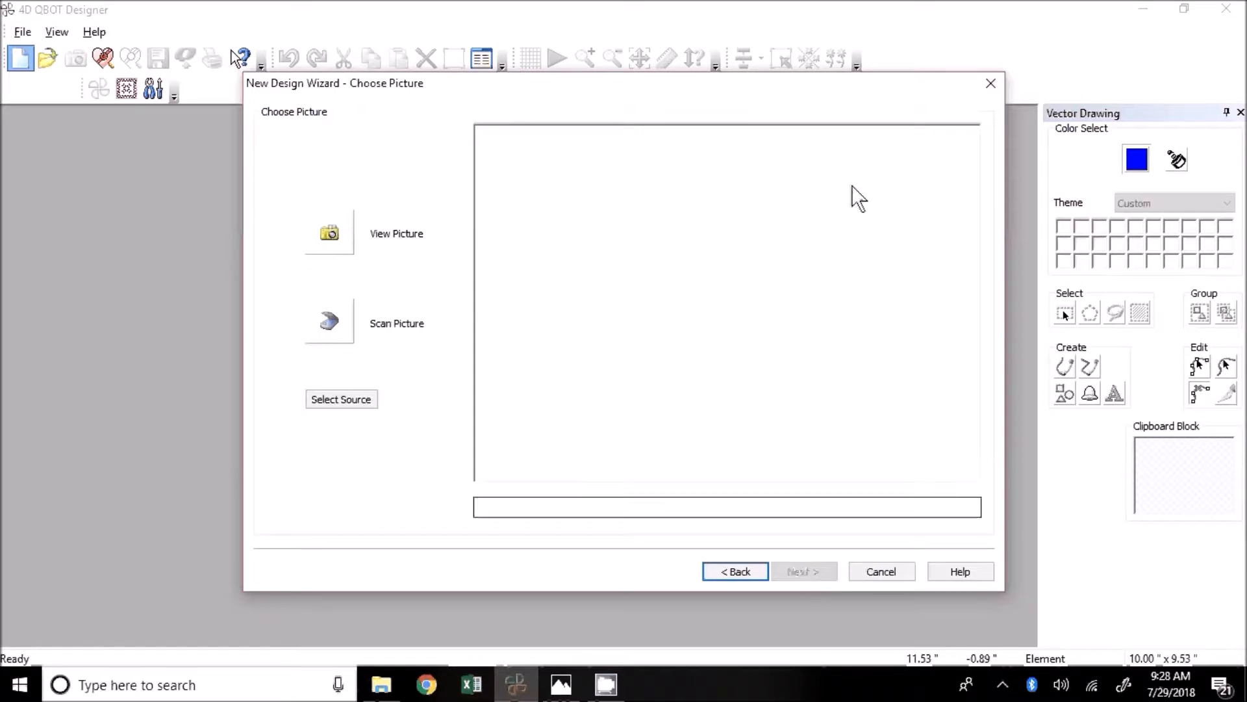
Load the picture Quilt Design.png into the new design wizard and accept it with 0 degrees rotation
{"action": "left_click", "coordinate": [318, 218]}
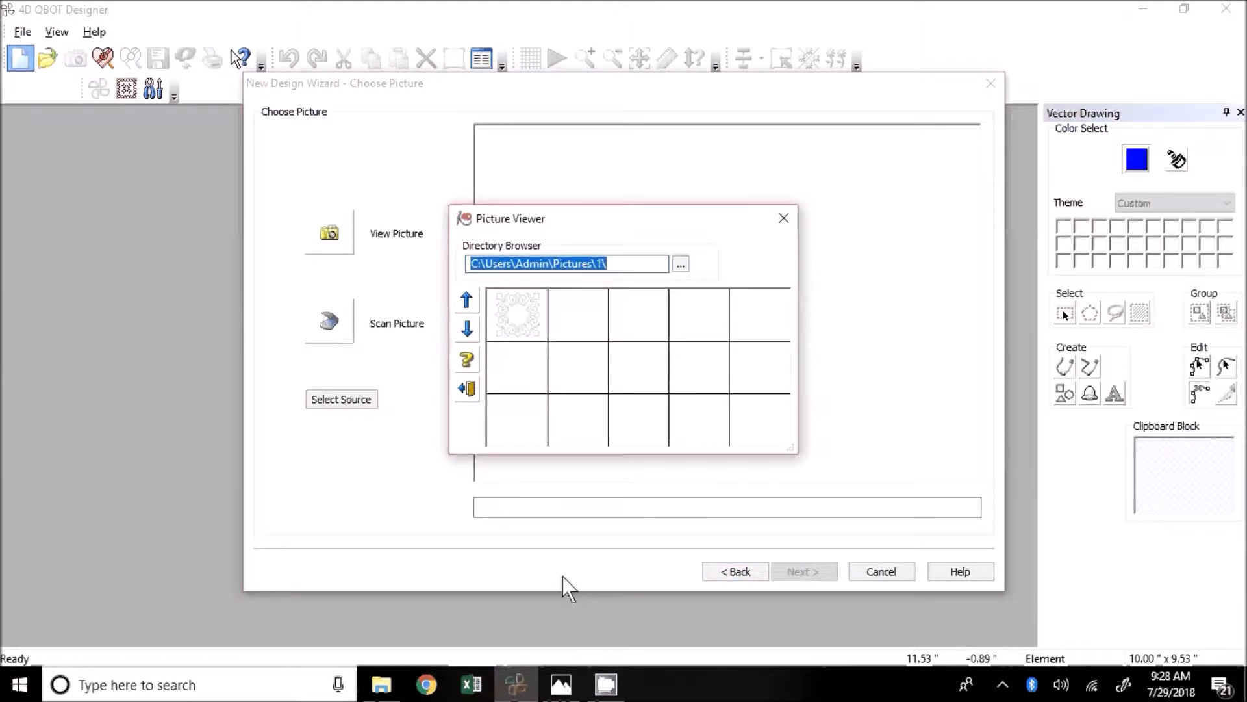
{"action": "double_click", "coordinate": [530, 333]}
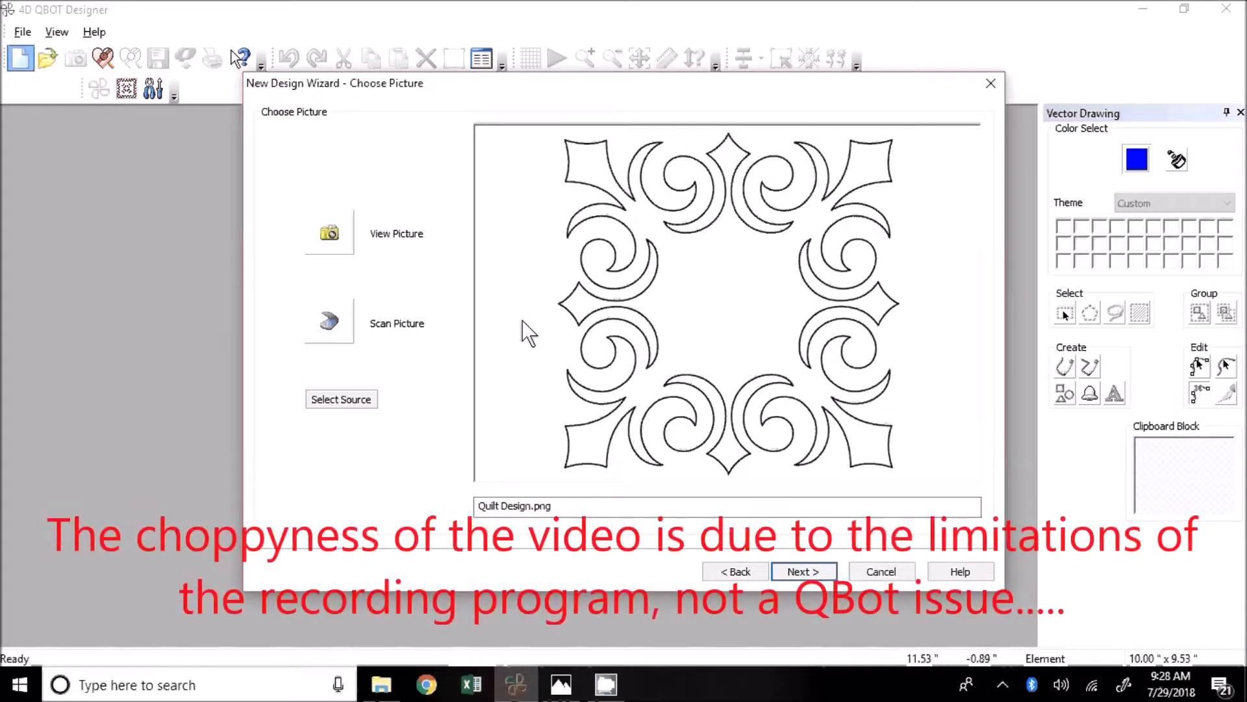
{"action": "left_click", "coordinate": [804, 571]}
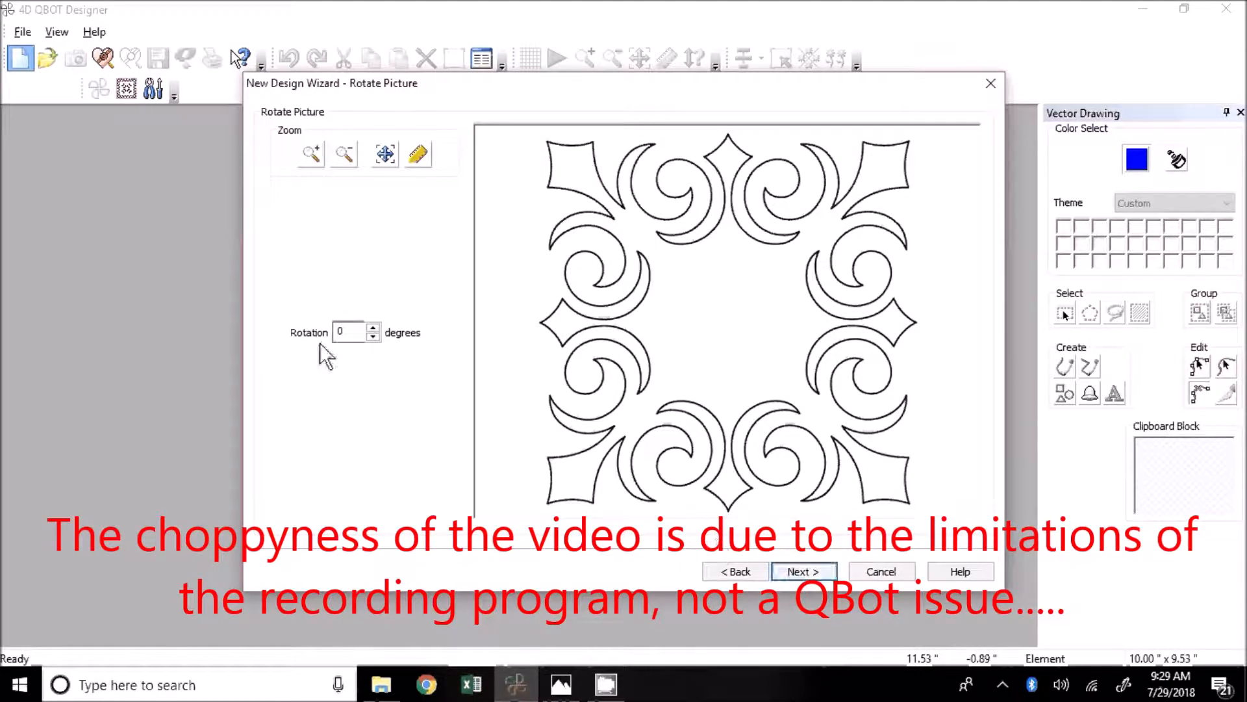
{"action": "left_click", "coordinate": [798, 573]}
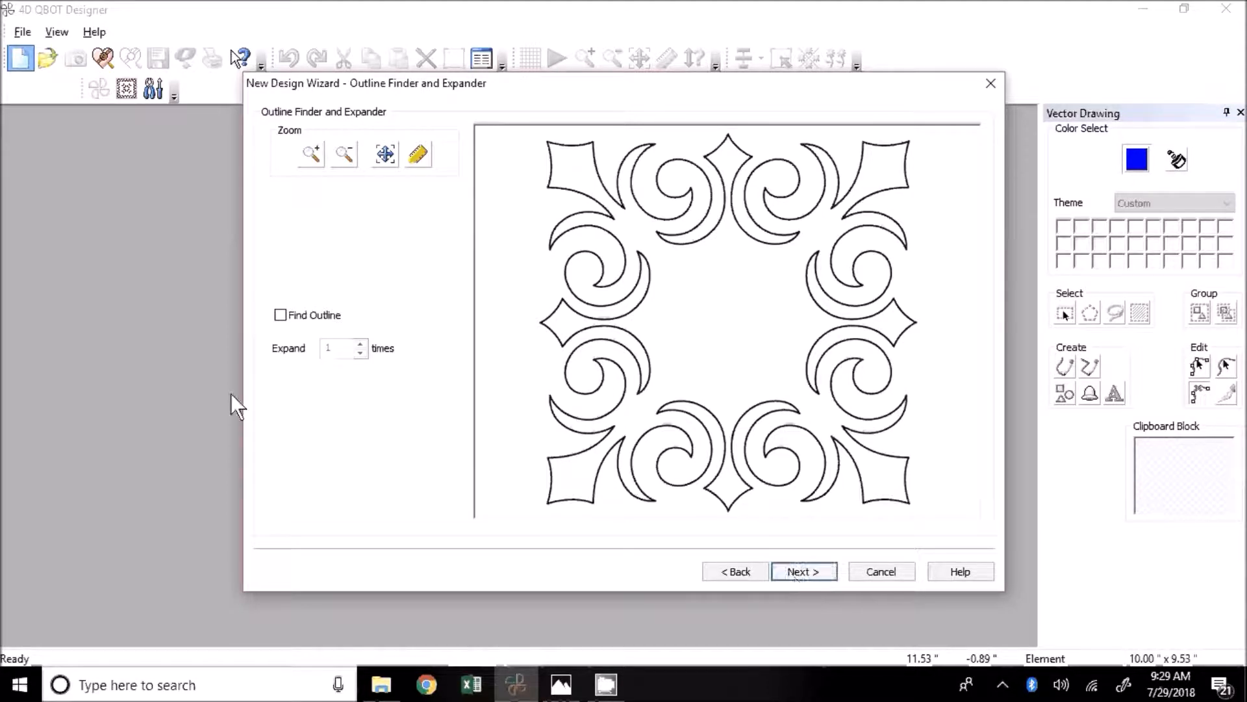
Leave outline finding off, adjust the monochrome threshold slightly and accept it
{"action": "left_click", "coordinate": [805, 574]}
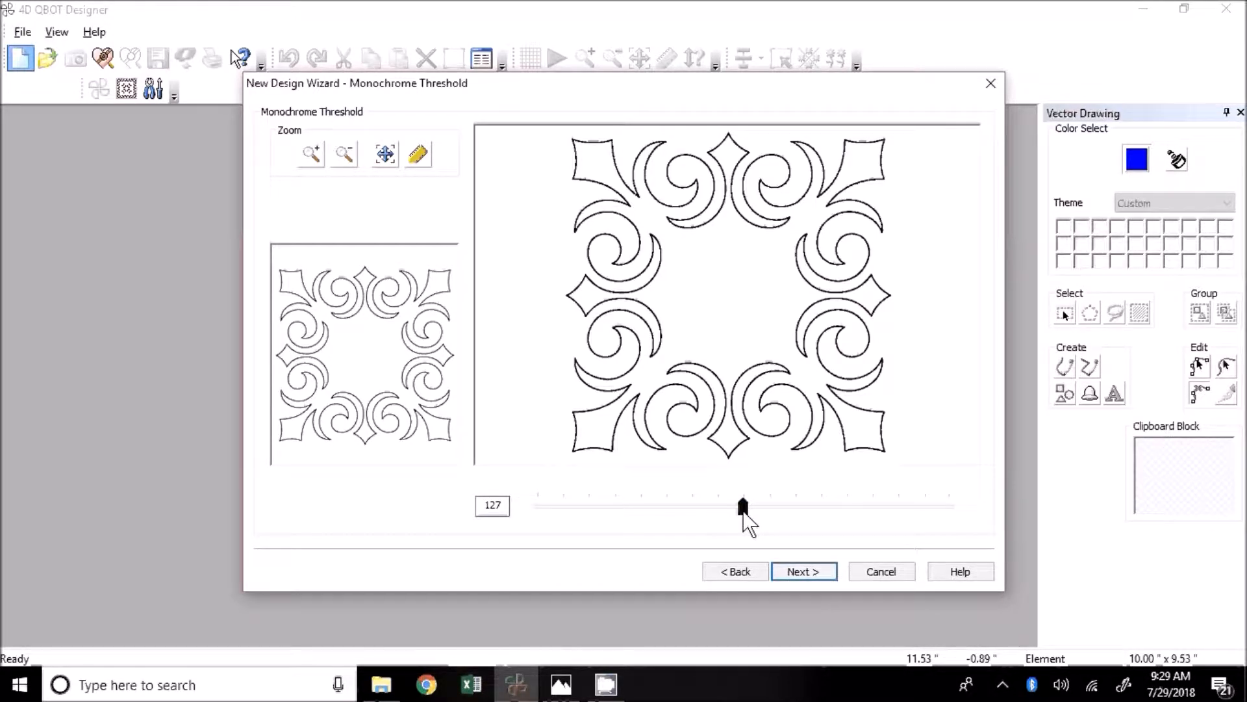
{"action": "mouse_move", "coordinate": [743, 513]}
{"action": "left_mouse_down"}
{"action": "mouse_move", "coordinate": [719, 511]}
{"action": "mouse_move", "coordinate": [801, 513]}
{"action": "mouse_move", "coordinate": [729, 513]}
{"action": "left_mouse_up"}
{"action": "left_click", "coordinate": [804, 572]}
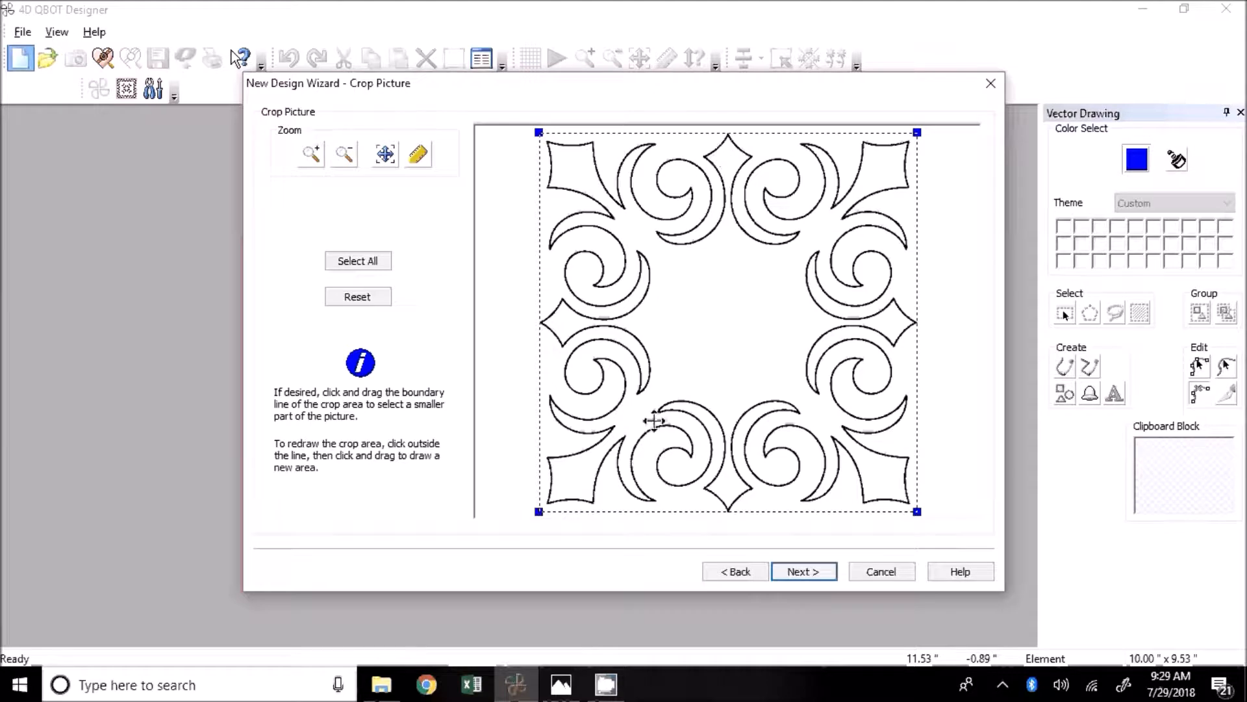
Crop the picture to its upper-left quarter, extending the crop area slightly past the centre of the pattern
{"action": "left_click", "coordinate": [537, 126]}
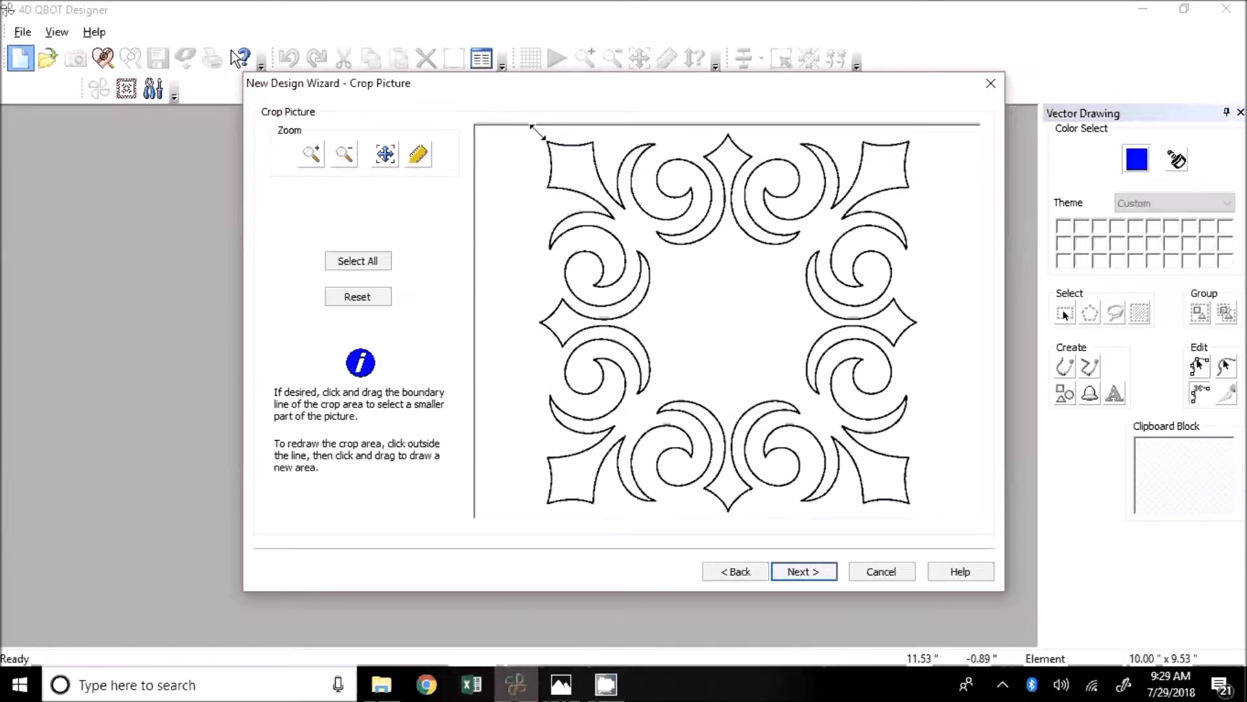
{"action": "left_click_drag", "start_coordinate": [531, 127], "coordinate": [530, 126]}
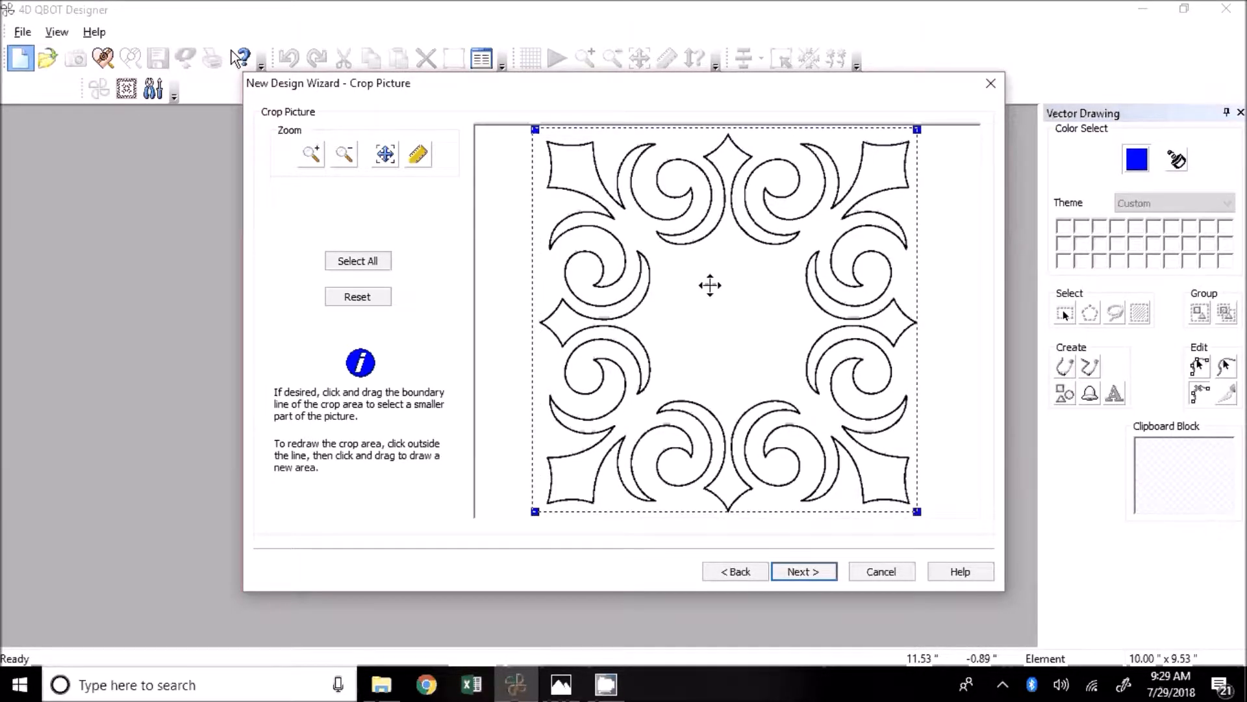
{"action": "left_click_drag", "start_coordinate": [917, 512], "coordinate": [764, 356]}
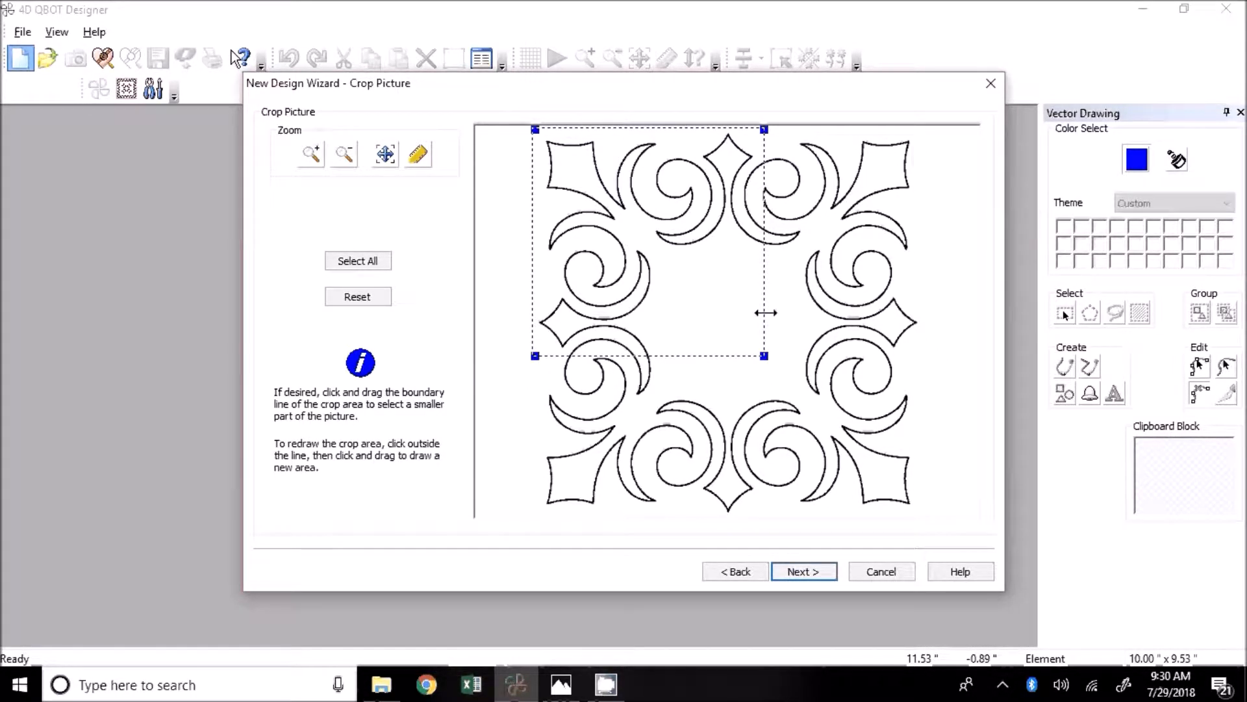
{"action": "left_click", "coordinate": [817, 575]}
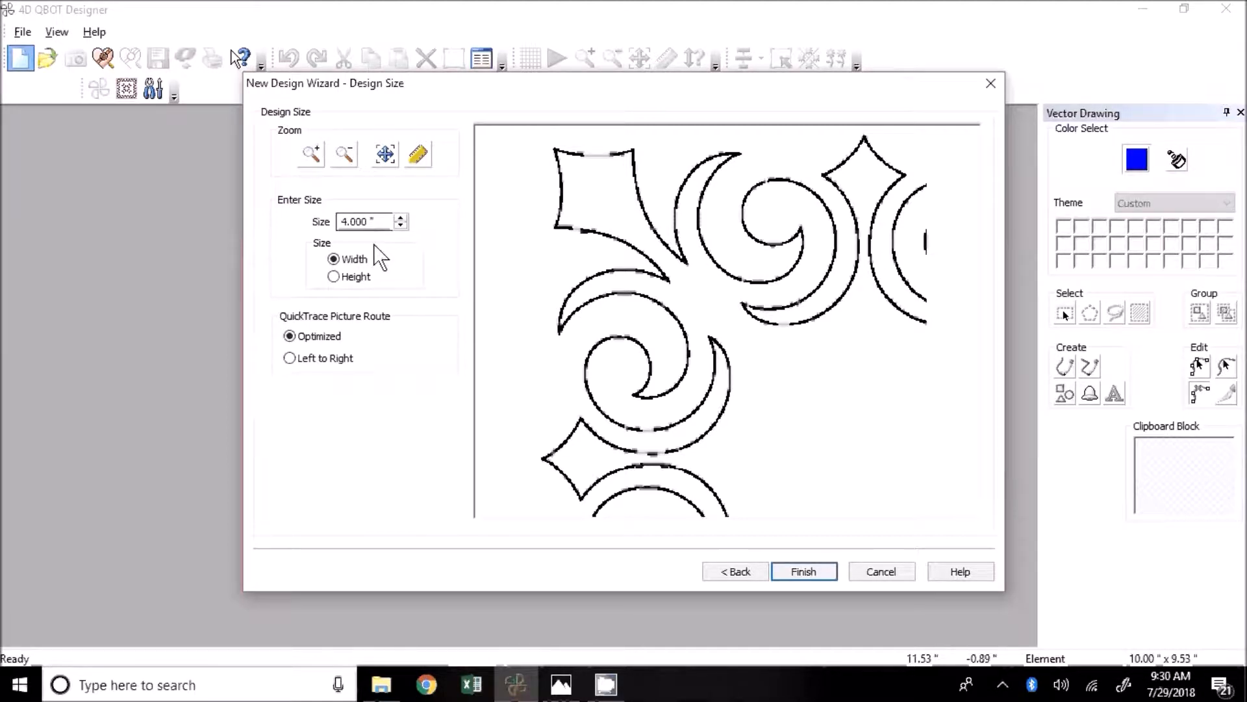
Set the design width to 12 inches with the Left to Right QuickTrace route and finish the wizard
{"action": "left_click_drag", "start_coordinate": [370, 222], "coordinate": [275, 220]}
{"action": "type", "text": "12"}
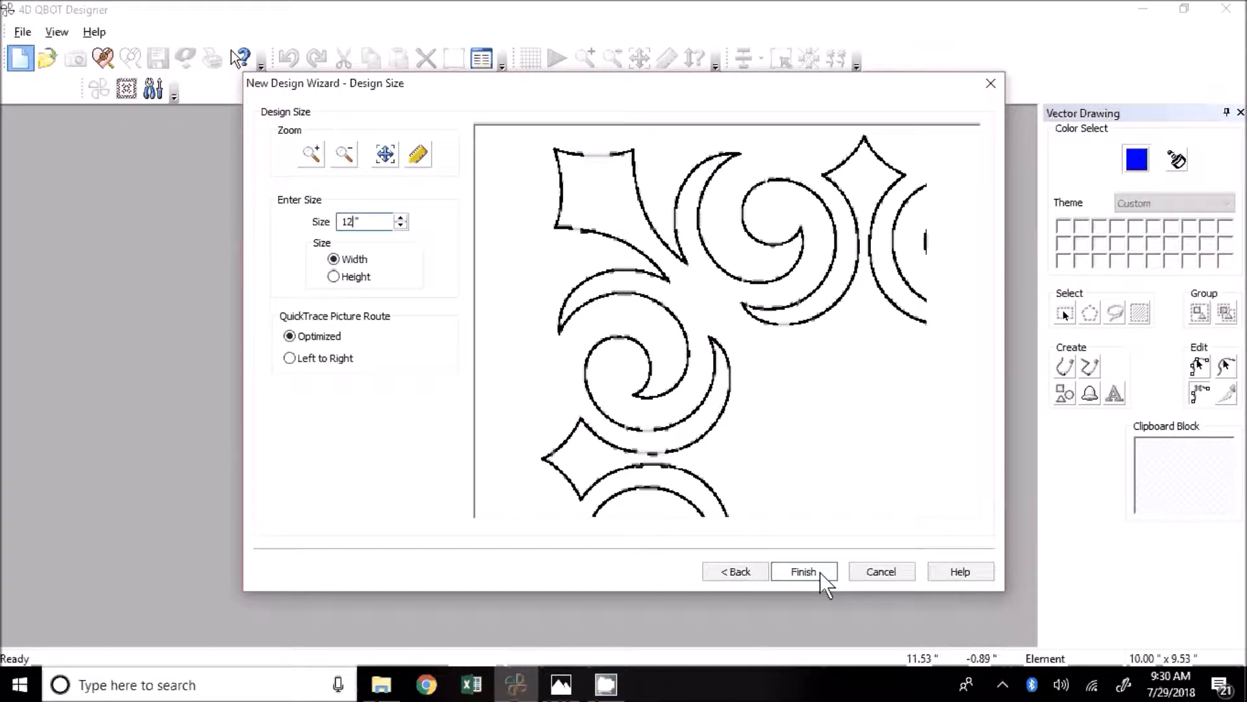
{"action": "left_click", "coordinate": [289, 358]}
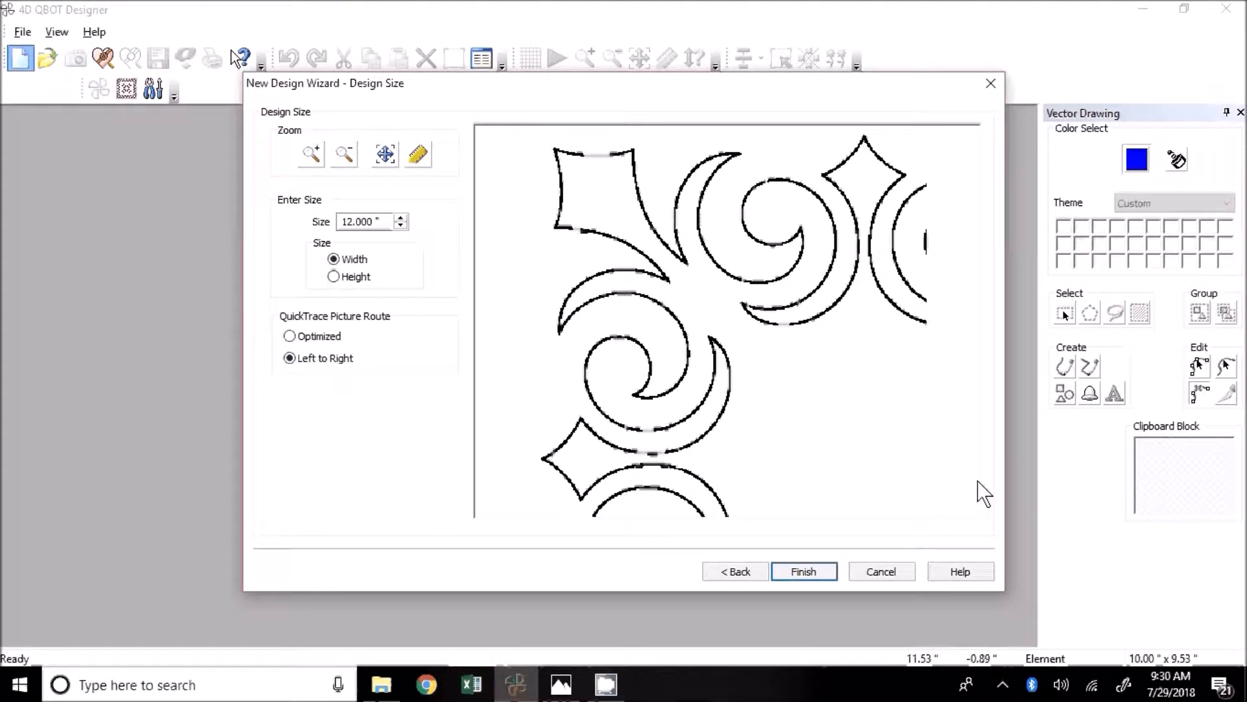
{"action": "left_click", "coordinate": [816, 572]}
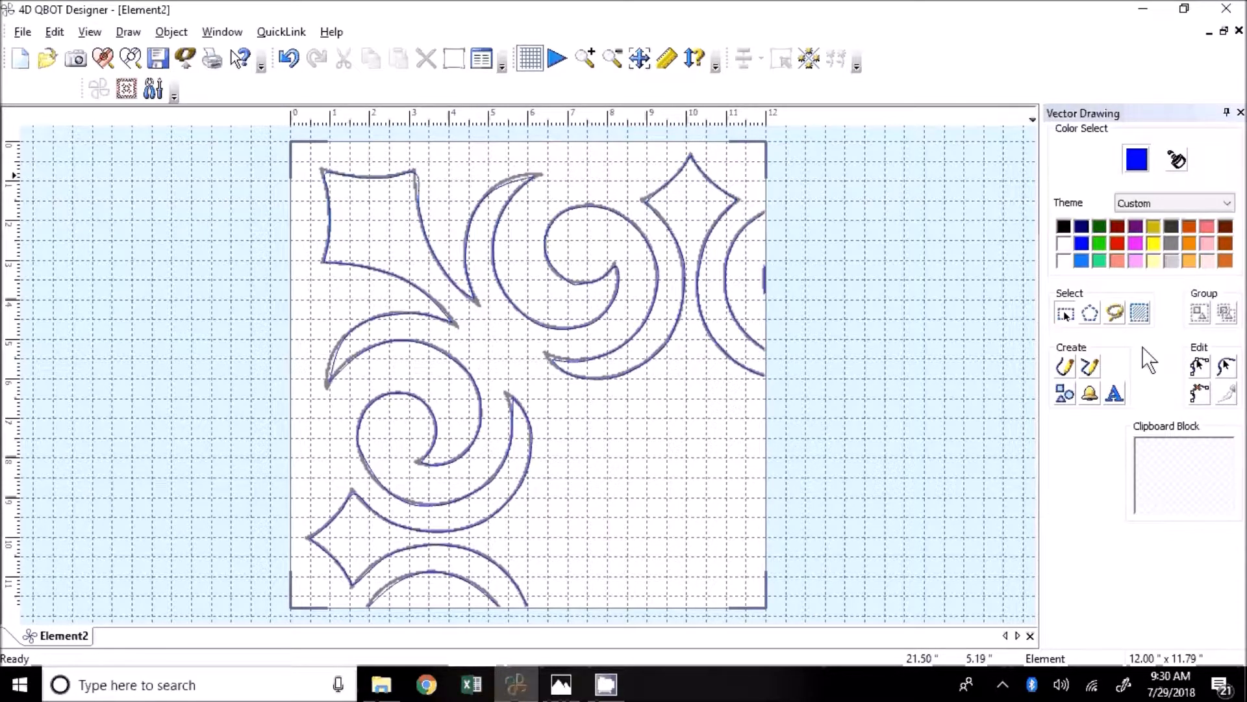
Move the traced outline off the background picture to inspect it, and undo the move
{"action": "left_click", "coordinate": [1066, 315]}
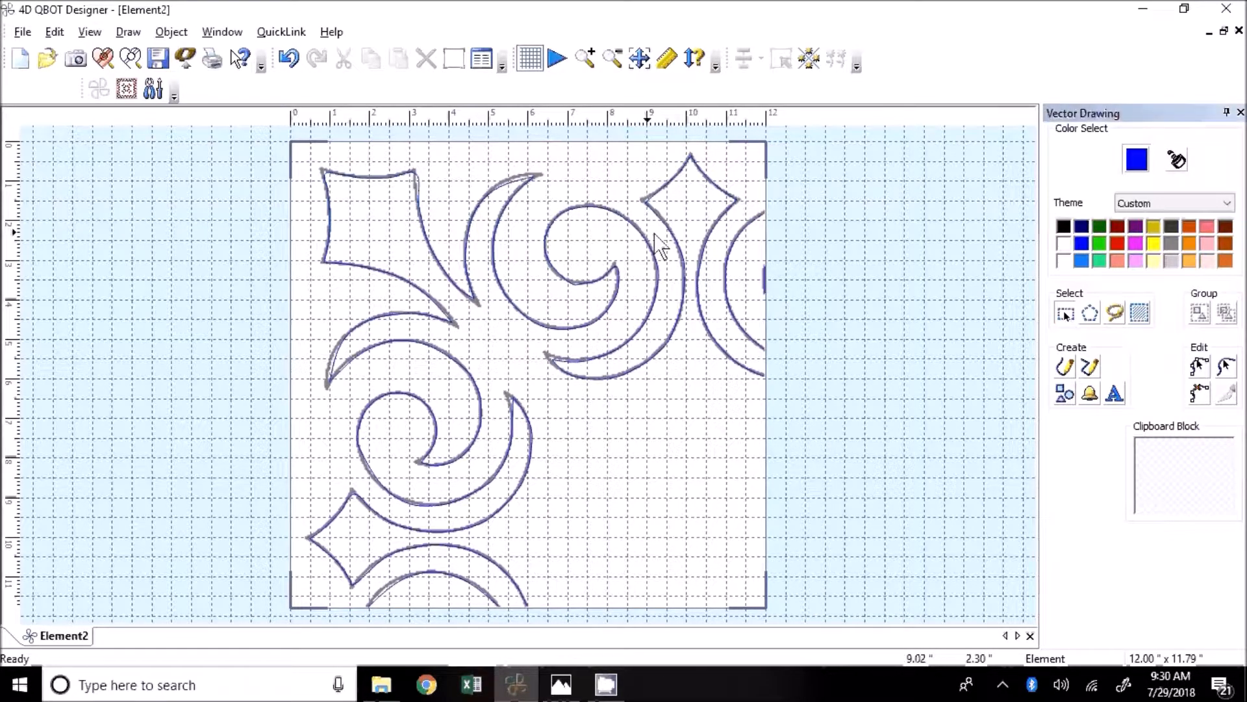
{"action": "left_click", "coordinate": [563, 213]}
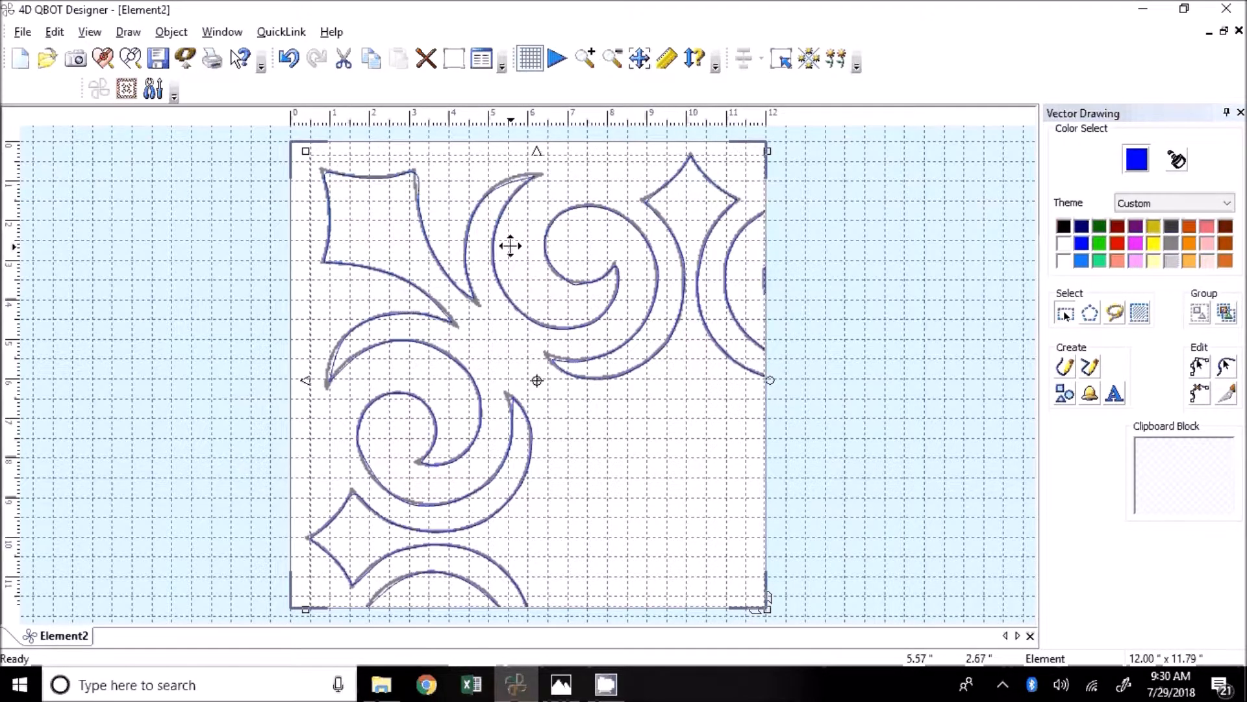
{"action": "left_click_drag", "start_coordinate": [511, 246], "coordinate": [863, 323]}
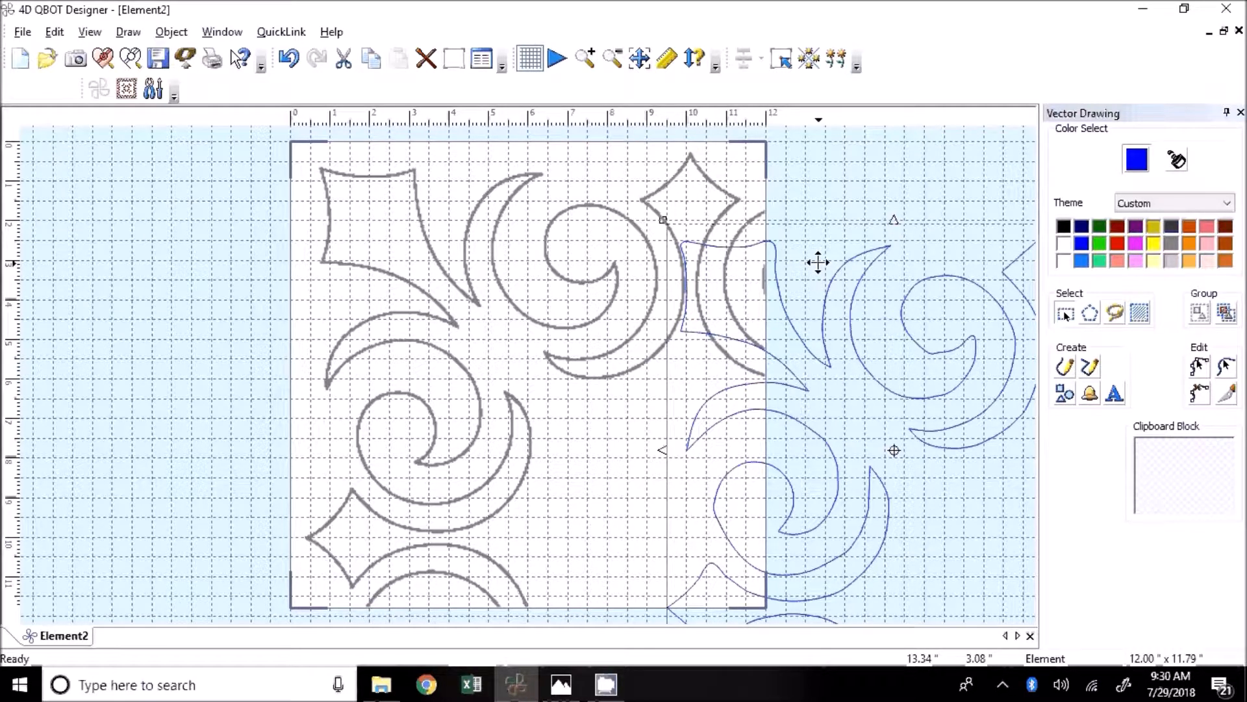
{"action": "key", "text": "ctrl+z"}
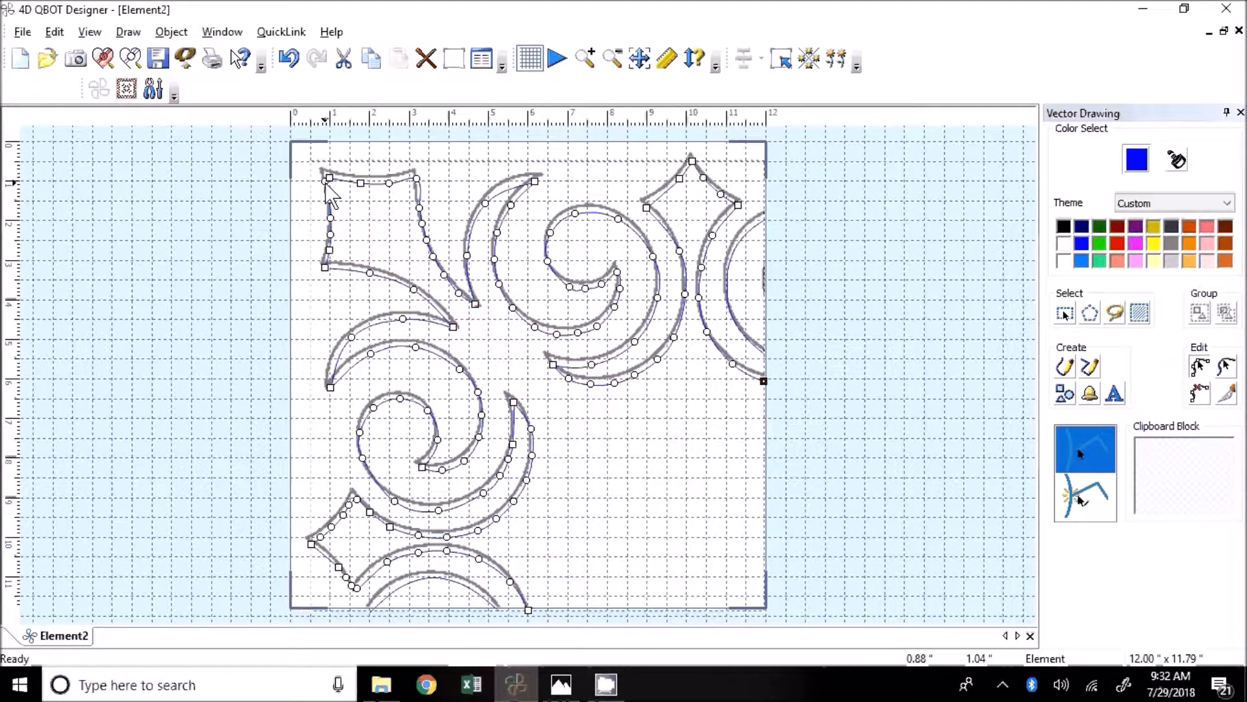
Split the traced outline at the outer tip of the upper-left corner shape and at the tip of the top diamond
{"action": "scroll", "coordinate": [325, 183], "scroll_direction": "up", "scroll_amount": 2}
{"action": "scroll", "coordinate": [325, 192], "scroll_direction": "up", "scroll_amount": 1}
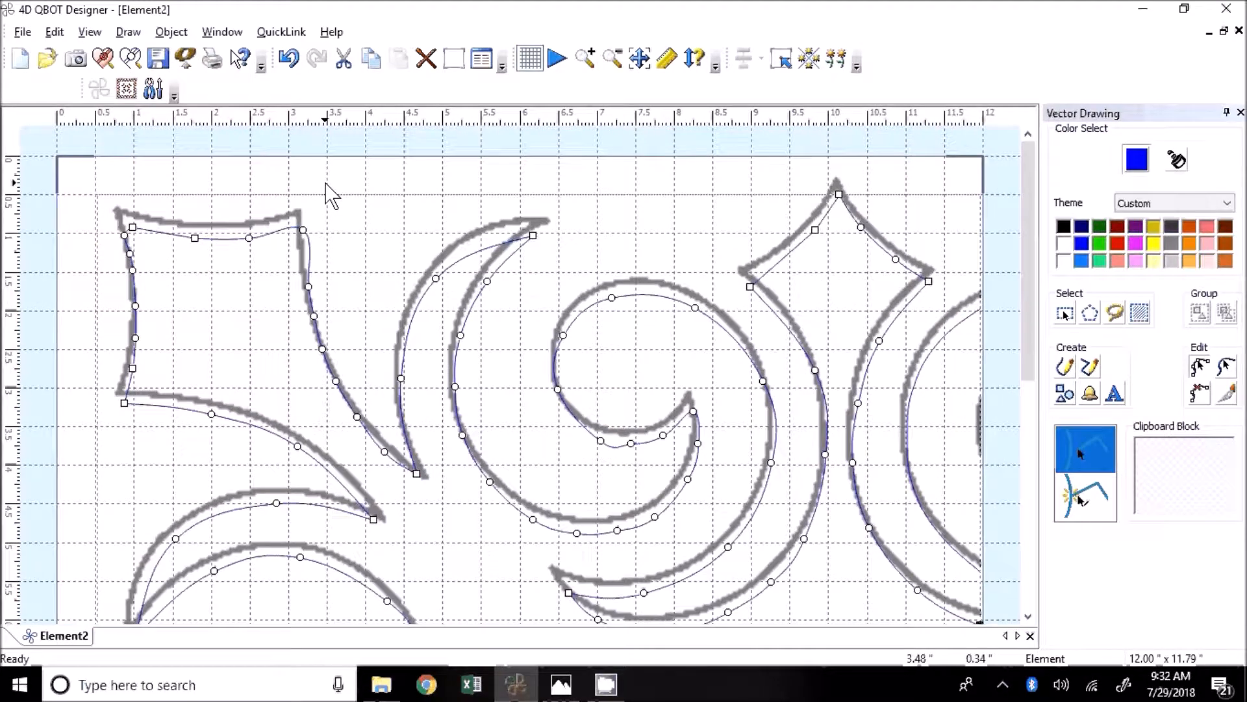
{"action": "scroll", "coordinate": [331, 195], "scroll_direction": "up", "scroll_amount": 2}
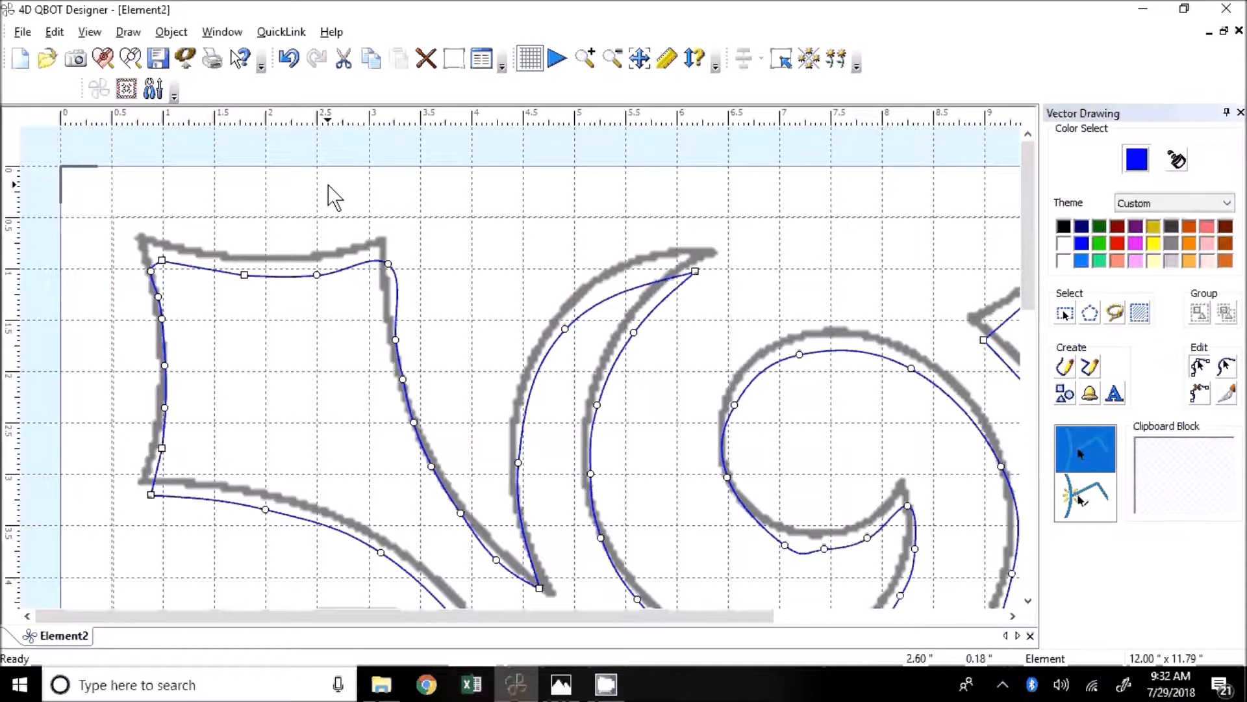
{"action": "scroll", "coordinate": [333, 195], "scroll_direction": "down", "scroll_amount": 1}
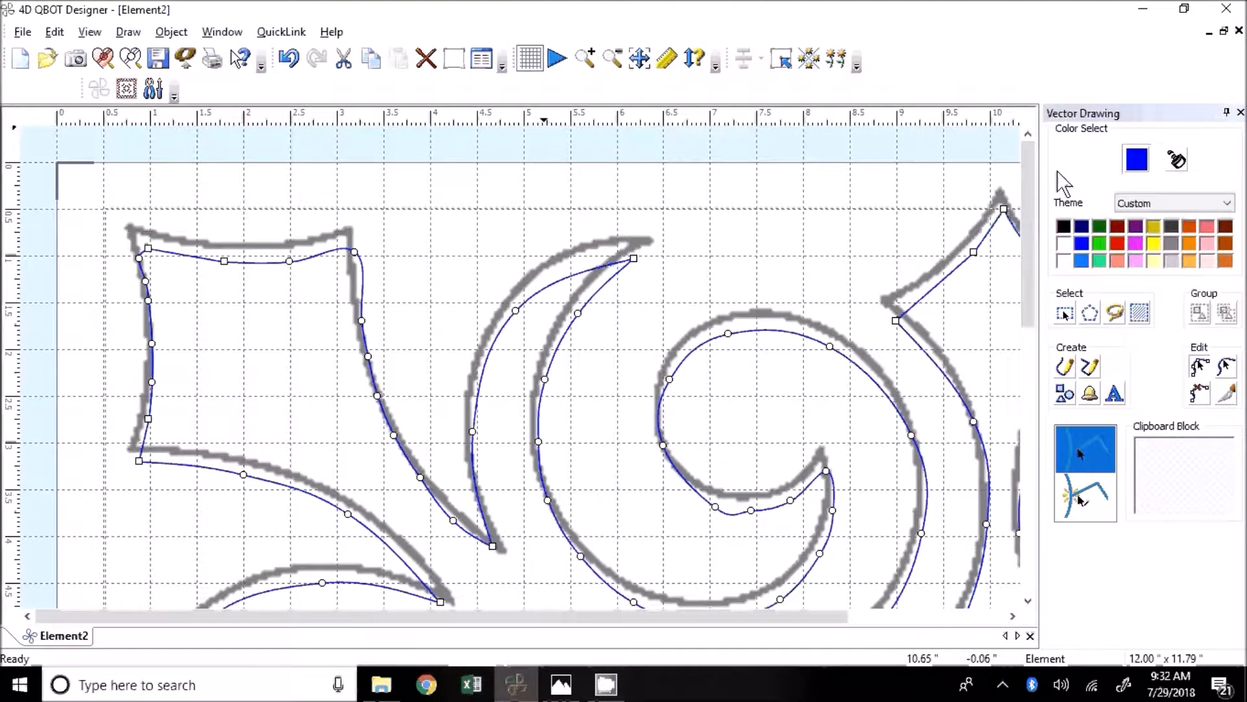
{"action": "left_click", "coordinate": [1066, 314]}
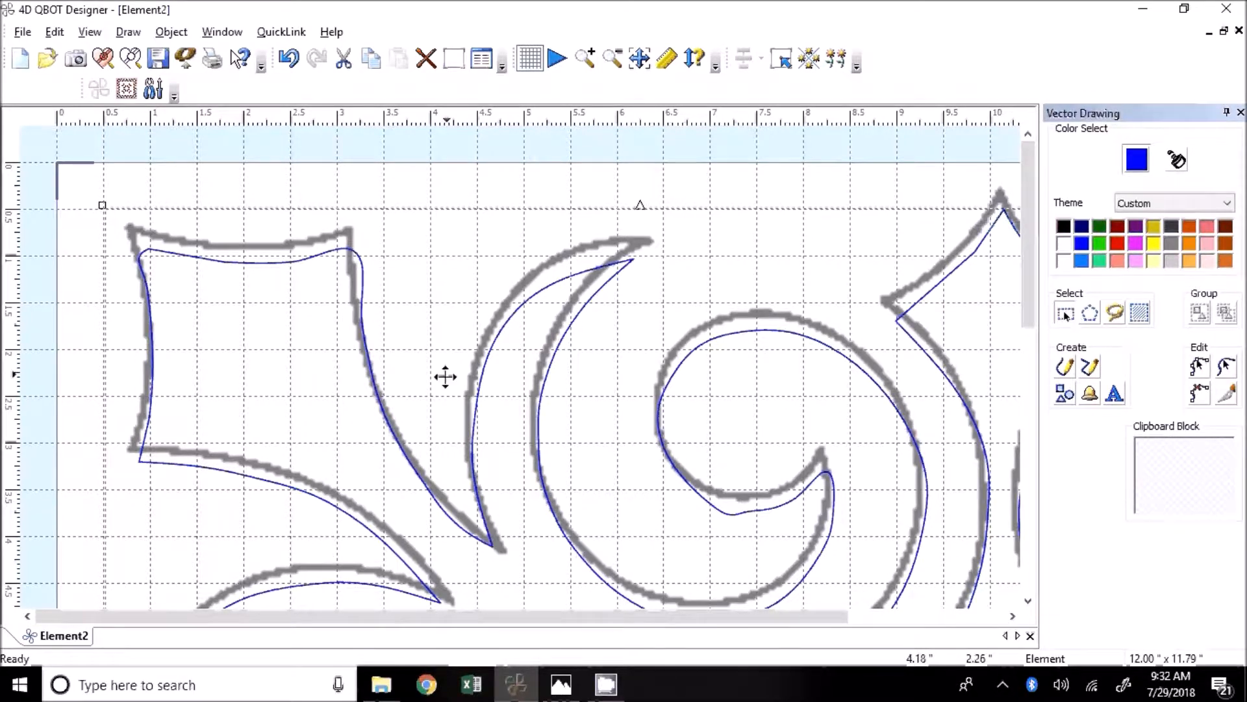
{"action": "left_click", "coordinate": [444, 172]}
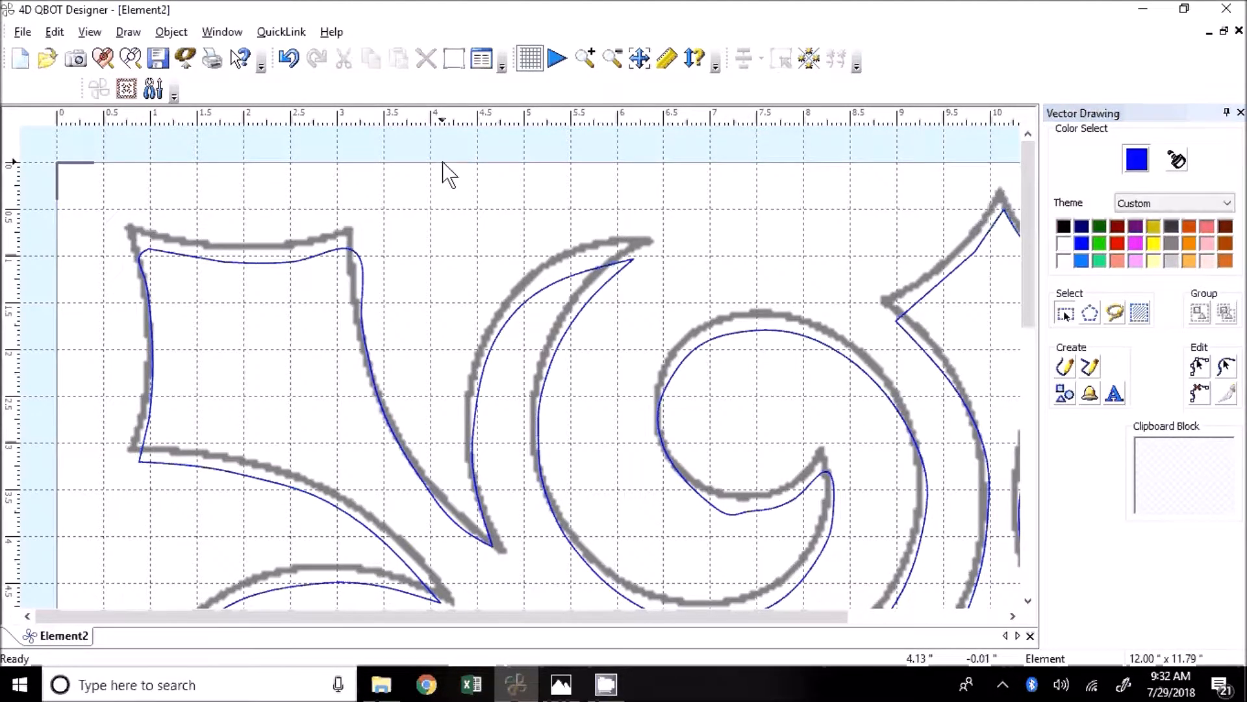
{"action": "left_click", "coordinate": [475, 456]}
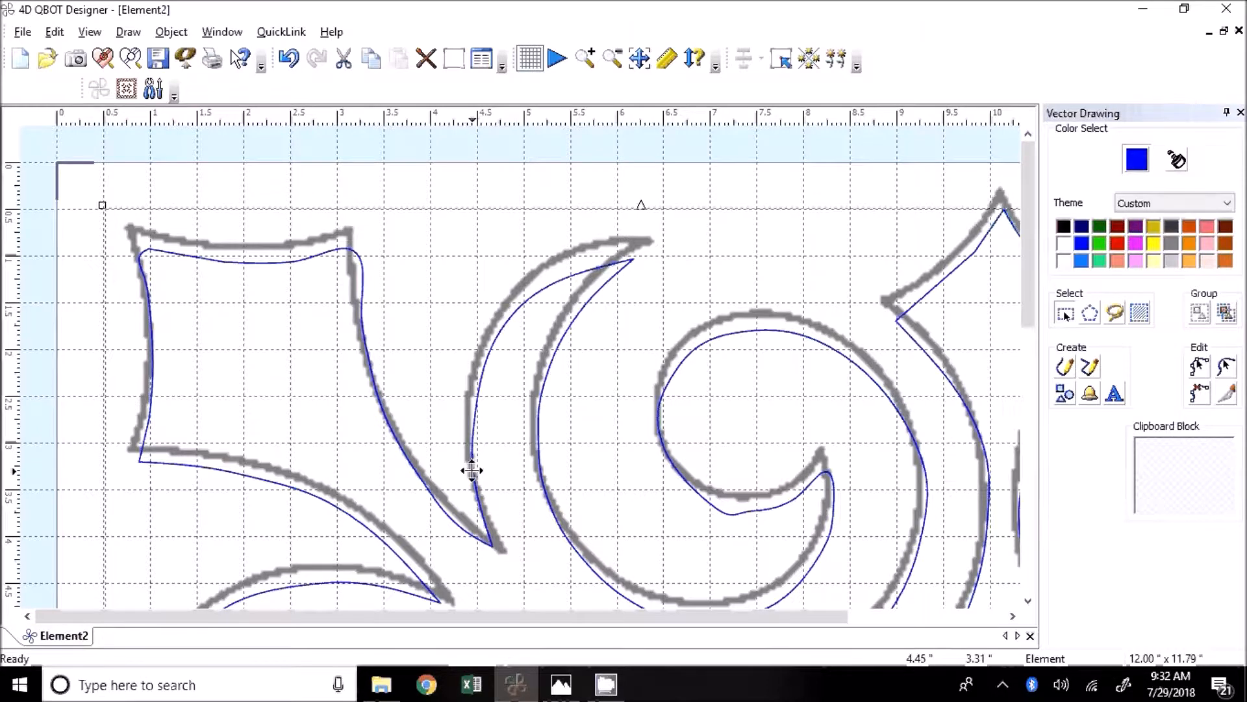
{"action": "left_click", "coordinate": [1230, 393]}
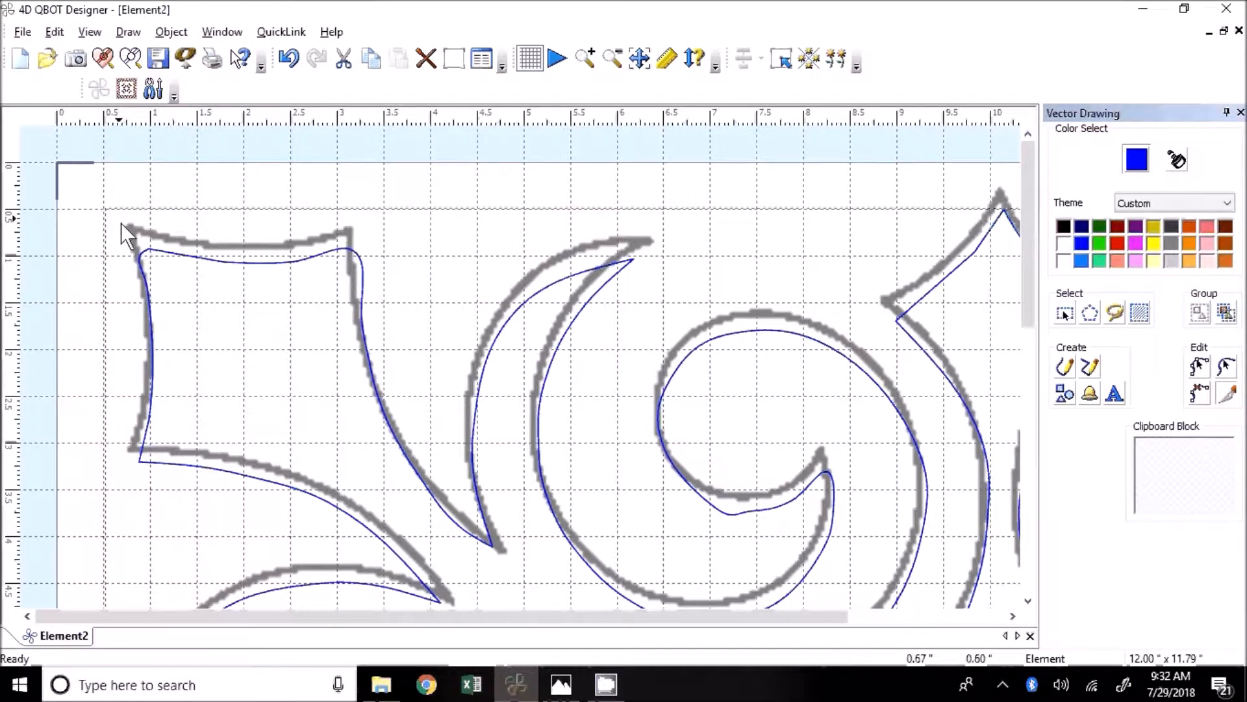
{"action": "mouse_move", "coordinate": [126, 230]}
{"action": "left_mouse_down"}
{"action": "mouse_move", "coordinate": [193, 315]}
{"action": "mouse_move", "coordinate": [188, 303]}
{"action": "left_mouse_up"}
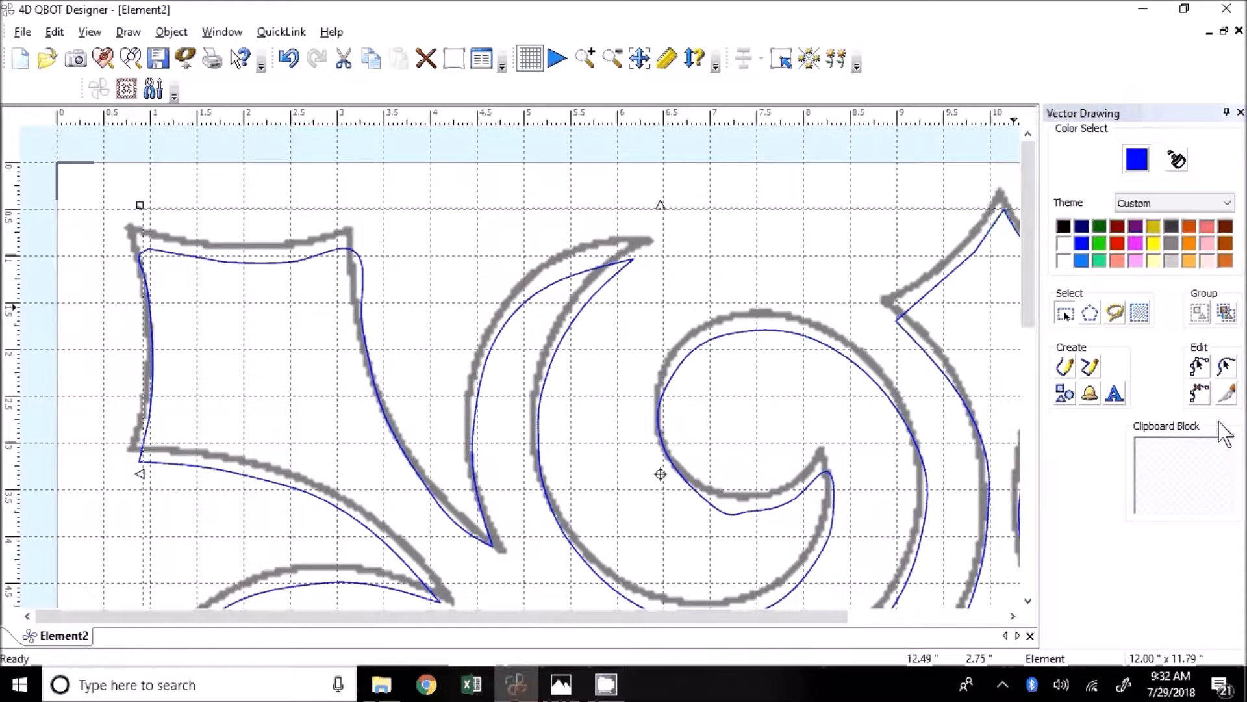
{"action": "left_click", "coordinate": [1226, 395]}
{"action": "left_click_drag", "start_coordinate": [923, 219], "coordinate": [1013, 210]}
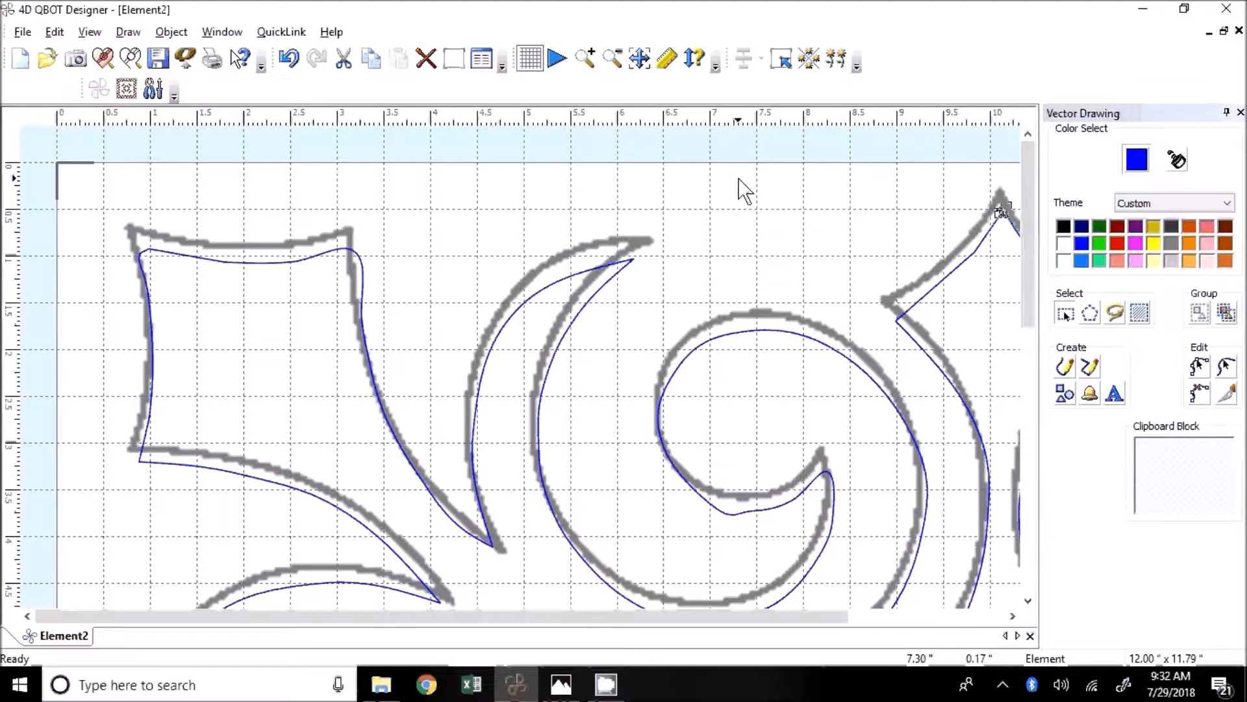
Delete the traced segment that runs from the corner shape's outer tip down through the lower-left scroll
{"action": "scroll", "coordinate": [741, 189], "scroll_direction": "down", "scroll_amount": 3}
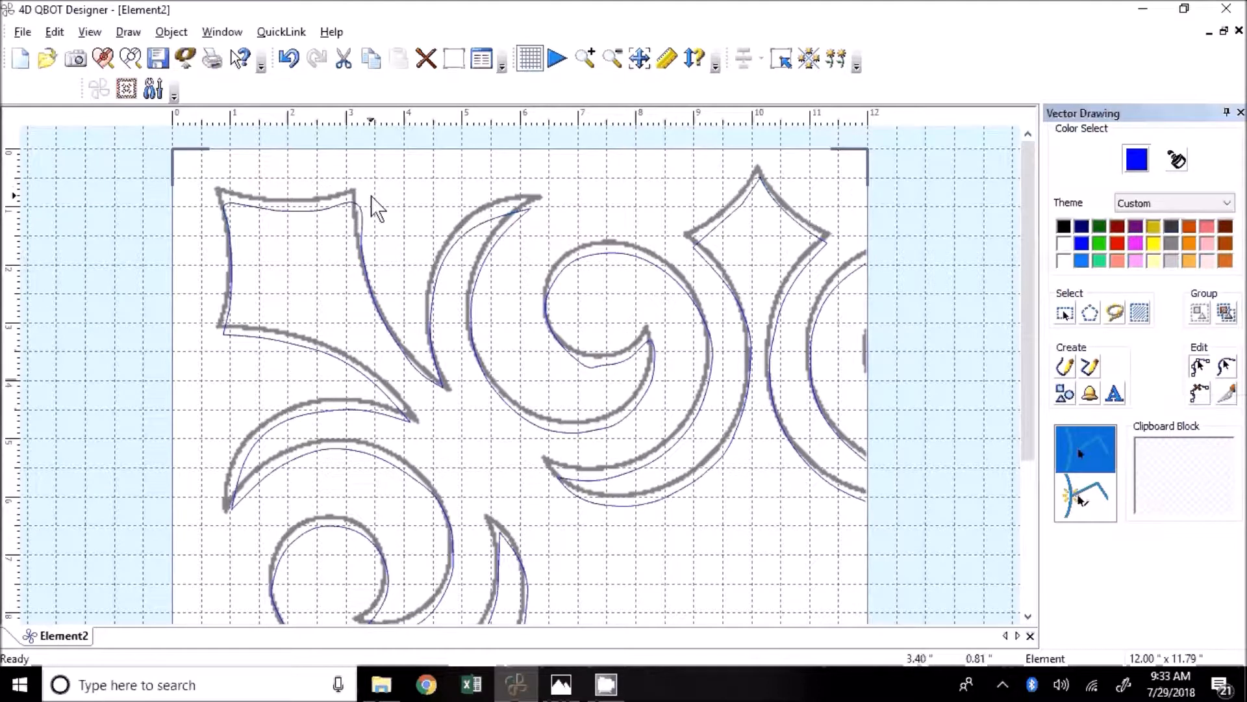
{"action": "left_click", "coordinate": [371, 285]}
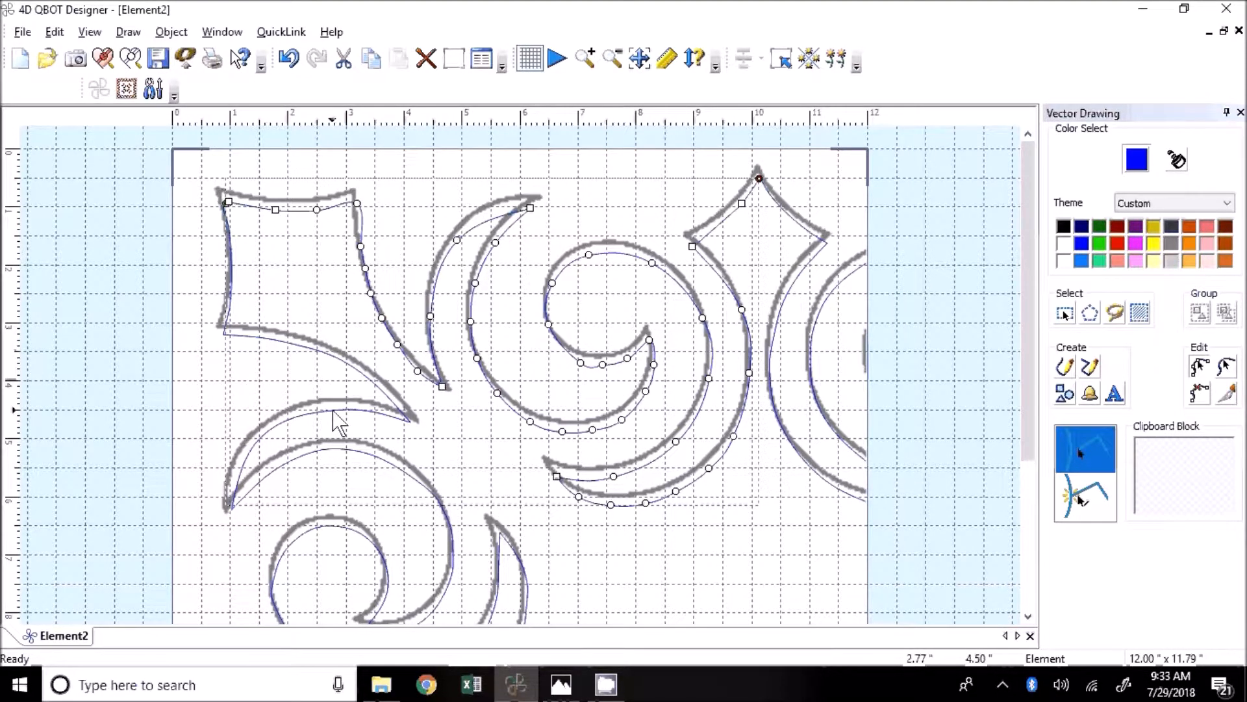
{"action": "left_click", "coordinate": [334, 412]}
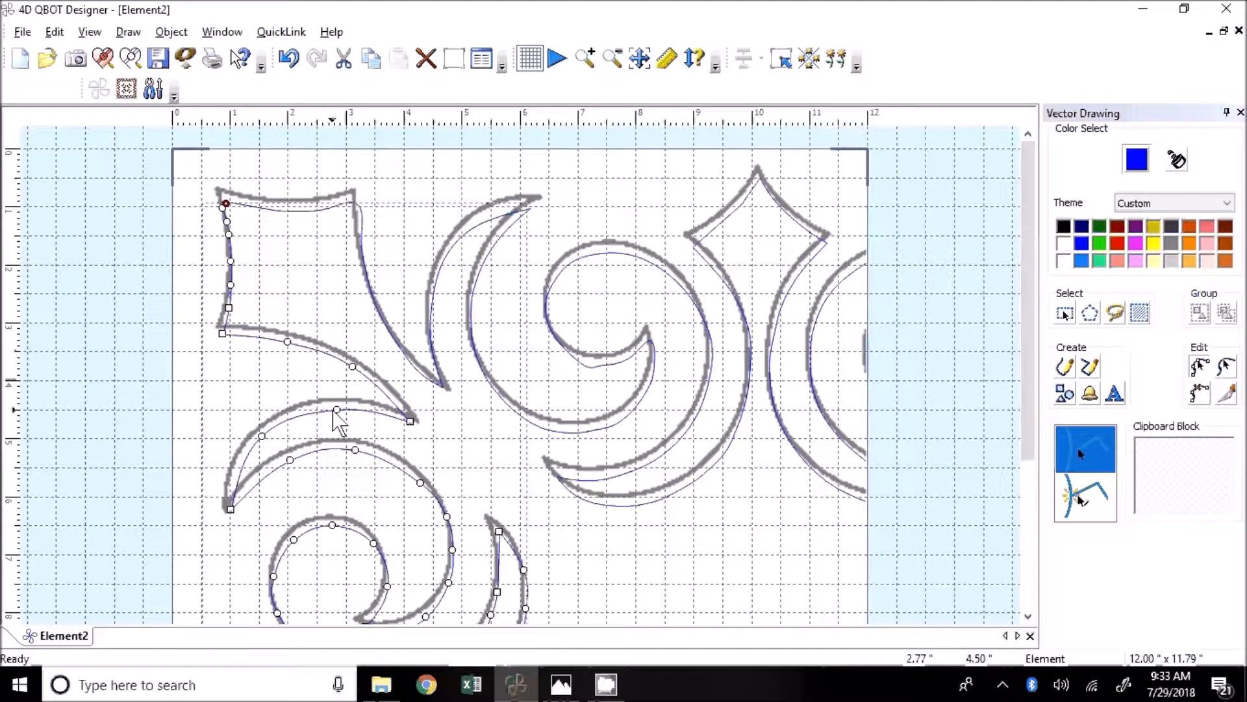
{"action": "left_click", "coordinate": [551, 344]}
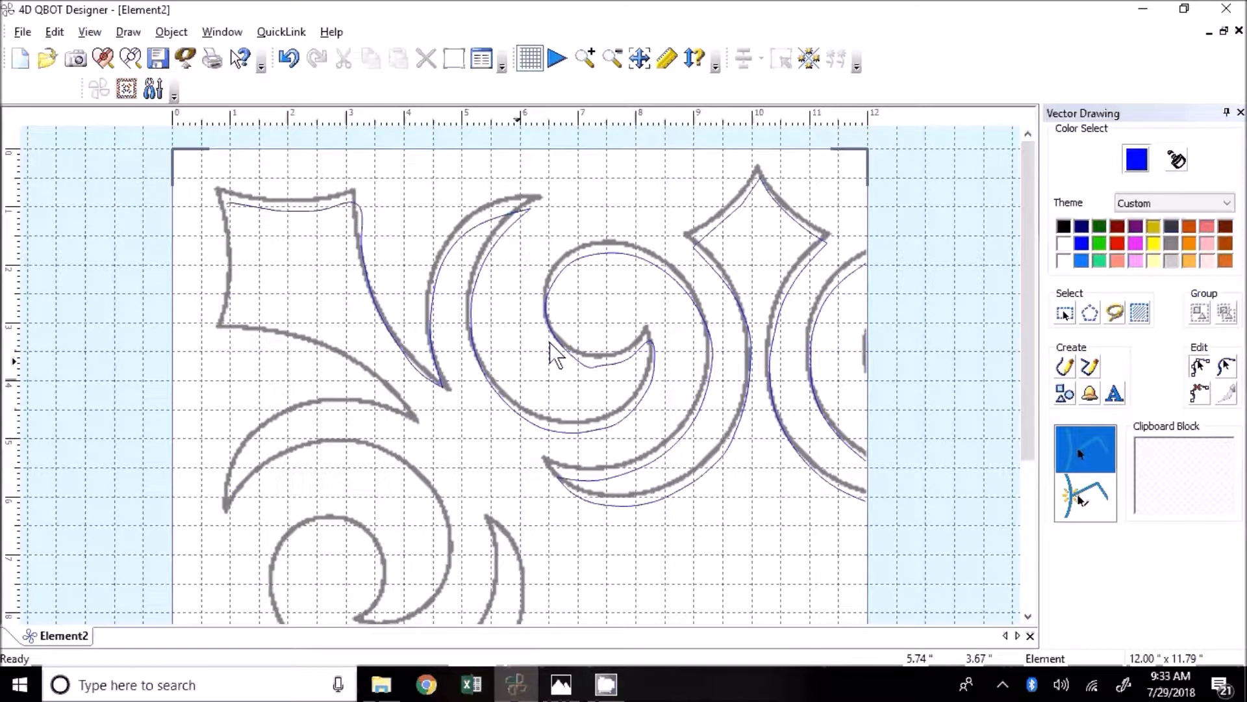
Delete the inner arc at the design's right edge and the traced segment running right from the top diamond's tip
{"action": "left_click", "coordinate": [813, 384]}
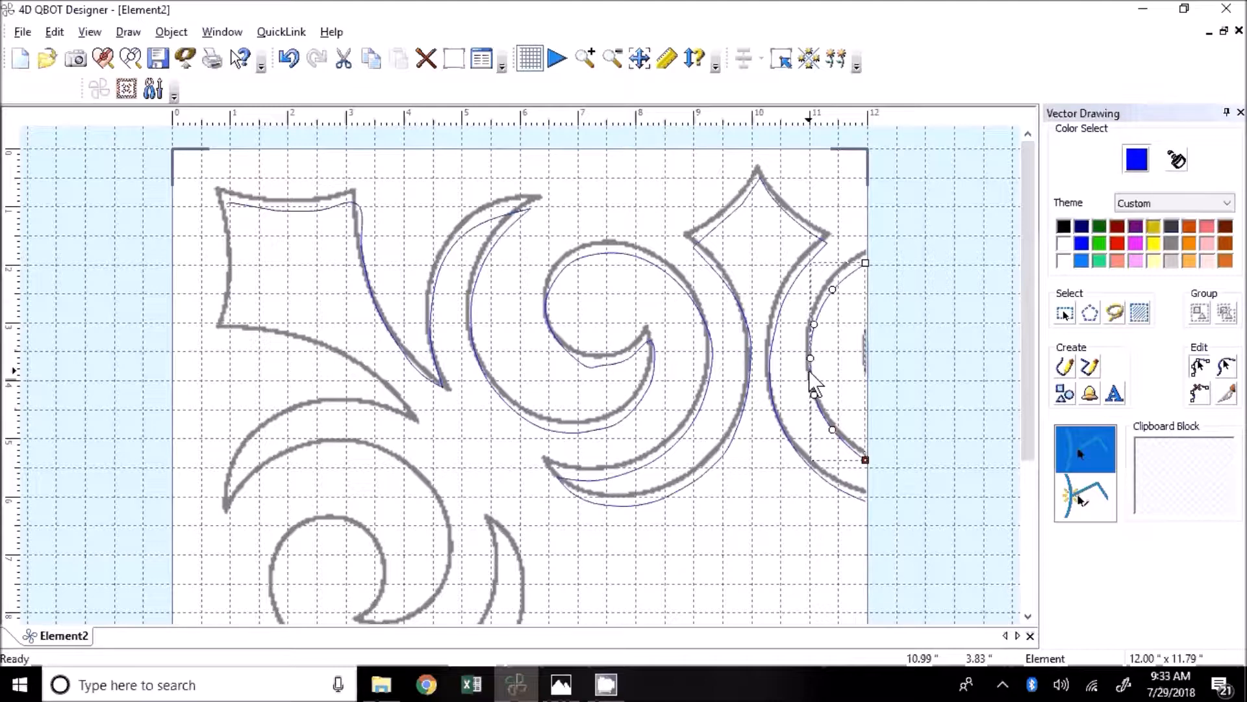
{"action": "key", "text": "Escape"}
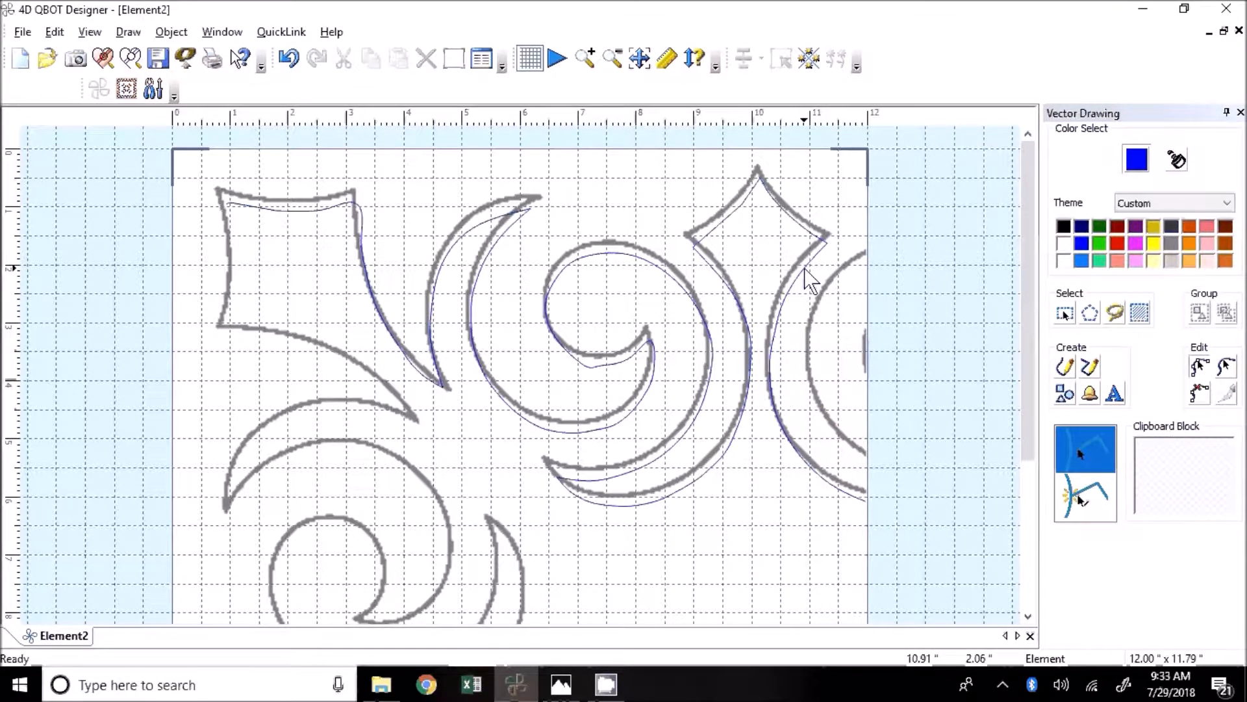
{"action": "left_click", "coordinate": [809, 279]}
{"action": "key", "text": "Delete"}
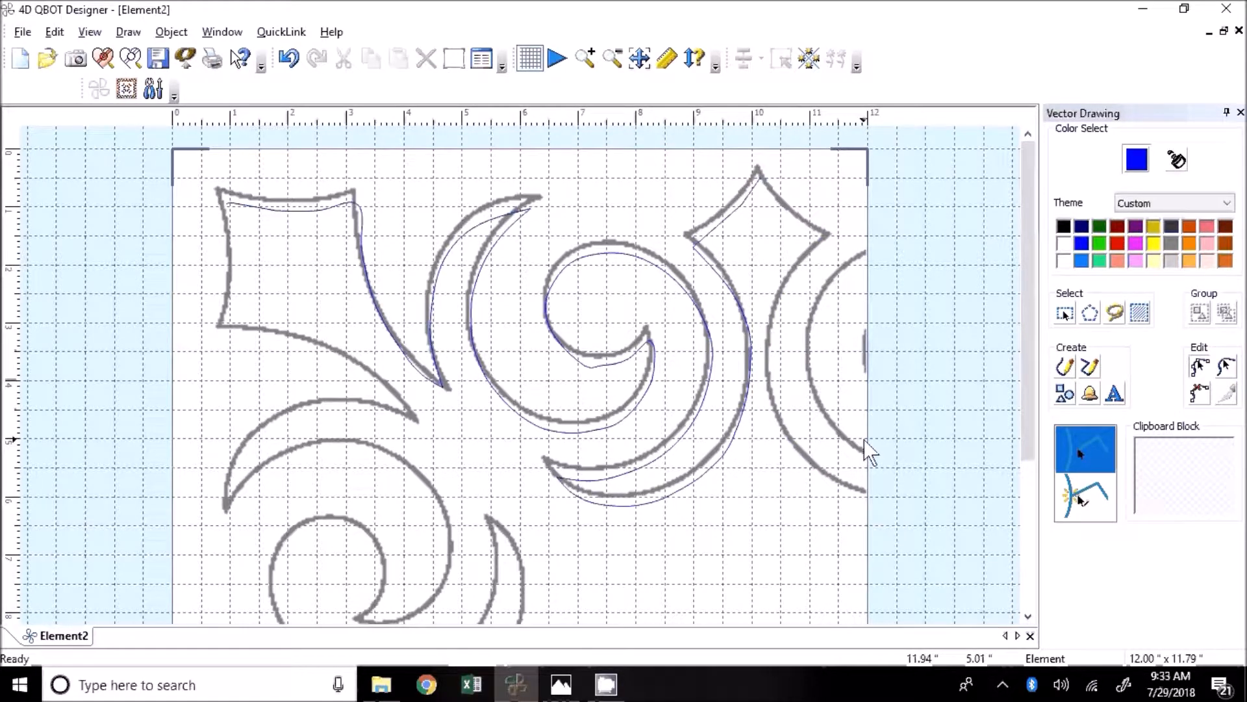
Delete the leftover traced inner arc at the bottom edge of the design
{"action": "scroll", "coordinate": [815, 391], "scroll_direction": "down", "scroll_amount": 2}
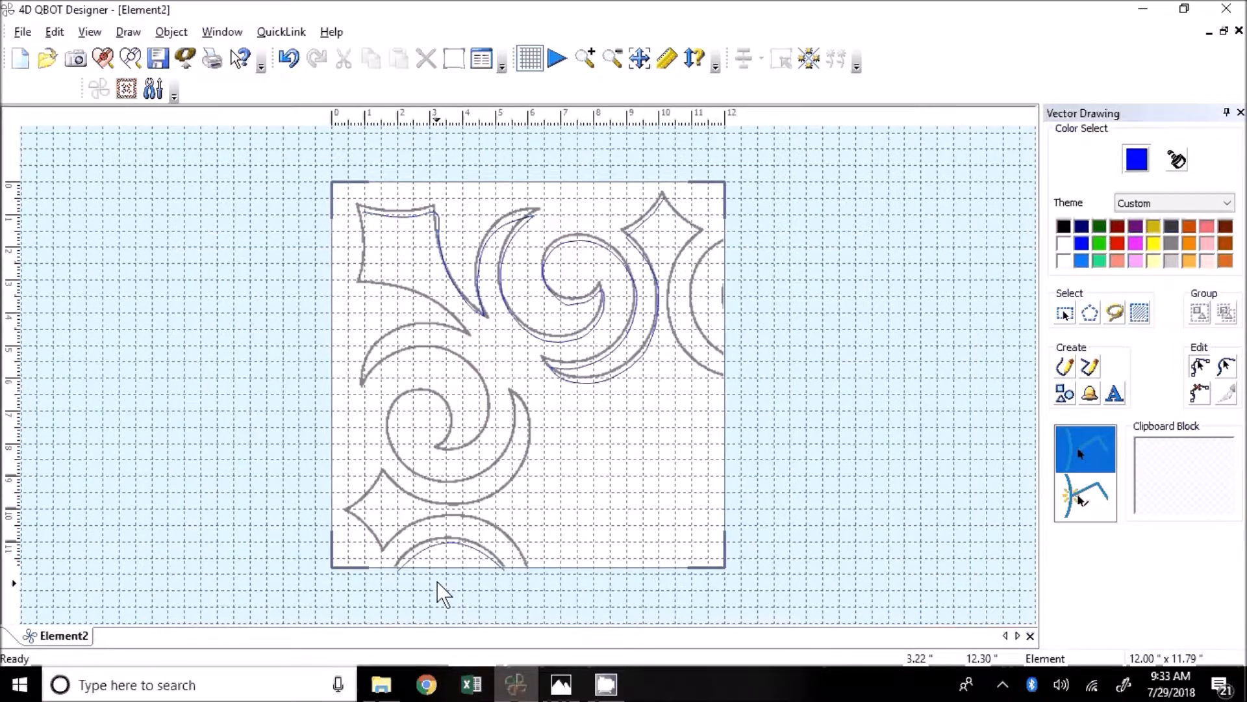
{"action": "left_click", "coordinate": [443, 549]}
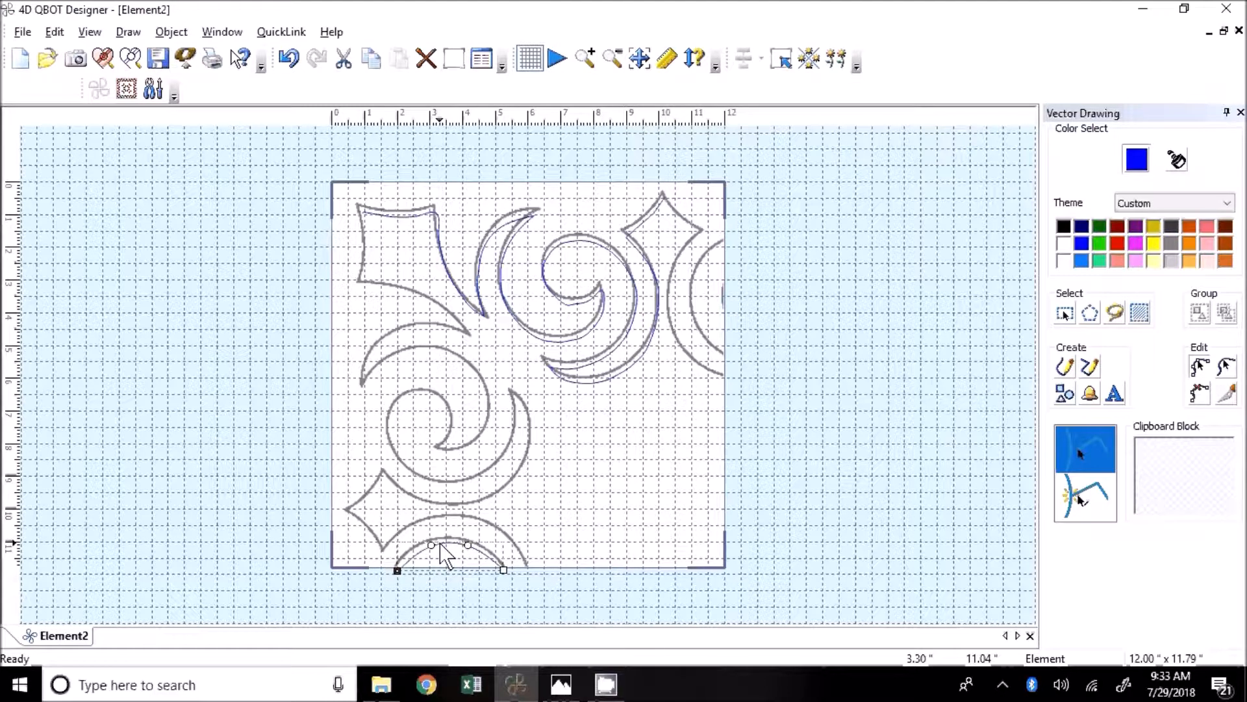
{"action": "key", "text": "Escape"}
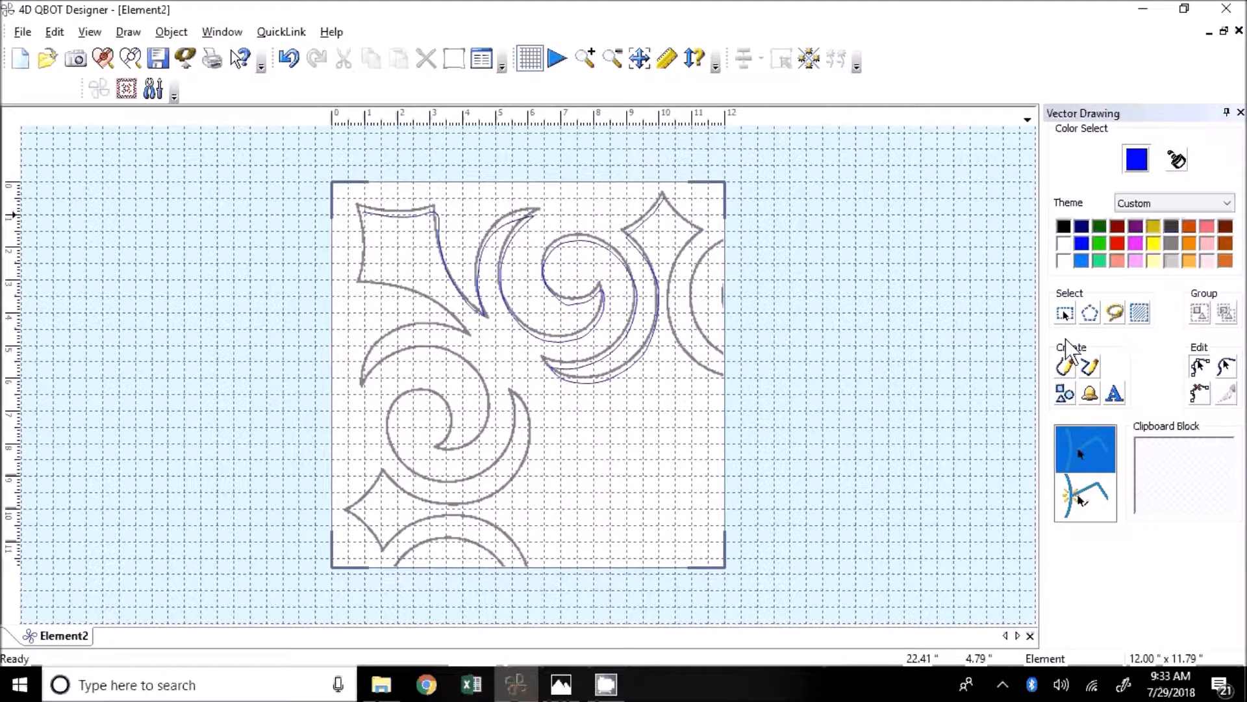
Move the remaining traced line off the grey background outline and inspect its curves and tips up close
{"action": "left_click", "coordinate": [572, 241]}
{"action": "left_click_drag", "start_coordinate": [572, 240], "coordinate": [812, 319]}
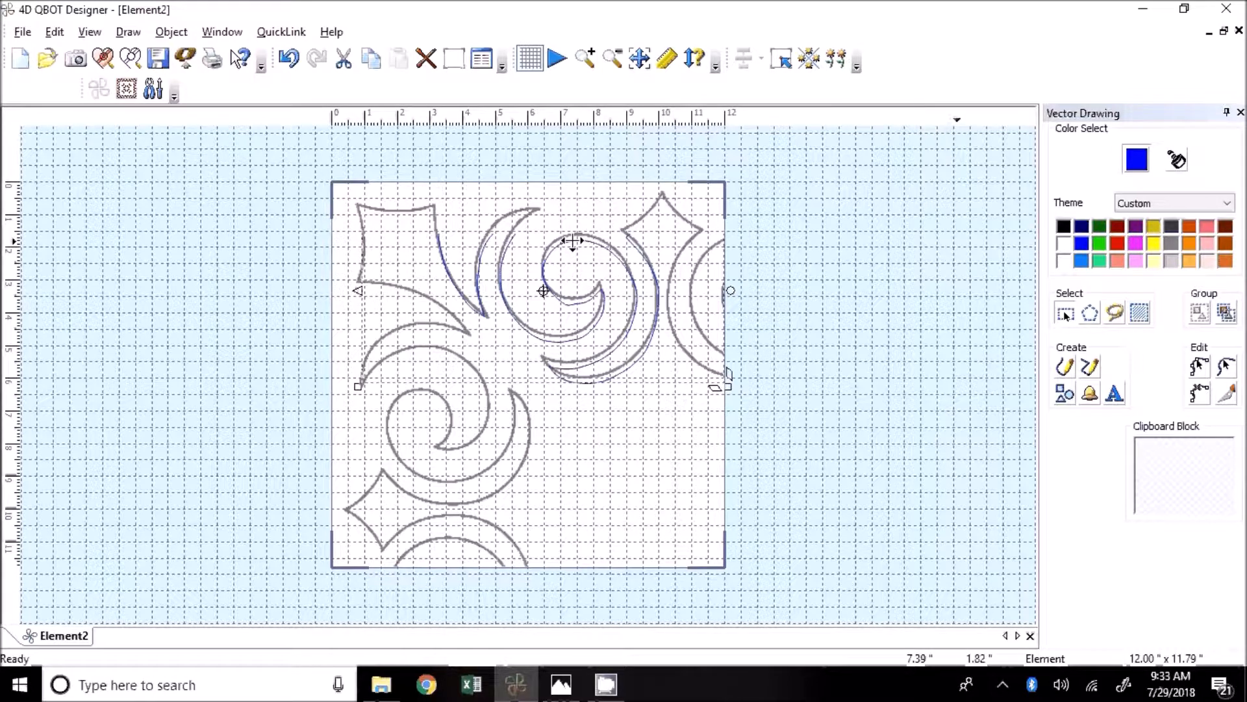
{"action": "scroll", "coordinate": [977, 438], "scroll_direction": "up", "scroll_amount": 5}
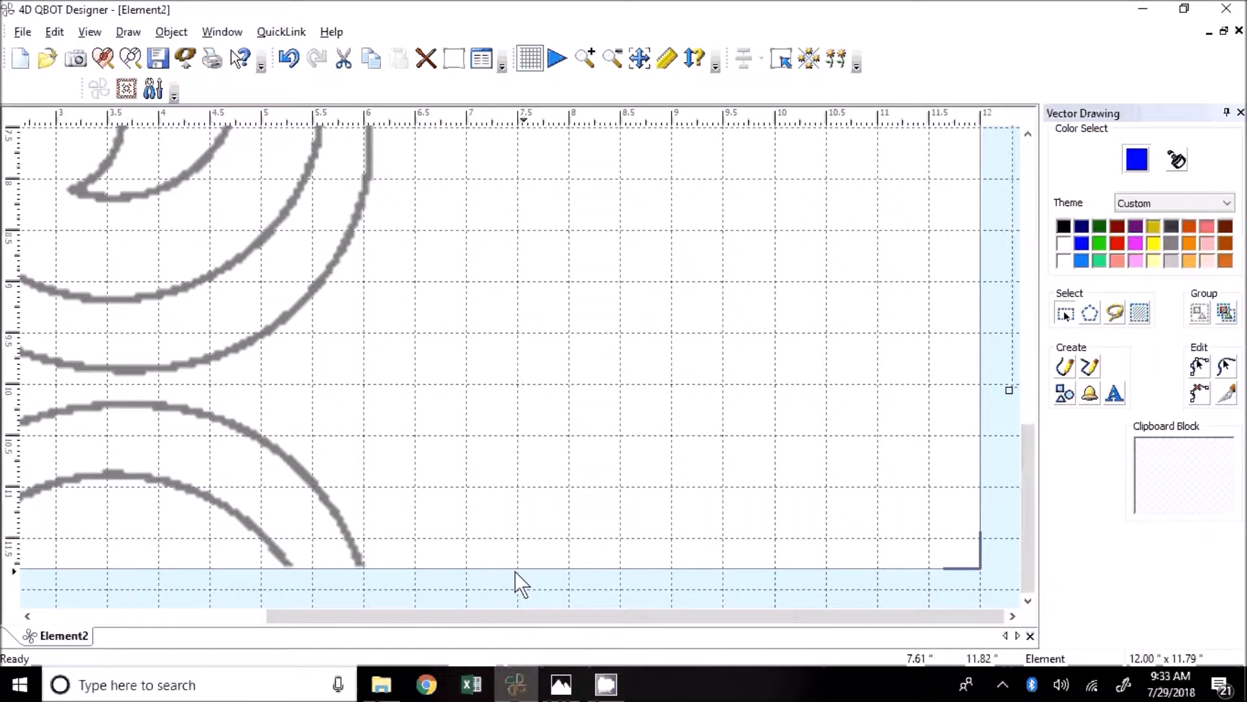
{"action": "scroll", "coordinate": [514, 571], "scroll_direction": "down", "scroll_amount": 5}
{"action": "left_click_drag", "start_coordinate": [986, 387], "coordinate": [660, 440]}
{"action": "scroll", "coordinate": [660, 440], "scroll_direction": "up", "scroll_amount": 5}
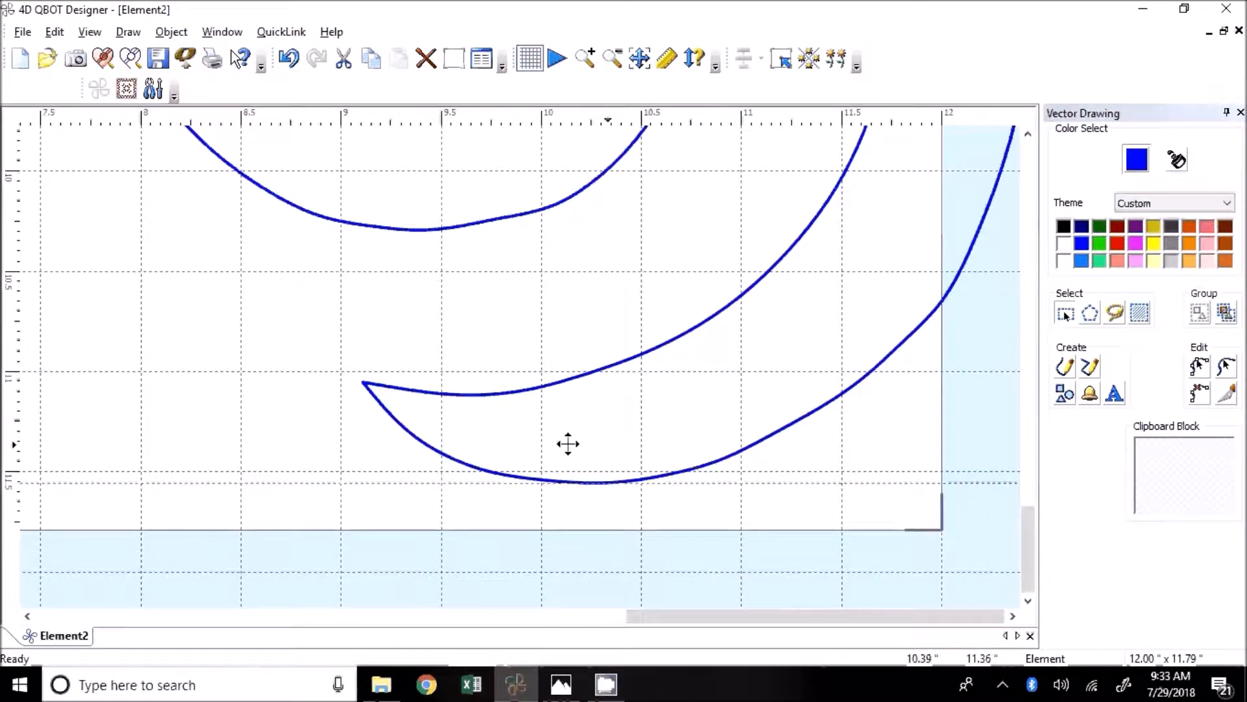
{"action": "scroll", "coordinate": [720, 363], "scroll_direction": "up", "scroll_amount": 5}
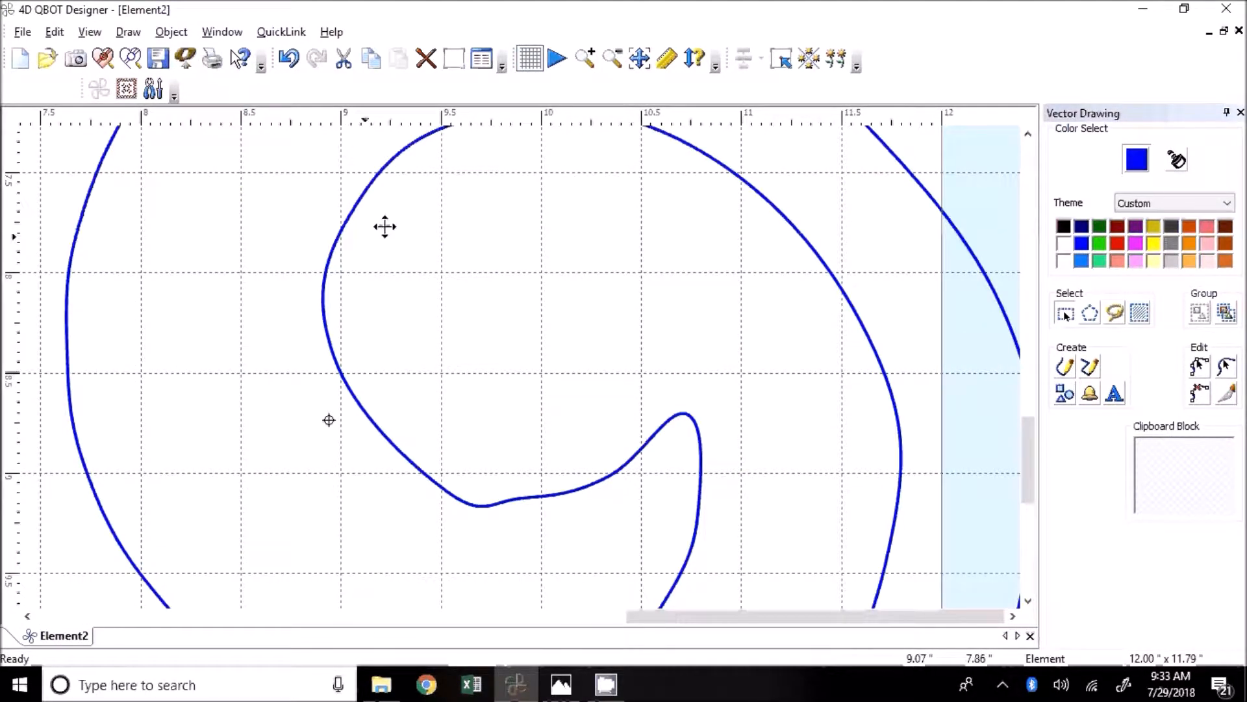
{"action": "scroll", "coordinate": [669, 321], "scroll_direction": "down", "scroll_amount": 3}
{"action": "scroll", "coordinate": [719, 329], "scroll_direction": "down", "scroll_amount": 3}
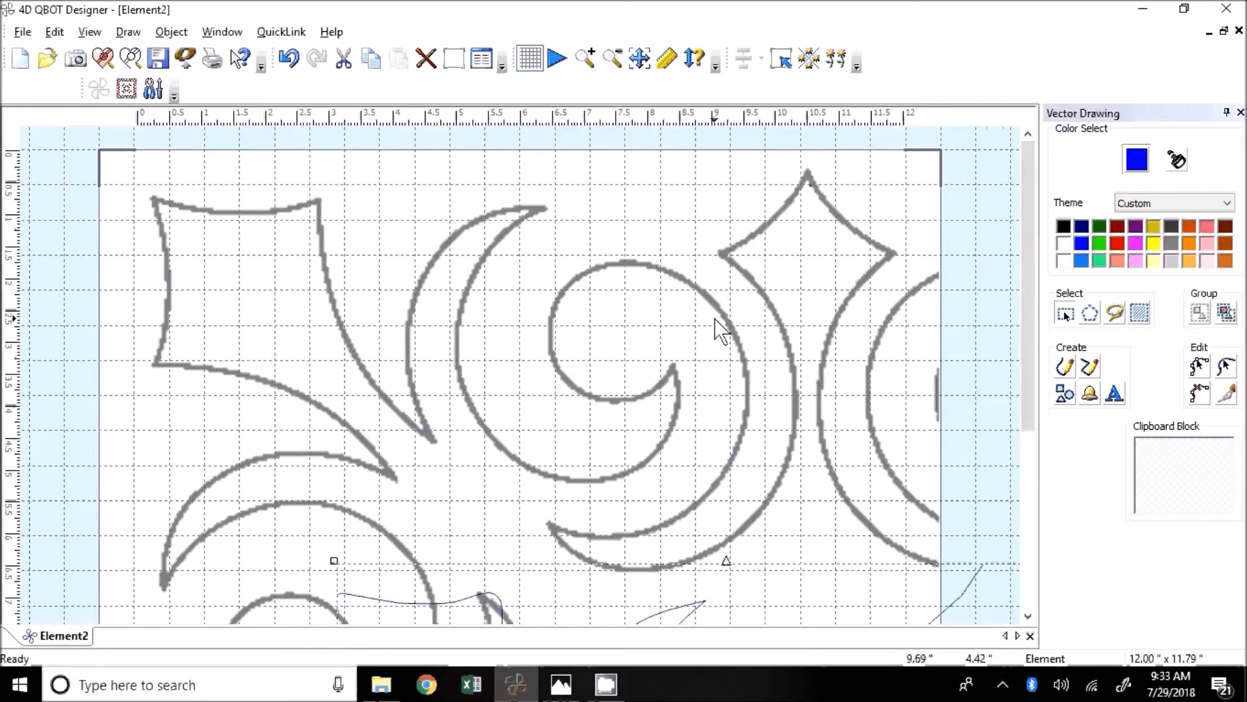
{"action": "scroll", "coordinate": [719, 330], "scroll_direction": "down", "scroll_amount": 3}
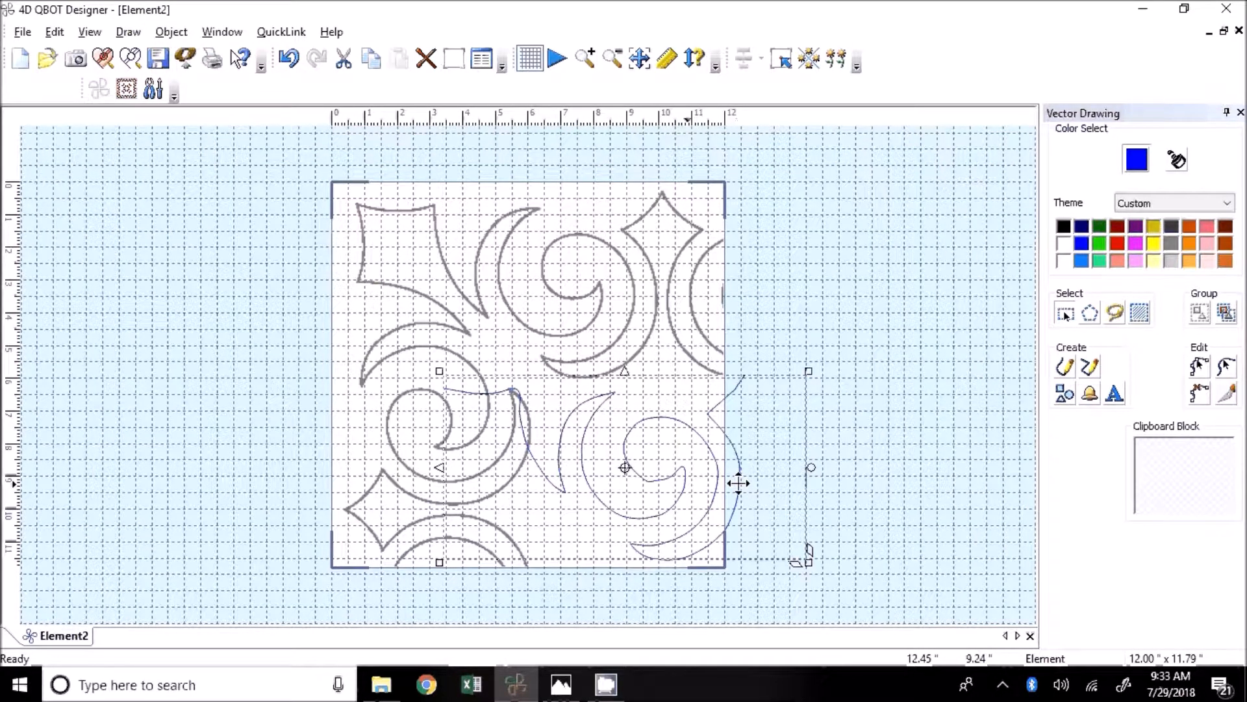
Move the traced line back over the background picture so it lines up with the grey outline of the corner shape and scroll
{"action": "left_click_drag", "start_coordinate": [739, 482], "coordinate": [612, 318]}
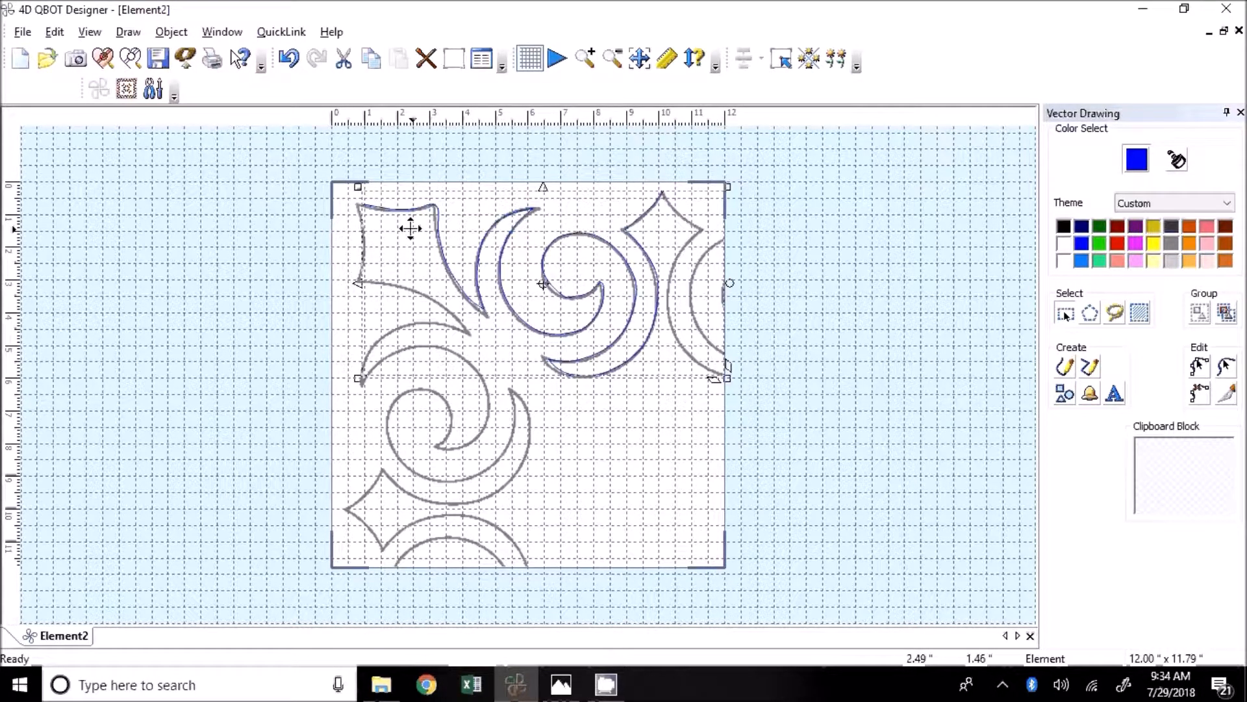
{"action": "scroll", "coordinate": [392, 225], "scroll_direction": "up", "scroll_amount": 5}
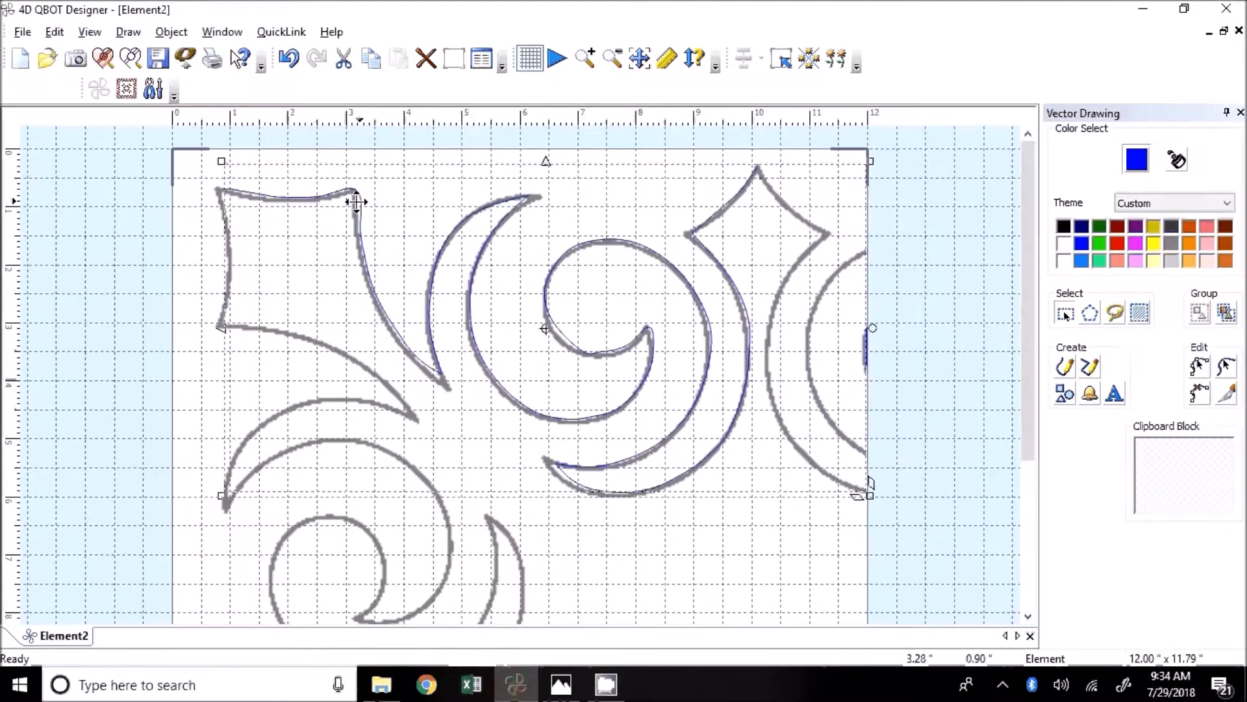
{"action": "scroll", "coordinate": [340, 202], "scroll_direction": "up", "scroll_amount": 1}
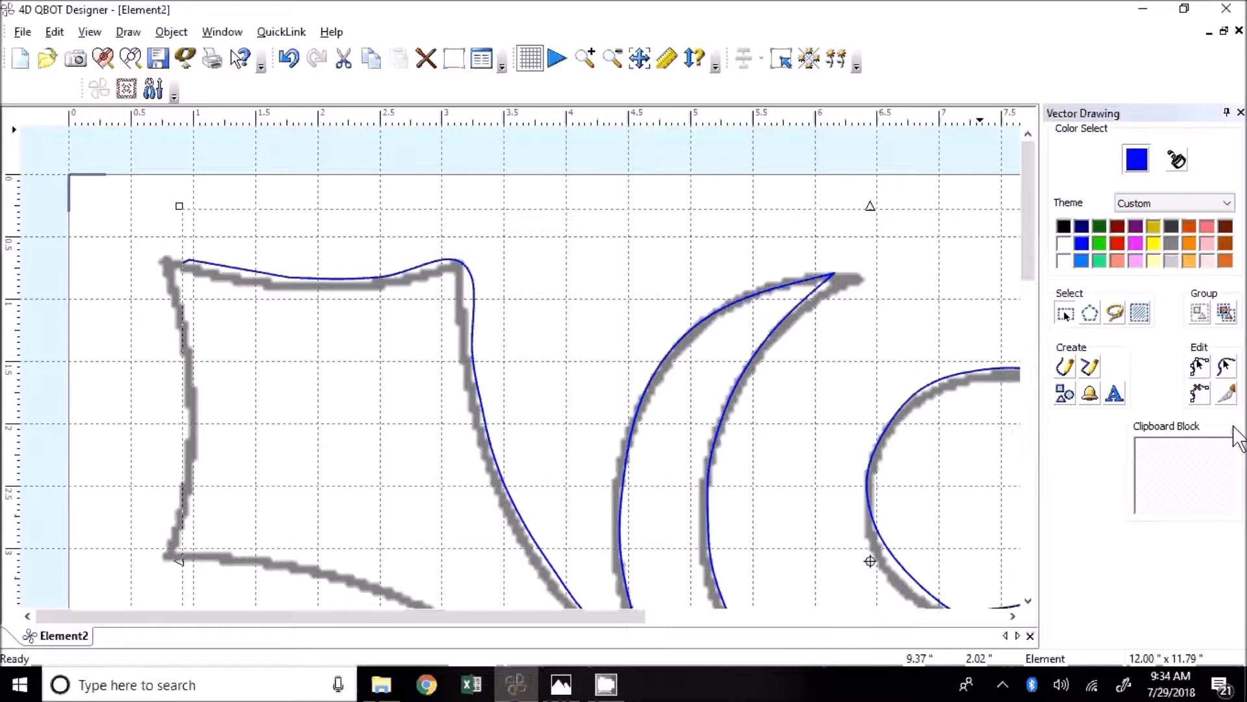
Edit the traced line's points and move its start point onto the outer tip of the upper-left corner shape
{"action": "left_click", "coordinate": [1201, 369]}
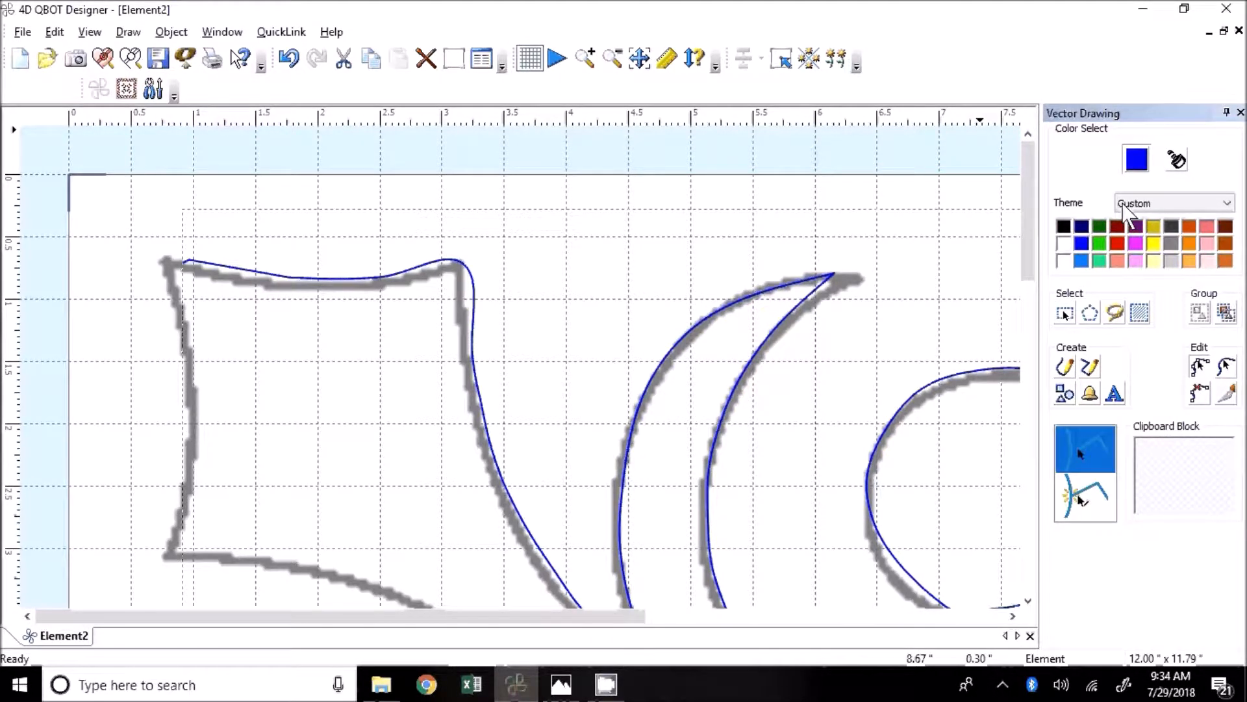
{"action": "left_click", "coordinate": [348, 278]}
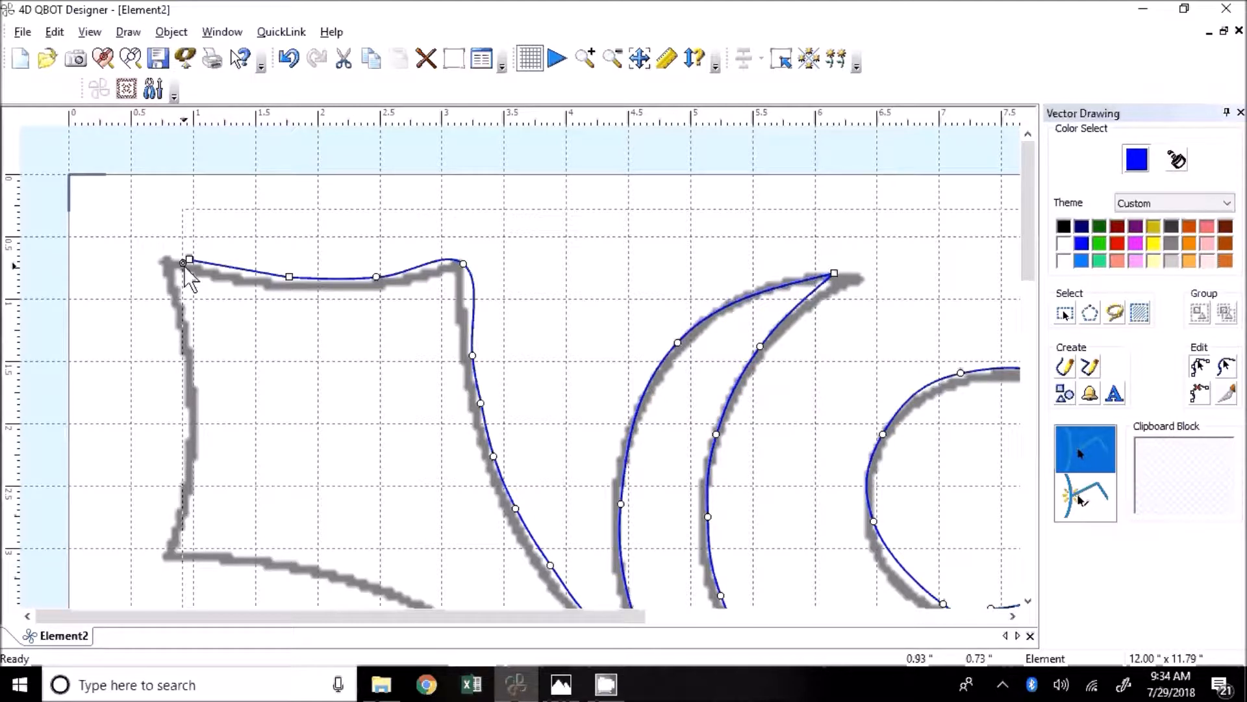
{"action": "left_click_drag", "start_coordinate": [183, 263], "coordinate": [161, 255]}
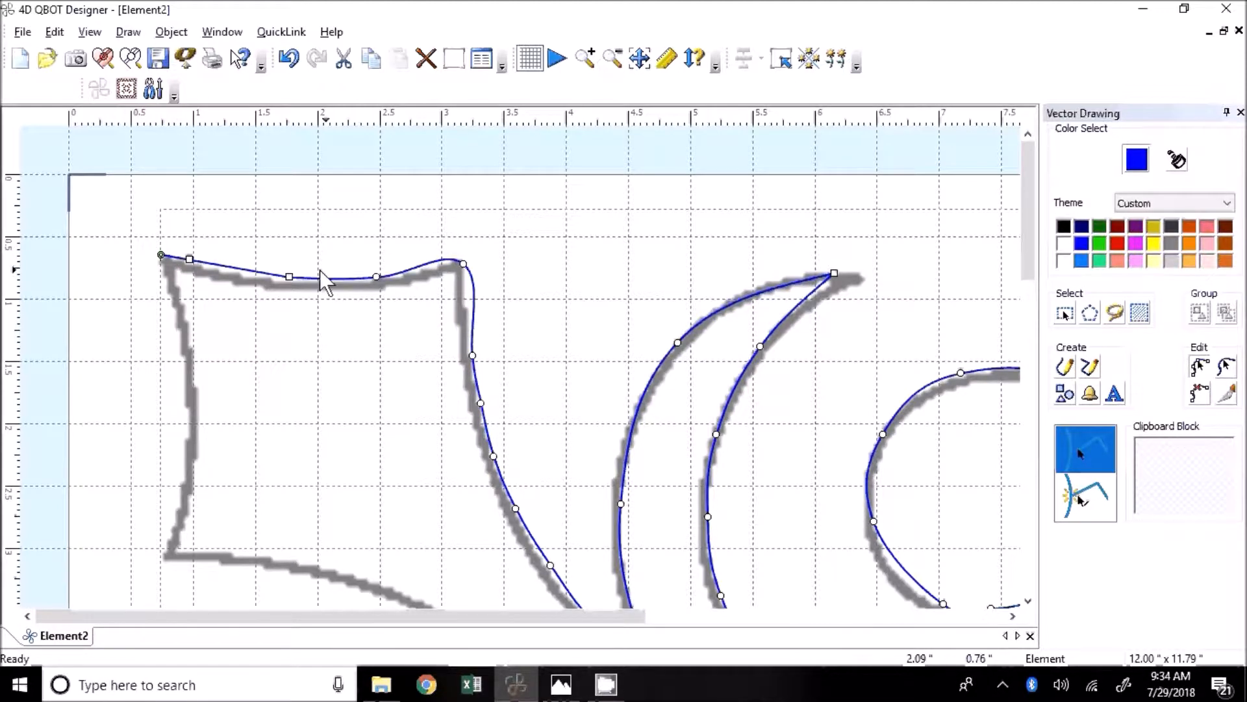
Move the two points nearest the start of the corner shape's top edge down onto the grey outline
{"action": "scroll", "coordinate": [266, 259], "scroll_direction": "up", "scroll_amount": 5}
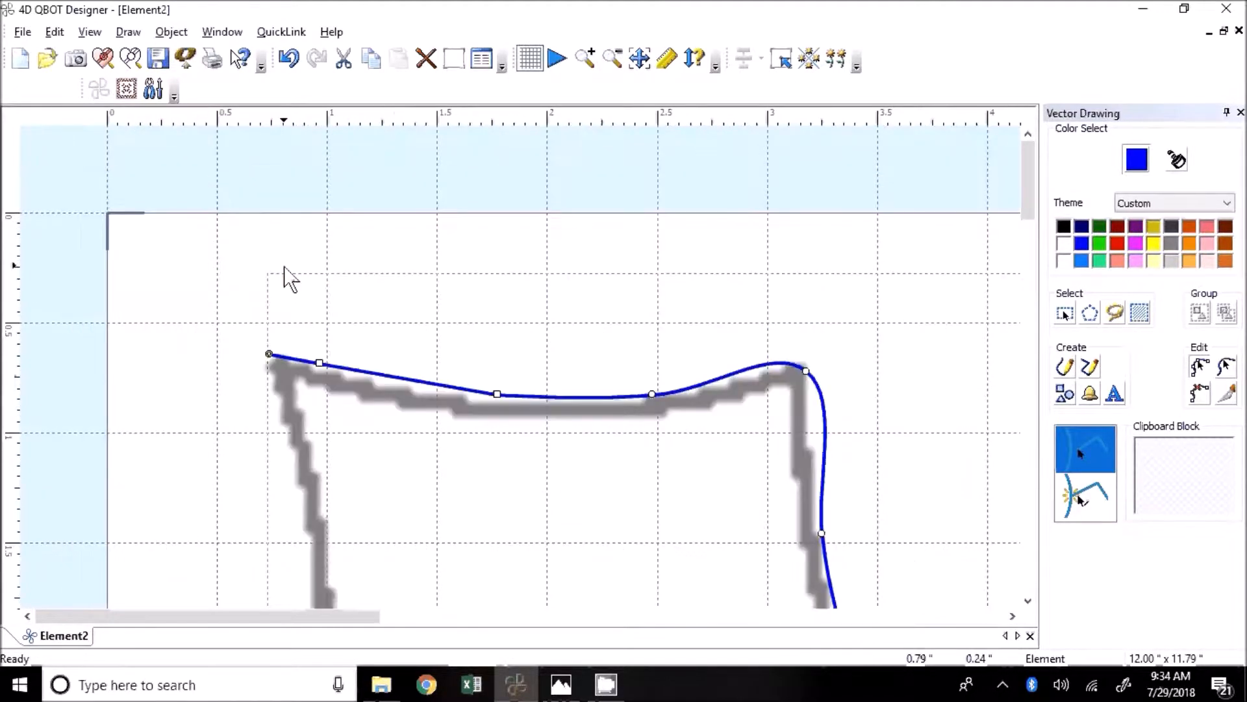
{"action": "mouse_move", "coordinate": [264, 620]}
{"action": "left_mouse_down"}
{"action": "mouse_move", "coordinate": [401, 623]}
{"action": "mouse_move", "coordinate": [301, 627]}
{"action": "left_mouse_up"}
{"action": "scroll", "coordinate": [465, 575], "scroll_direction": "up", "scroll_amount": 3}
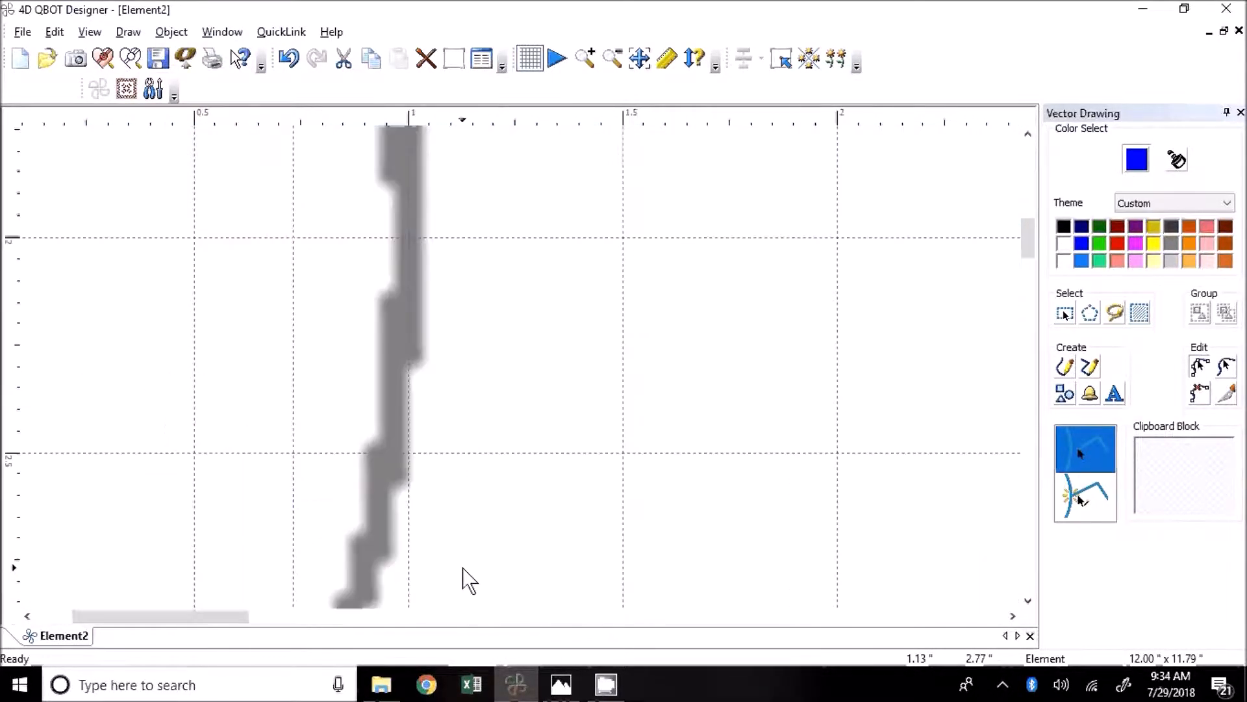
{"action": "scroll", "coordinate": [532, 510], "scroll_direction": "up", "scroll_amount": 5}
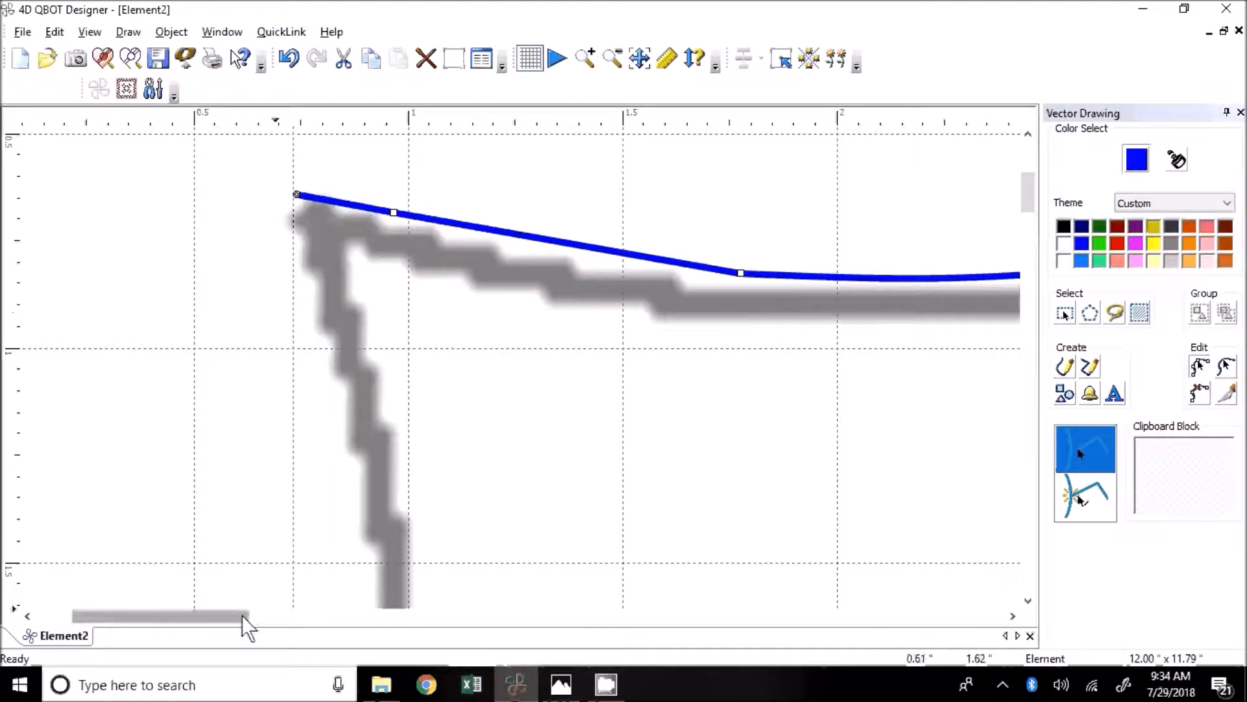
{"action": "mouse_move", "coordinate": [242, 614]}
{"action": "left_mouse_down"}
{"action": "mouse_move", "coordinate": [390, 616]}
{"action": "mouse_move", "coordinate": [234, 622]}
{"action": "left_mouse_up"}
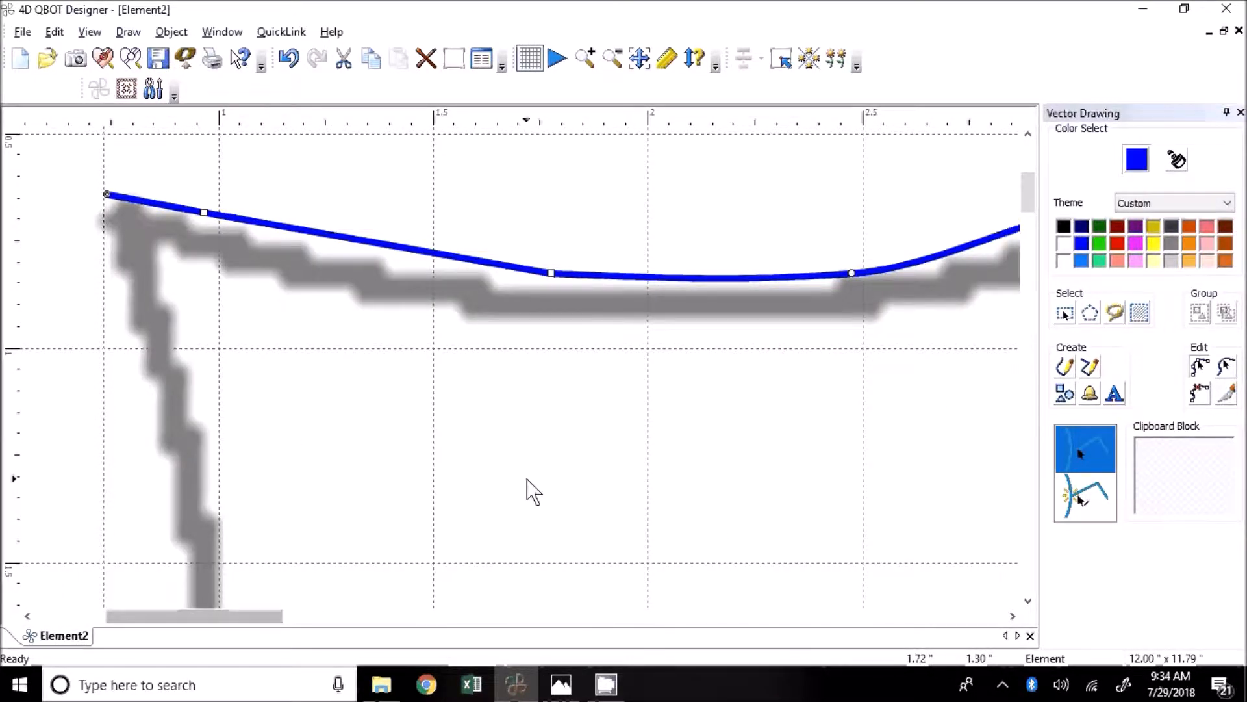
{"action": "scroll", "coordinate": [542, 451], "scroll_direction": "down", "scroll_amount": 3}
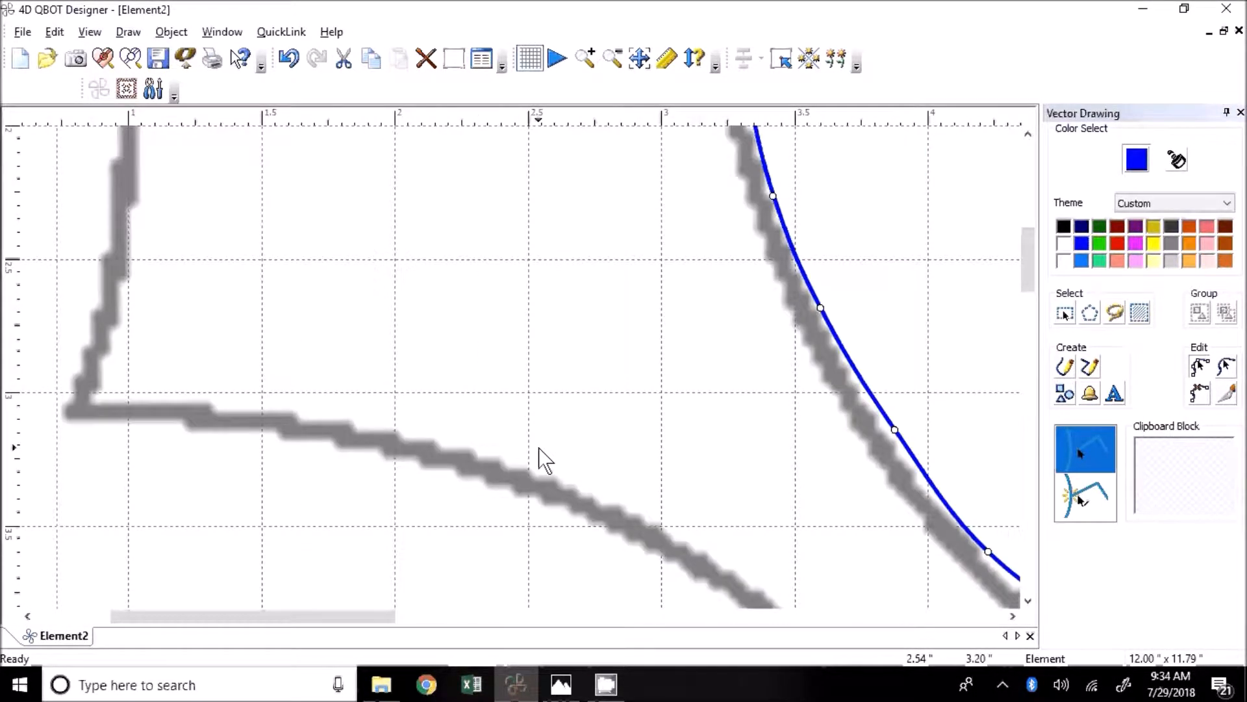
{"action": "scroll", "coordinate": [544, 460], "scroll_direction": "up", "scroll_amount": 3}
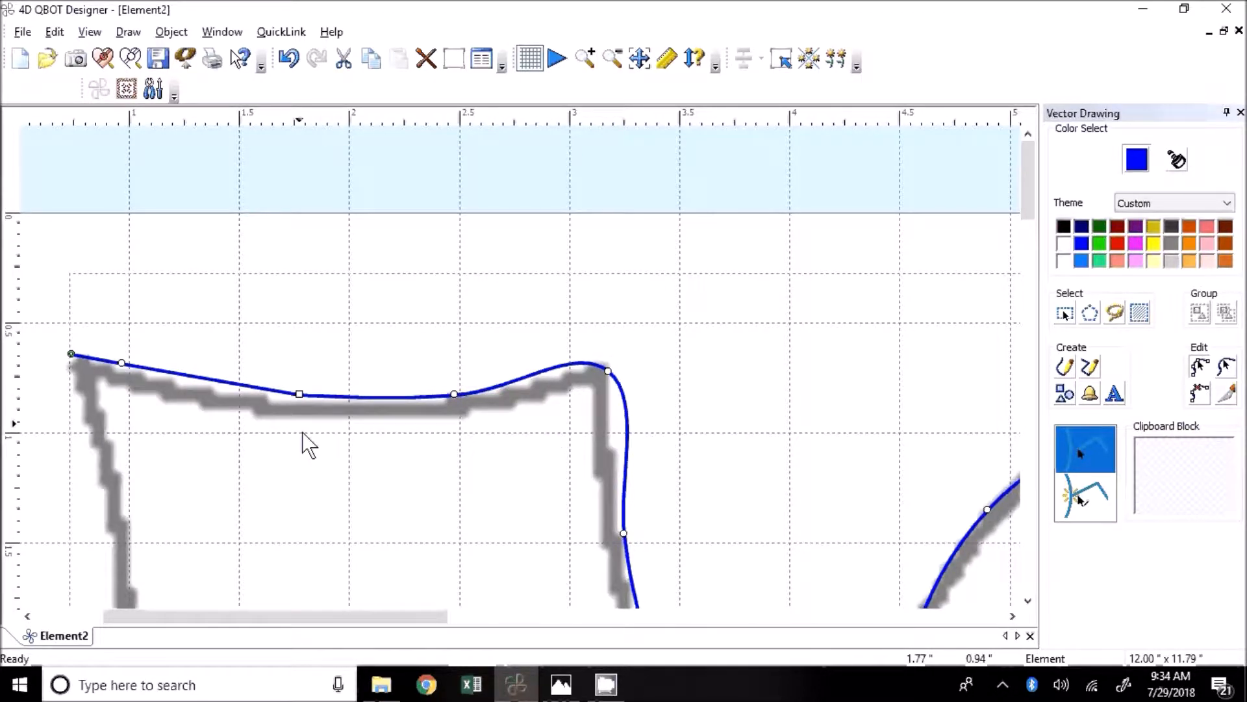
{"action": "left_click", "coordinate": [300, 396]}
{"action": "mouse_move", "coordinate": [304, 397]}
{"action": "left_mouse_down"}
{"action": "mouse_move", "coordinate": [295, 409]}
{"action": "mouse_move", "coordinate": [183, 422]}
{"action": "mouse_move", "coordinate": [337, 417]}
{"action": "mouse_move", "coordinate": [192, 385]}
{"action": "mouse_move", "coordinate": [290, 410]}
{"action": "left_mouse_up"}
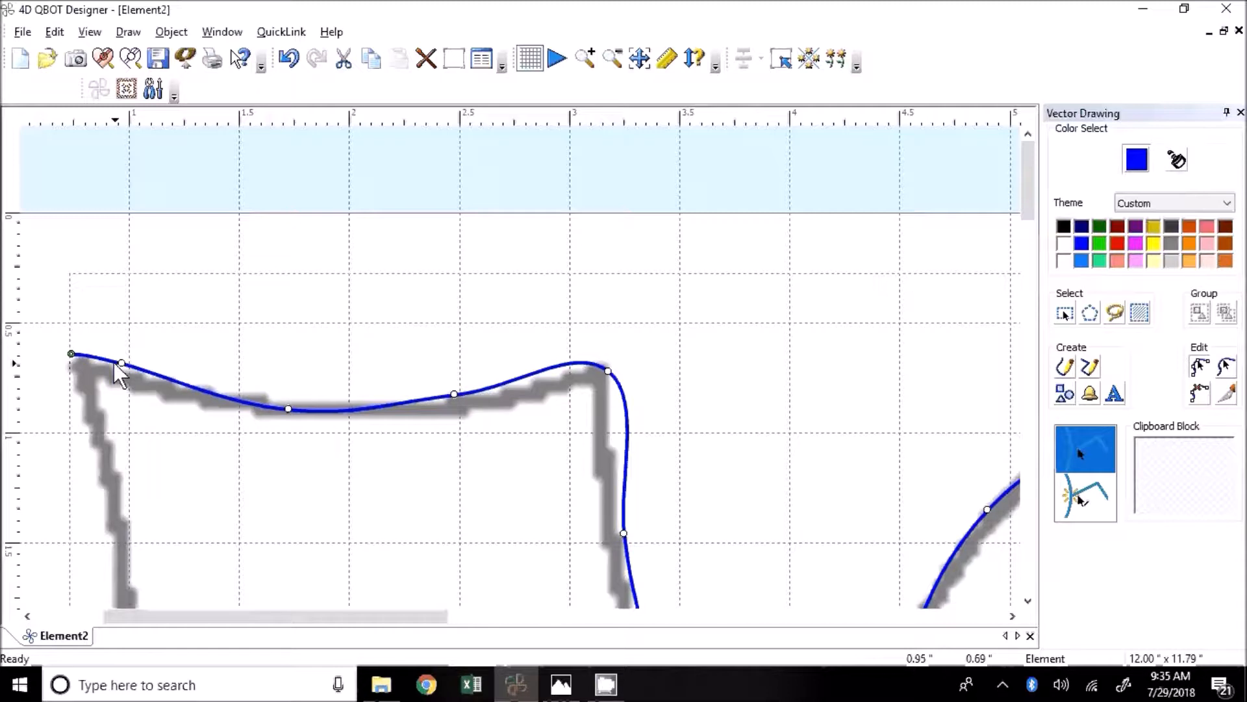
{"action": "left_click_drag", "start_coordinate": [121, 363], "coordinate": [146, 381]}
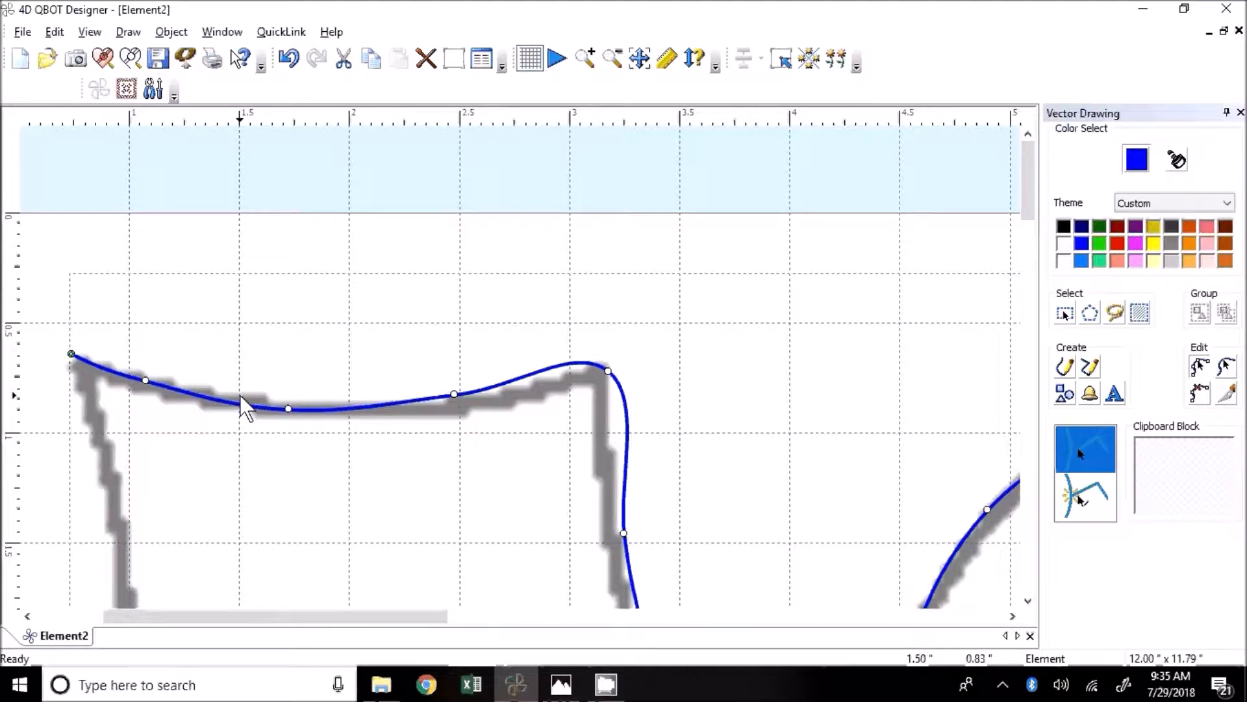
Spread the three points along the corner shape's top edge so the curve follows the grey outline smoothly
{"action": "left_click_drag", "start_coordinate": [288, 409], "coordinate": [348, 409]}
{"action": "left_click_drag", "start_coordinate": [145, 380], "coordinate": [203, 398]}
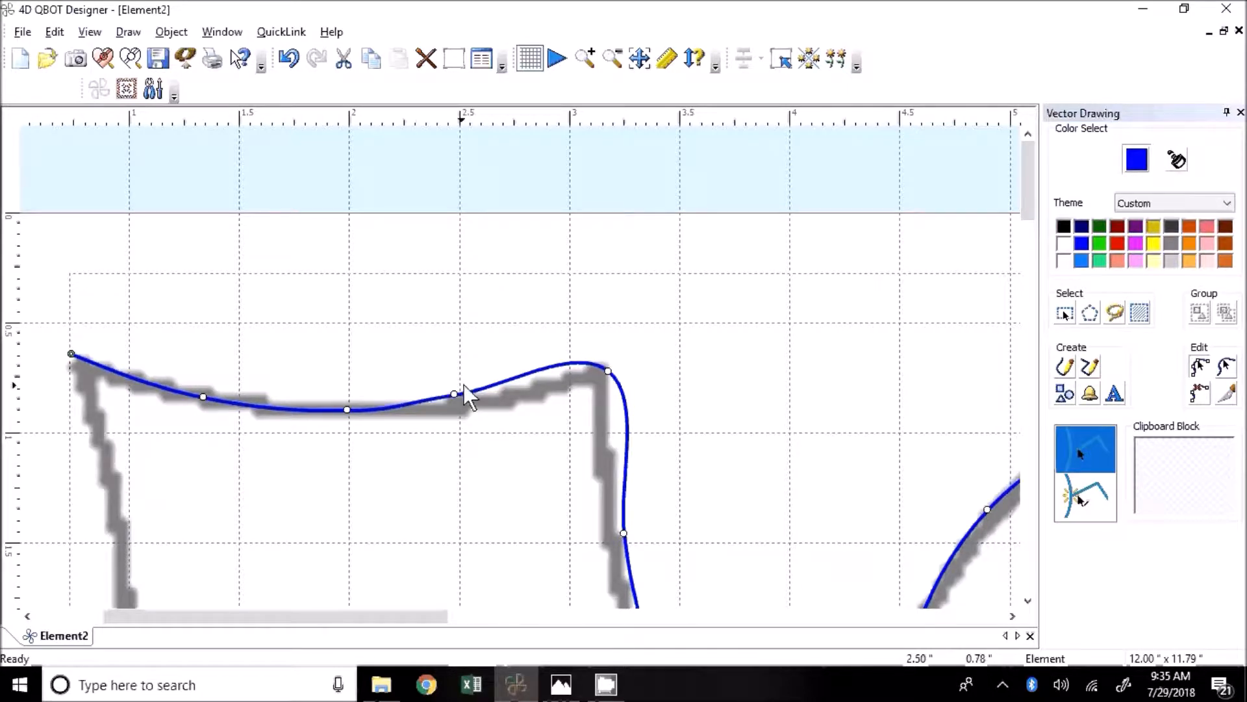
{"action": "left_click_drag", "start_coordinate": [455, 394], "coordinate": [510, 392]}
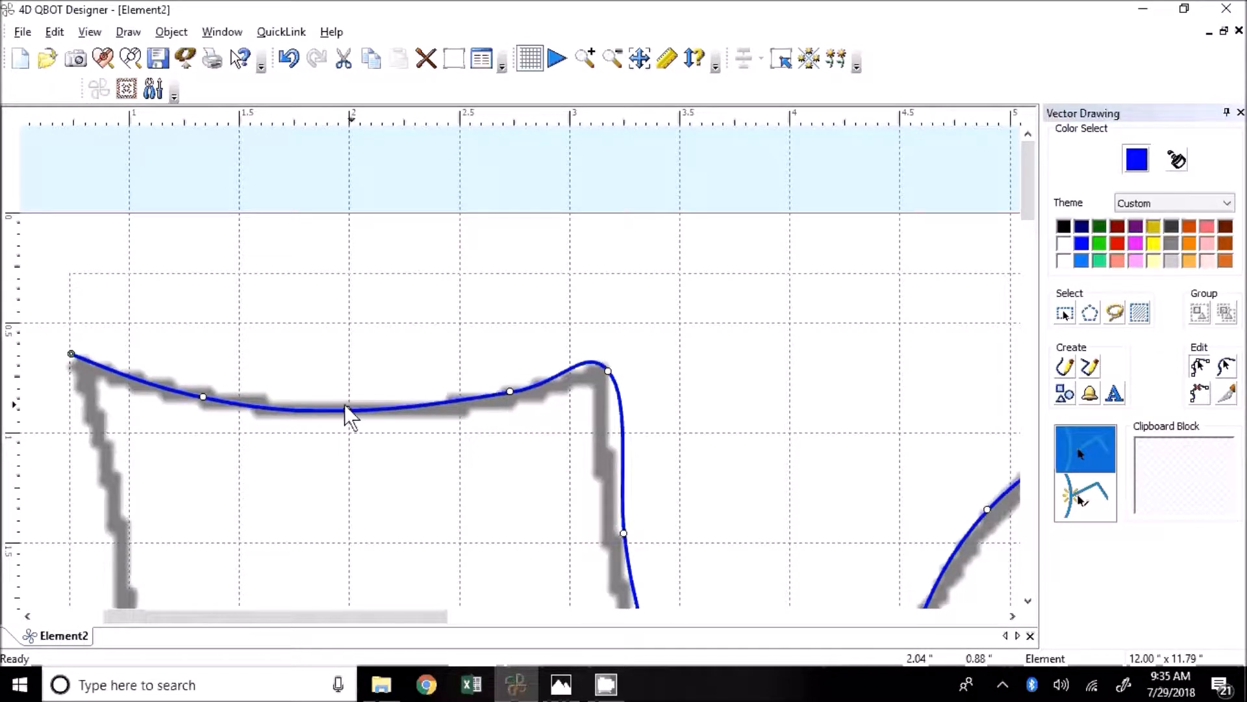
{"action": "left_click_drag", "start_coordinate": [347, 409], "coordinate": [373, 412]}
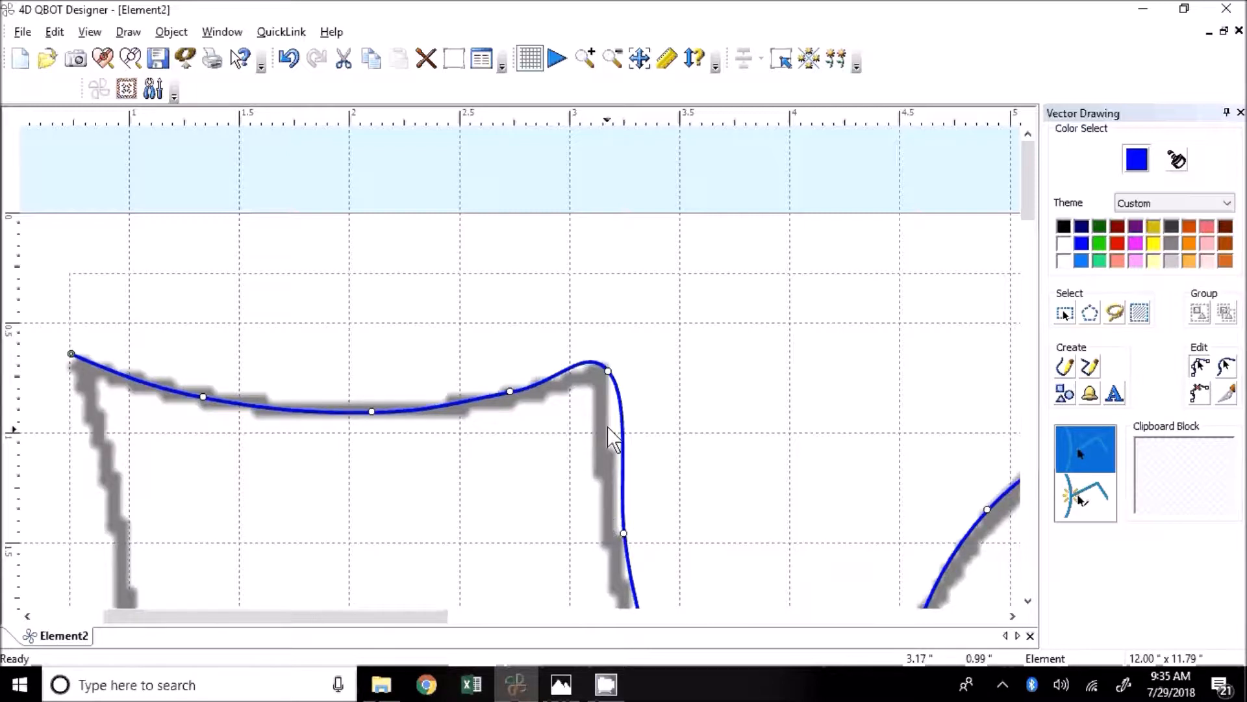
Turn the rounded point at the corner shape's upper-right tip into a sharp corner and place it on the outline's tip
{"action": "left_click", "coordinate": [608, 372]}
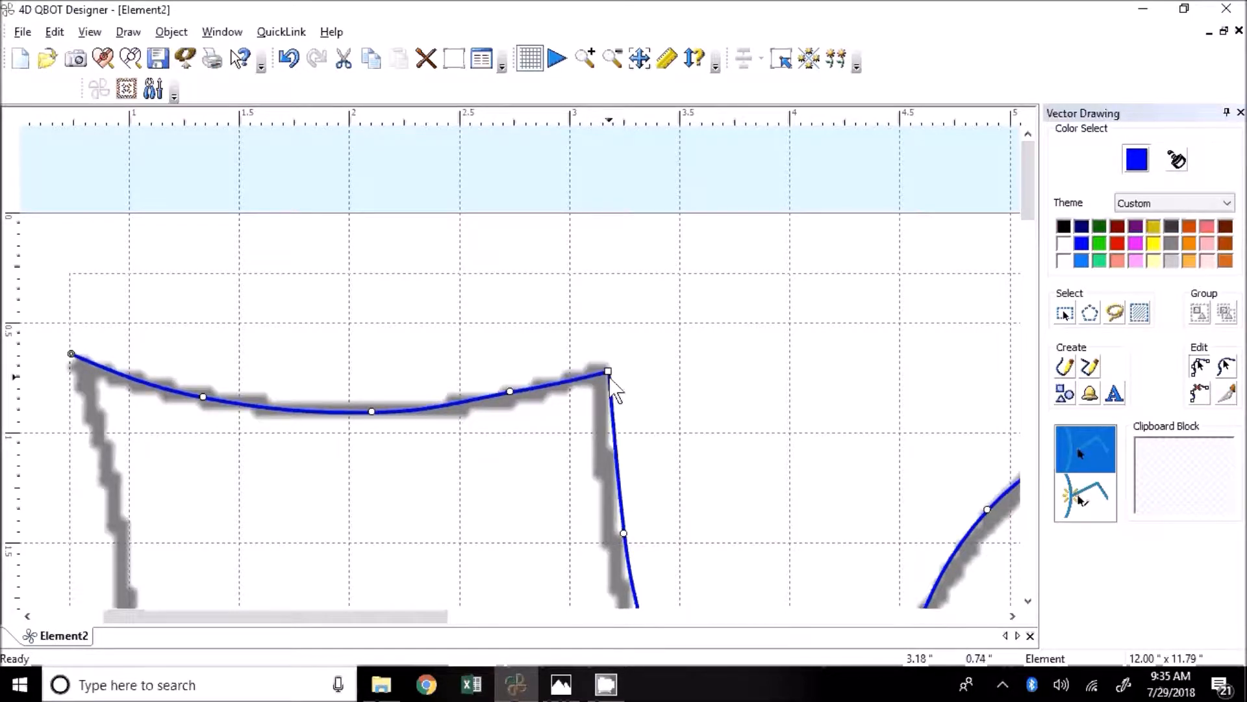
{"action": "left_click_drag", "start_coordinate": [609, 377], "coordinate": [606, 365]}
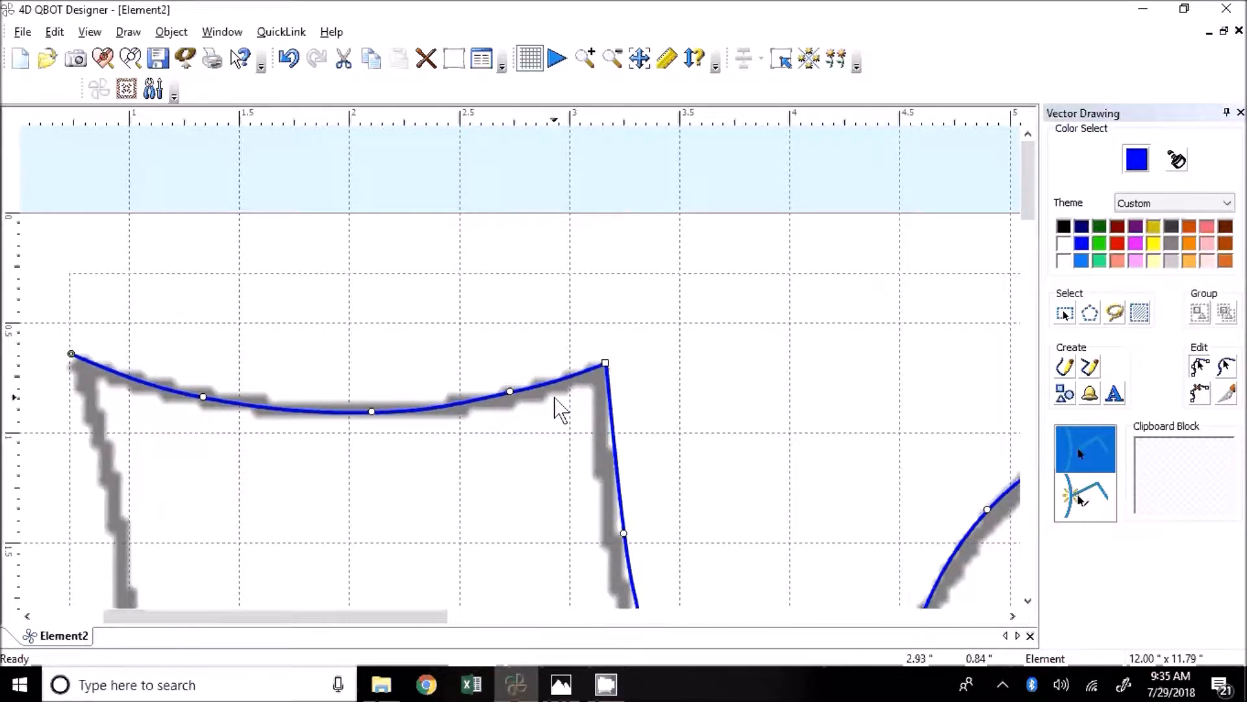
Delete the top edge's point nearest the sharp corner, try deleting the middle point too, and undo that second deletion
{"action": "left_click", "coordinate": [1201, 394]}
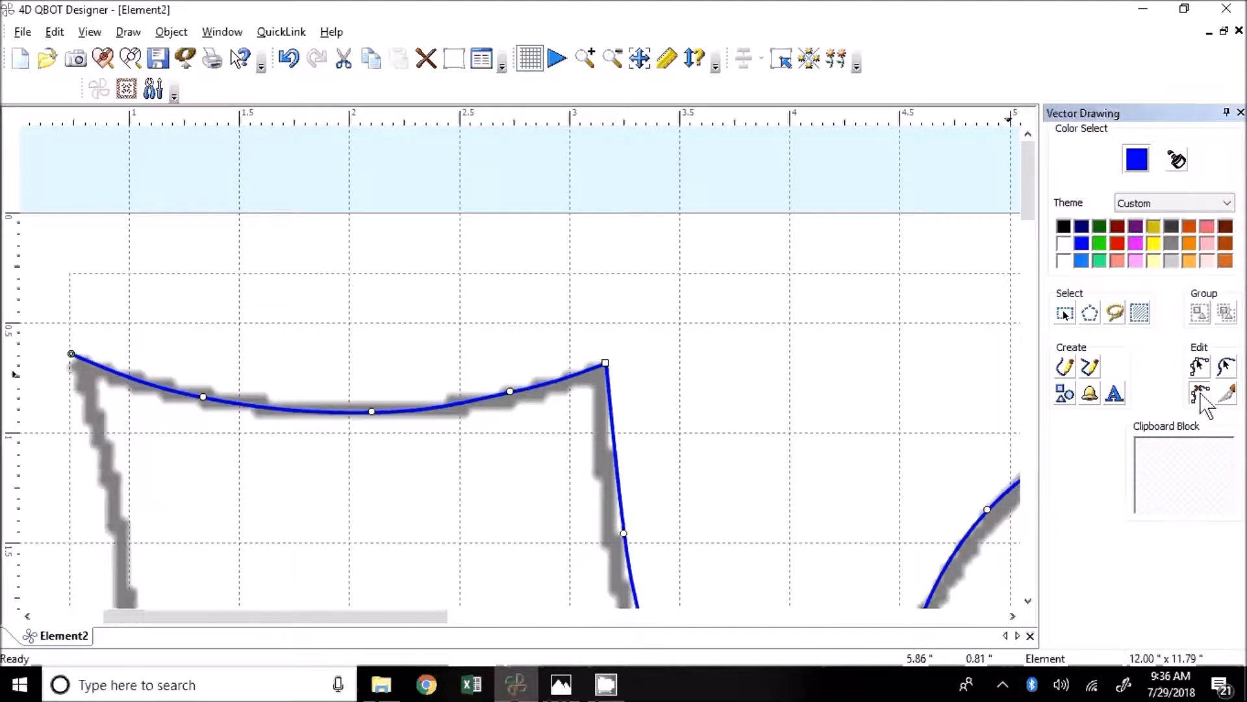
{"action": "left_click", "coordinate": [511, 391]}
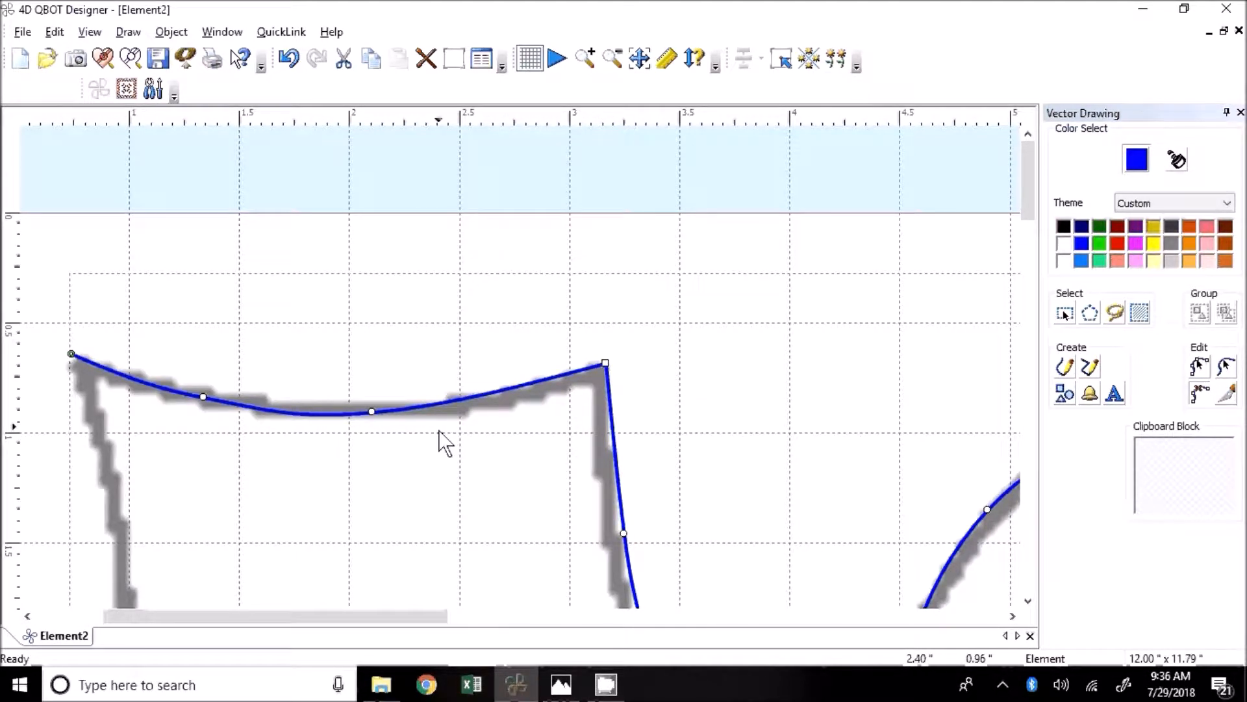
{"action": "left_click", "coordinate": [372, 411]}
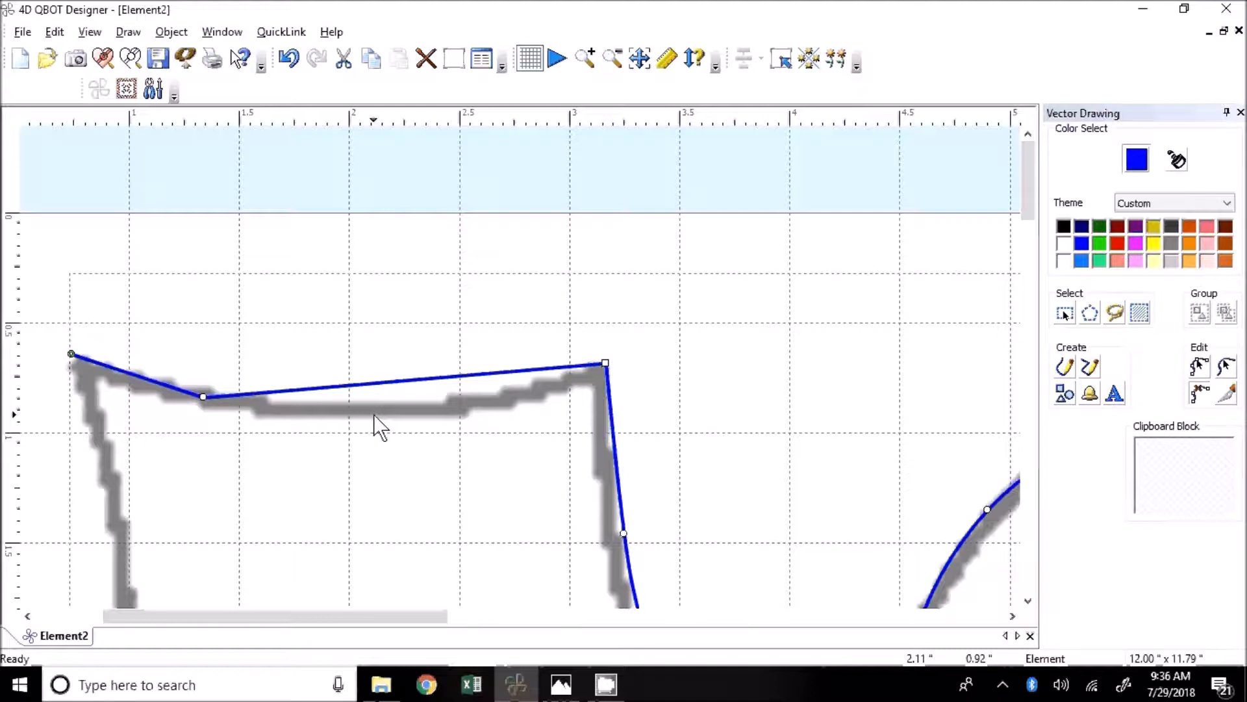
{"action": "key", "text": "ctrl+z"}
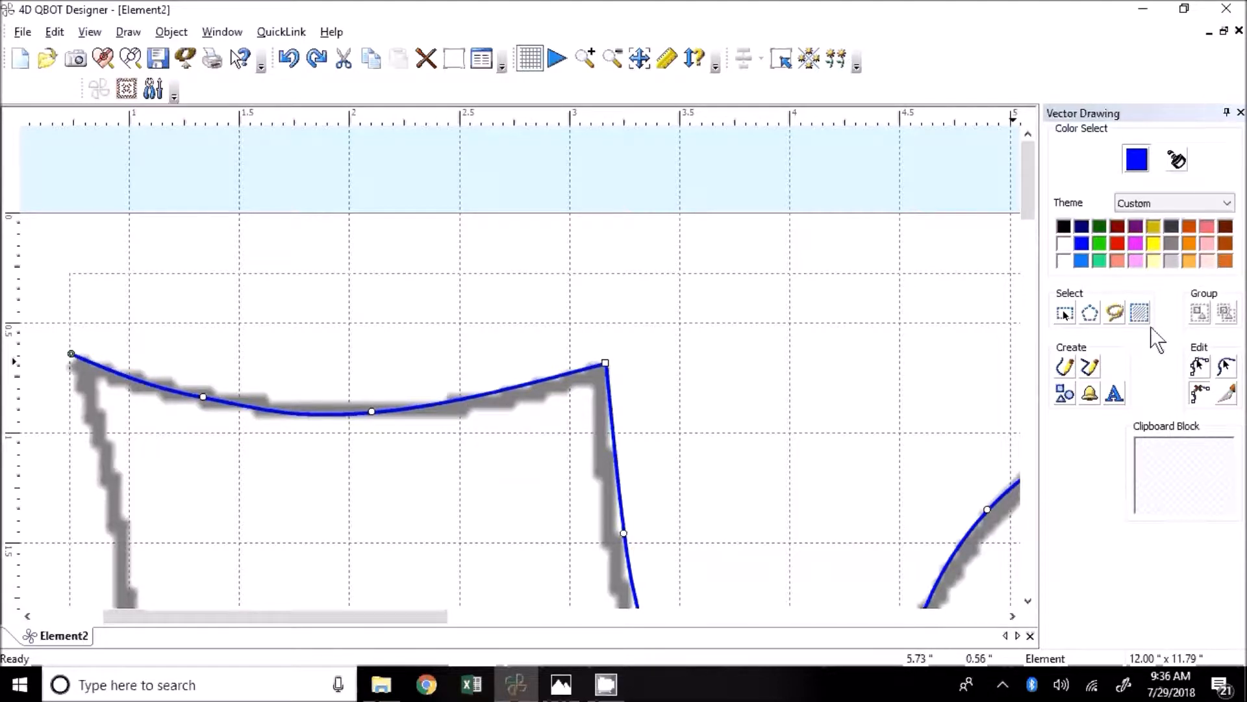
Reposition the two remaining points on the corner shape's top edge so the curve matches the grey outline
{"action": "left_click", "coordinate": [1197, 366]}
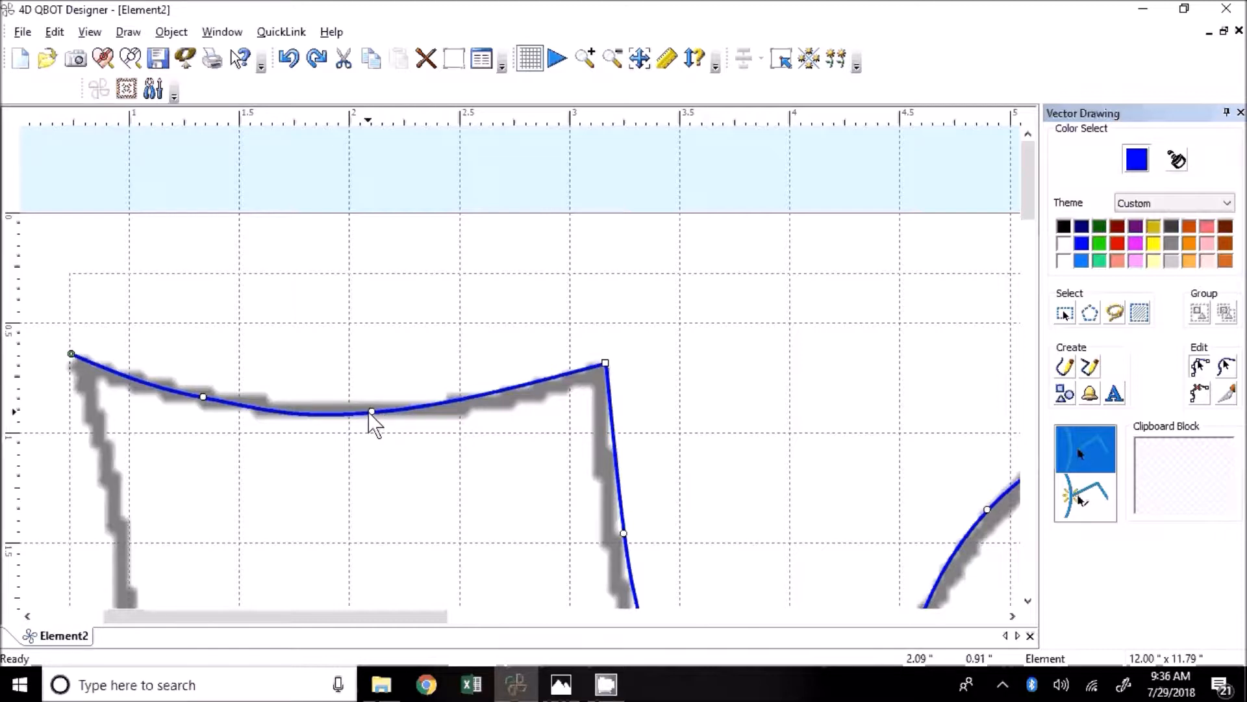
{"action": "left_click_drag", "start_coordinate": [371, 411], "coordinate": [423, 409]}
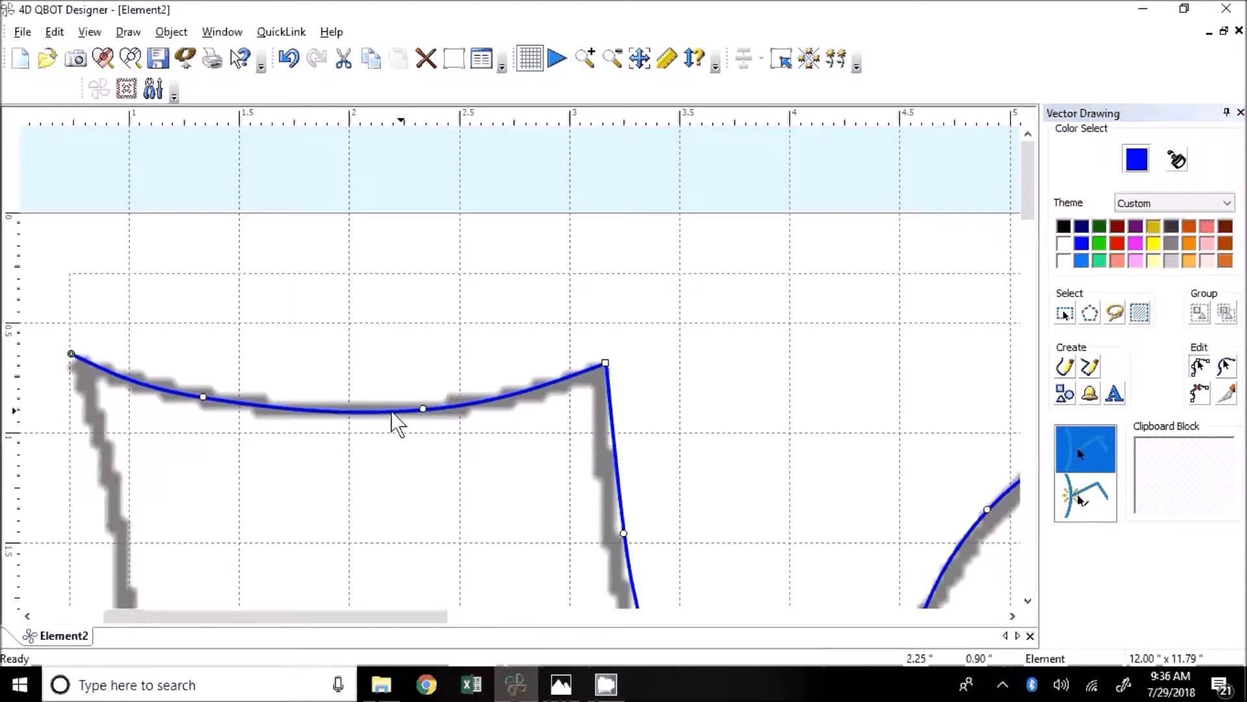
{"action": "left_click_drag", "start_coordinate": [204, 398], "coordinate": [224, 399]}
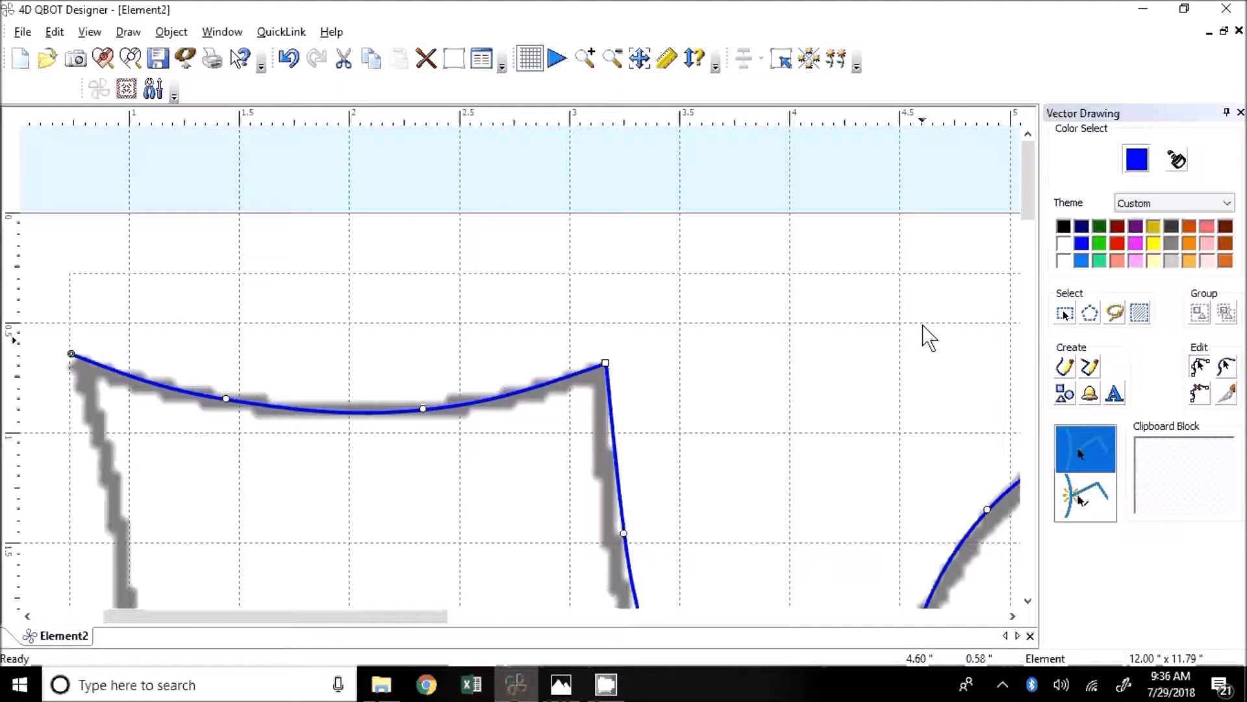
Move the two upper points on the corner shape's right edge onto the grey outline
{"action": "left_click_drag", "start_coordinate": [1028, 197], "coordinate": [1029, 232]}
{"action": "left_click_drag", "start_coordinate": [1028, 232], "coordinate": [1029, 248]}
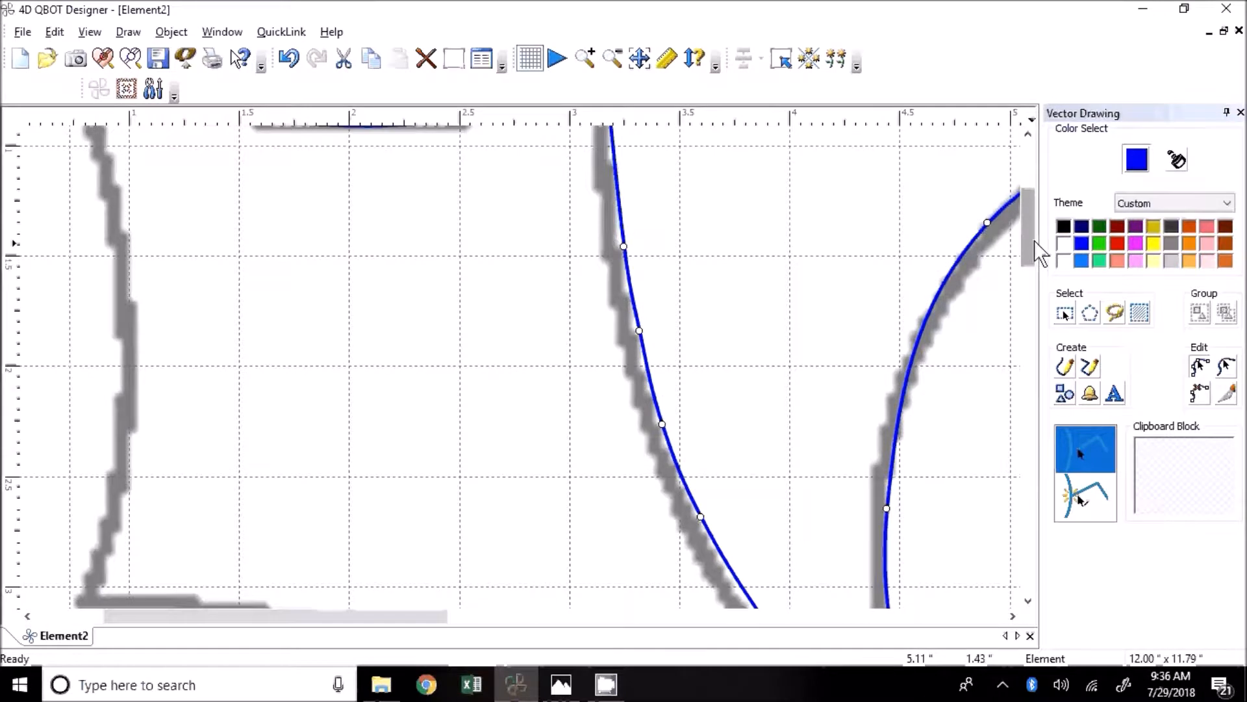
{"action": "left_click_drag", "start_coordinate": [616, 247], "coordinate": [609, 253]}
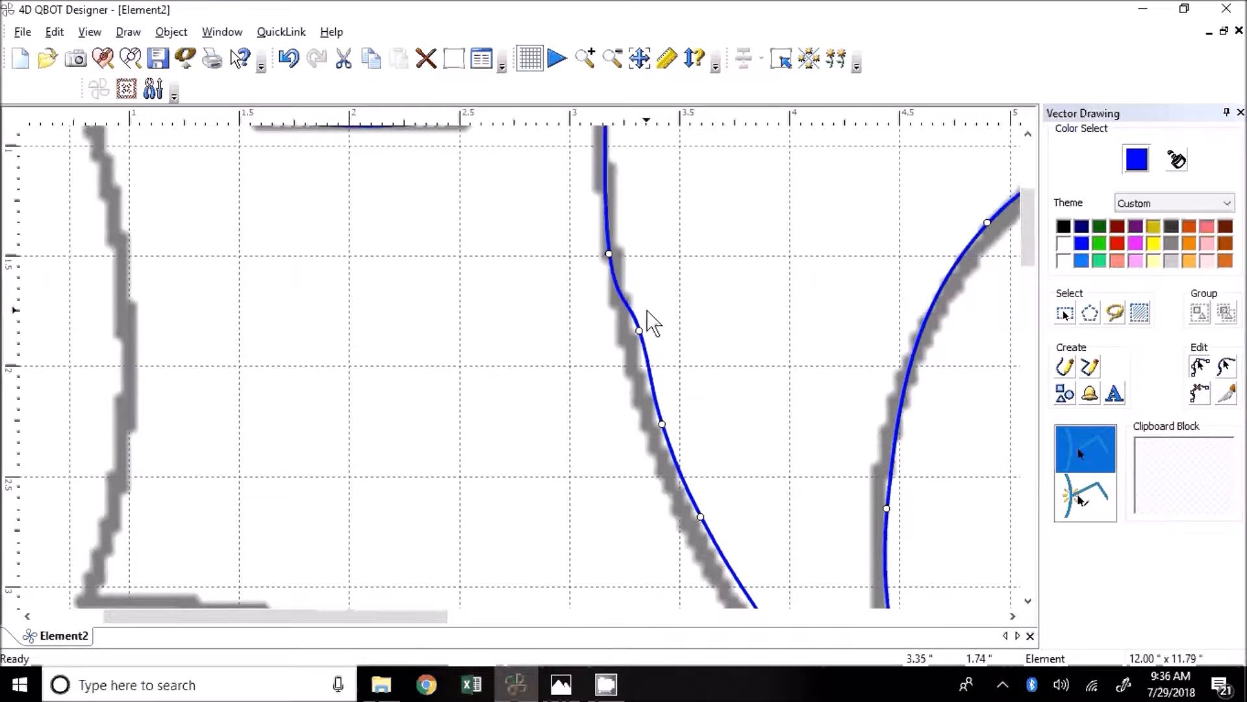
{"action": "left_click_drag", "start_coordinate": [639, 332], "coordinate": [642, 422]}
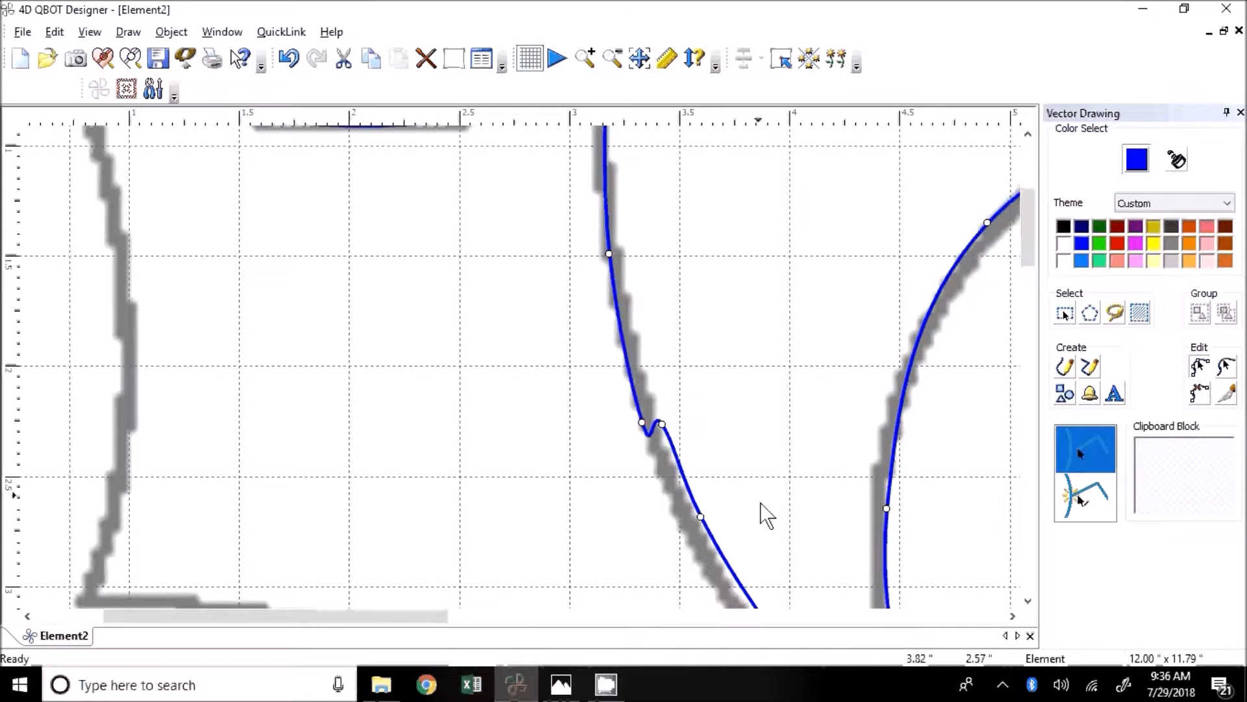
Delete three surplus points from the lower half of the corner shape's right edge, keeping its sharp bottom tip
{"action": "left_click", "coordinate": [1200, 392]}
{"action": "left_click", "coordinate": [662, 424]}
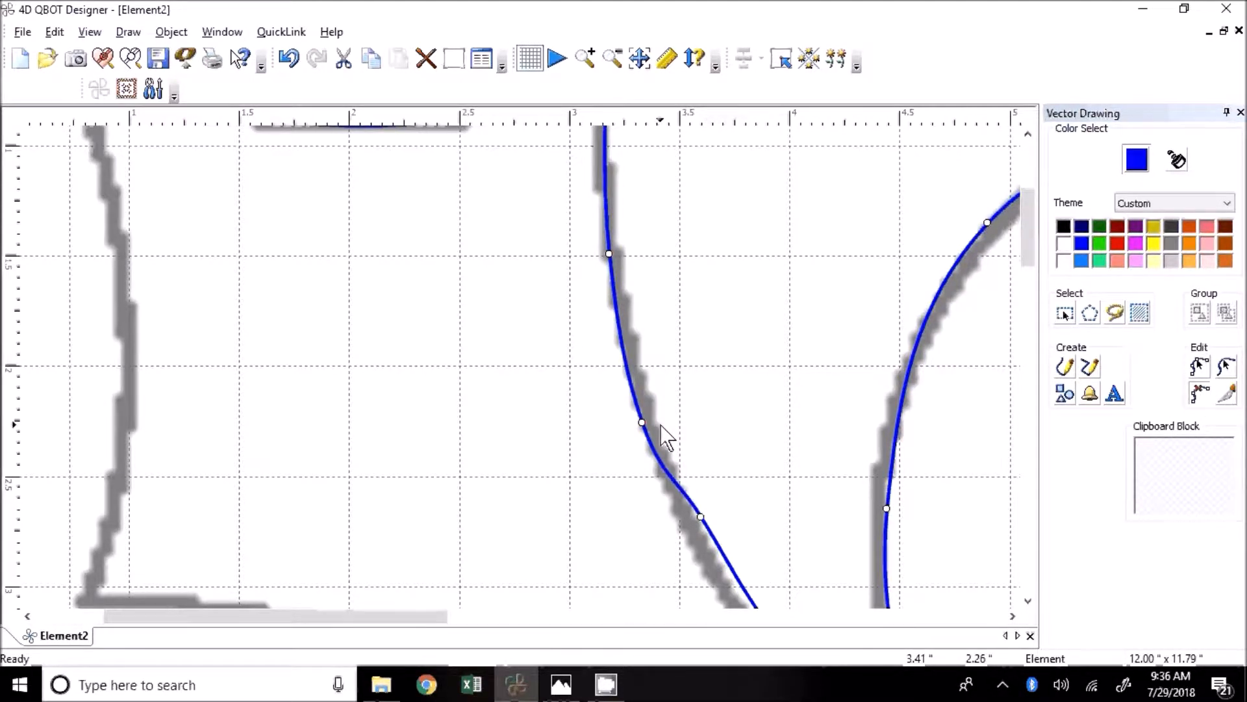
{"action": "scroll", "coordinate": [696, 417], "scroll_direction": "down", "scroll_amount": 5}
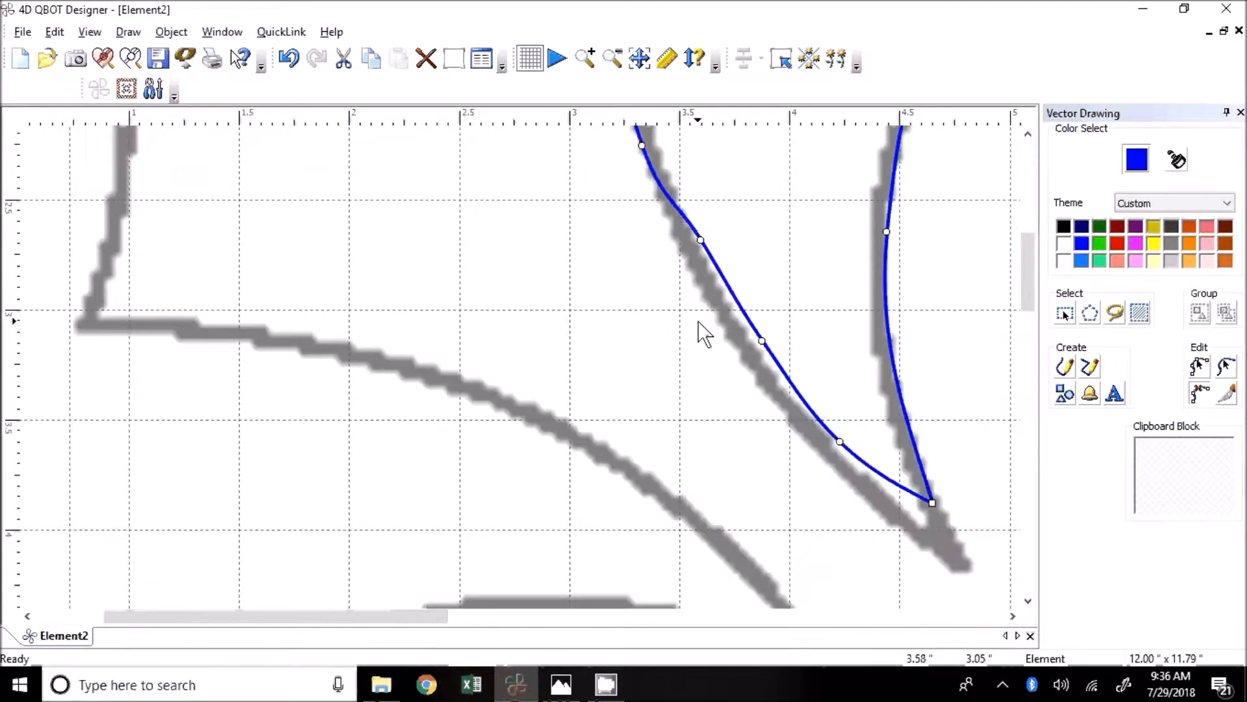
{"action": "left_click", "coordinate": [762, 341]}
{"action": "left_click", "coordinate": [840, 442]}
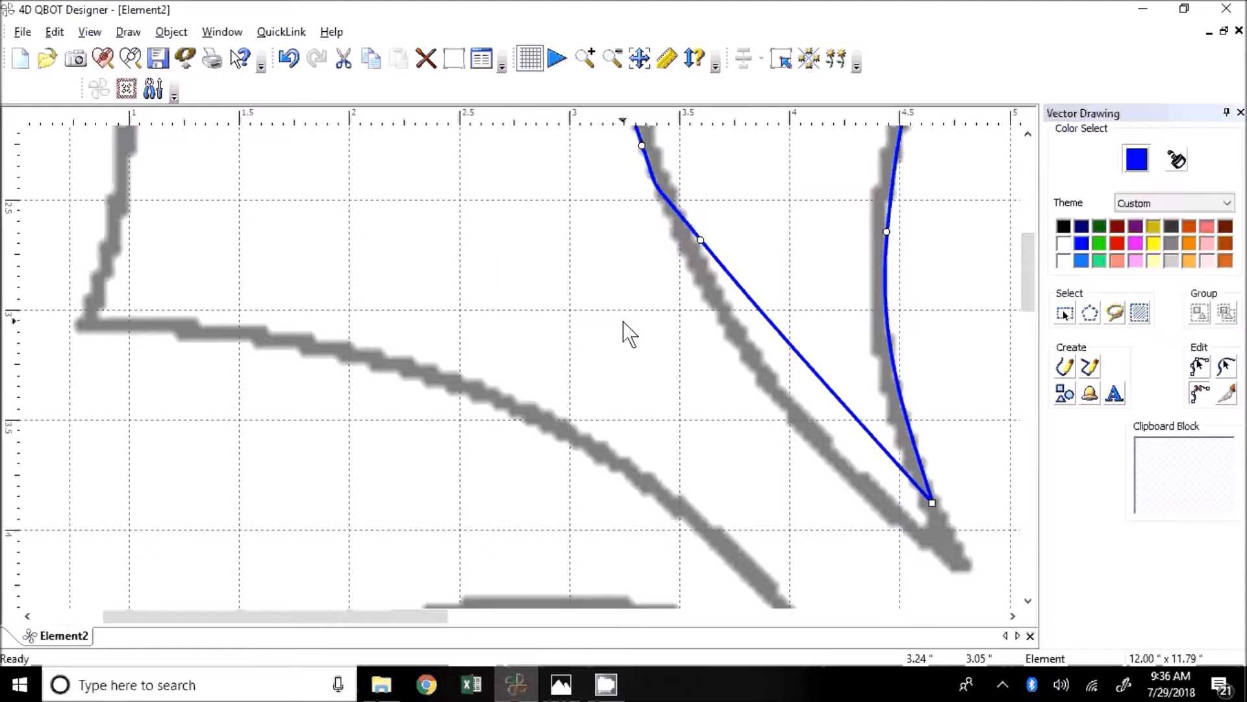
Place the corner shape's bottom tip and the right edge's lowest point on the grey outline, and delete that edge's uppermost intermediate point
{"action": "scroll", "coordinate": [622, 322], "scroll_direction": "down", "scroll_amount": 6}
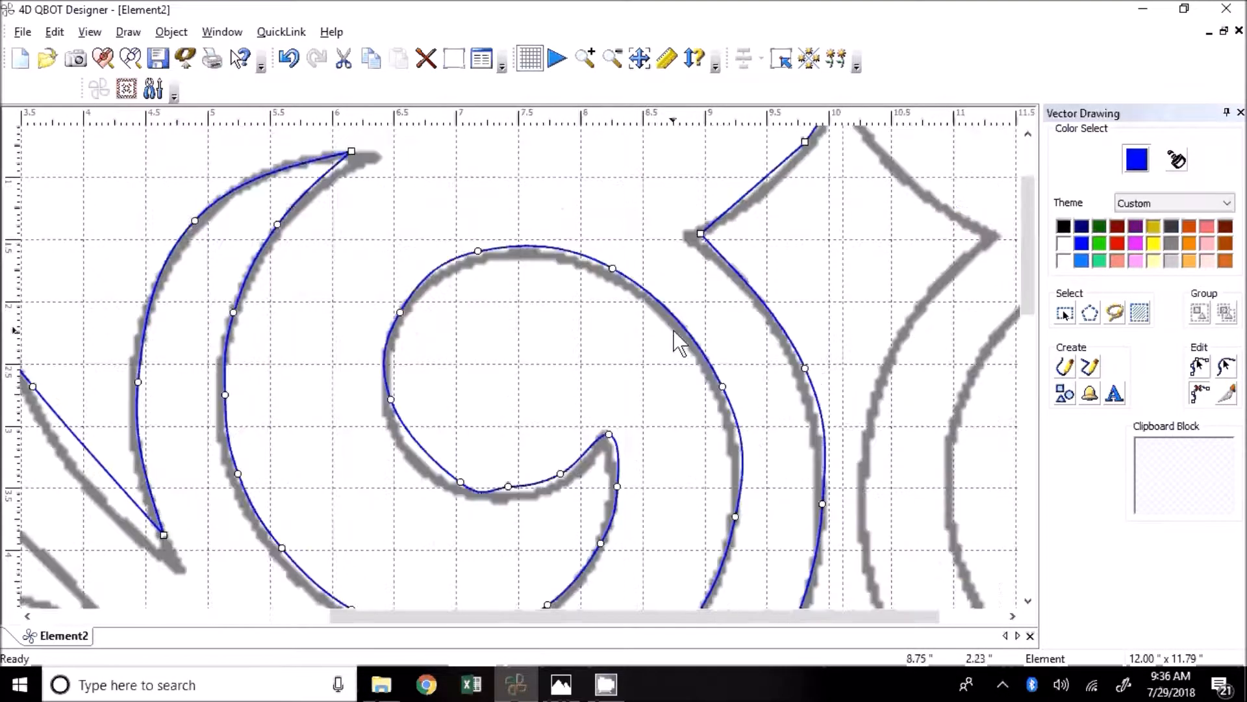
{"action": "scroll", "coordinate": [674, 332], "scroll_direction": "down", "scroll_amount": 1}
{"action": "left_click_drag", "start_coordinate": [452, 617], "coordinate": [223, 618]}
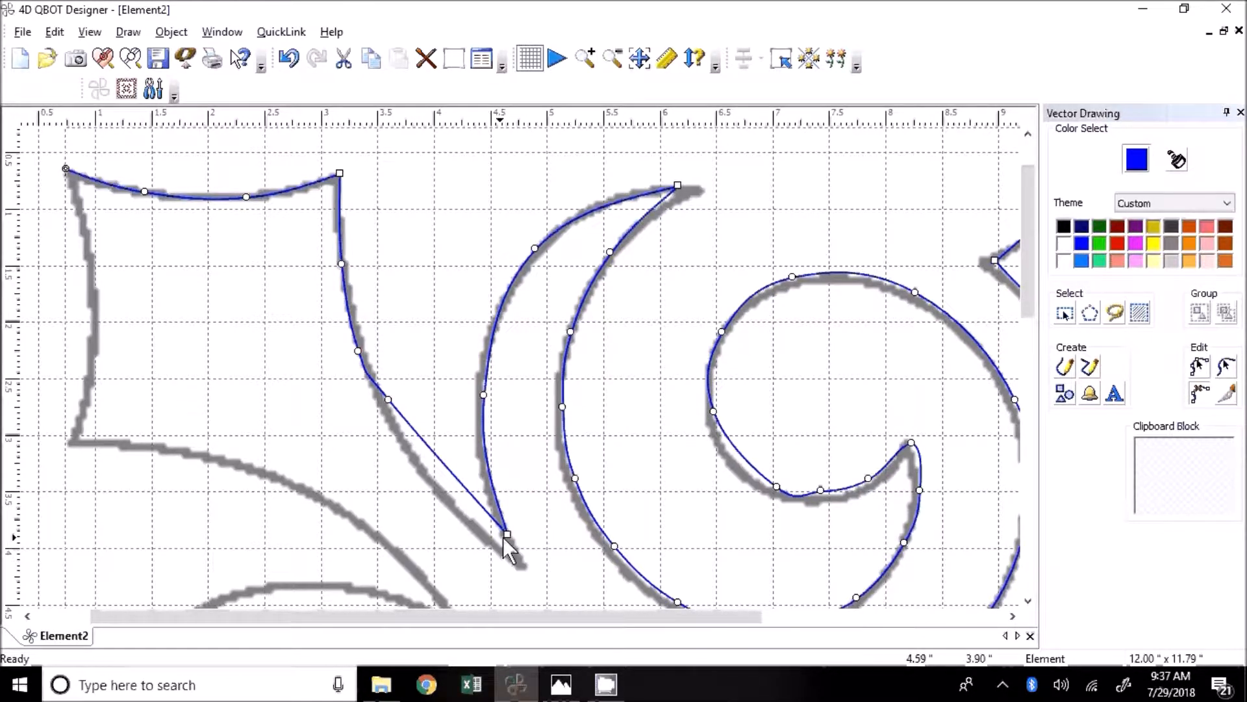
{"action": "left_click", "coordinate": [1199, 365]}
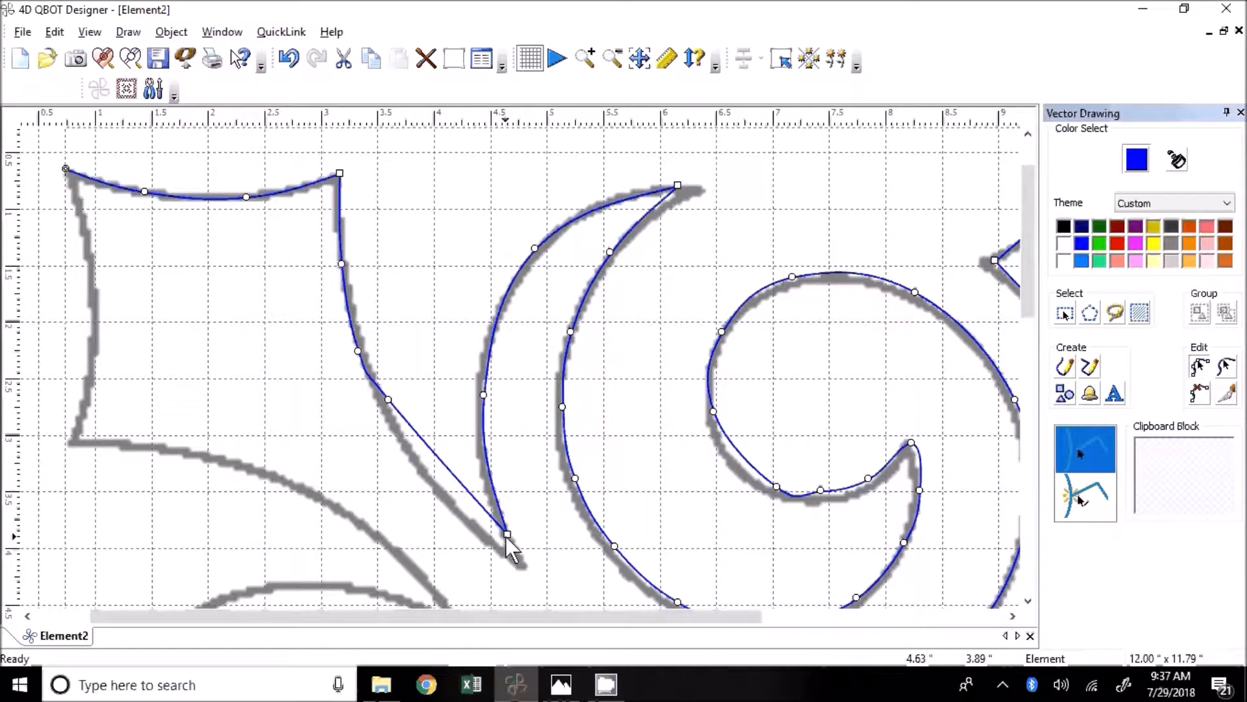
{"action": "left_click_drag", "start_coordinate": [508, 535], "coordinate": [523, 571]}
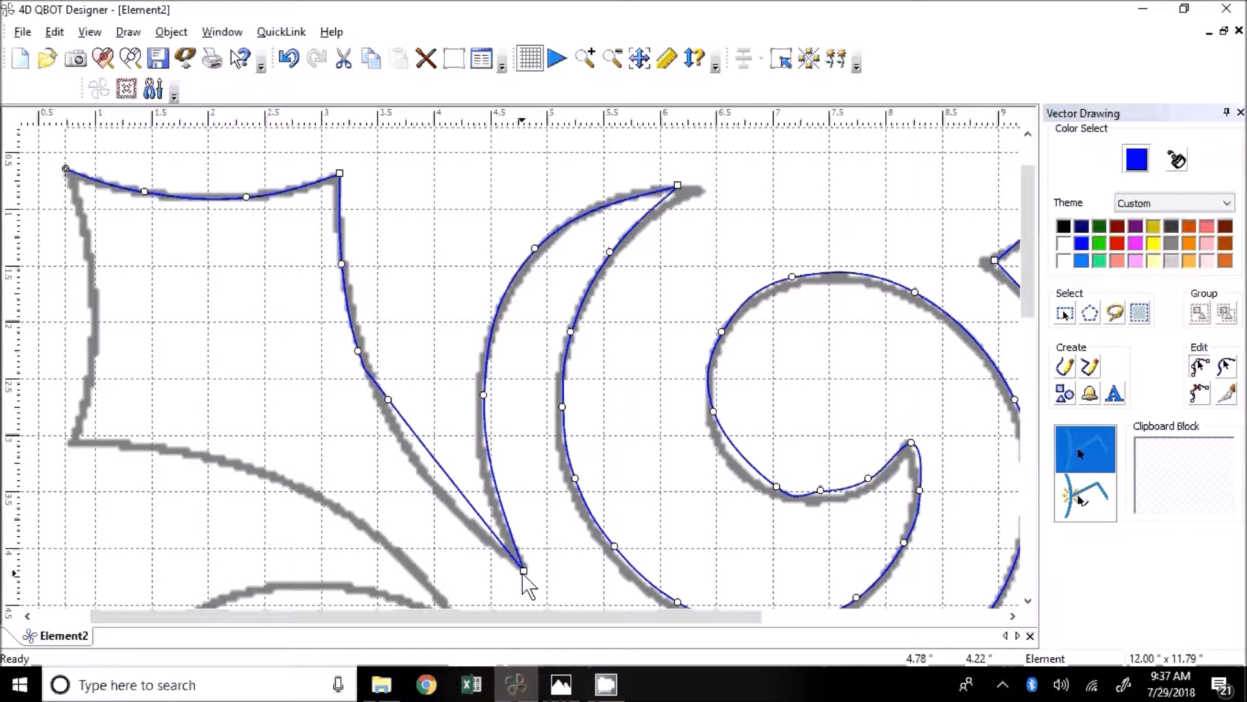
{"action": "left_click_drag", "start_coordinate": [388, 400], "coordinate": [432, 483]}
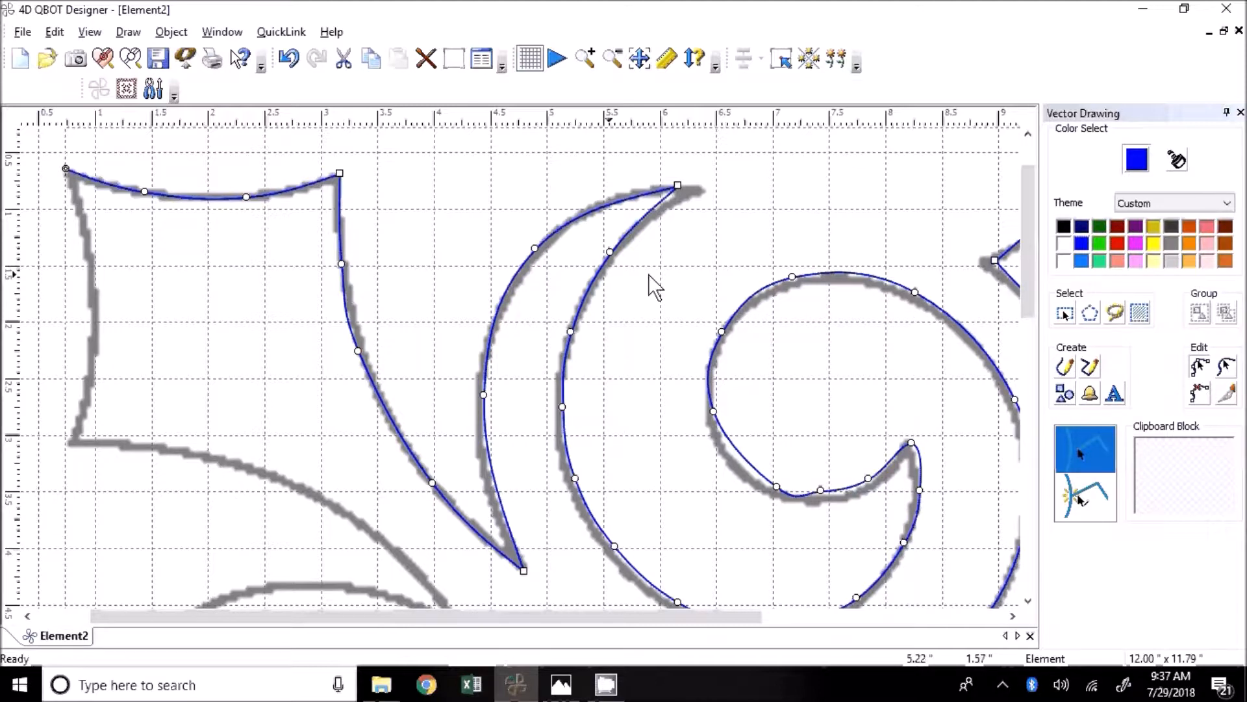
{"action": "left_click", "coordinate": [1202, 395]}
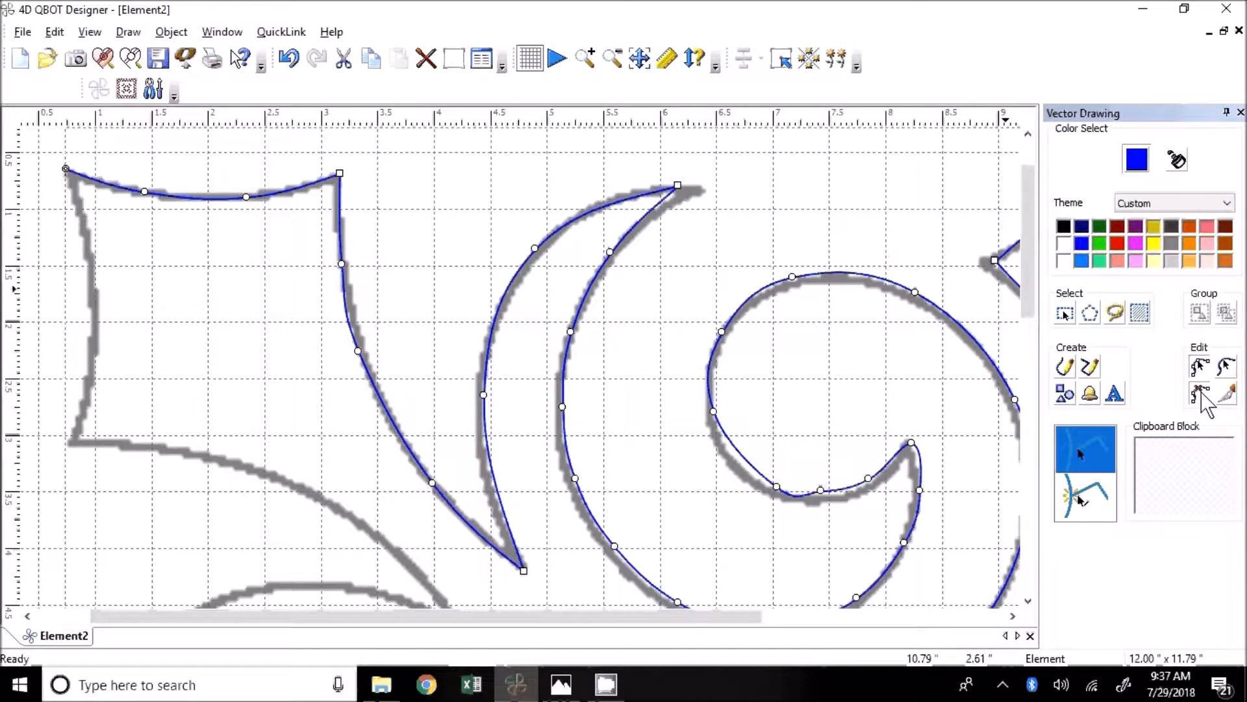
{"action": "left_click", "coordinate": [342, 271]}
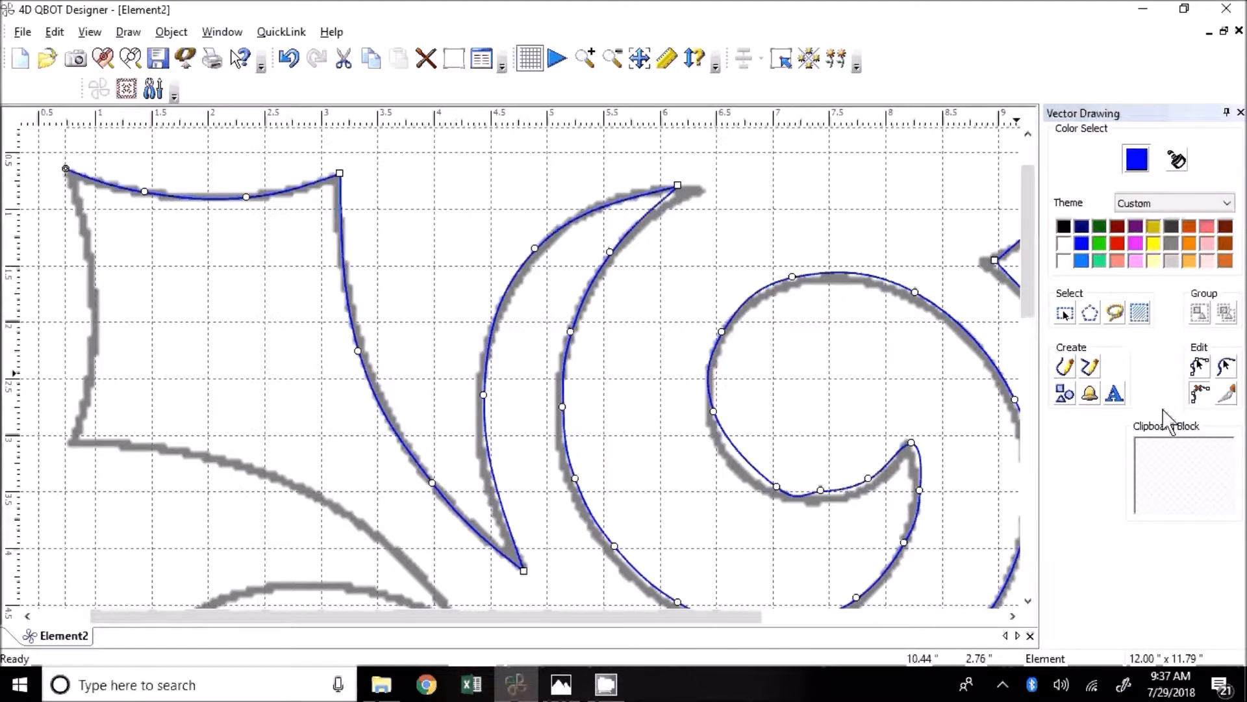
Move the crescent's upper tip to the outline's tip and reposition its two outer-edge points so the curve follows the grey outline
{"action": "left_click", "coordinate": [1197, 370]}
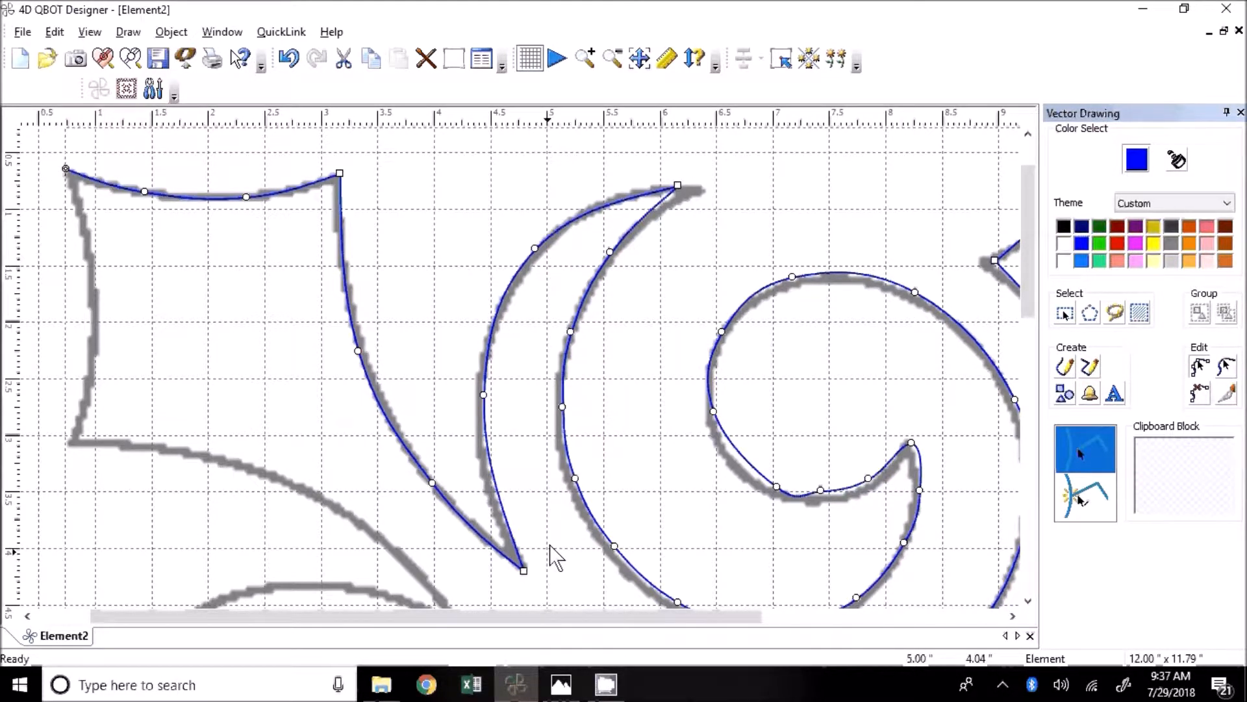
{"action": "left_click_drag", "start_coordinate": [484, 395], "coordinate": [475, 414]}
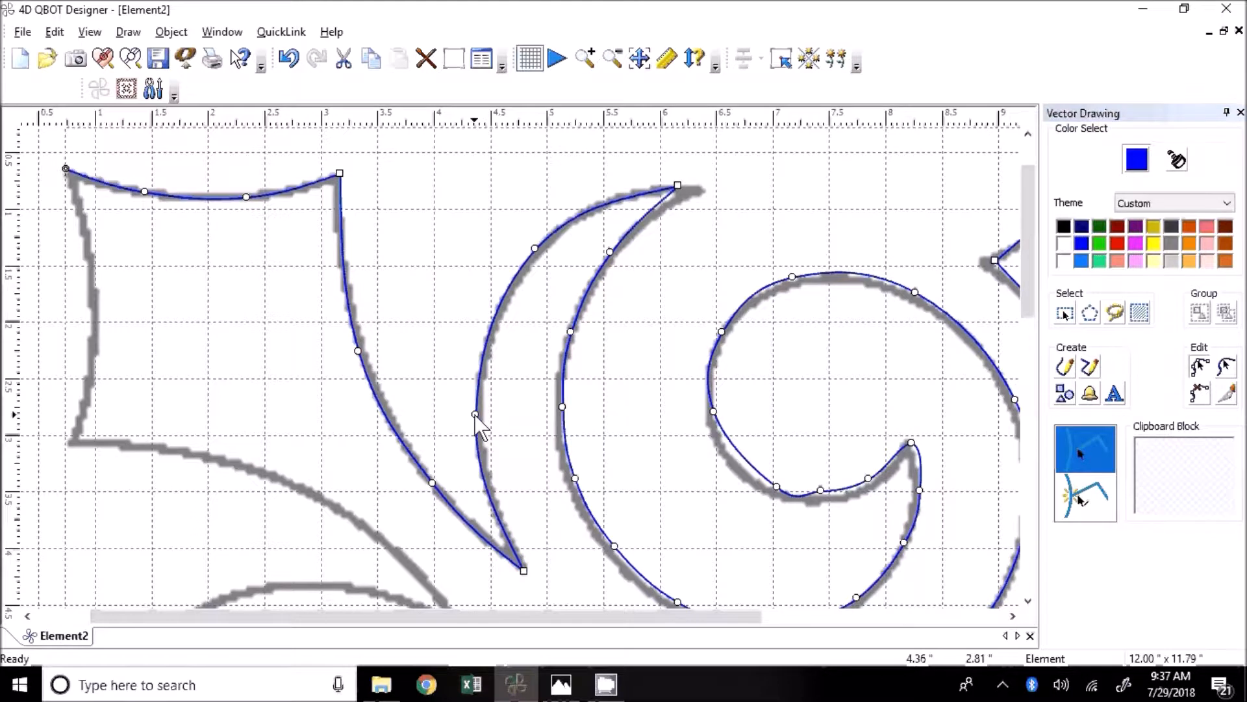
{"action": "mouse_move", "coordinate": [536, 248]}
{"action": "left_mouse_down"}
{"action": "mouse_move", "coordinate": [528, 256]}
{"action": "mouse_move", "coordinate": [535, 244]}
{"action": "left_mouse_up"}
{"action": "left_click_drag", "start_coordinate": [476, 415], "coordinate": [476, 400]}
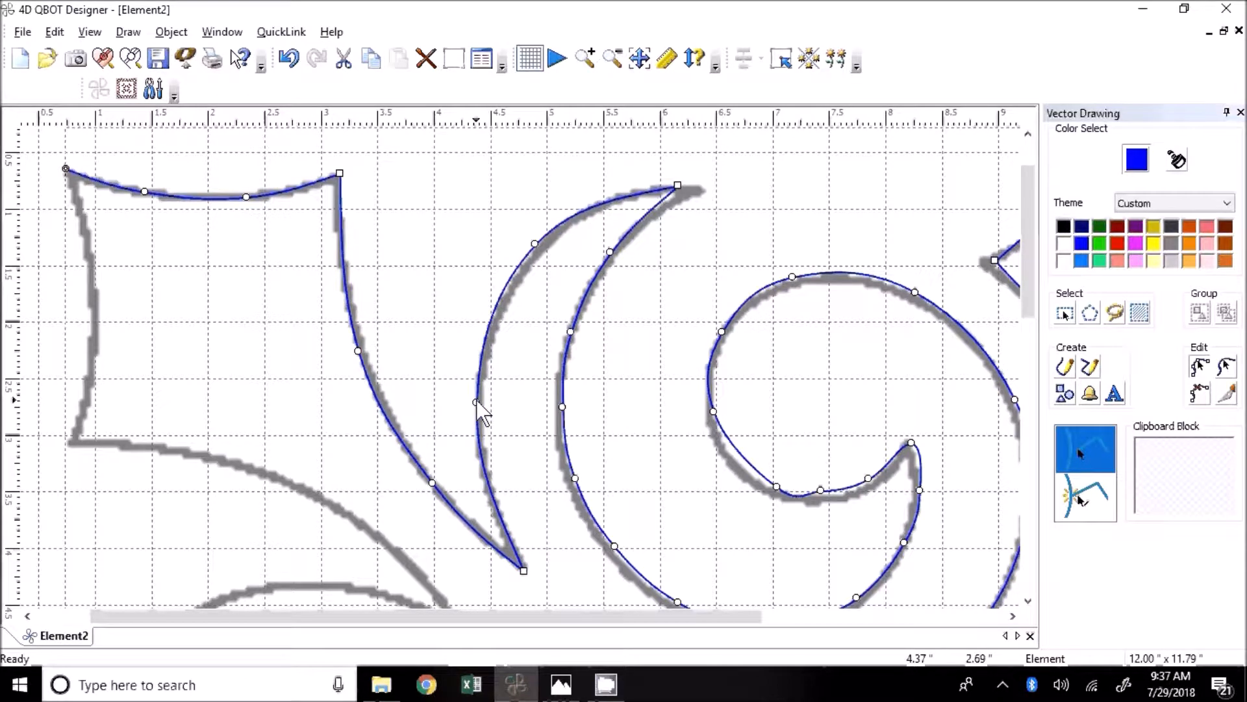
{"action": "left_click_drag", "start_coordinate": [533, 247], "coordinate": [544, 245]}
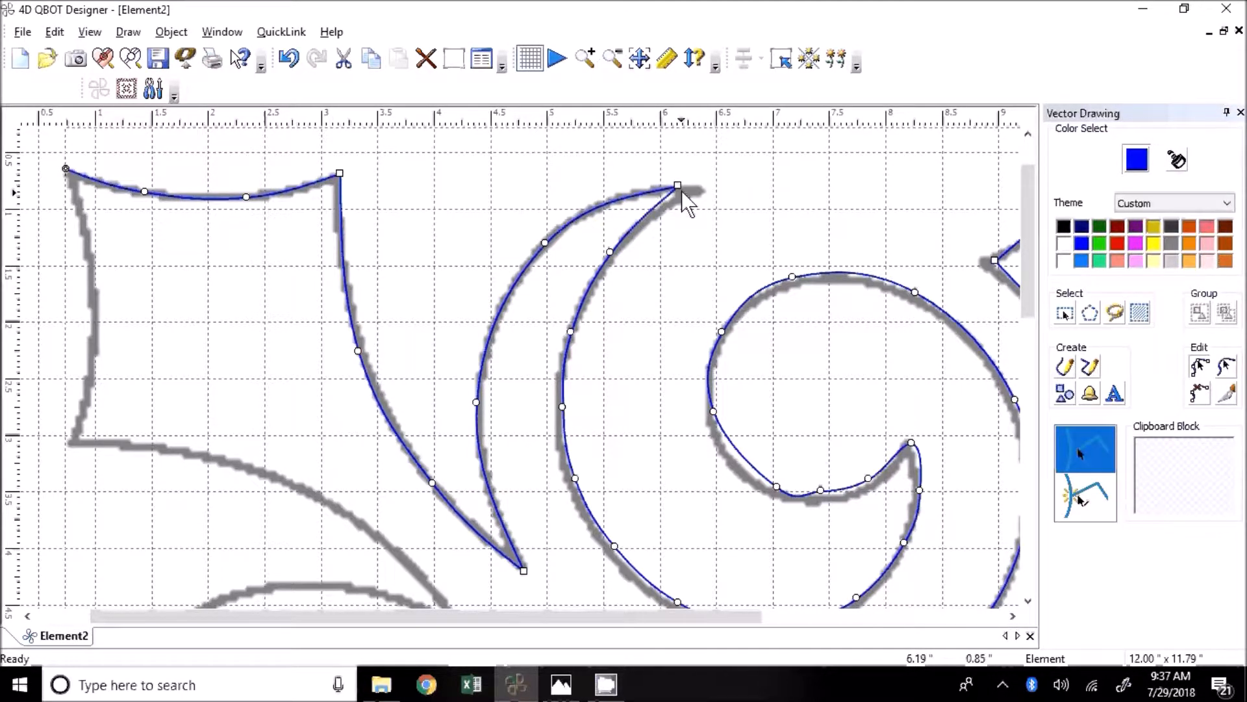
{"action": "left_click_drag", "start_coordinate": [678, 188], "coordinate": [704, 187]}
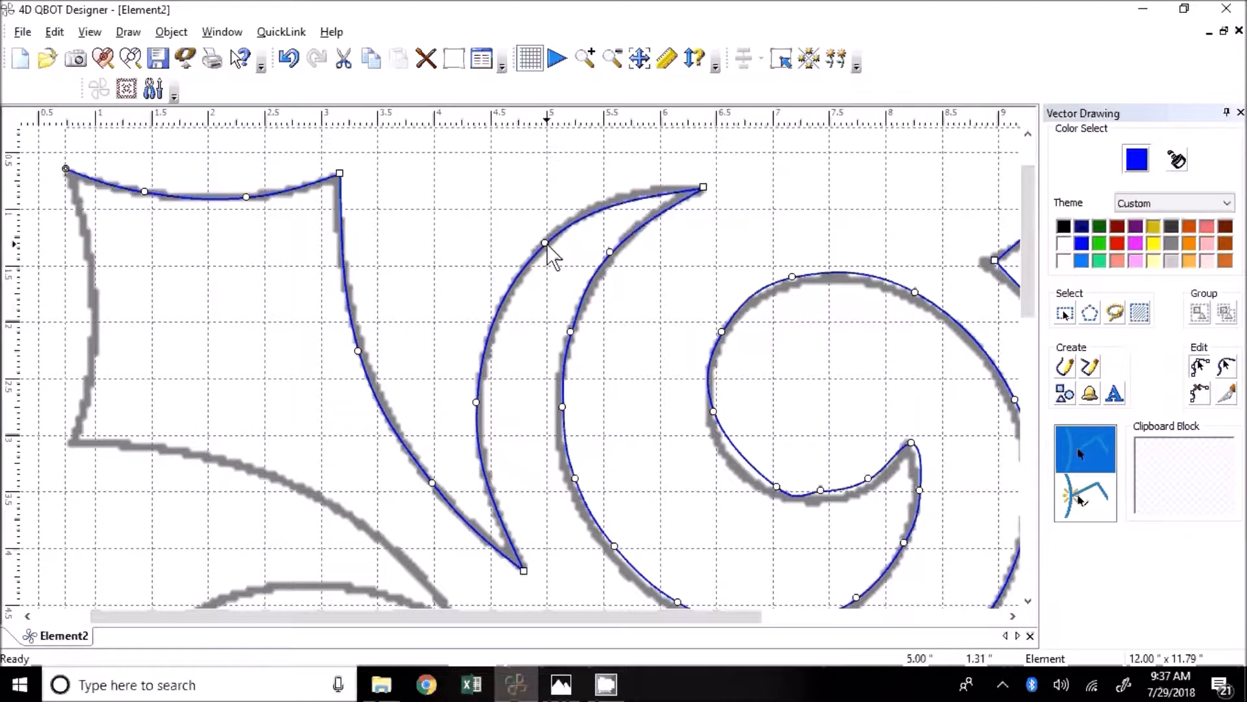
{"action": "left_click_drag", "start_coordinate": [545, 243], "coordinate": [553, 229]}
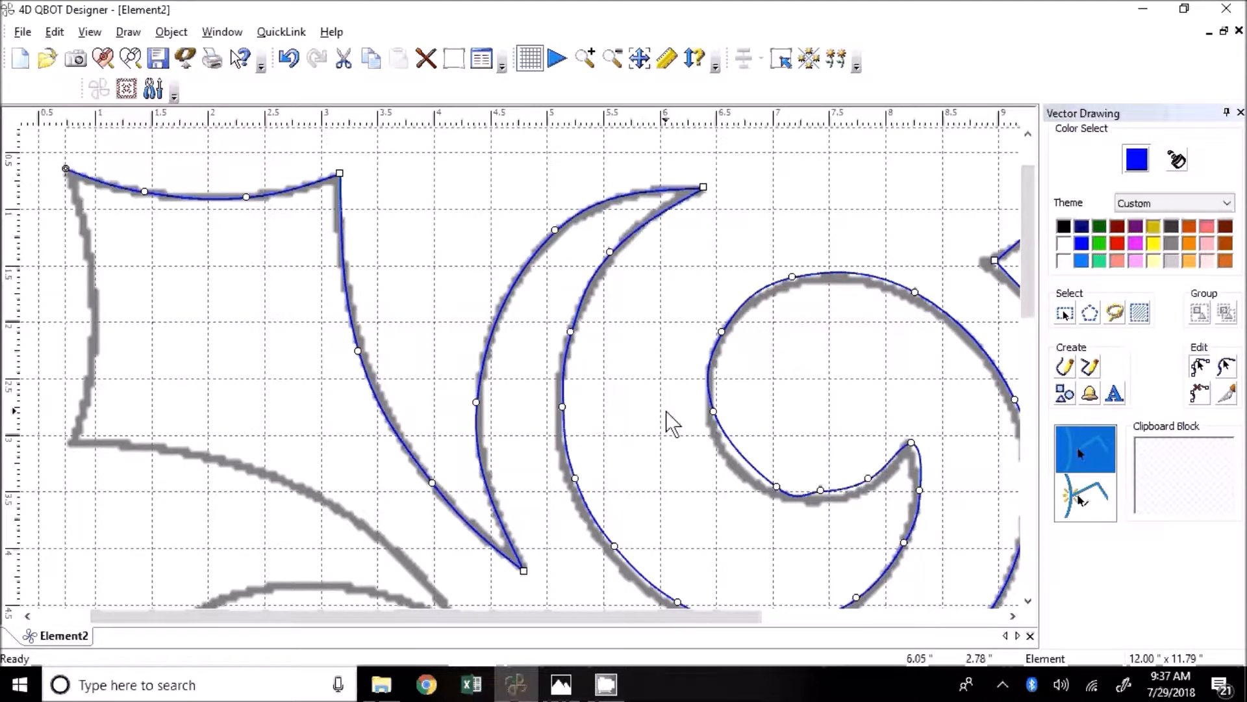
Turn the rounded point at the spiral's inner tip into a sharp corner and delete two surplus points along the spiral's inner curve
{"action": "left_click", "coordinate": [912, 443]}
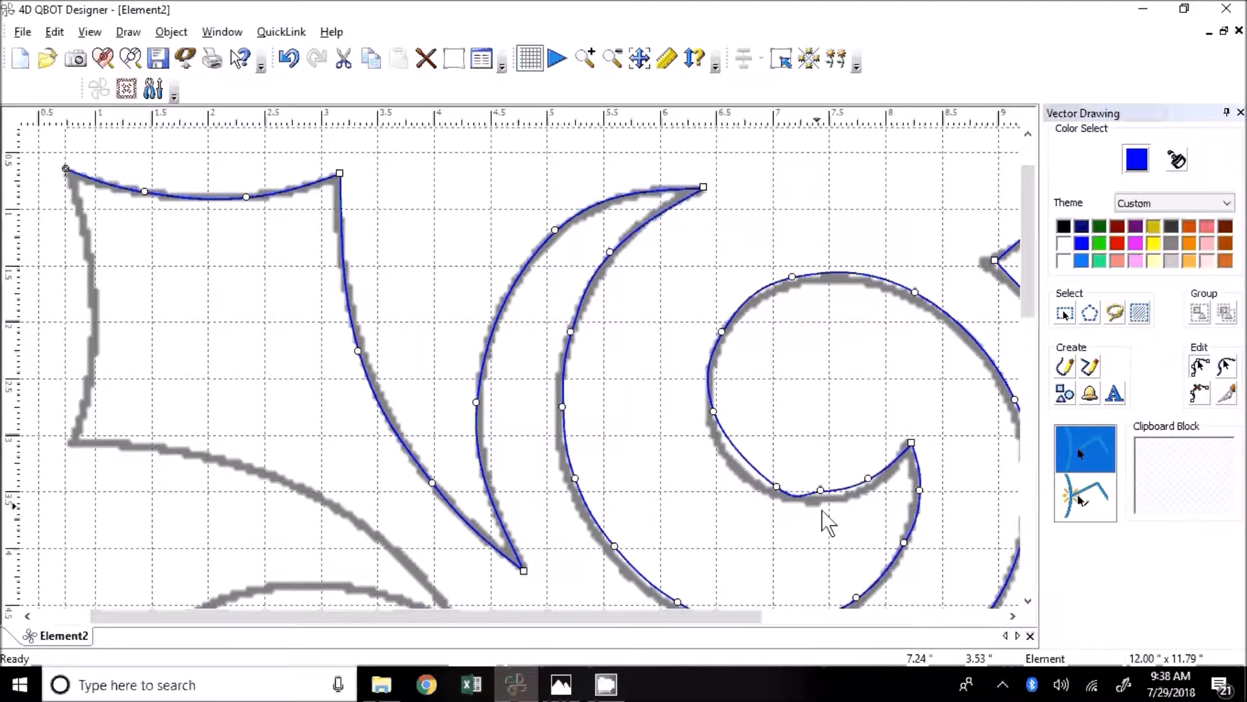
{"action": "left_click", "coordinate": [1197, 399]}
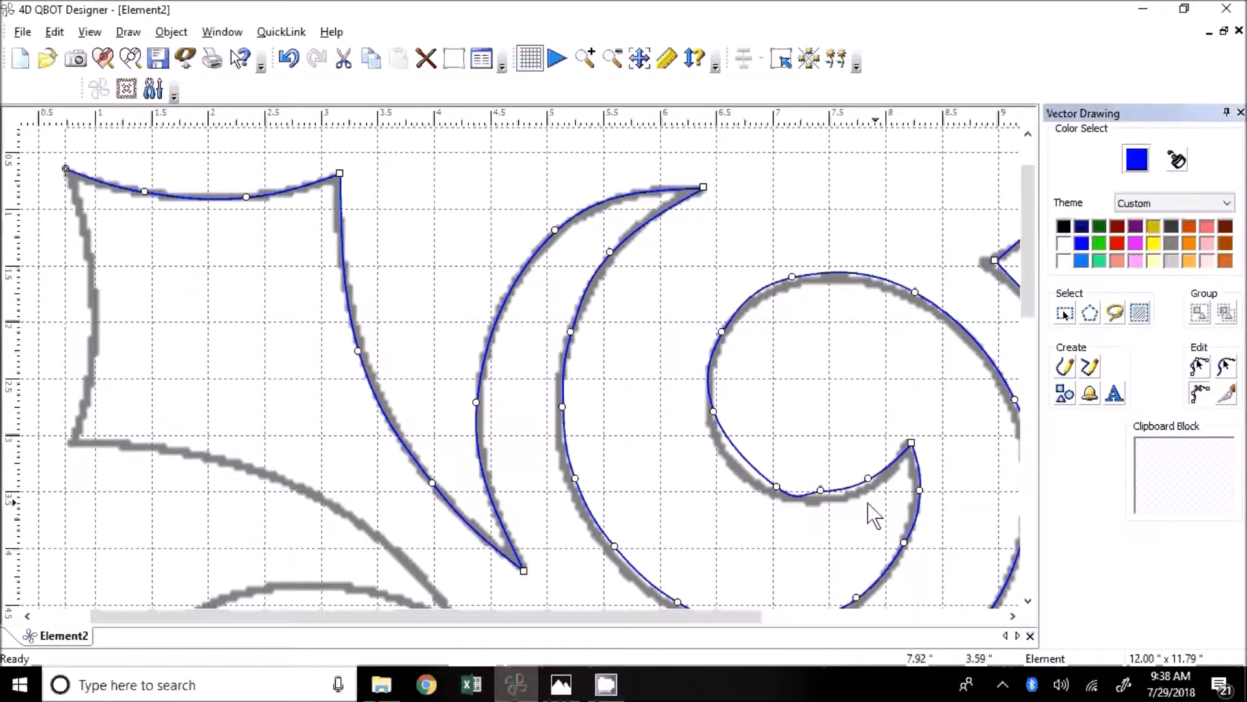
{"action": "left_click", "coordinate": [816, 492]}
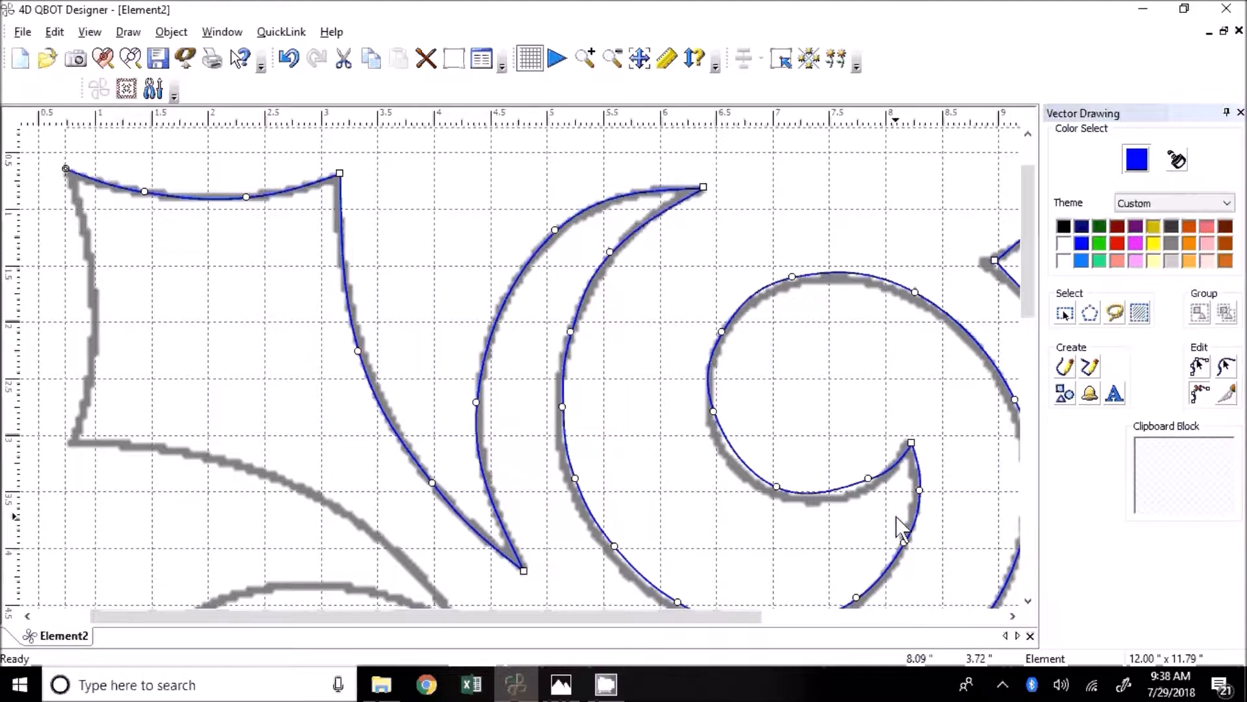
{"action": "left_click", "coordinate": [733, 336]}
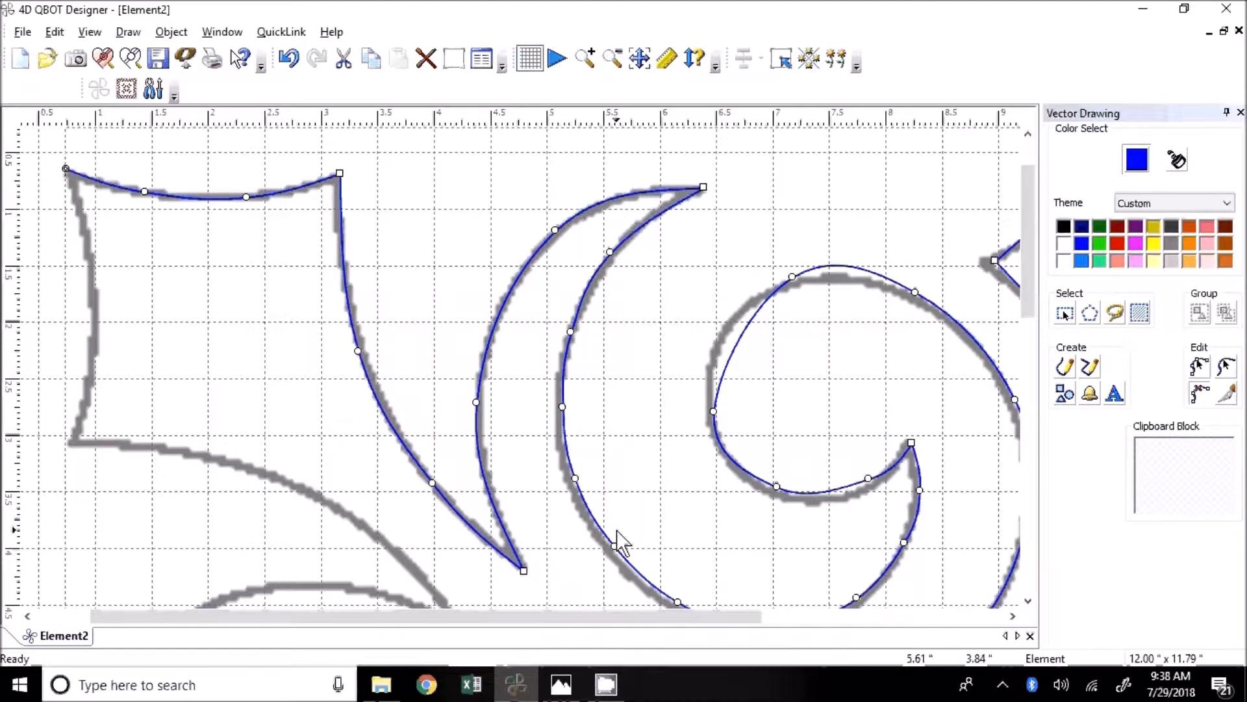
Reposition the three points along the spiral's lower and left side so the curve matches the grey outline
{"action": "left_click", "coordinate": [1197, 367]}
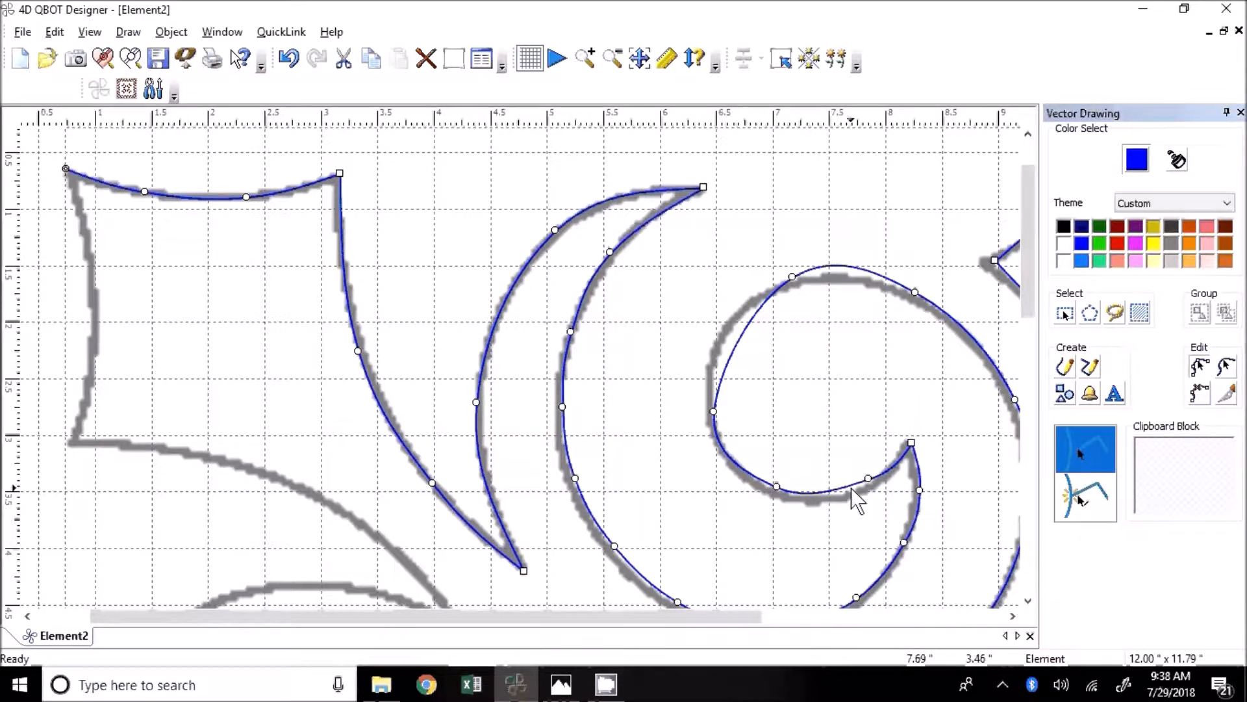
{"action": "left_click_drag", "start_coordinate": [869, 479], "coordinate": [851, 491]}
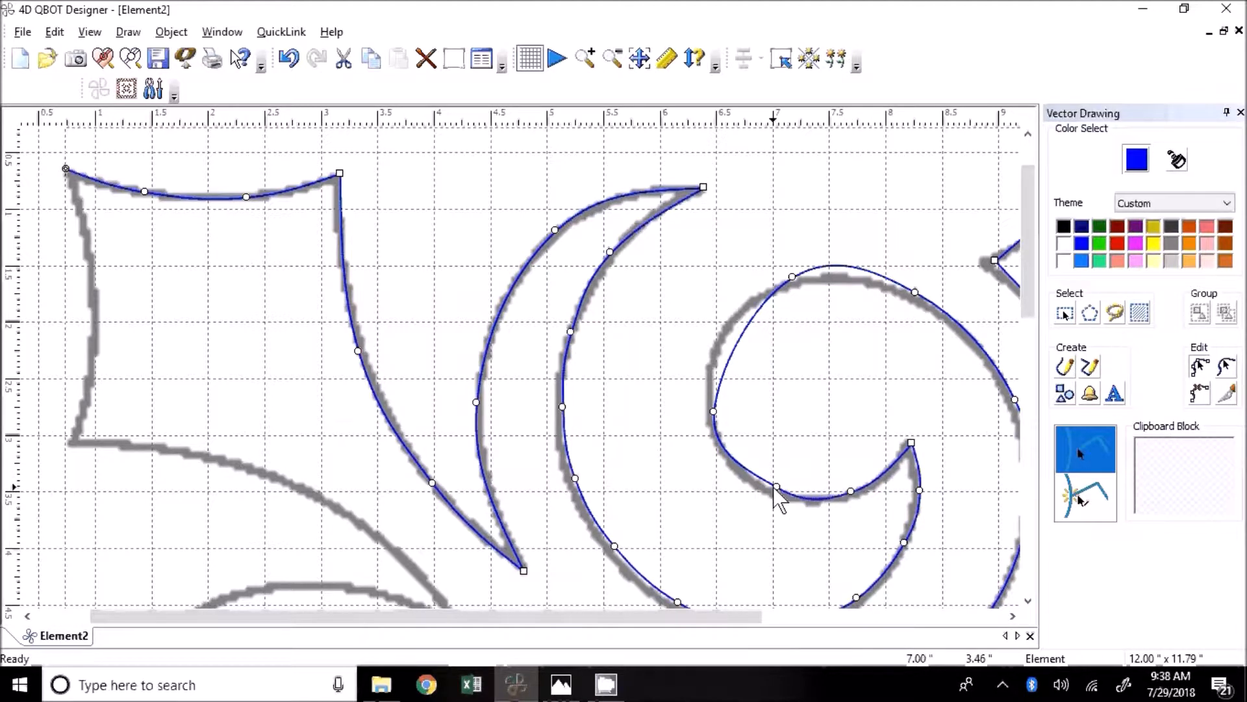
{"action": "left_click_drag", "start_coordinate": [777, 486], "coordinate": [756, 485]}
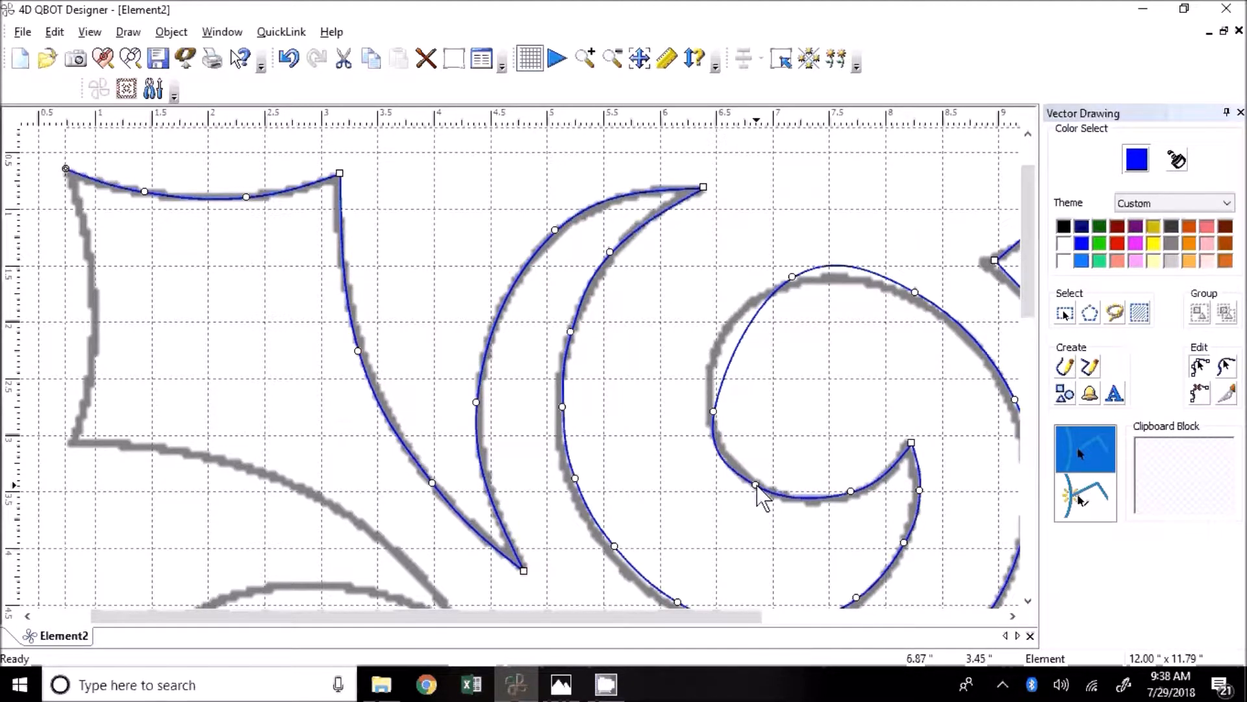
{"action": "left_click_drag", "start_coordinate": [713, 411], "coordinate": [708, 376]}
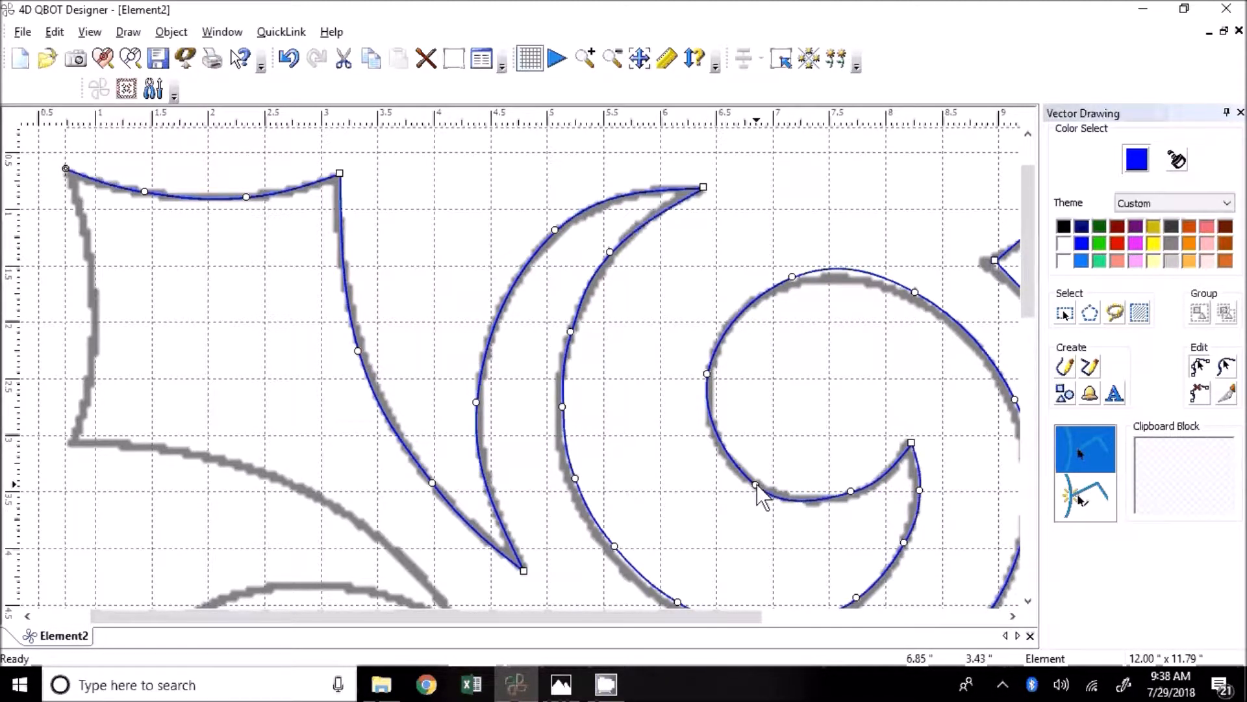
{"action": "left_click_drag", "start_coordinate": [850, 491], "coordinate": [851, 496]}
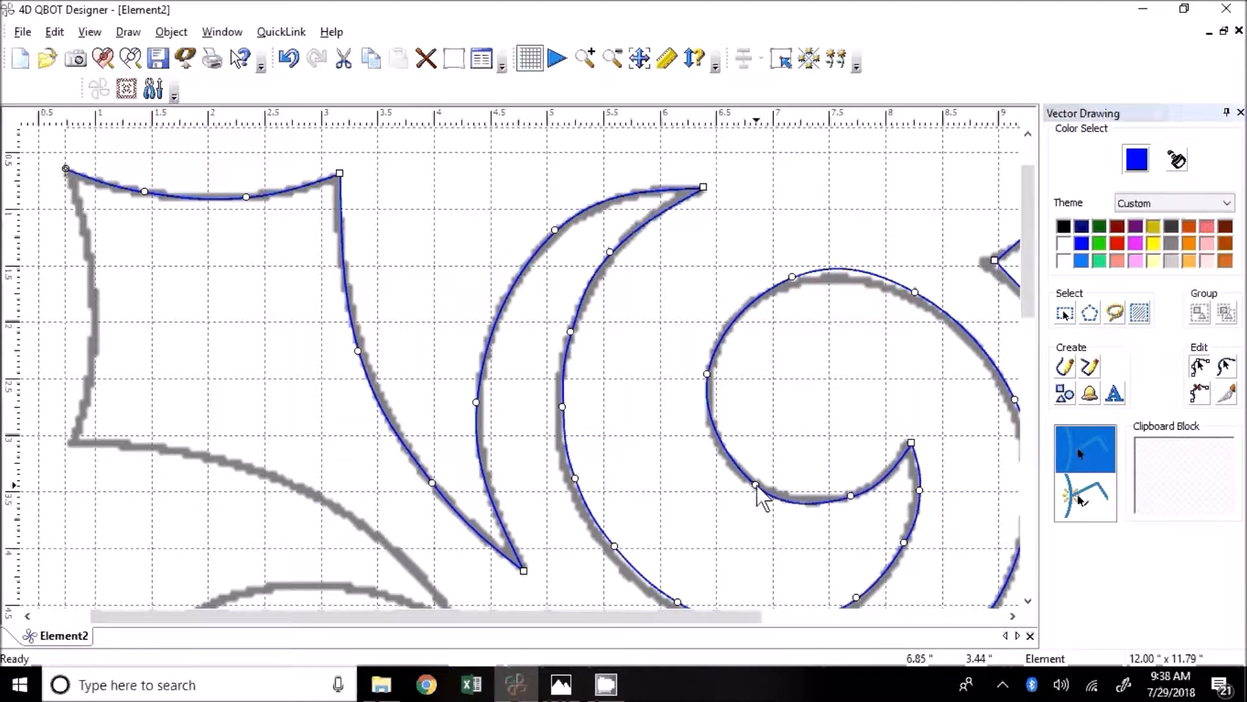
{"action": "left_click_drag", "start_coordinate": [757, 485], "coordinate": [750, 479]}
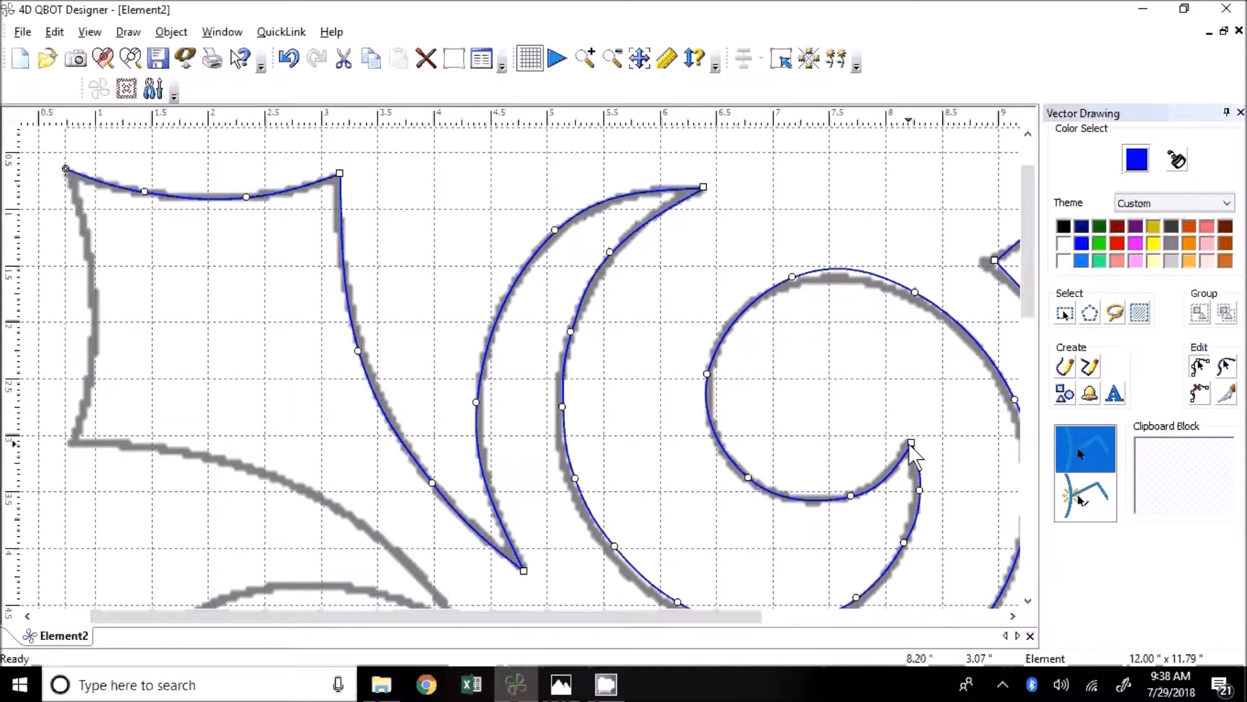
Fine-tune the spiral's sharp inner tip, the point beside it, and the two points on the spiral's upper arc to fit the outline
{"action": "left_click_drag", "start_coordinate": [908, 443], "coordinate": [908, 439]}
{"action": "left_click_drag", "start_coordinate": [852, 497], "coordinate": [846, 498]}
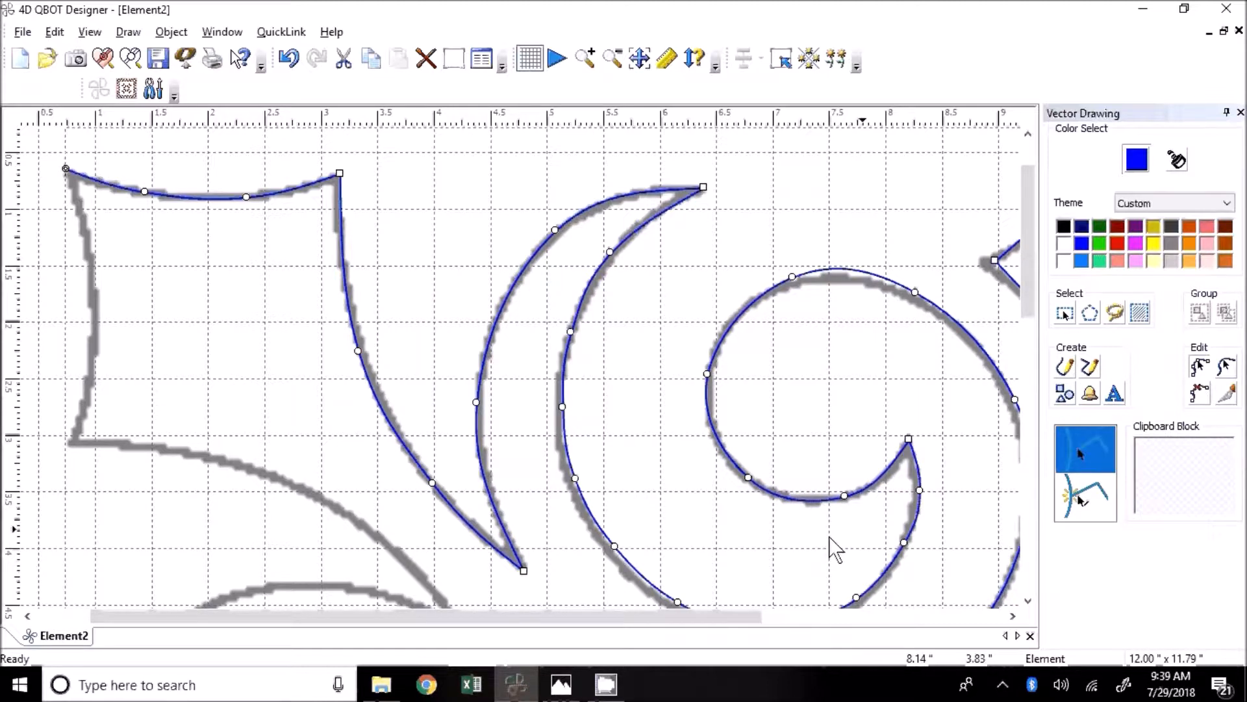
{"action": "left_click_drag", "start_coordinate": [845, 497], "coordinate": [844, 499]}
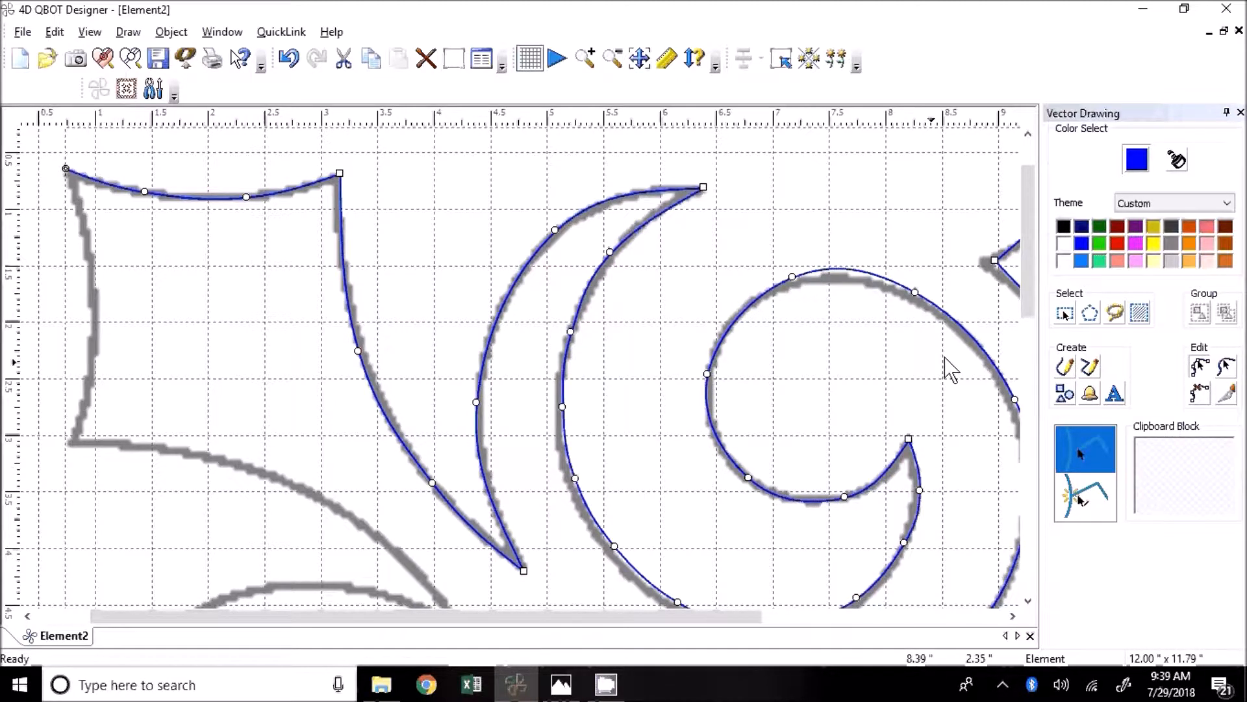
{"action": "left_click_drag", "start_coordinate": [920, 296], "coordinate": [932, 305]}
{"action": "mouse_move", "coordinate": [792, 277]}
{"action": "left_mouse_down"}
{"action": "mouse_move", "coordinate": [805, 286]}
{"action": "mouse_move", "coordinate": [795, 281]}
{"action": "left_mouse_up"}
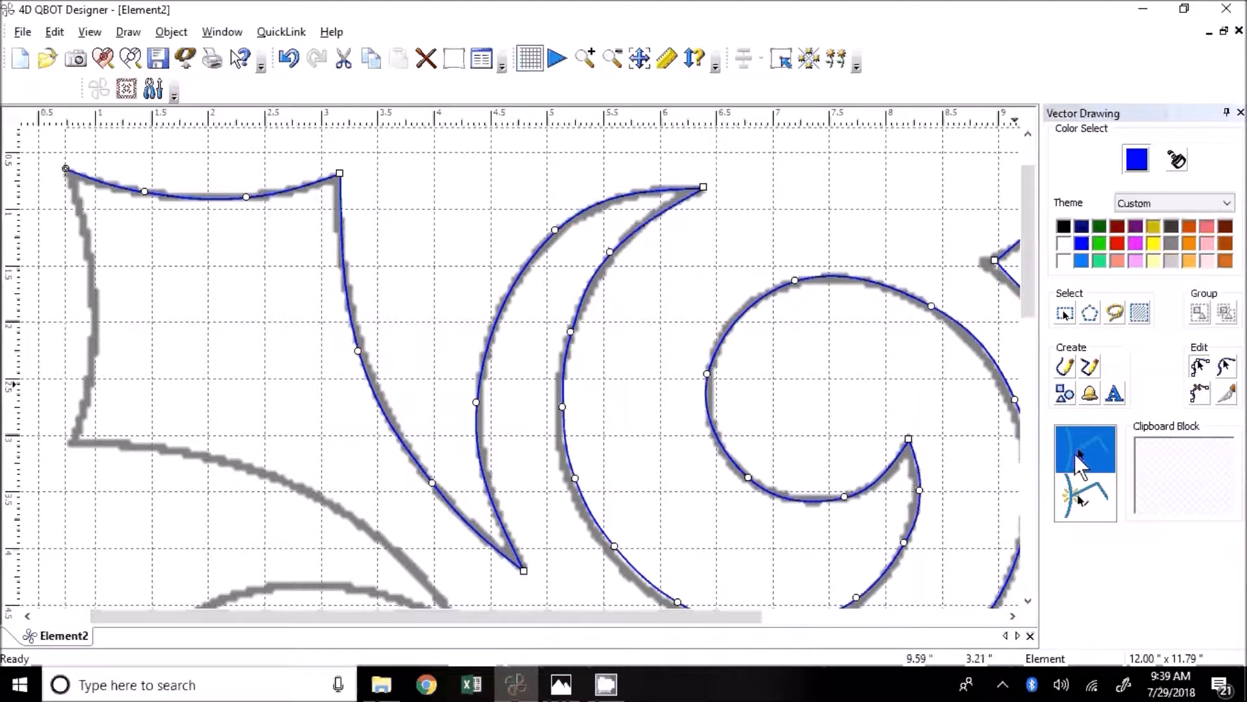
Delete two surplus points from the crescent's inner edge and move its uppermost intermediate point down along the grey outline
{"action": "left_click", "coordinate": [571, 332]}
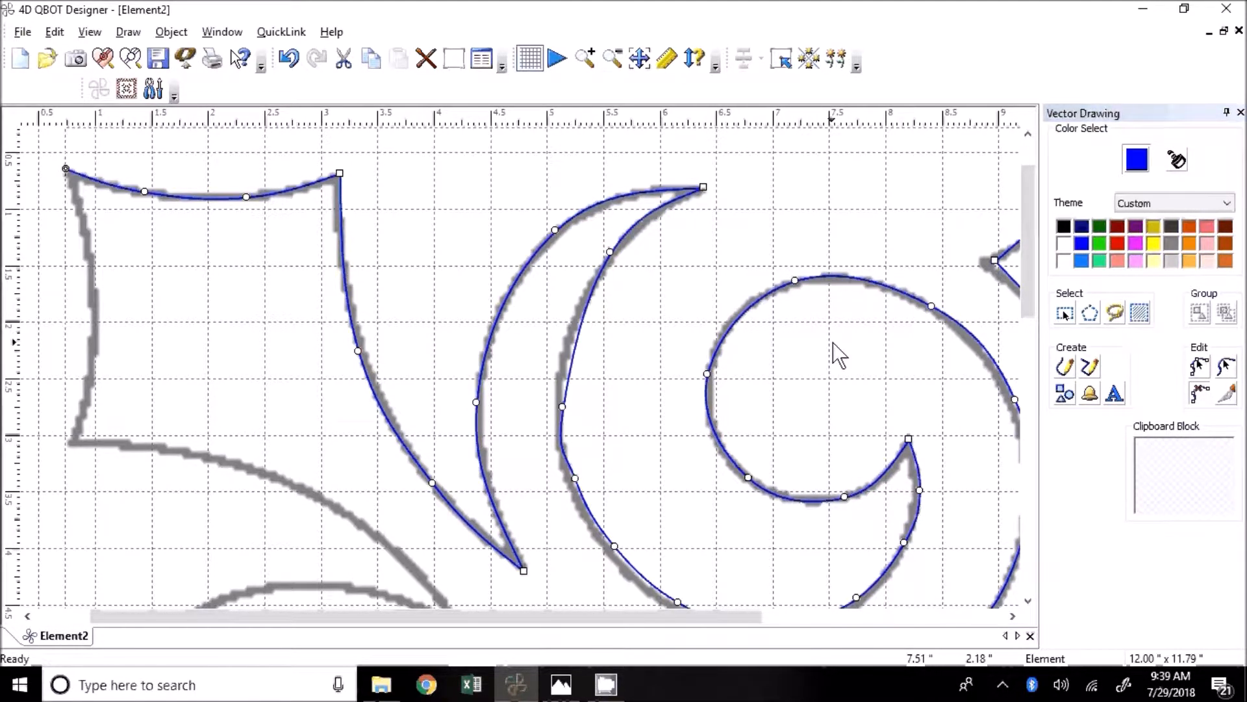
{"action": "left_click", "coordinate": [576, 479]}
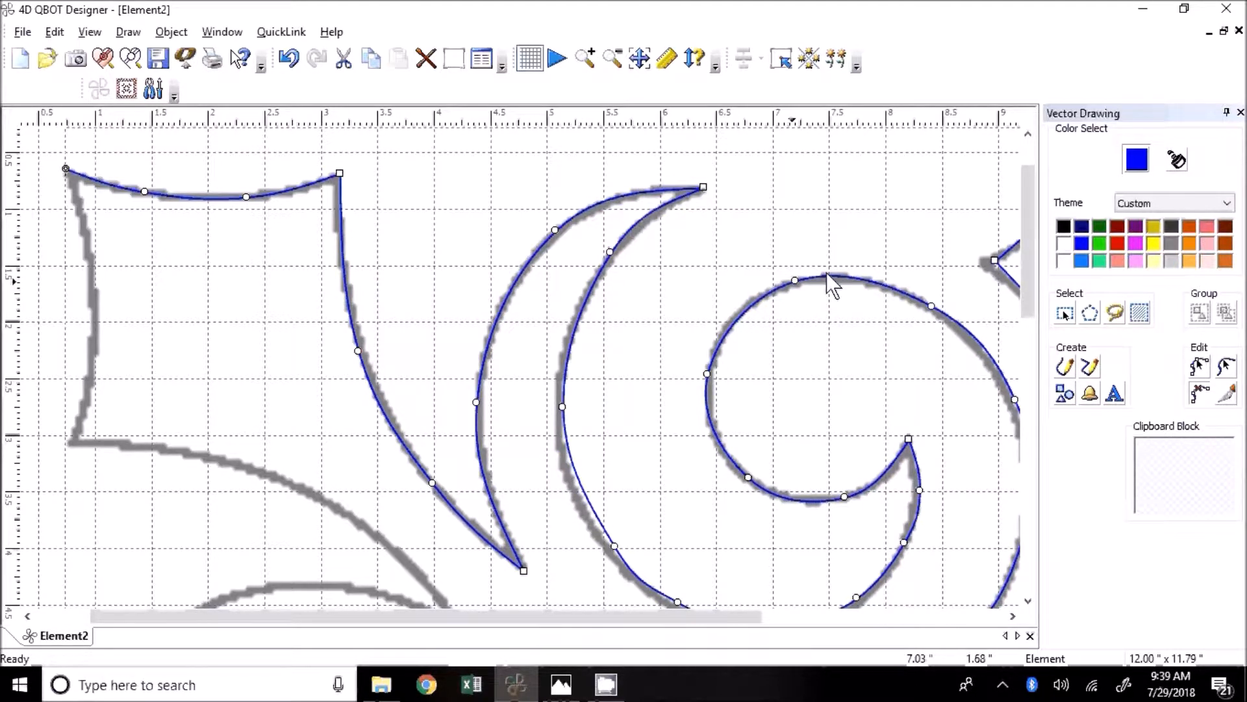
{"action": "left_click", "coordinate": [1198, 367]}
{"action": "left_click_drag", "start_coordinate": [610, 253], "coordinate": [596, 272]}
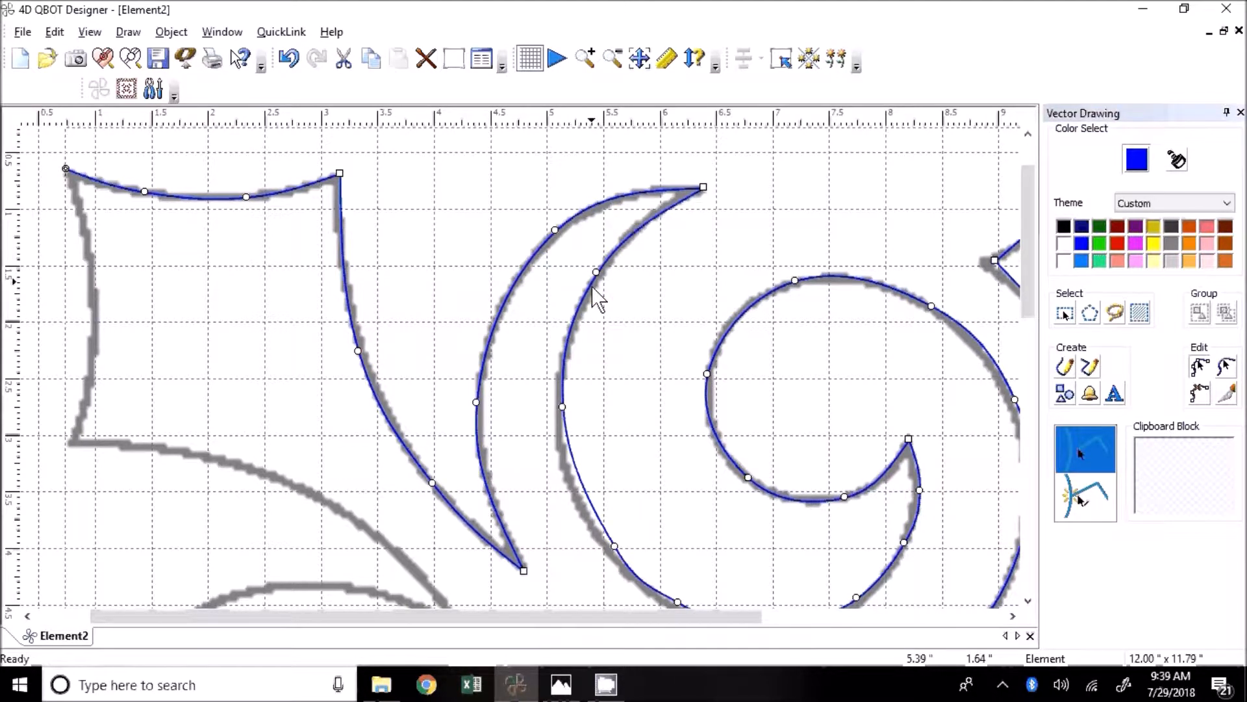
Move the two lower points on the crescent's inner edge onto the grey outline and delete four surplus points along the bend to the spiral's inner tip
{"action": "left_click_drag", "start_coordinate": [562, 407], "coordinate": [556, 438]}
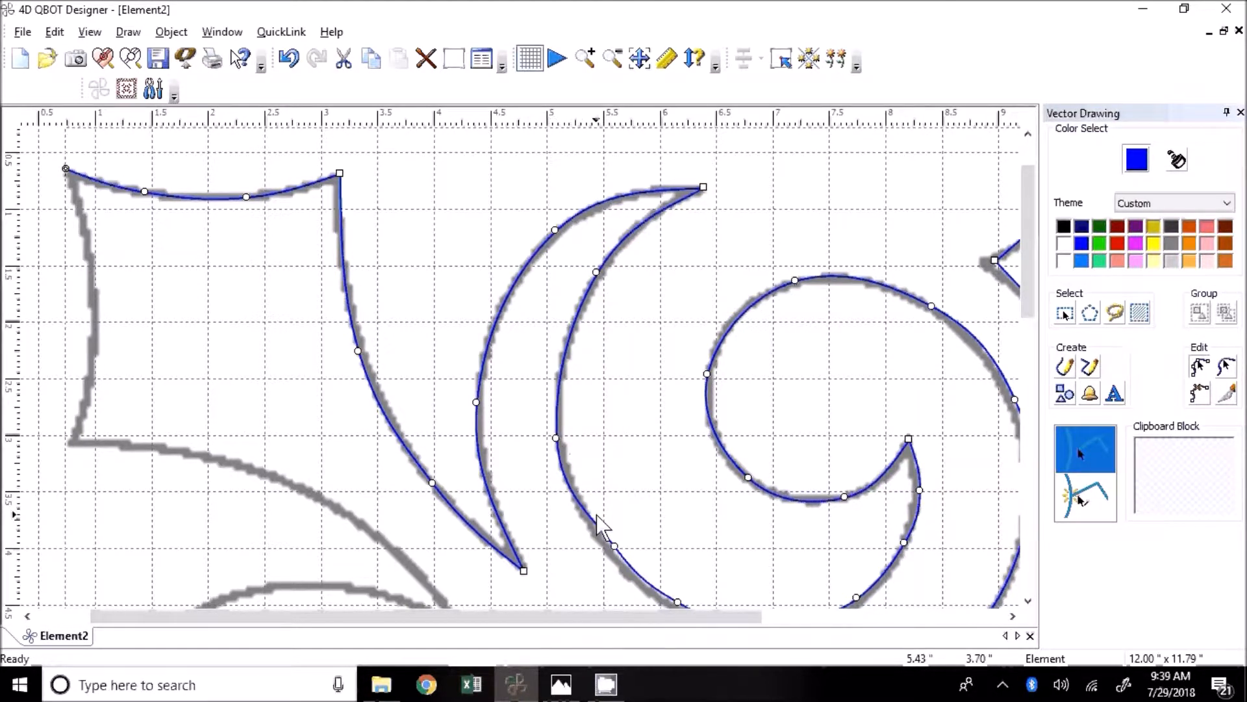
{"action": "left_click_drag", "start_coordinate": [615, 546], "coordinate": [620, 564]}
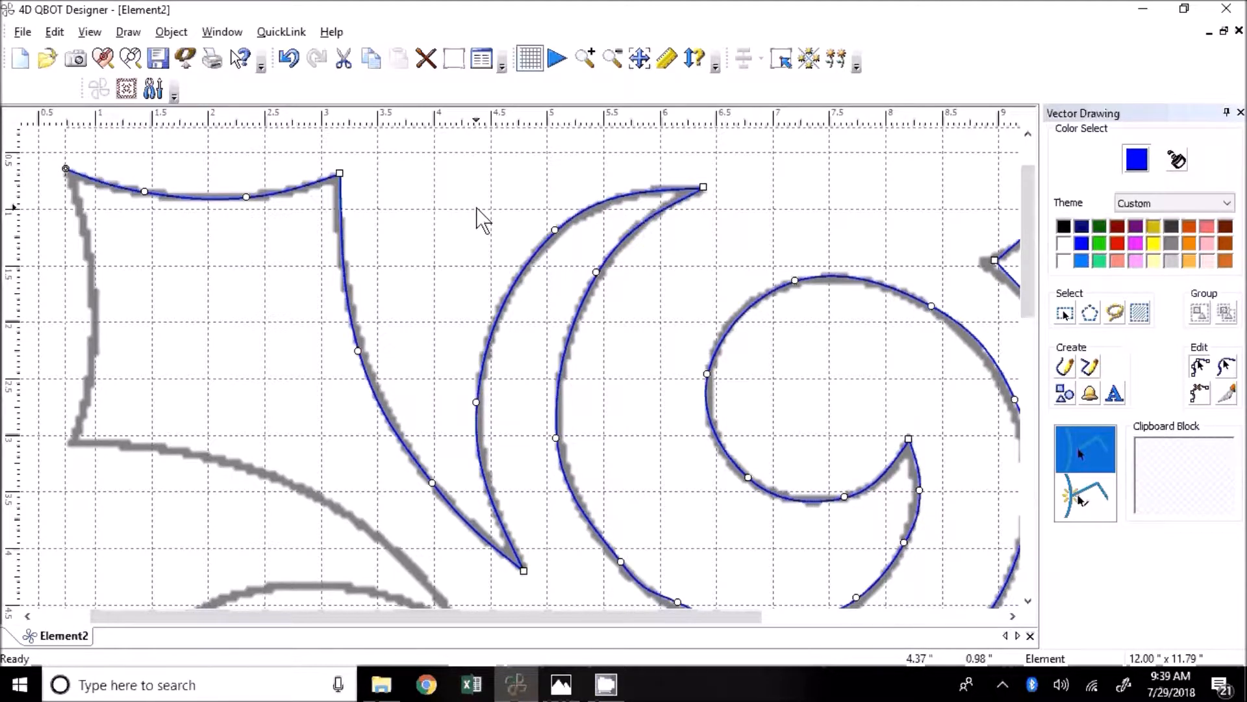
{"action": "scroll", "coordinate": [481, 219], "scroll_direction": "down", "scroll_amount": 3}
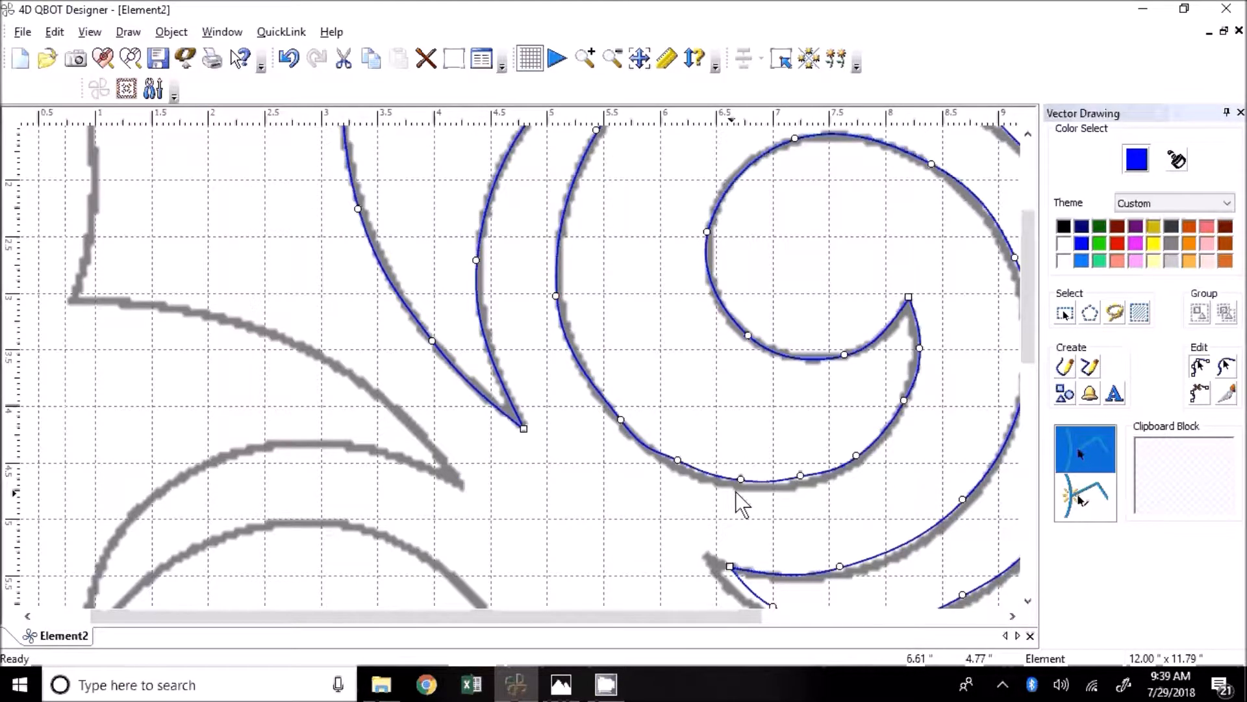
{"action": "left_click", "coordinate": [1202, 389]}
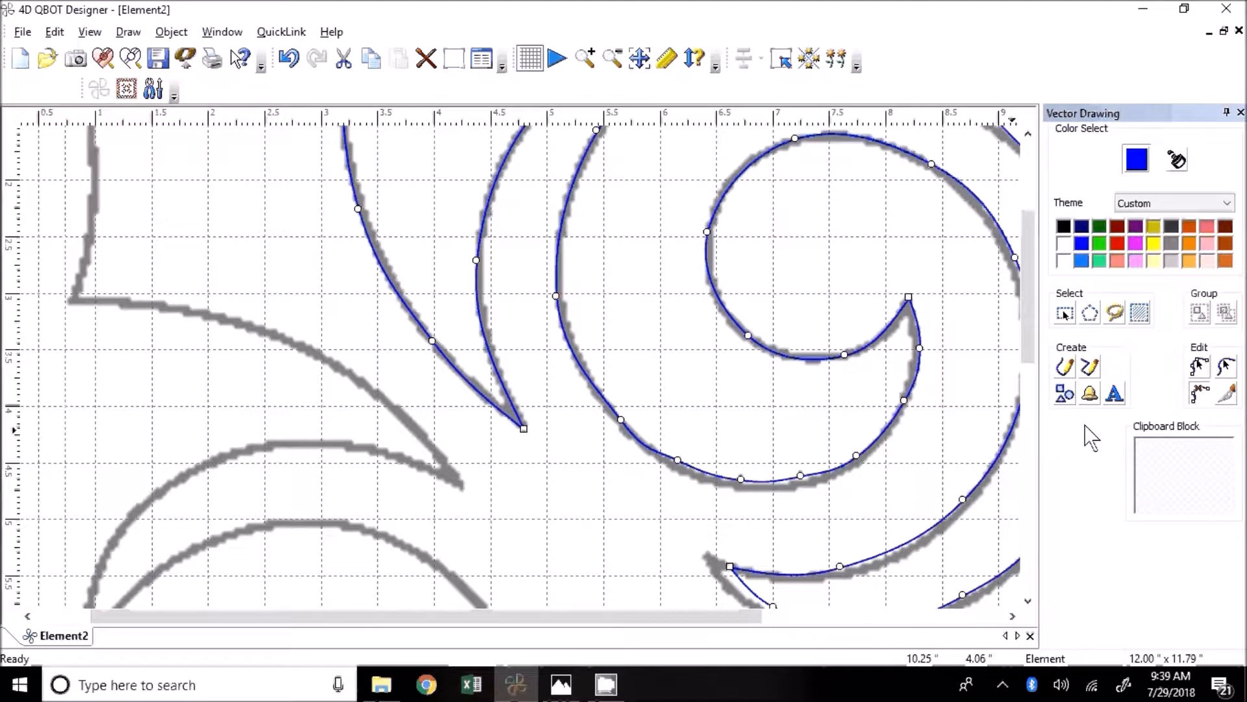
{"action": "left_click", "coordinate": [679, 461]}
{"action": "left_click", "coordinate": [801, 476]}
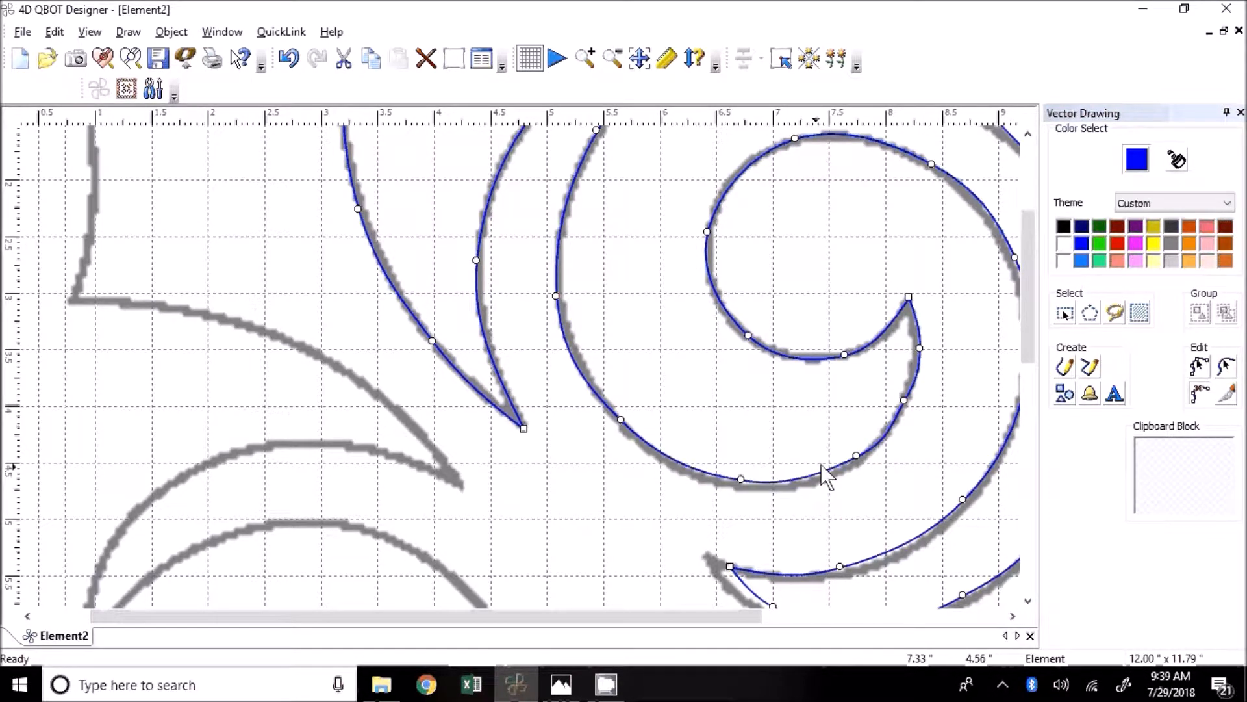
{"action": "left_click", "coordinate": [905, 402]}
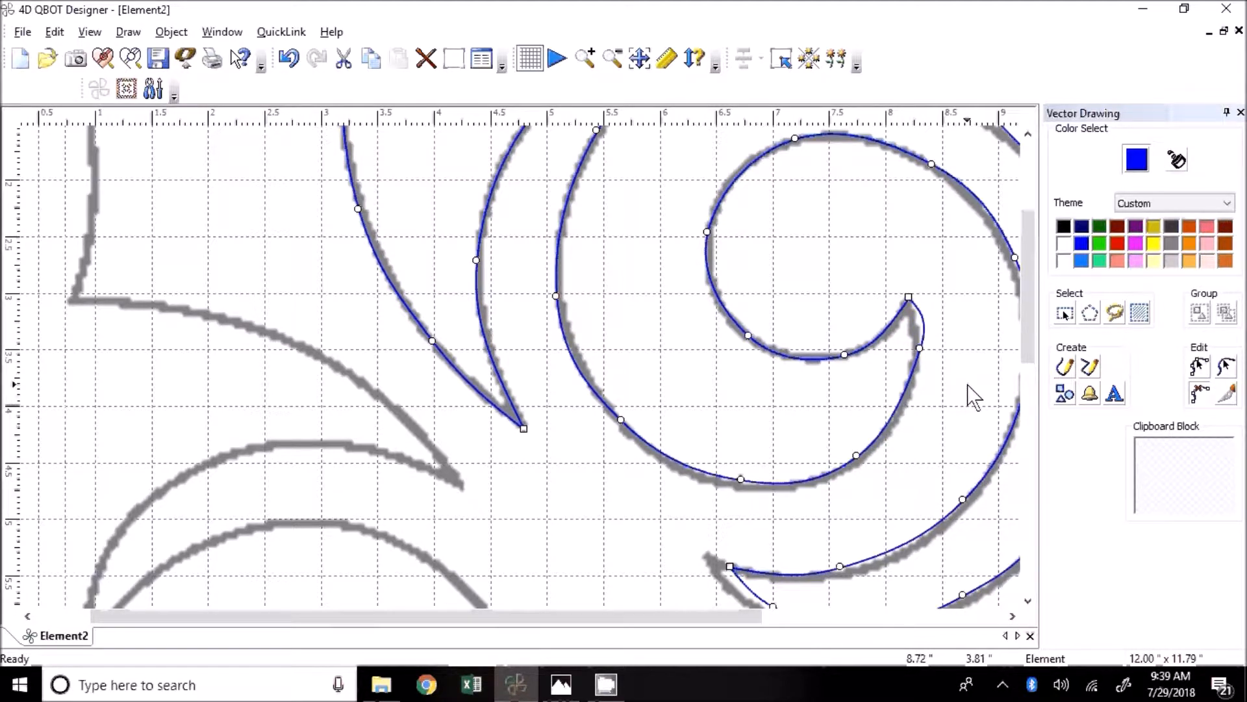
{"action": "left_click", "coordinate": [920, 351]}
Reposition the three remaining points along the spiral's lower bend so the curve matches the grey outline up to the inner tip
{"action": "left_click", "coordinate": [1197, 368]}
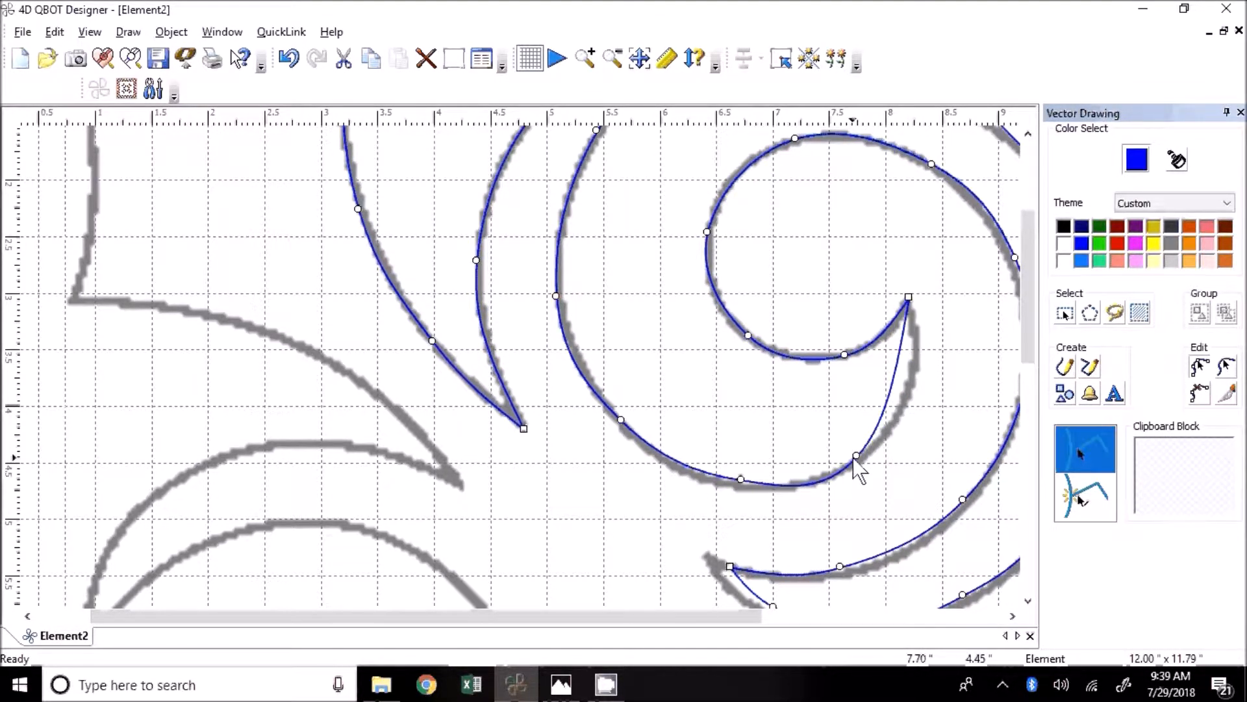
{"action": "left_click_drag", "start_coordinate": [856, 455], "coordinate": [890, 418]}
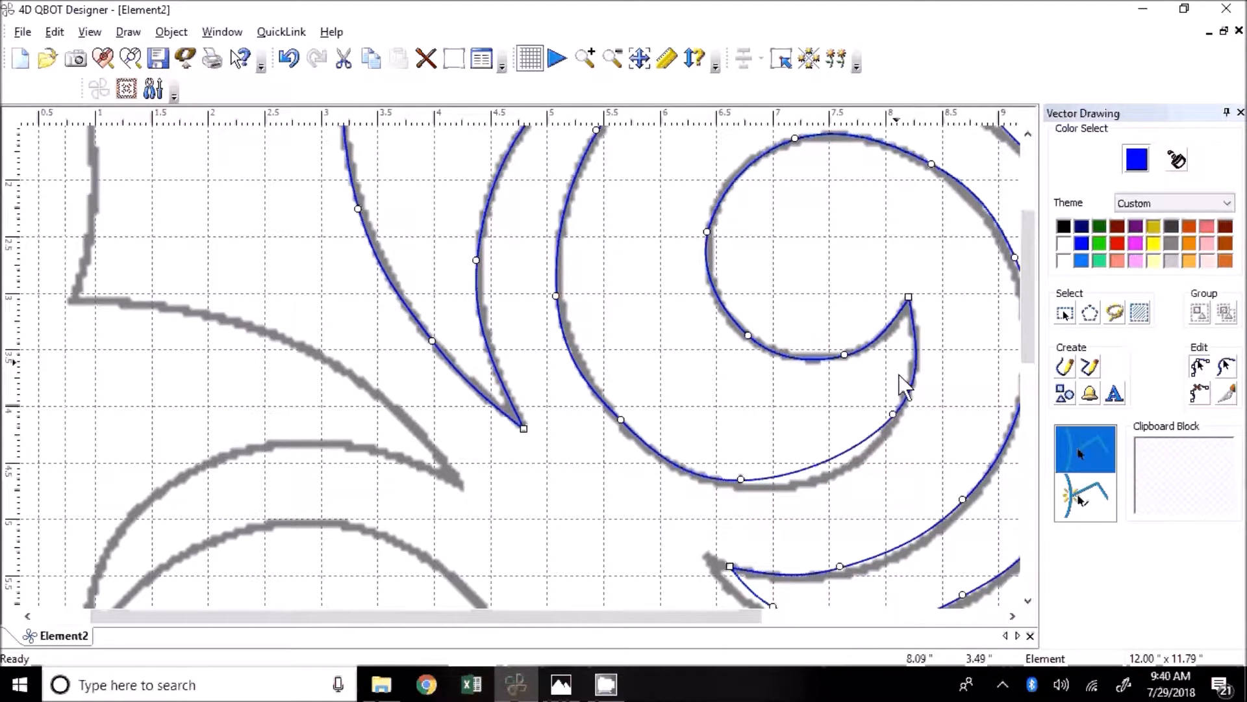
{"action": "left_click_drag", "start_coordinate": [741, 479], "coordinate": [778, 492]}
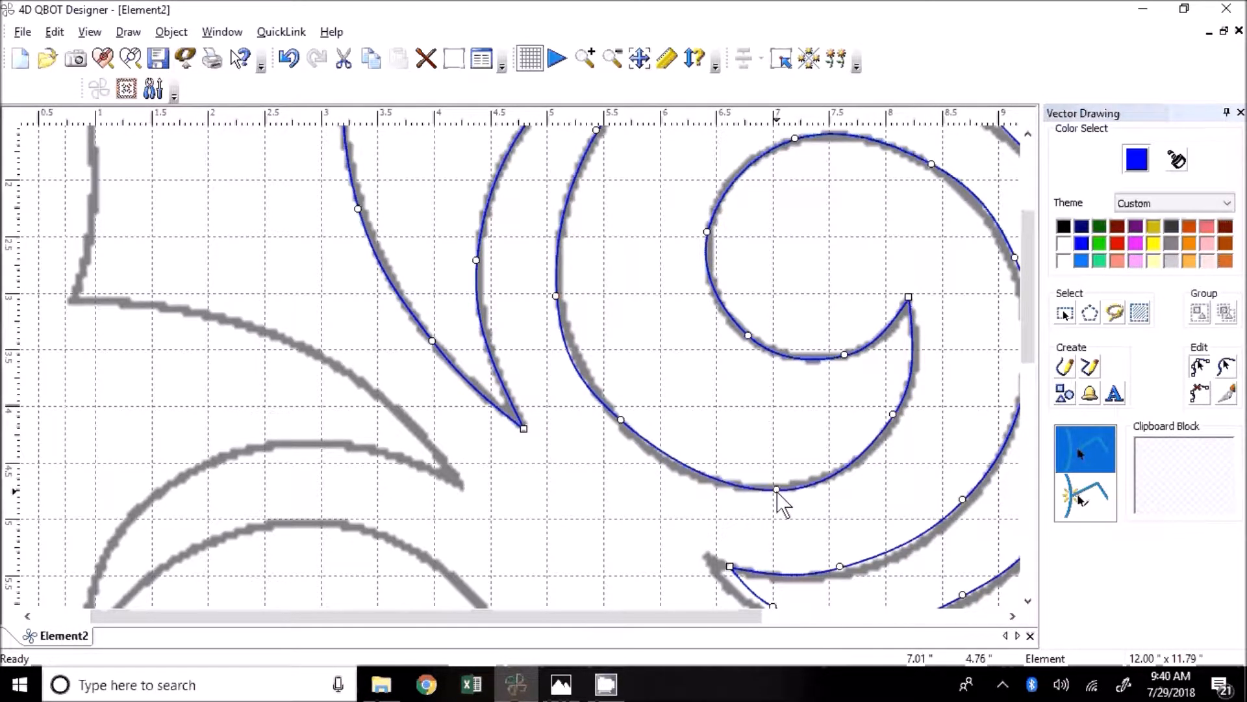
{"action": "mouse_move", "coordinate": [621, 419]}
{"action": "left_mouse_down"}
{"action": "mouse_move", "coordinate": [643, 459]}
{"action": "mouse_move", "coordinate": [634, 433]}
{"action": "left_mouse_up"}
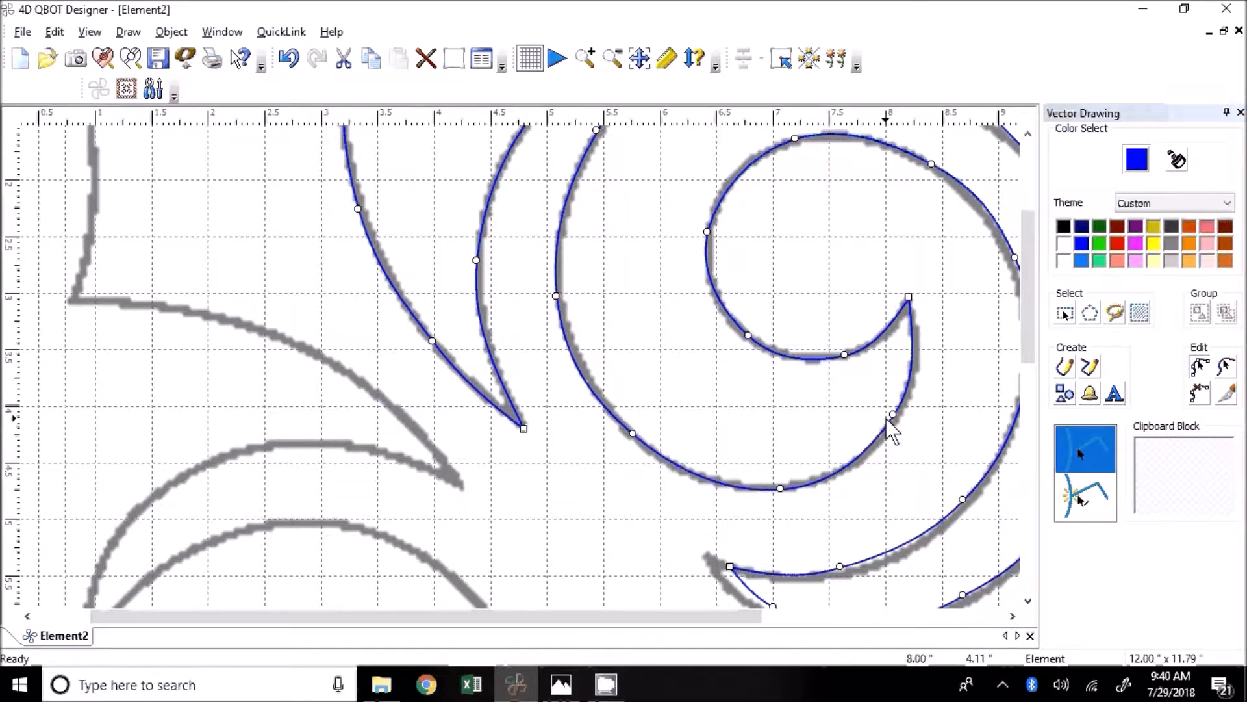
{"action": "mouse_move", "coordinate": [894, 415]}
{"action": "left_mouse_down"}
{"action": "mouse_move", "coordinate": [900, 425]}
{"action": "mouse_move", "coordinate": [897, 414]}
{"action": "left_mouse_up"}
Move the point on the diamond's upper left edge and the diamond's left corner onto the grey outline
{"action": "scroll", "coordinate": [721, 384], "scroll_direction": "up", "scroll_amount": 3}
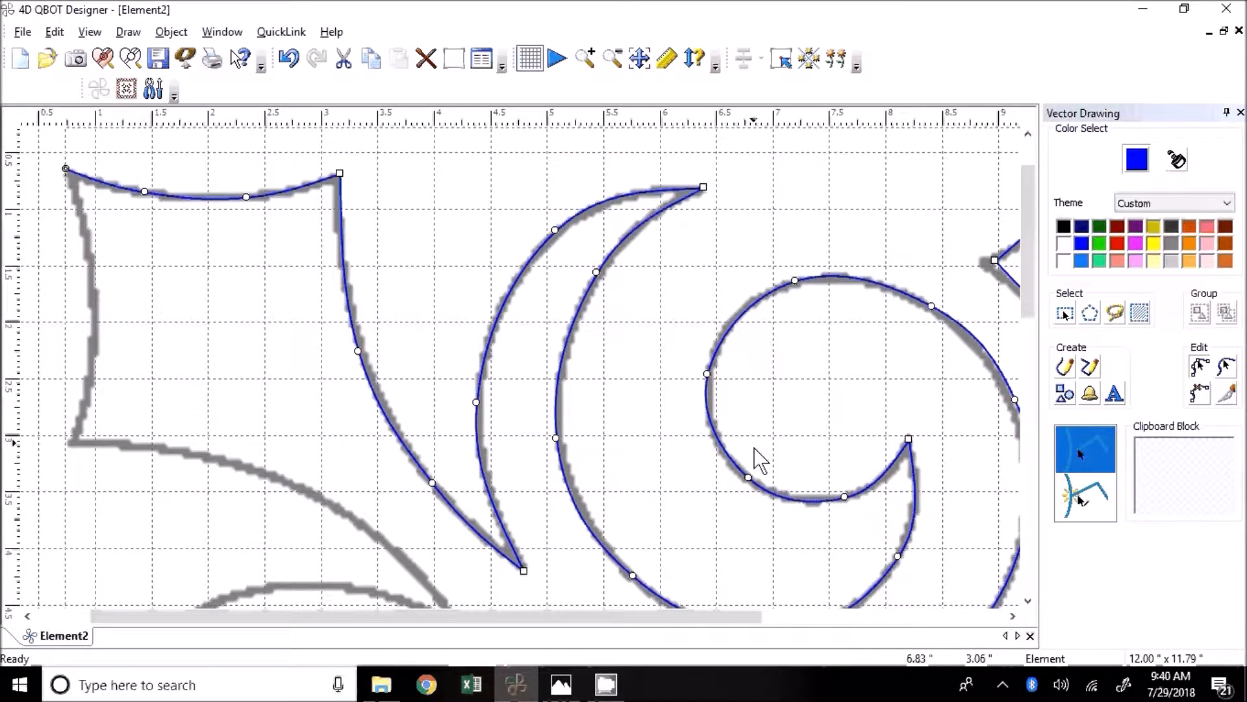
{"action": "left_click_drag", "start_coordinate": [740, 617], "coordinate": [1000, 625]}
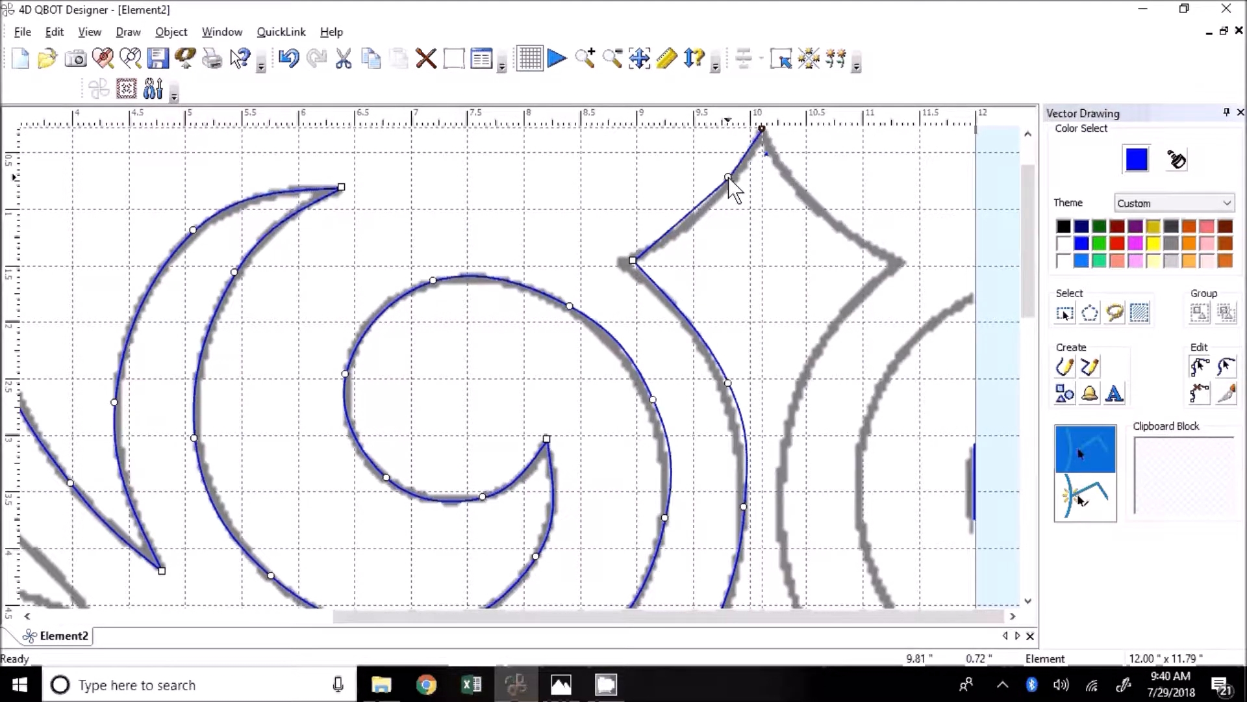
{"action": "left_click_drag", "start_coordinate": [729, 180], "coordinate": [732, 187]}
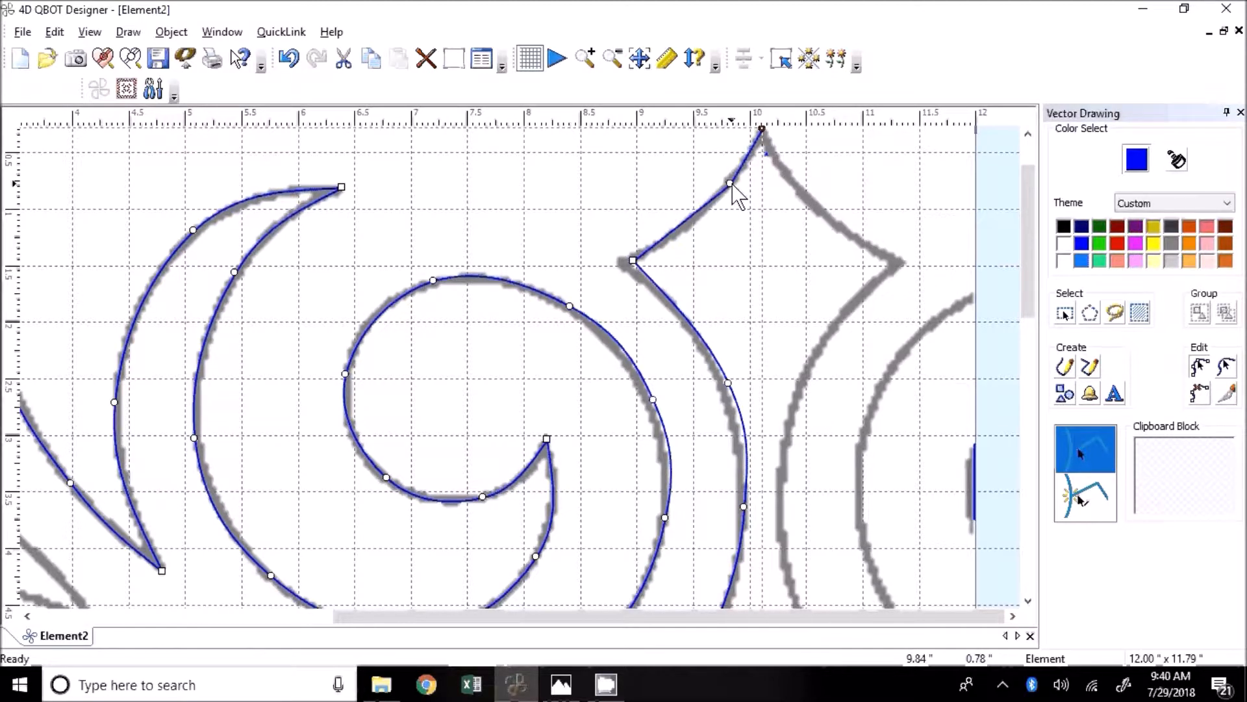
{"action": "left_click_drag", "start_coordinate": [636, 263], "coordinate": [623, 264]}
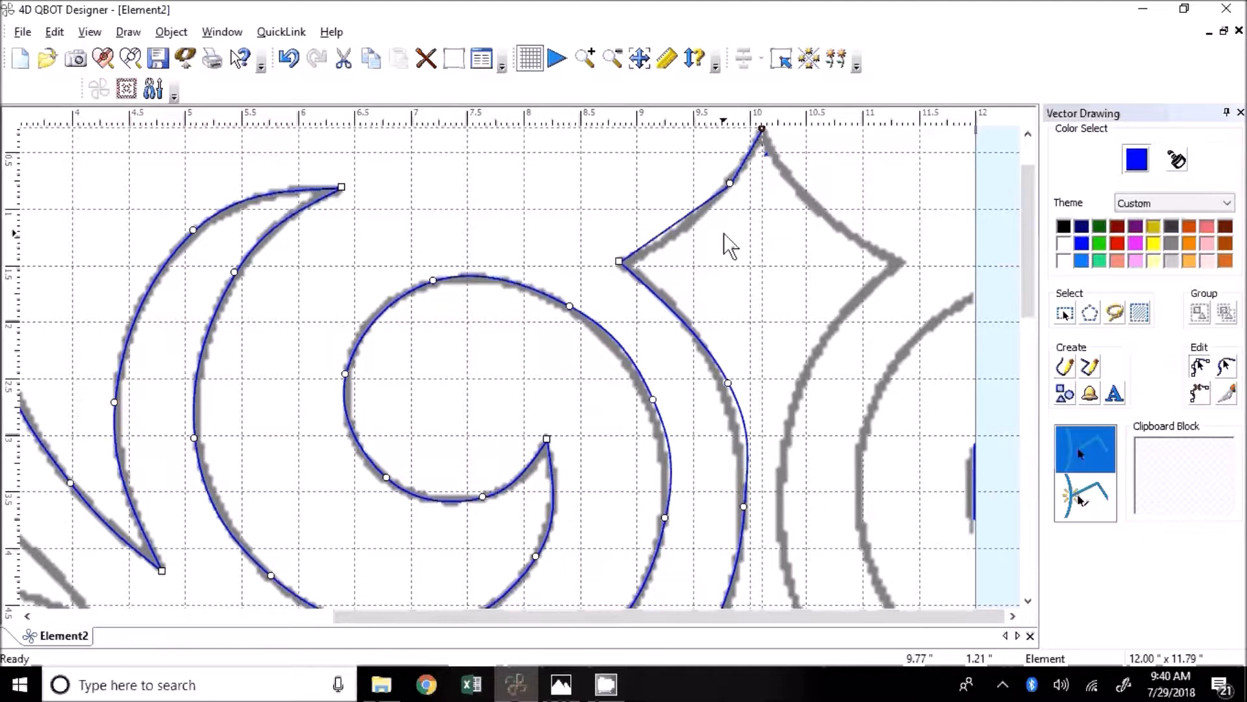
Make the diamond's left corner a smooth point on its upper edge, move the point below to the left tip as a sharp corner, and fine-tune the edge
{"action": "double_click", "coordinate": [619, 261]}
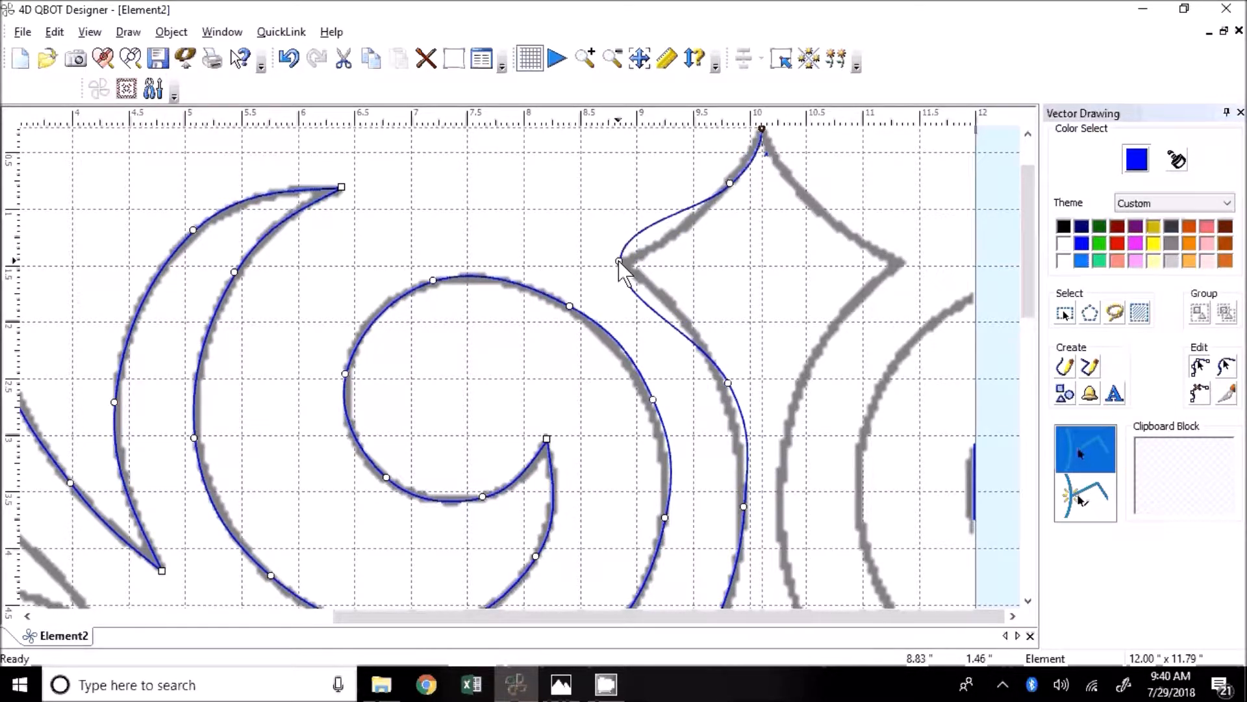
{"action": "left_click_drag", "start_coordinate": [619, 261], "coordinate": [682, 233]}
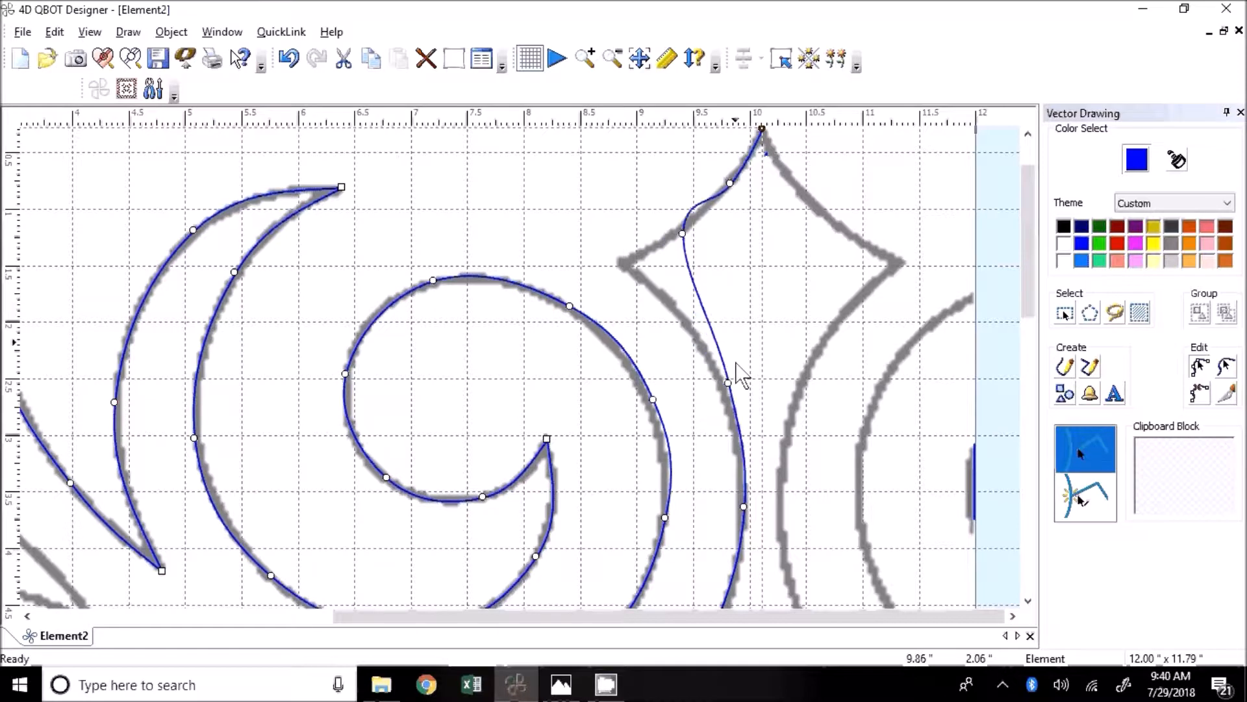
{"action": "left_click_drag", "start_coordinate": [728, 384], "coordinate": [618, 257]}
{"action": "left_click_drag", "start_coordinate": [680, 234], "coordinate": [677, 231]}
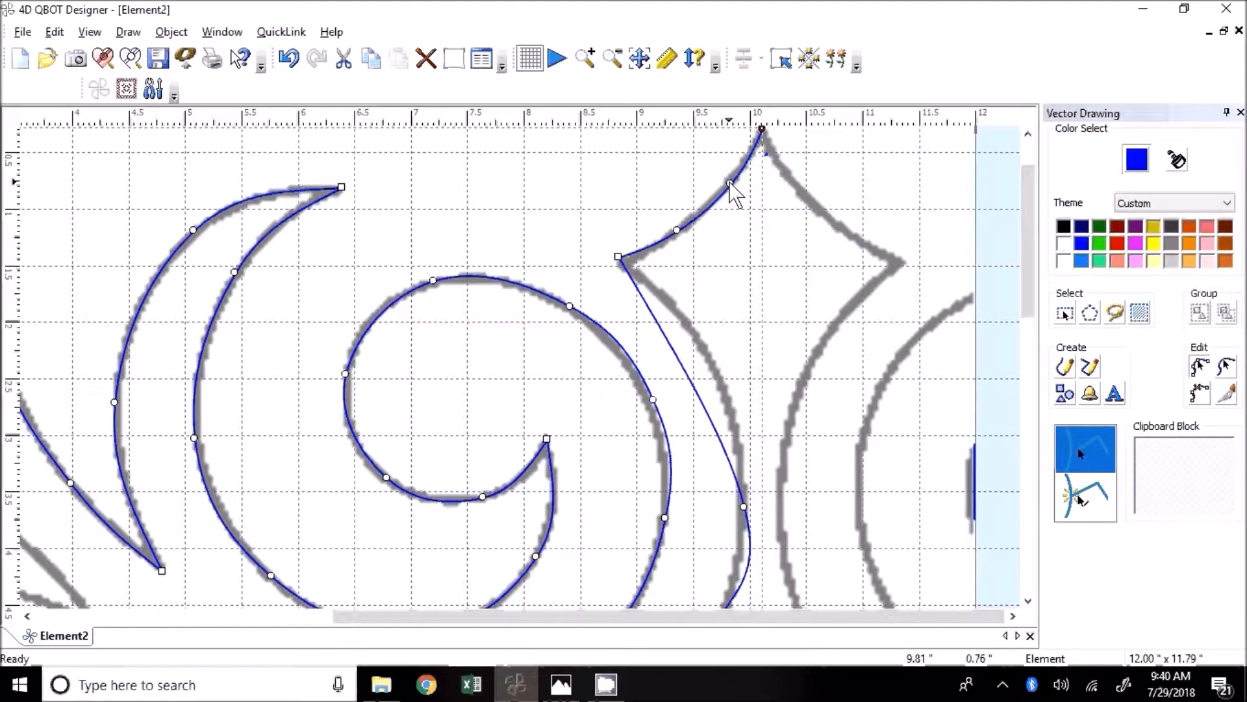
{"action": "left_click_drag", "start_coordinate": [731, 184], "coordinate": [730, 182]}
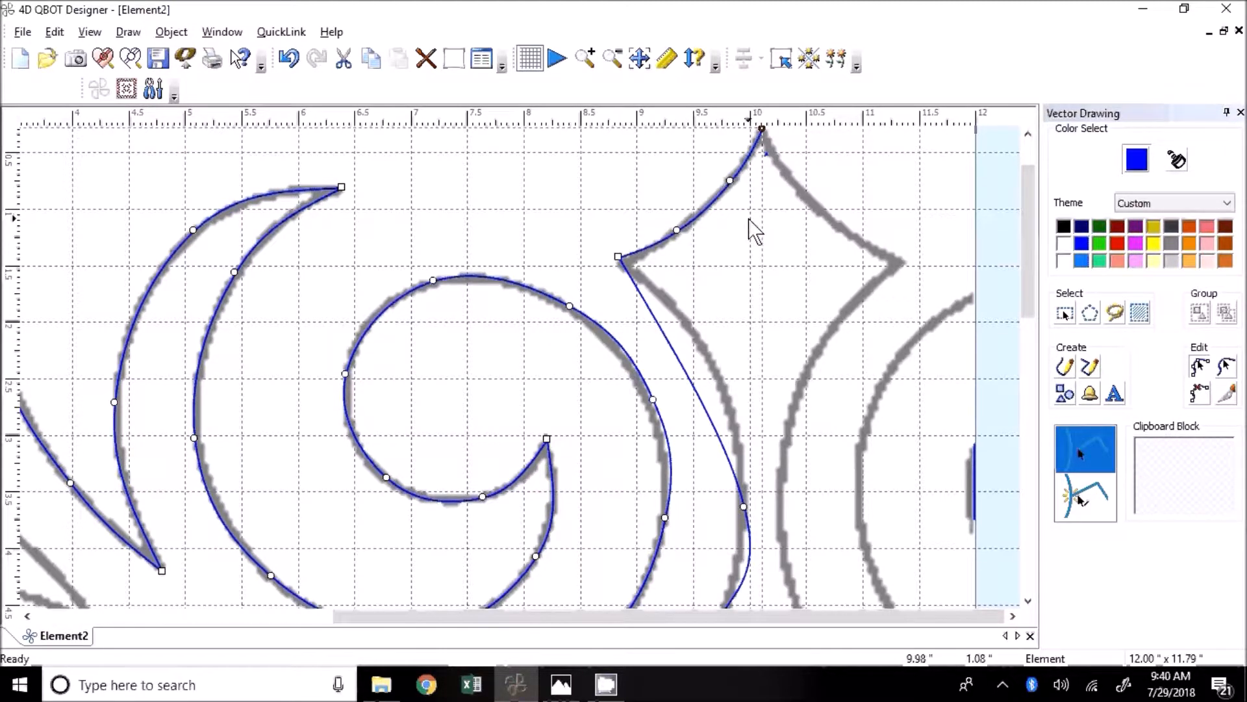
{"action": "scroll", "coordinate": [806, 312], "scroll_direction": "down", "scroll_amount": 3}
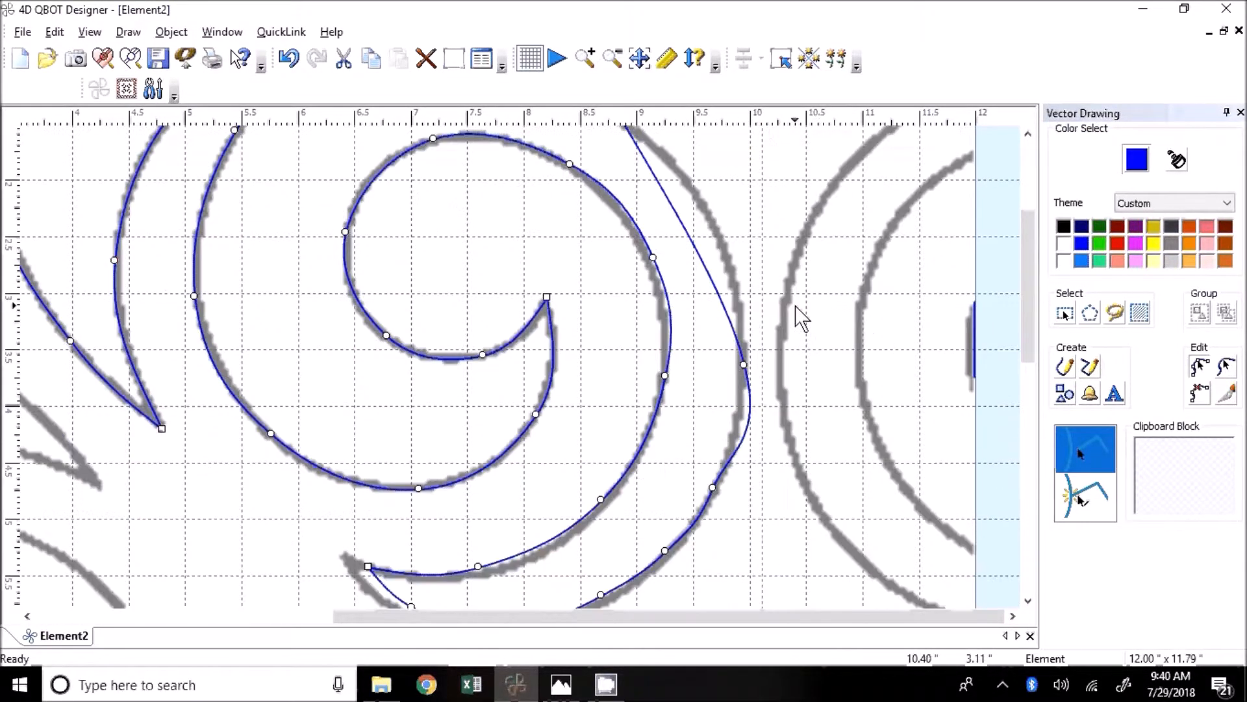
{"action": "scroll", "coordinate": [800, 317], "scroll_direction": "up", "scroll_amount": 3}
{"action": "scroll", "coordinate": [800, 317], "scroll_direction": "up", "scroll_amount": 2}
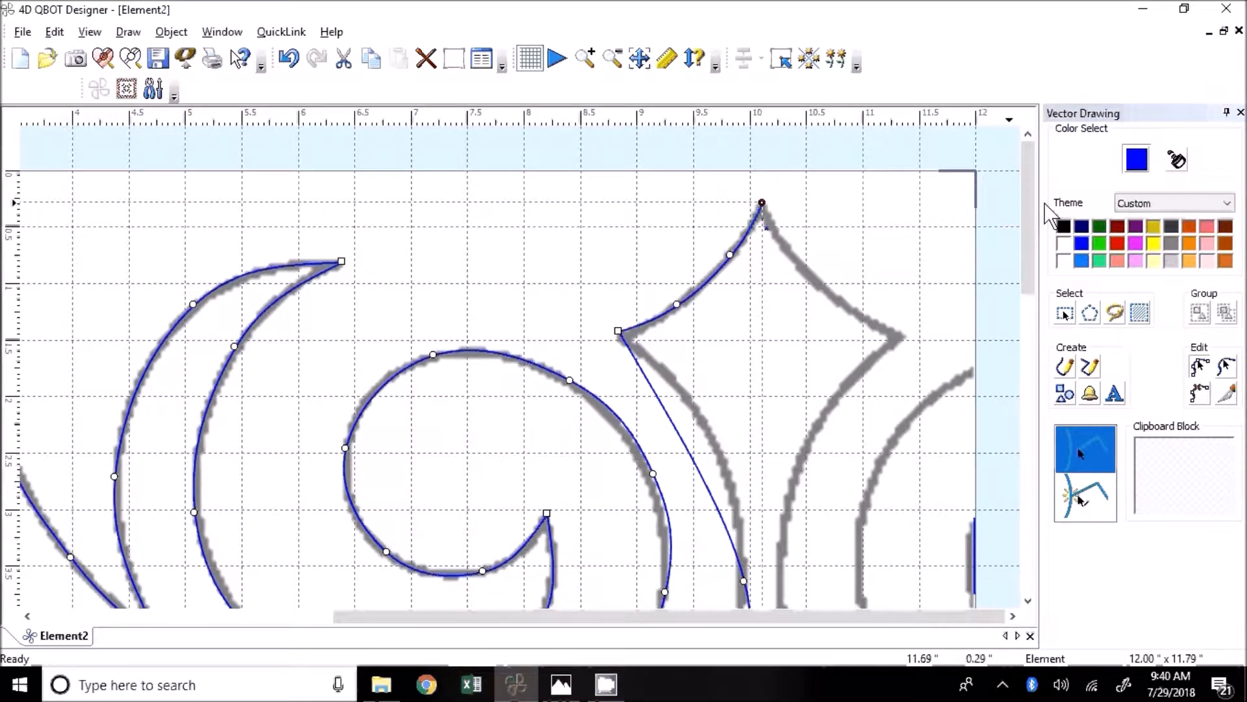
{"action": "left_click", "coordinate": [822, 181]}
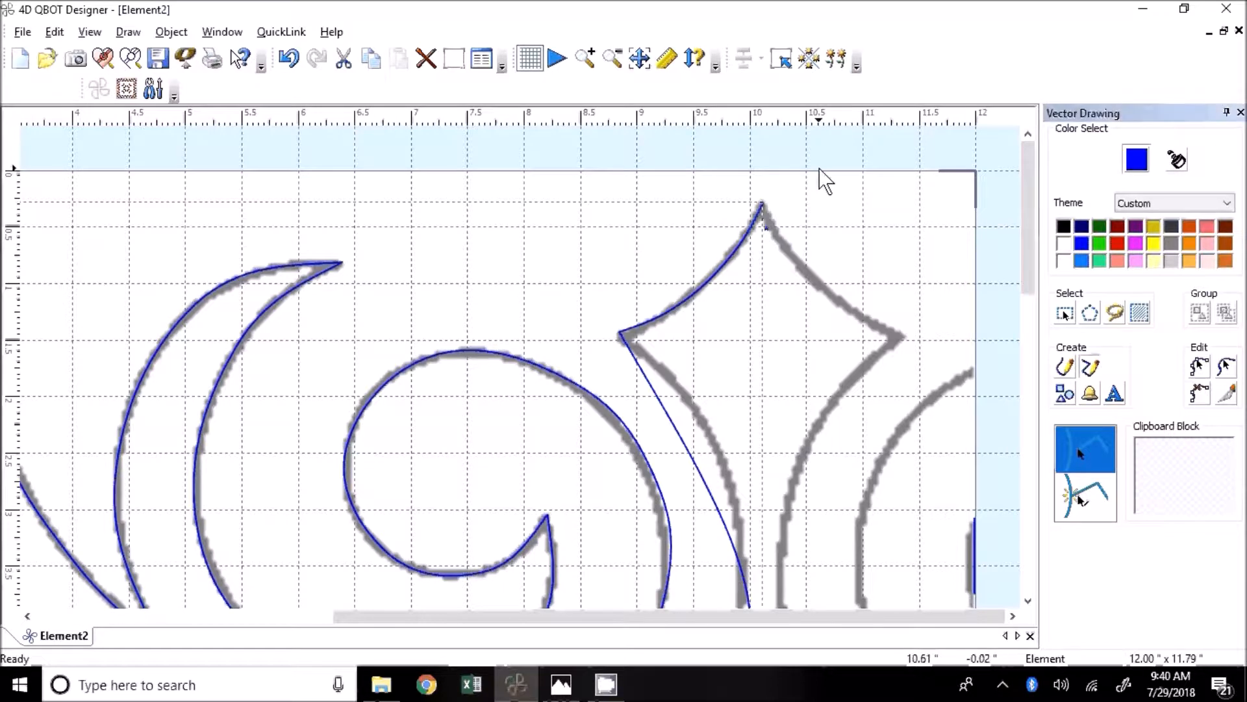
{"action": "left_click", "coordinate": [763, 201]}
{"action": "left_click", "coordinate": [814, 205]}
{"action": "left_click", "coordinate": [859, 206]}
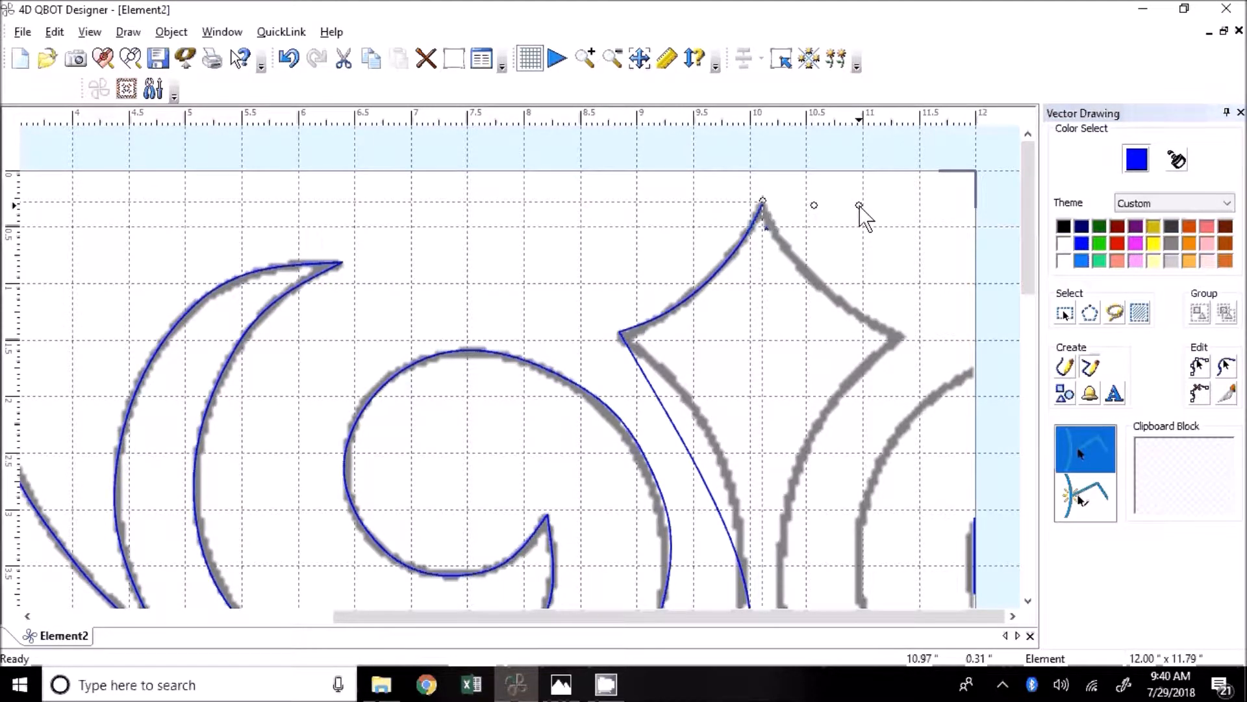
{"action": "left_click", "coordinate": [940, 204]}
{"action": "right_click", "coordinate": [940, 203]}
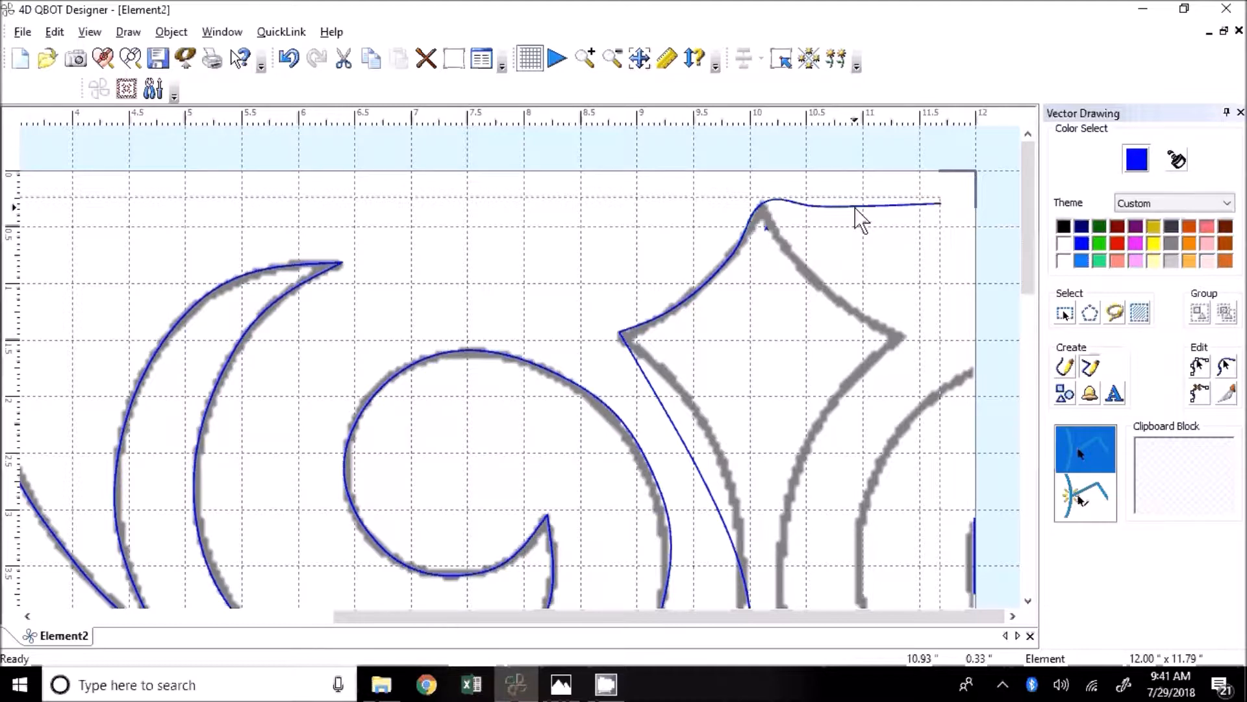
{"action": "key", "text": "ctrl+z"}
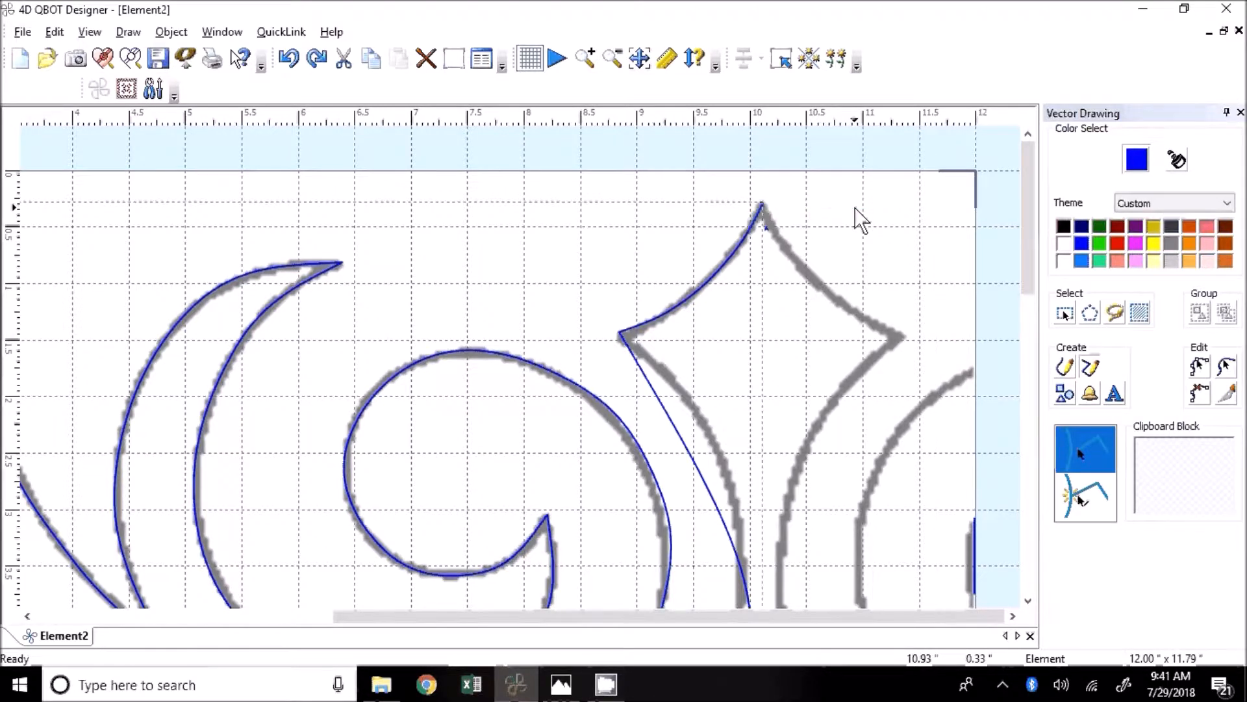
{"action": "right_click", "coordinate": [787, 232]}
{"action": "key", "text": "ctrl+z"}
Delete the tiny stray line piece just below the diamond's top tip
{"action": "left_click", "coordinate": [1201, 370]}
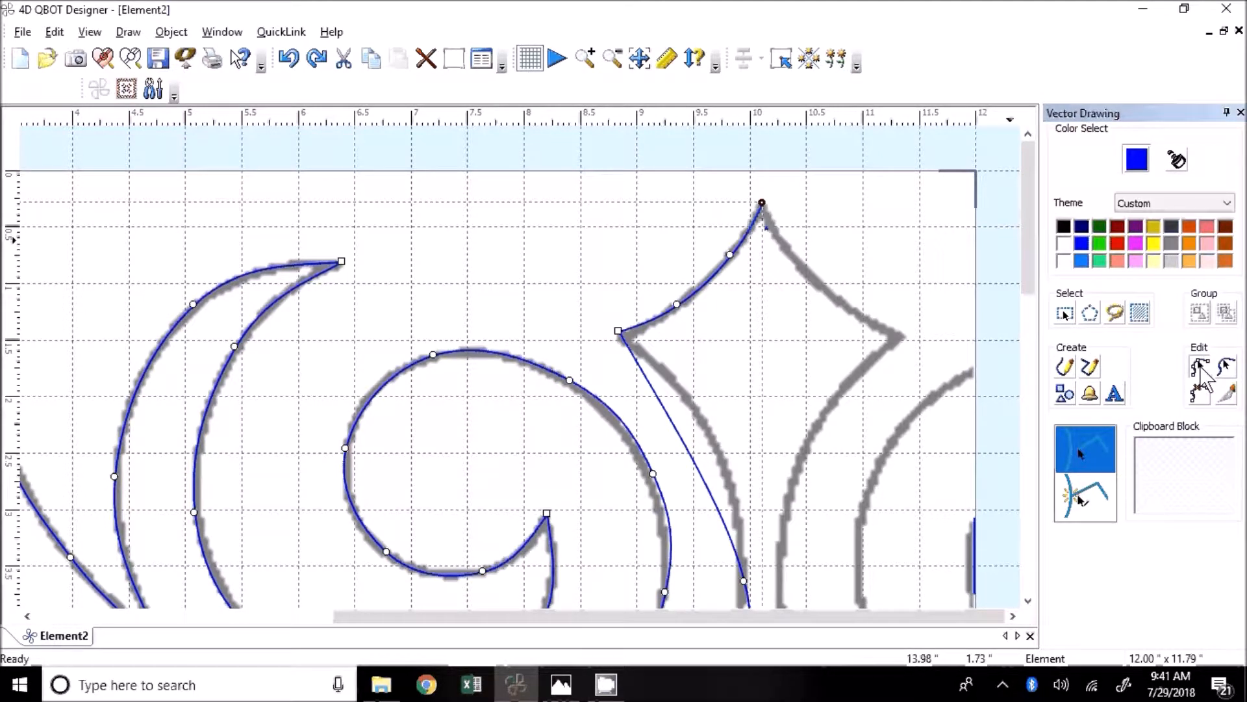
{"action": "left_click", "coordinate": [766, 228]}
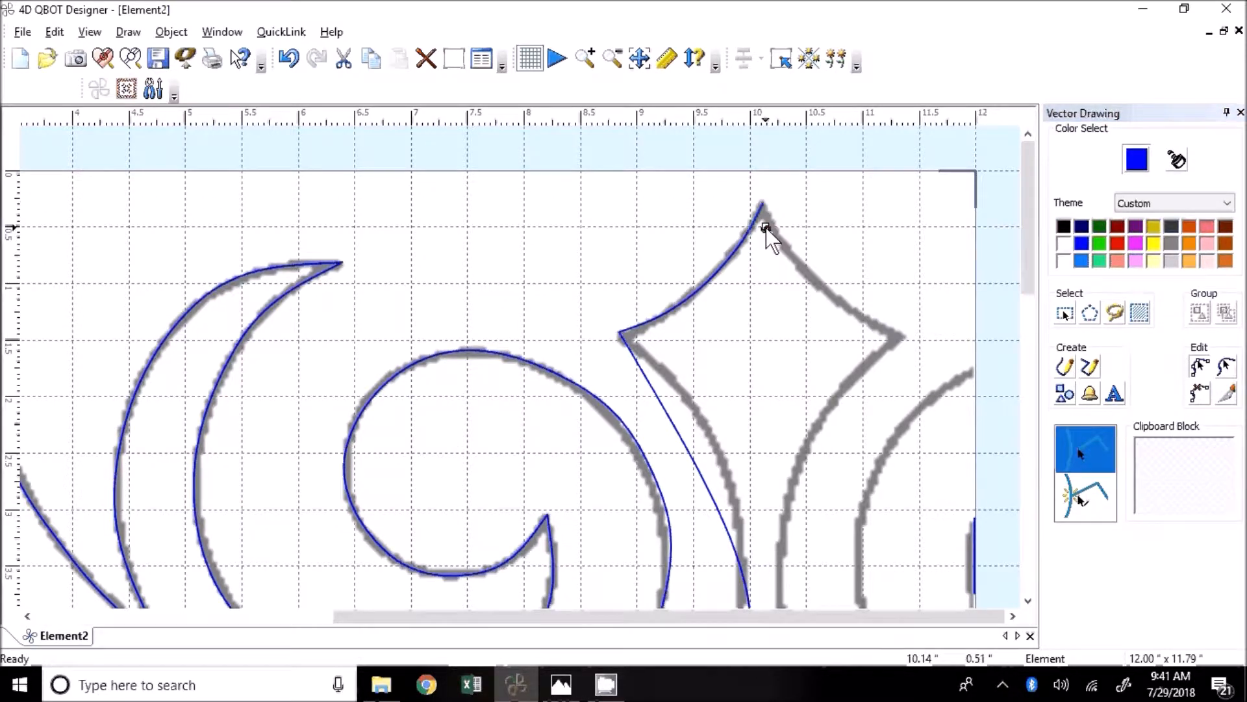
{"action": "key", "text": "Delete"}
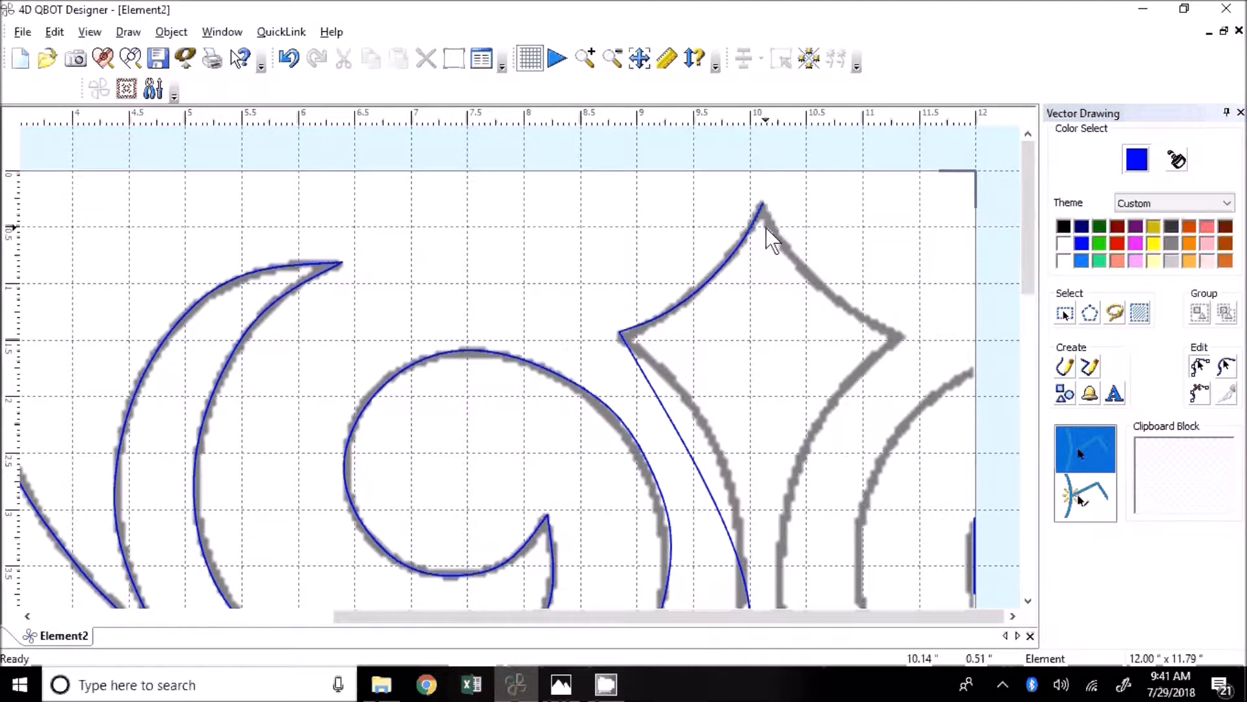
Move the first point below the diamond's left tip up along the grey outline and reposition the two points on the spiral's right side
{"action": "left_click", "coordinate": [721, 262]}
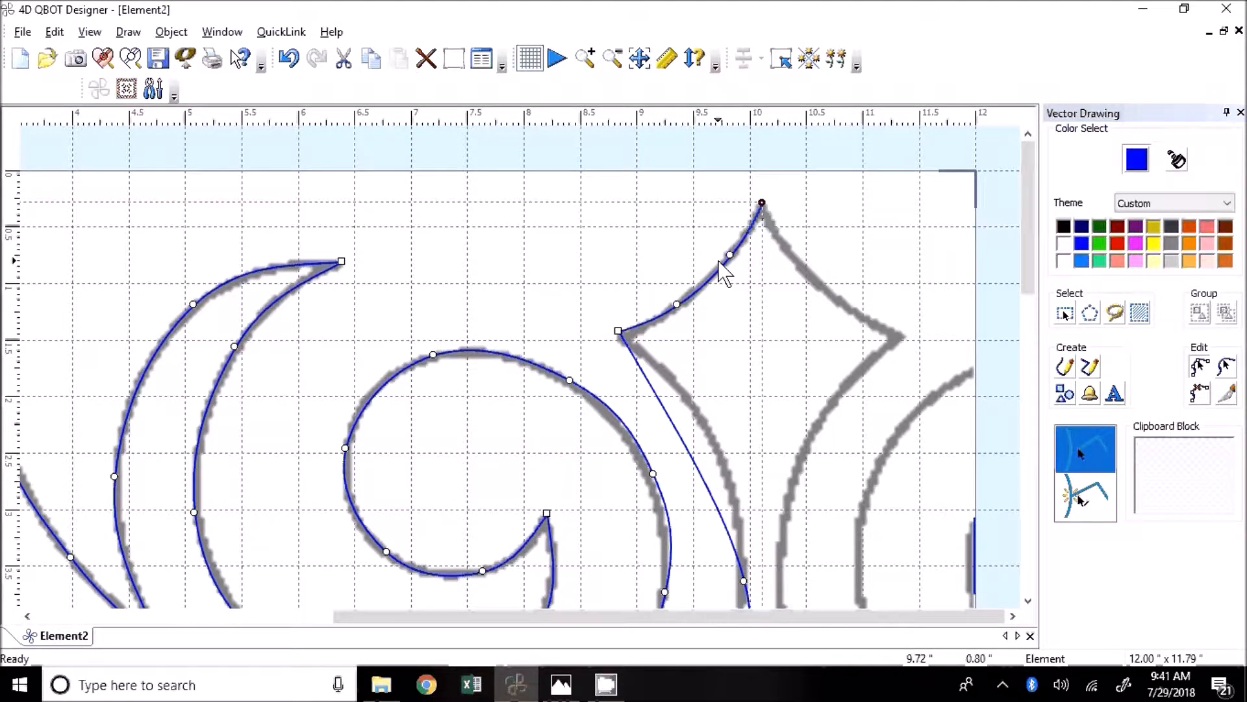
{"action": "left_click_drag", "start_coordinate": [744, 580], "coordinate": [730, 486]}
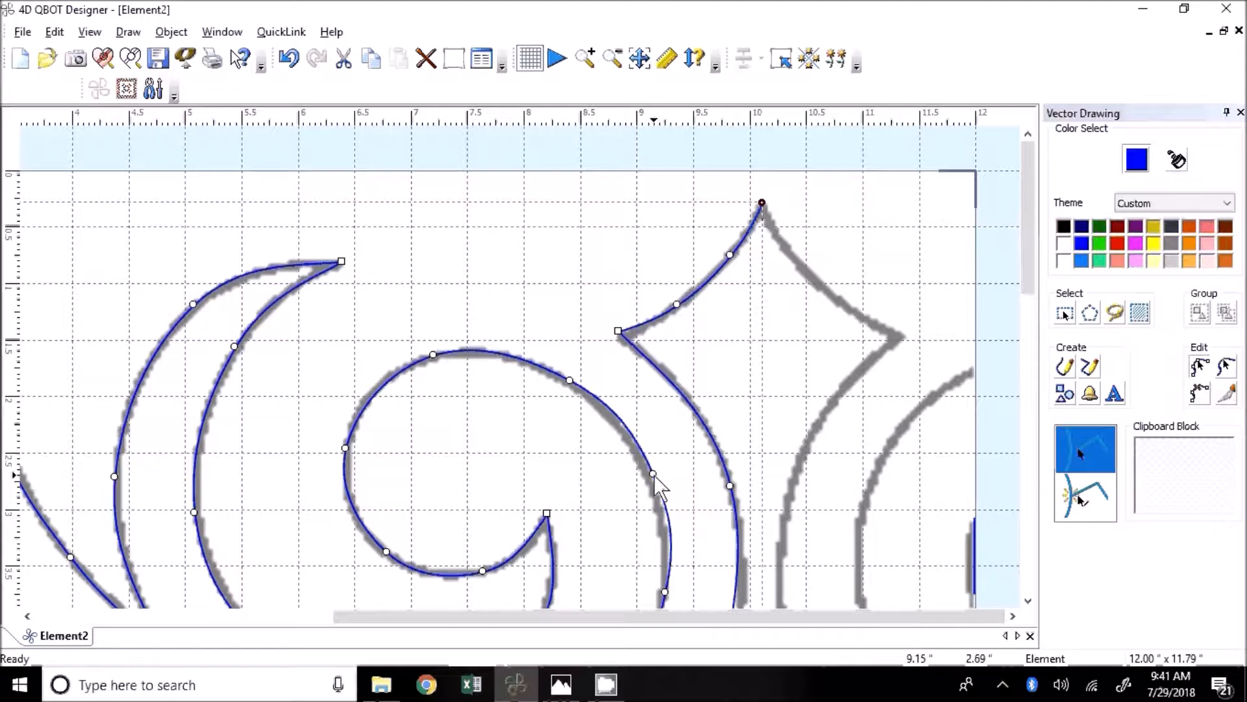
{"action": "left_click_drag", "start_coordinate": [654, 477], "coordinate": [656, 491]}
{"action": "left_click_drag", "start_coordinate": [664, 592], "coordinate": [657, 613]}
Reposition the two points on the inner edge of the spiral's lower tail and its sharp end tip to match the grey outline
{"action": "scroll", "coordinate": [575, 422], "scroll_direction": "down", "scroll_amount": 3}
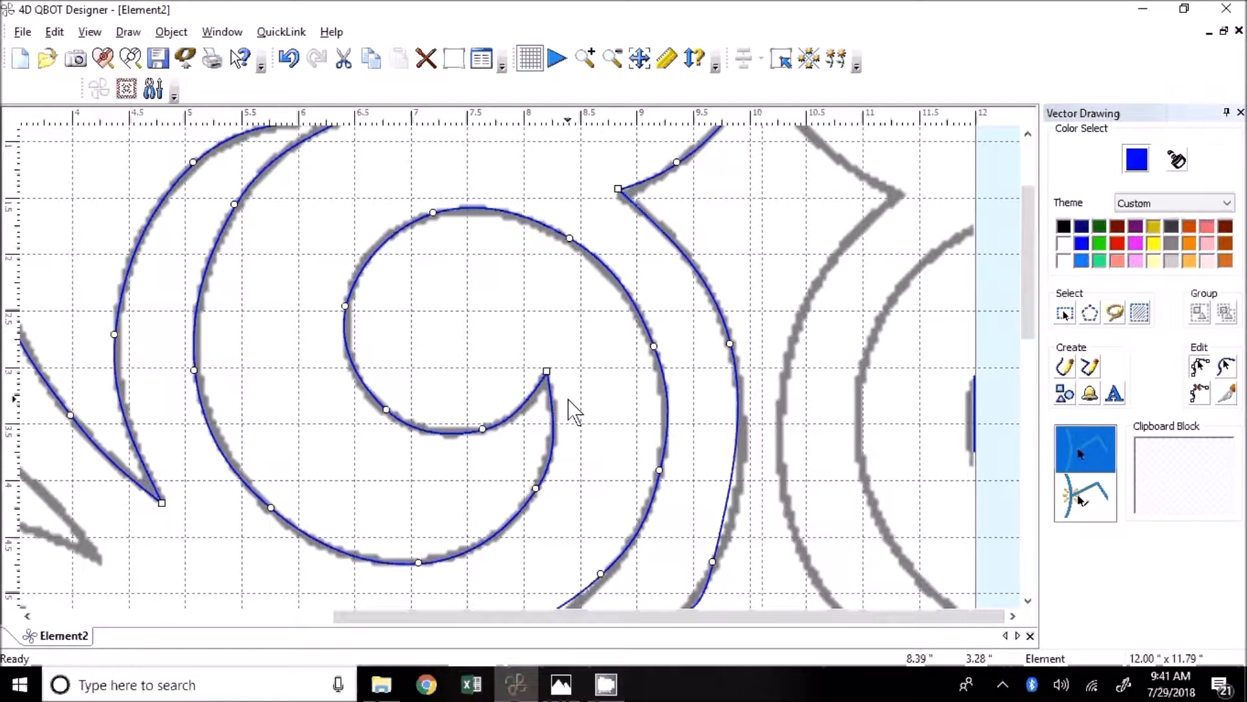
{"action": "scroll", "coordinate": [701, 437], "scroll_direction": "down", "scroll_amount": 3}
{"action": "left_click_drag", "start_coordinate": [602, 433], "coordinate": [583, 455]}
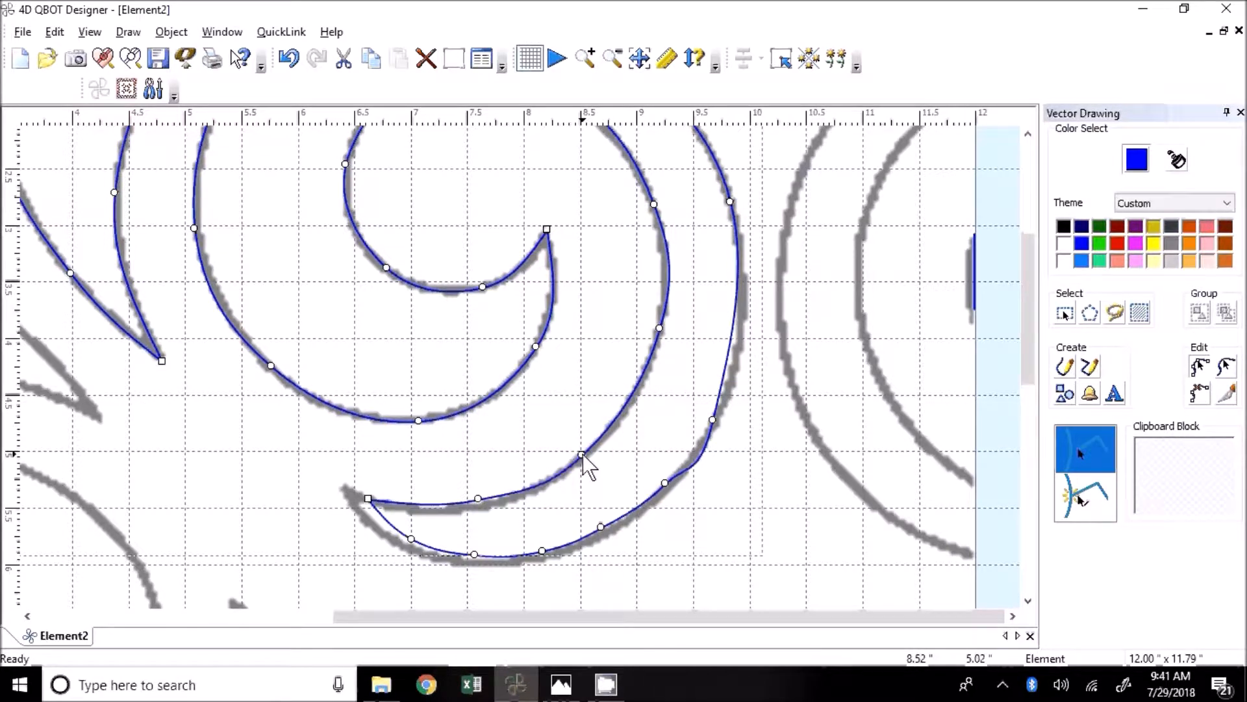
{"action": "left_click_drag", "start_coordinate": [478, 499], "coordinate": [459, 506]}
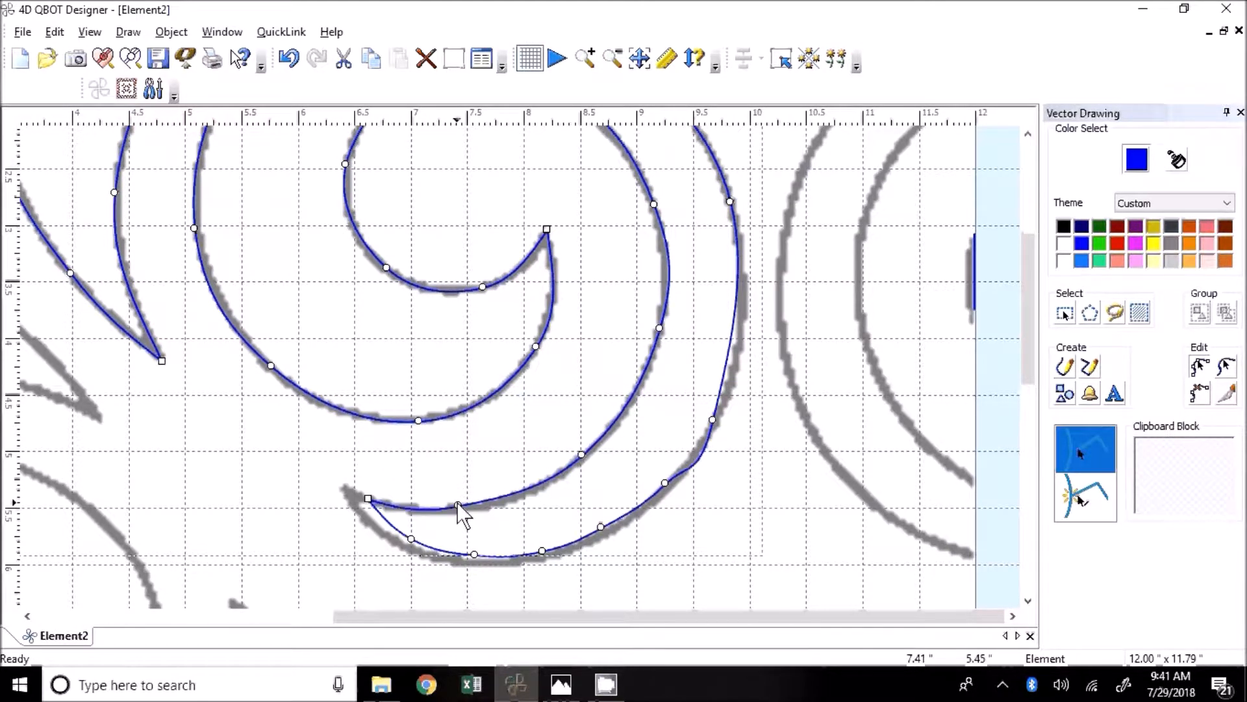
{"action": "left_click_drag", "start_coordinate": [367, 499], "coordinate": [345, 490]}
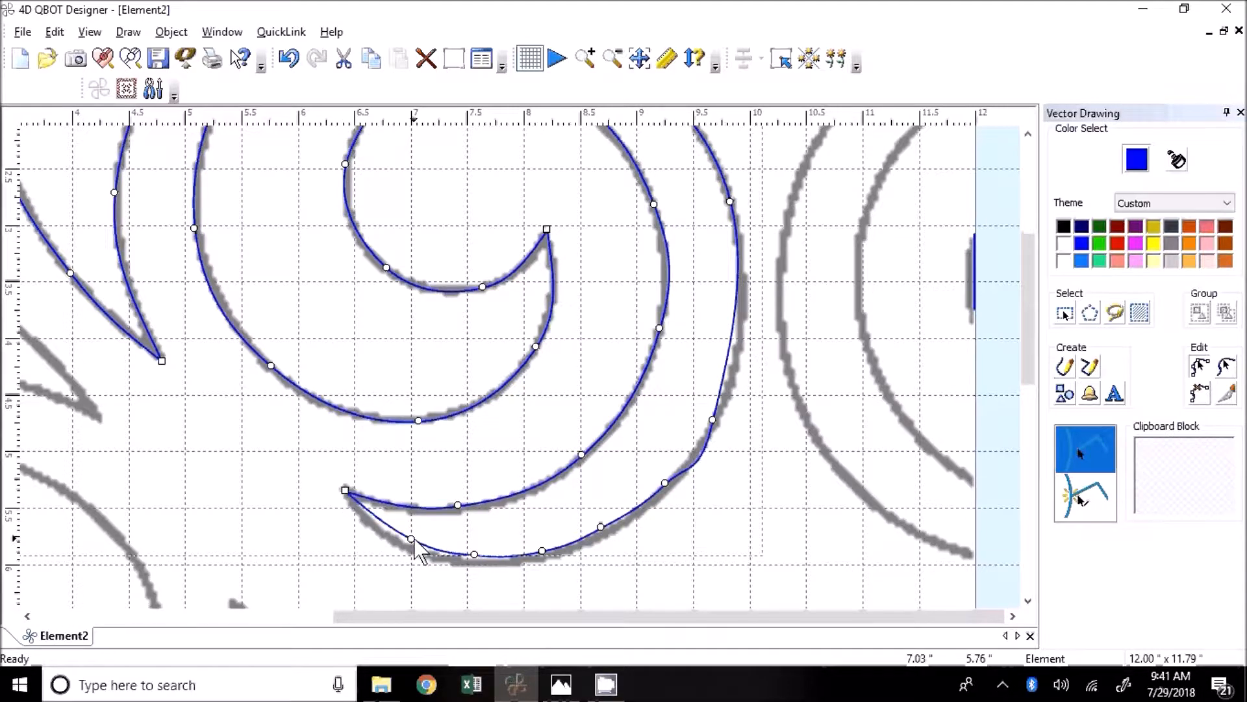
Move the two points nearest the tail's tip on its outer lower edge onto the grey outline
{"action": "left_click_drag", "start_coordinate": [413, 540], "coordinate": [400, 543]}
{"action": "left_click_drag", "start_coordinate": [474, 554], "coordinate": [499, 563]}
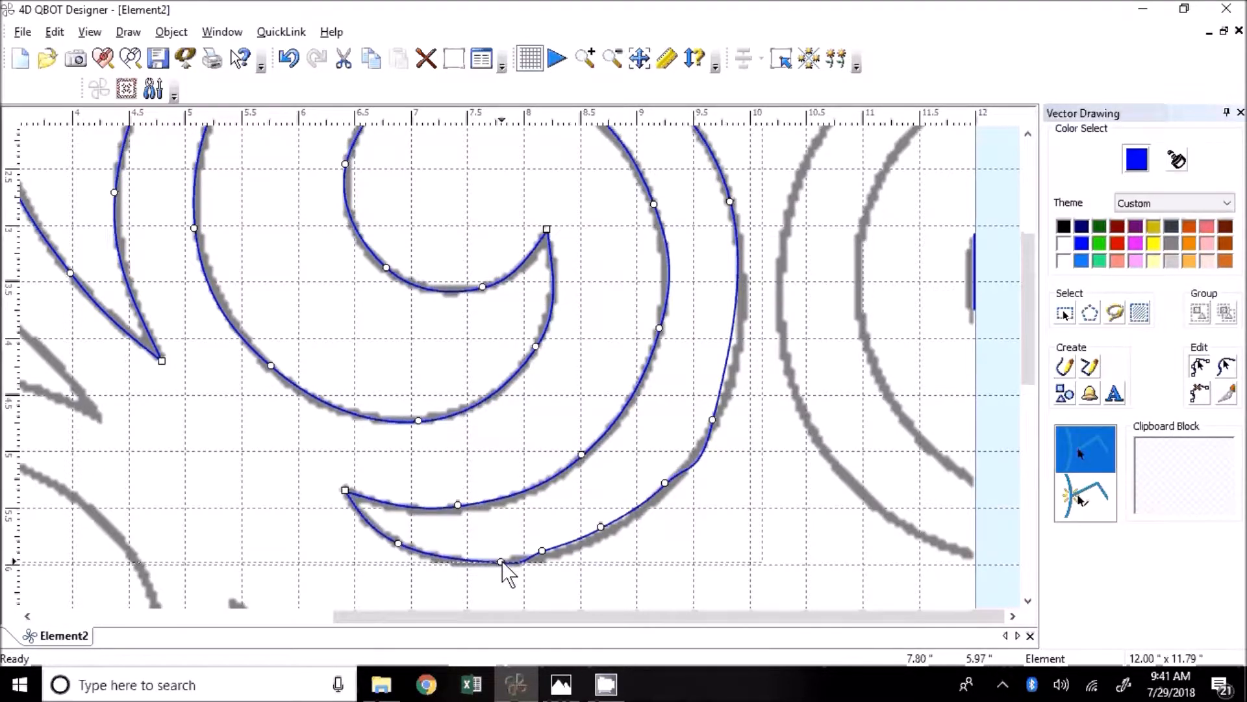
{"action": "left_click_drag", "start_coordinate": [398, 543], "coordinate": [412, 553]}
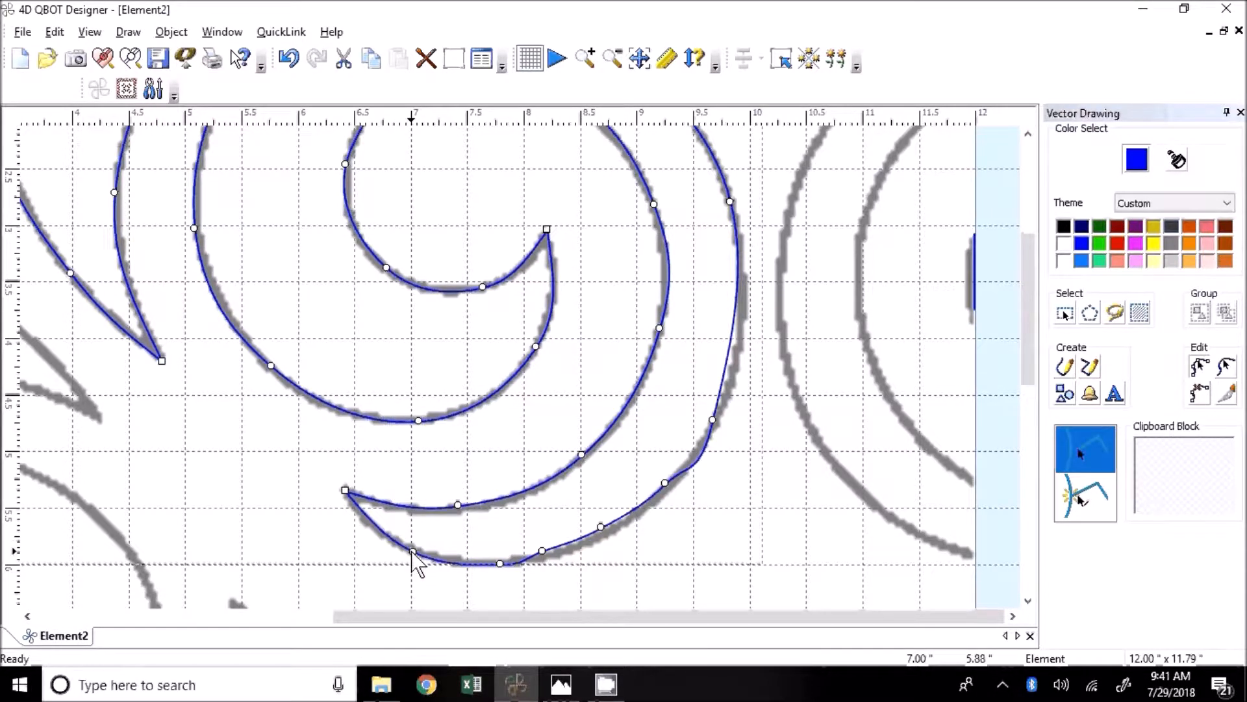
Delete three surplus points along the outer lower edge of the spiral's tail
{"action": "left_click", "coordinate": [1204, 390]}
{"action": "left_click", "coordinate": [500, 563]}
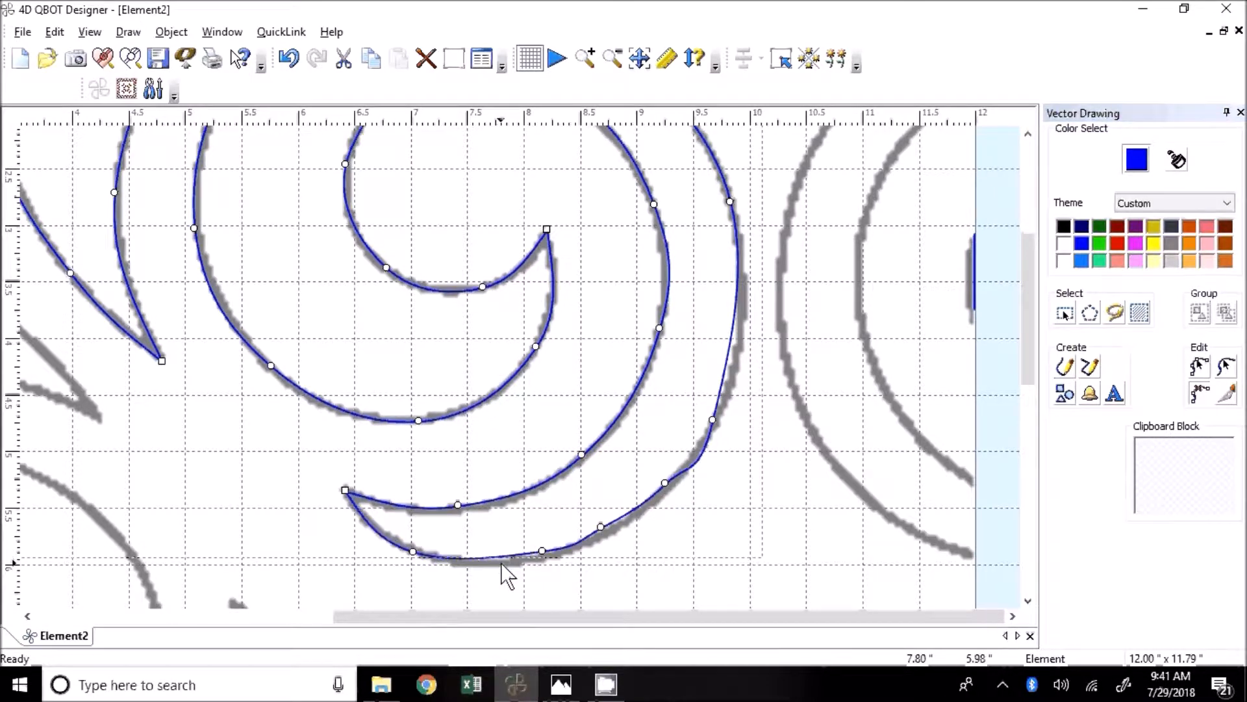
{"action": "left_click", "coordinate": [542, 550]}
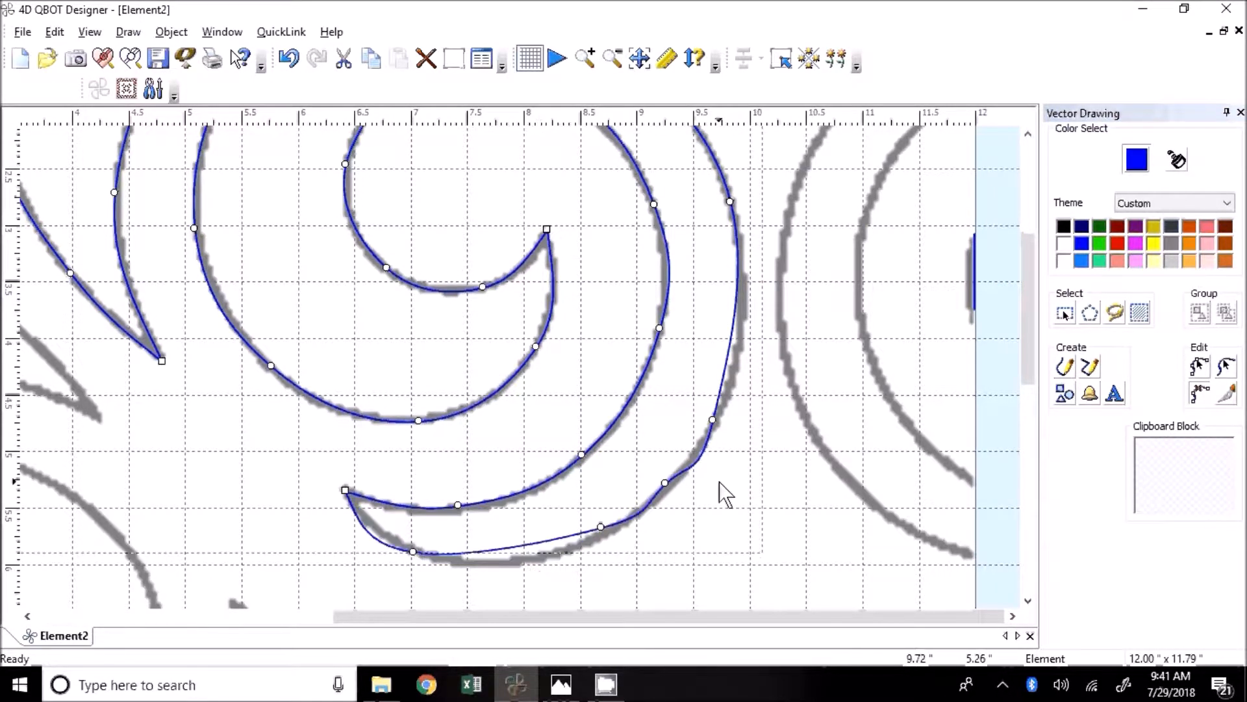
{"action": "left_click", "coordinate": [665, 483]}
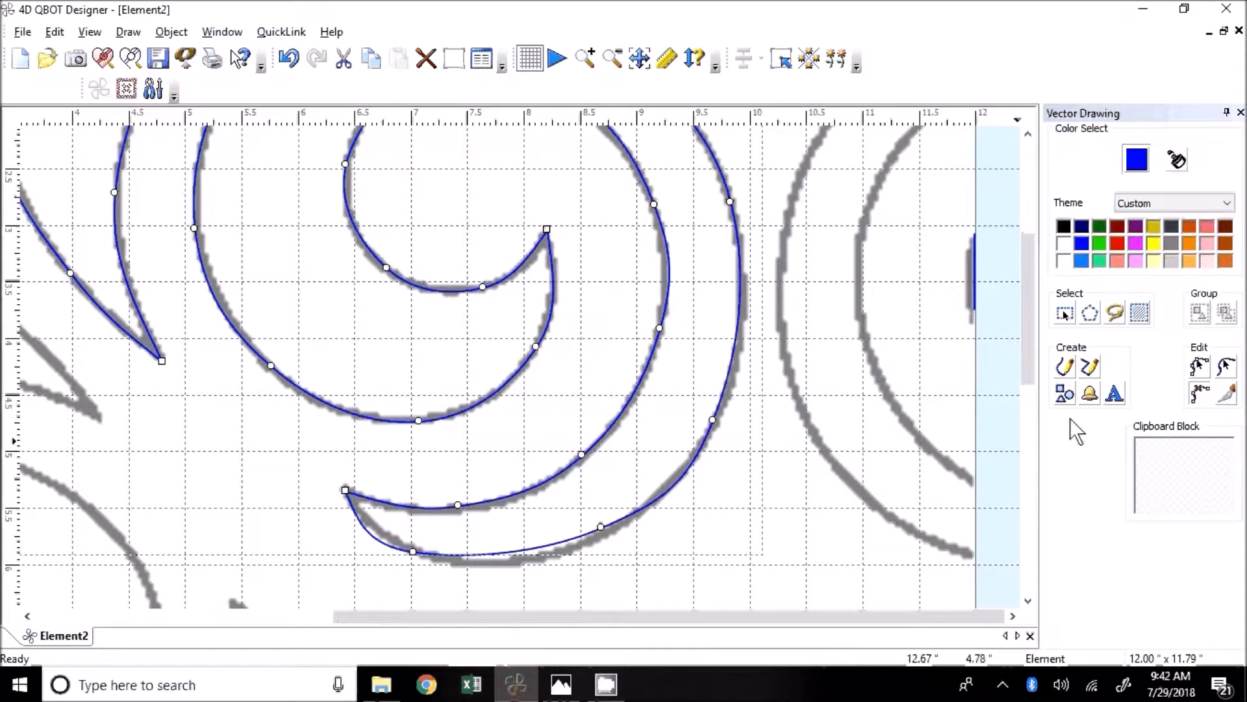
Reposition the three remaining points along the outer lower edge of the spiral's tail so the line follows the grey outline
{"action": "left_click", "coordinate": [1199, 368]}
{"action": "left_click_drag", "start_coordinate": [412, 551], "coordinate": [435, 557]}
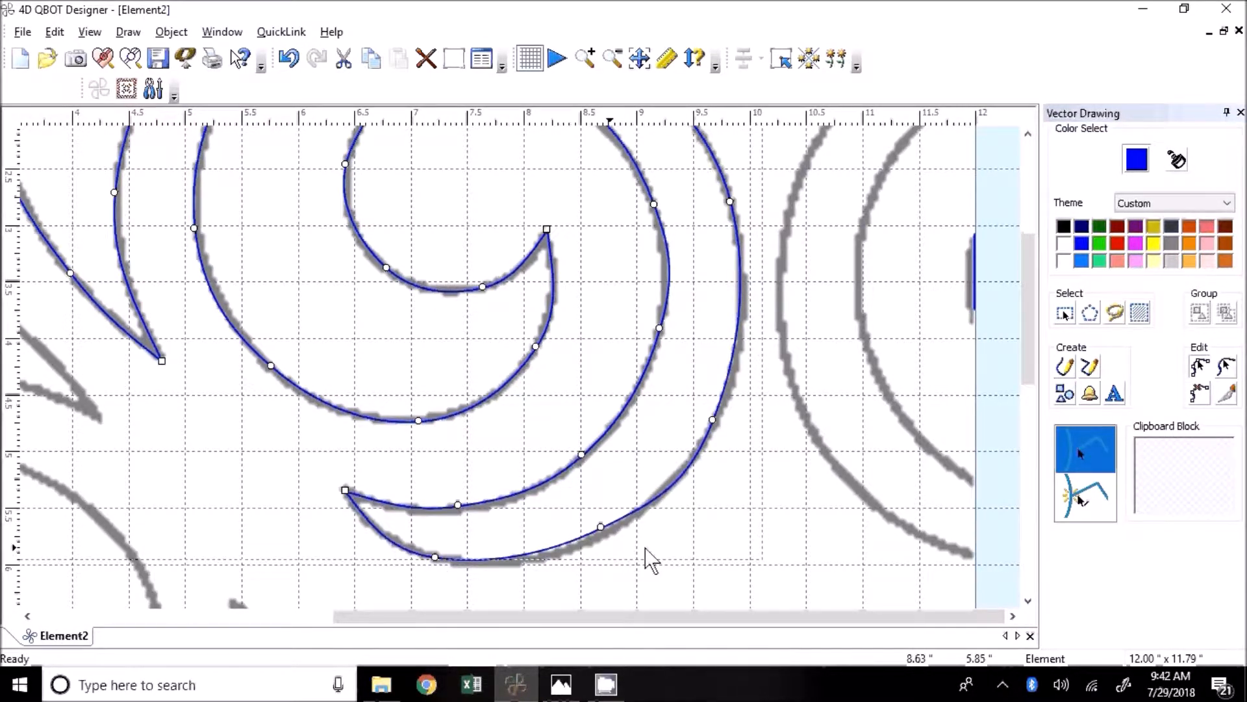
{"action": "left_click_drag", "start_coordinate": [601, 527], "coordinate": [602, 536]}
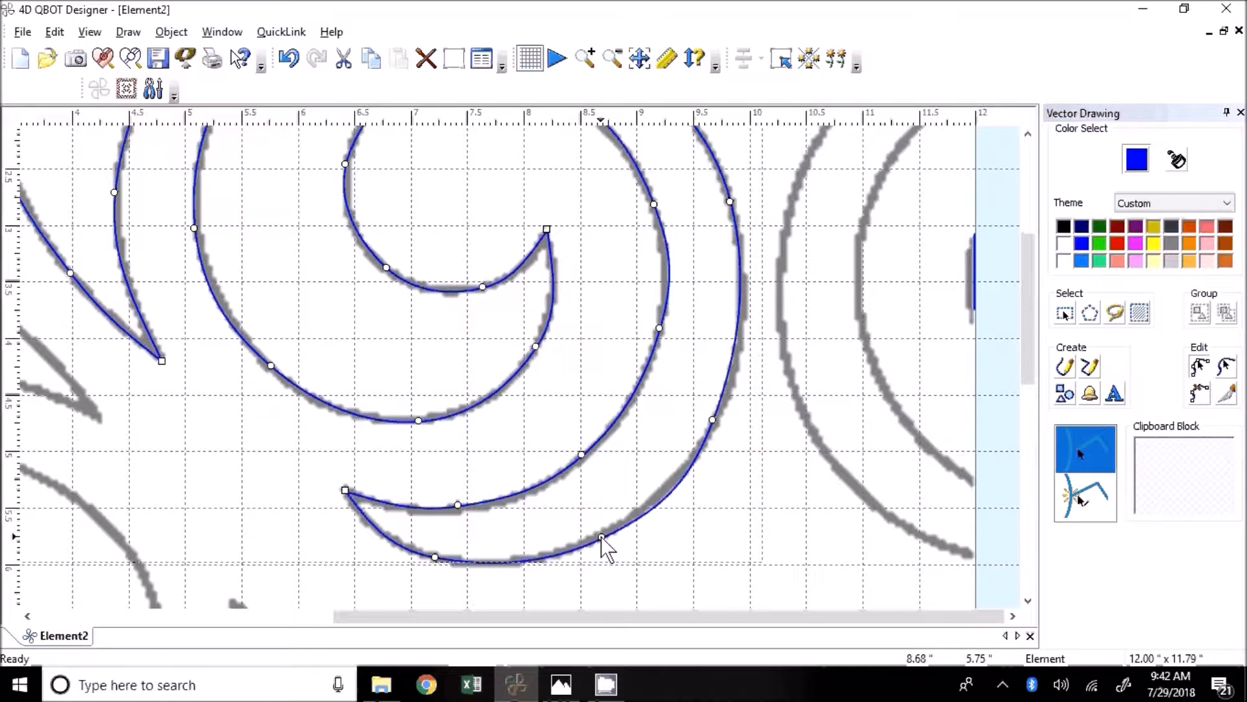
{"action": "mouse_move", "coordinate": [432, 557]}
{"action": "left_mouse_down"}
{"action": "mouse_move", "coordinate": [423, 564]}
{"action": "mouse_move", "coordinate": [436, 556]}
{"action": "left_mouse_up"}
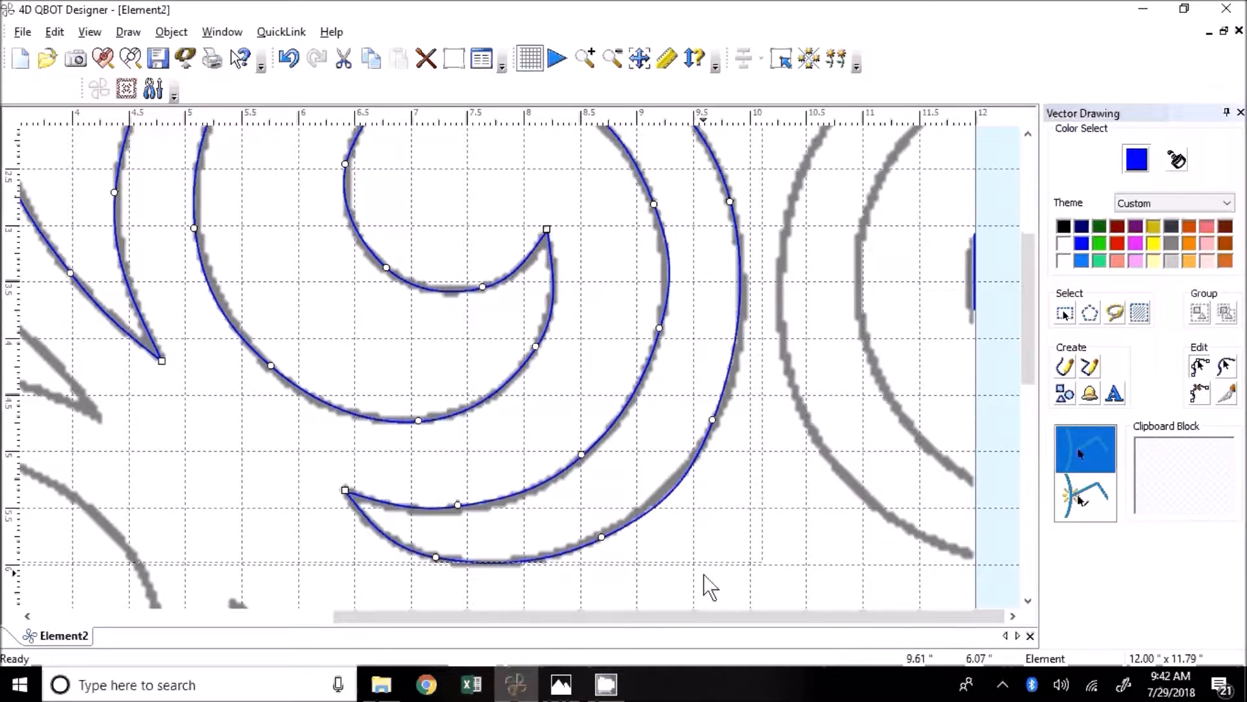
{"action": "left_click_drag", "start_coordinate": [713, 419], "coordinate": [722, 407]}
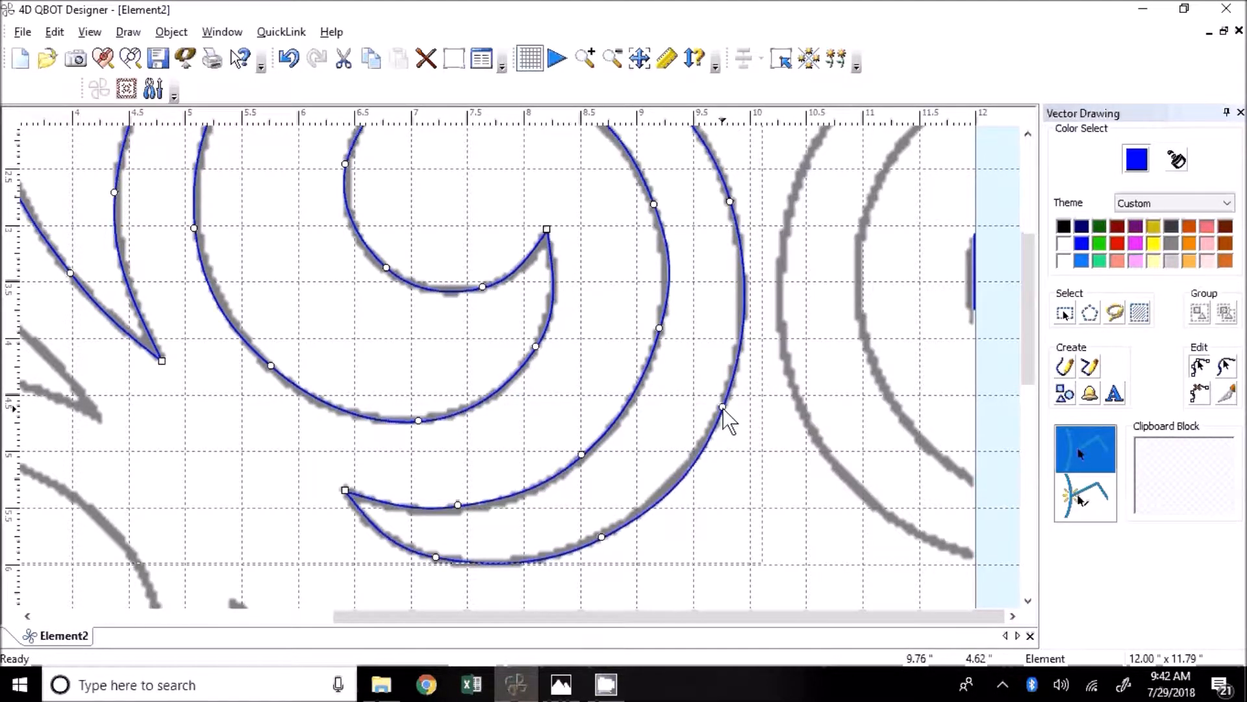
{"action": "left_click_drag", "start_coordinate": [602, 537], "coordinate": [602, 539]}
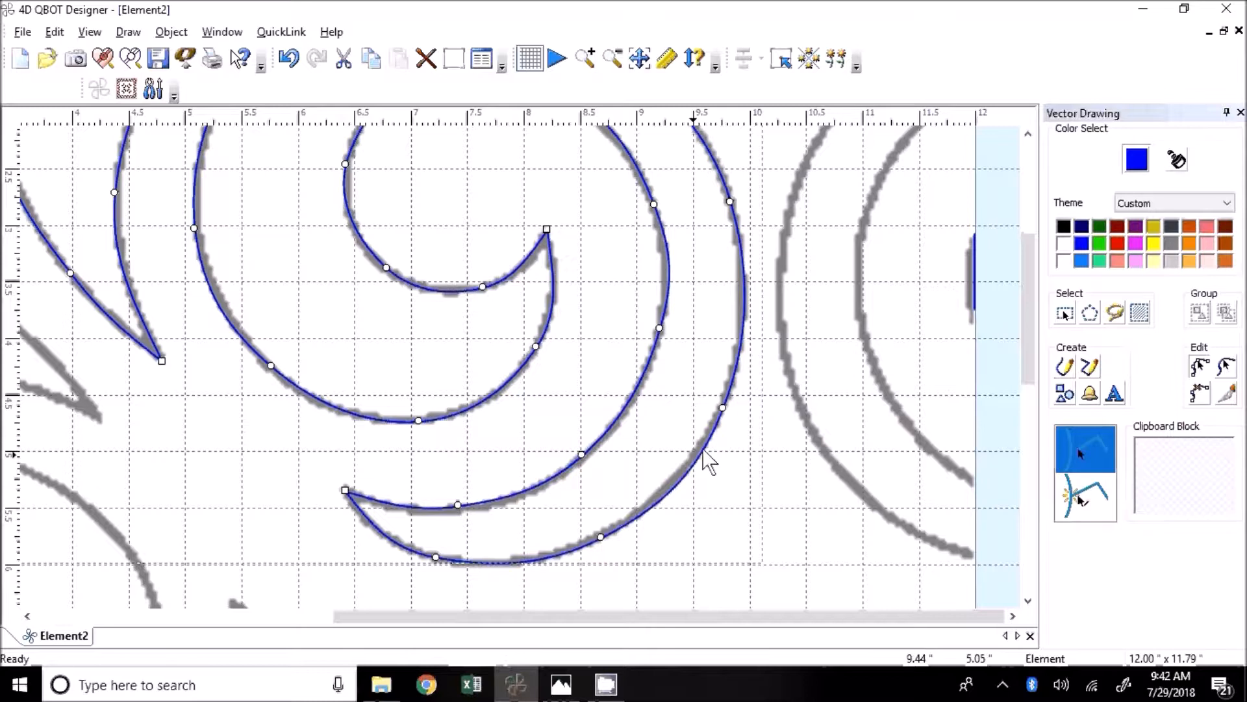
{"action": "left_click_drag", "start_coordinate": [722, 408], "coordinate": [725, 402]}
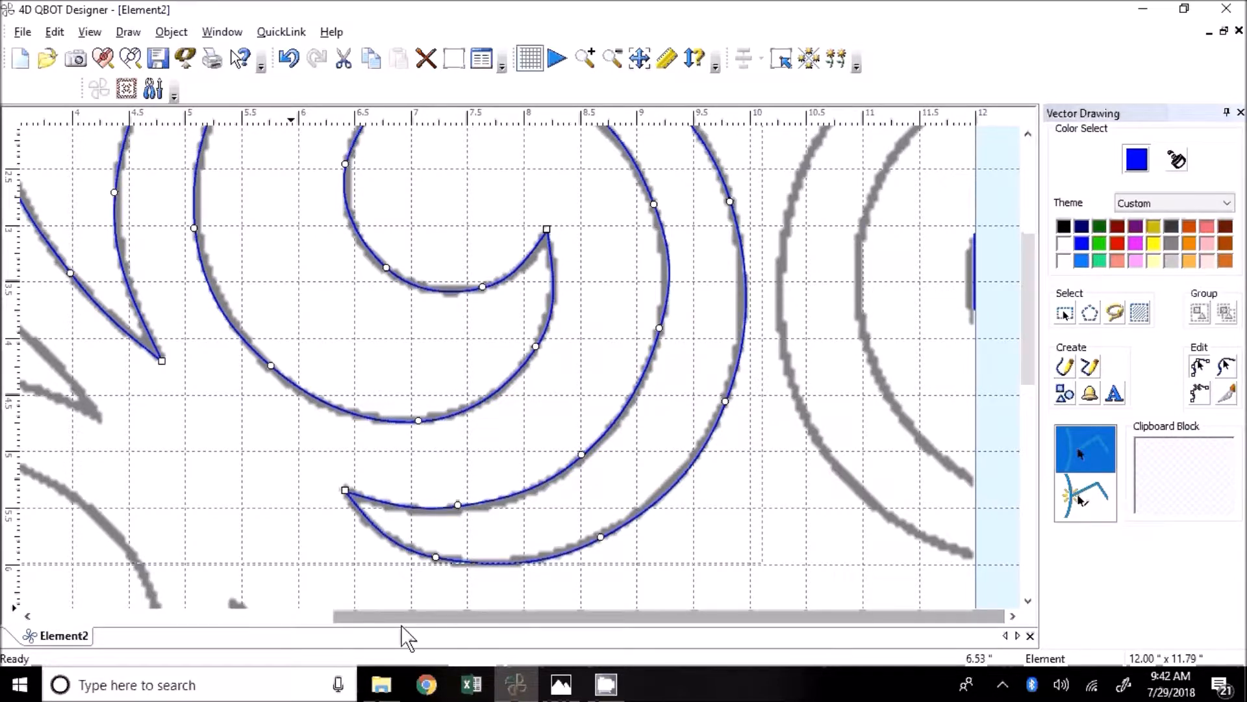
Move the corner point at the diamond's left tip onto the tip of the grey outline
{"action": "scroll", "coordinate": [827, 475], "scroll_direction": "up", "scroll_amount": 3}
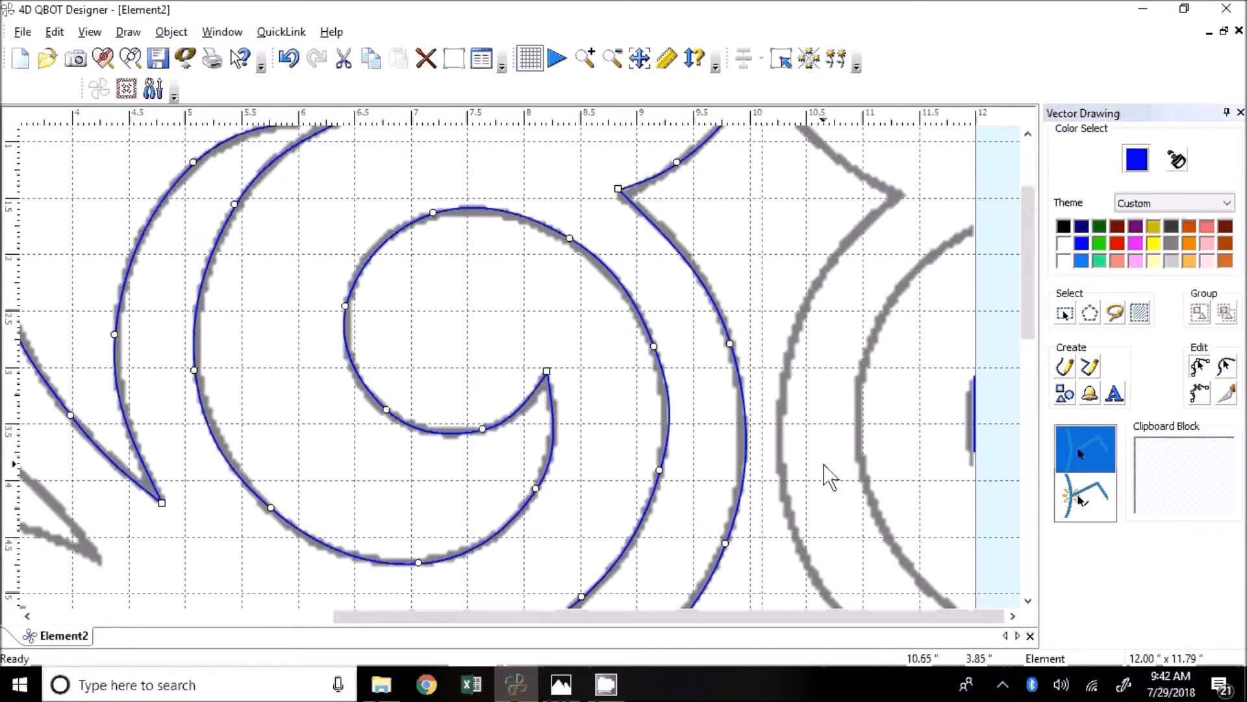
{"action": "scroll", "coordinate": [827, 473], "scroll_direction": "up", "scroll_amount": 3}
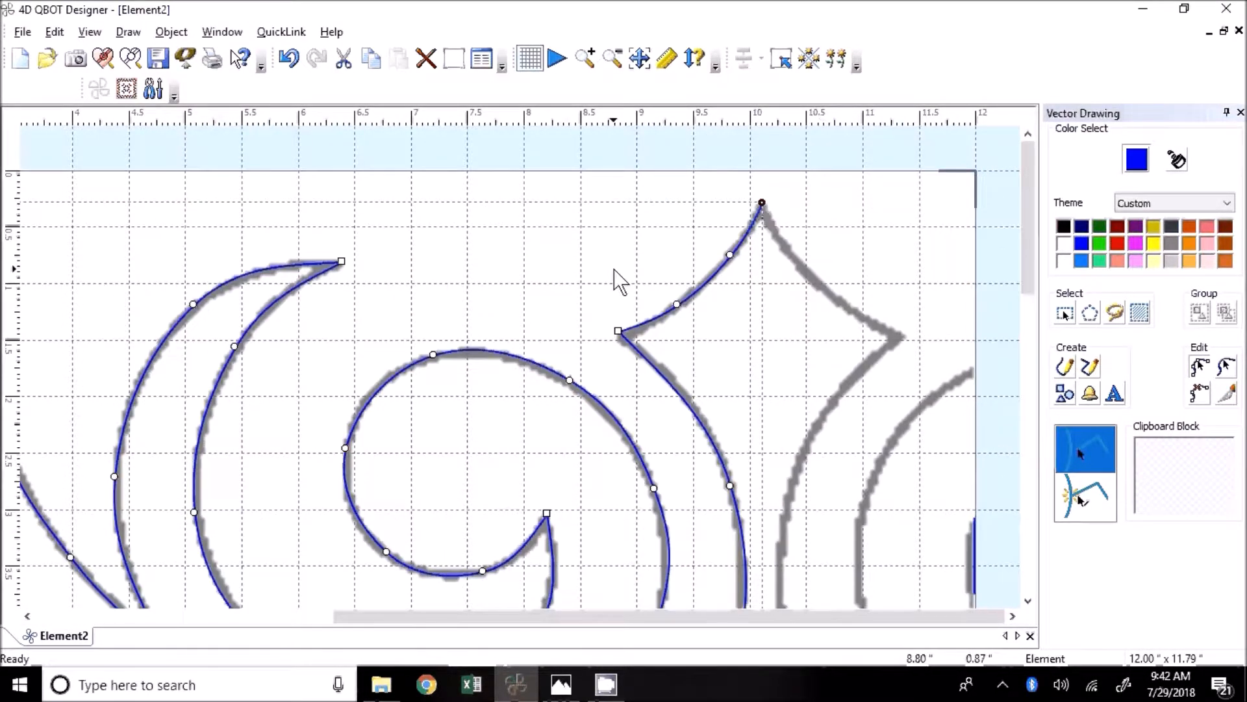
{"action": "left_click_drag", "start_coordinate": [620, 331], "coordinate": [623, 335]}
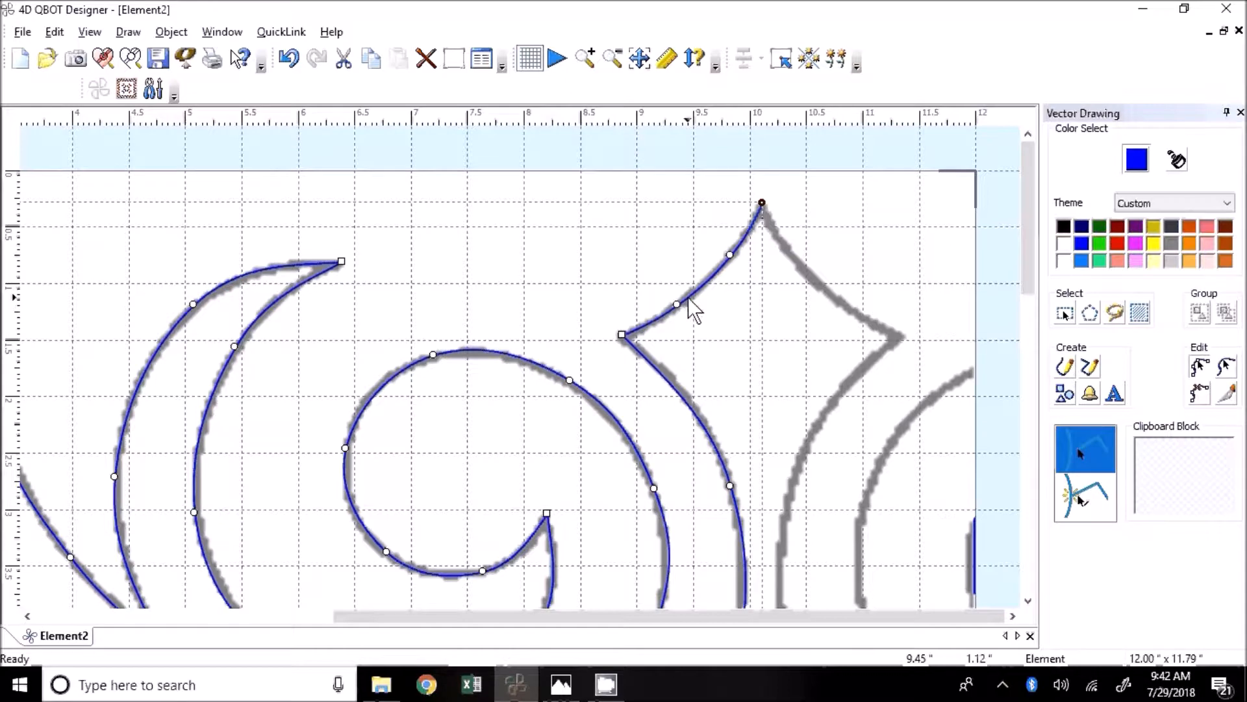
Copy the refined quilt segment to the clipboard and start a new design
{"action": "scroll", "coordinate": [687, 292], "scroll_direction": "down", "scroll_amount": 3}
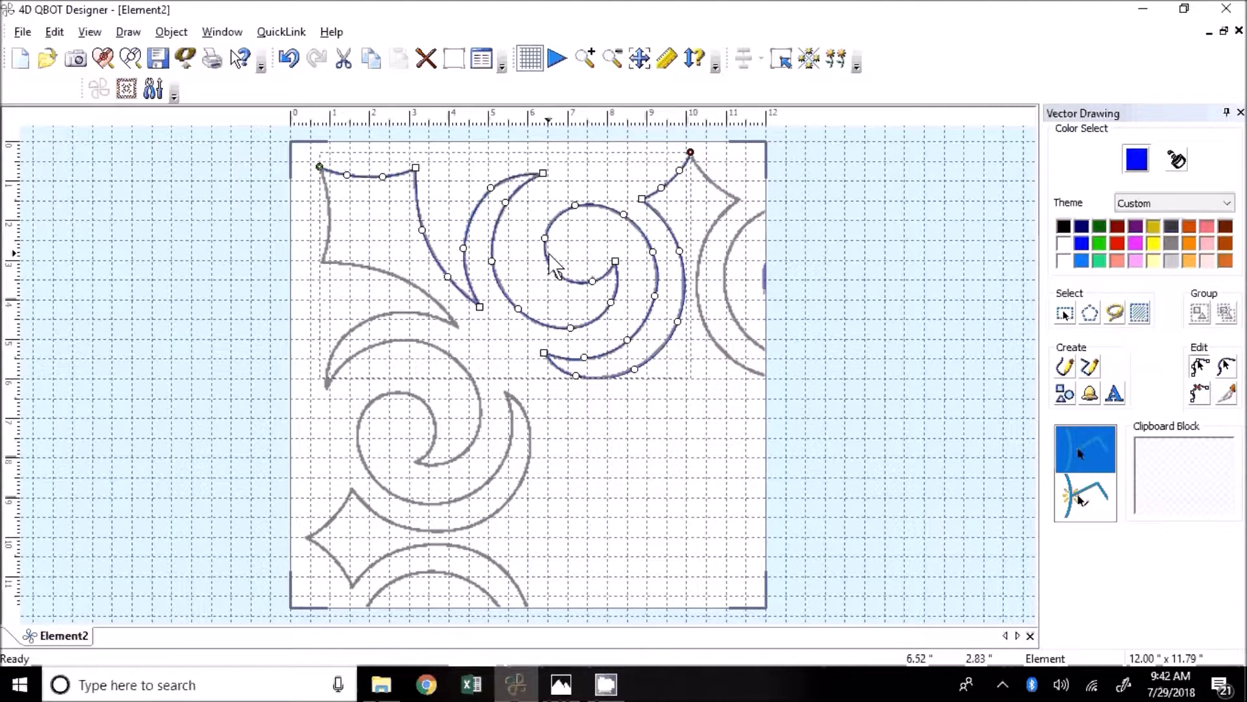
{"action": "key", "text": "ctrl+c"}
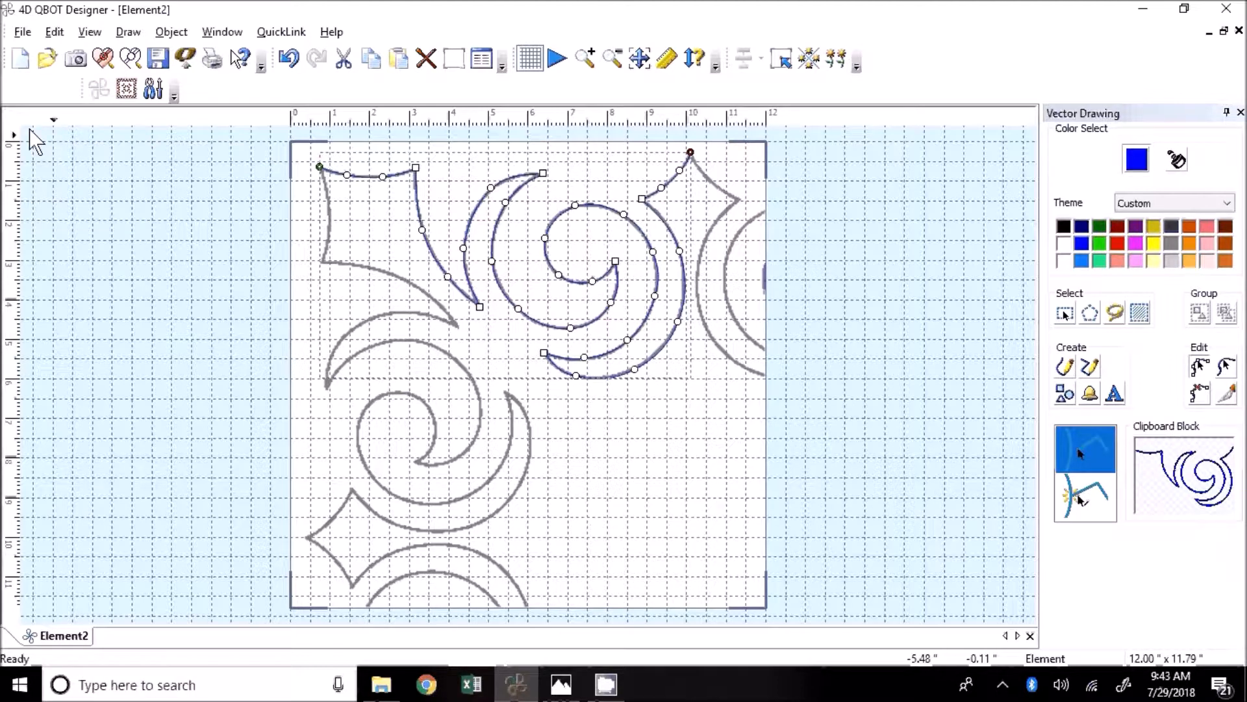
{"action": "left_click", "coordinate": [20, 59]}
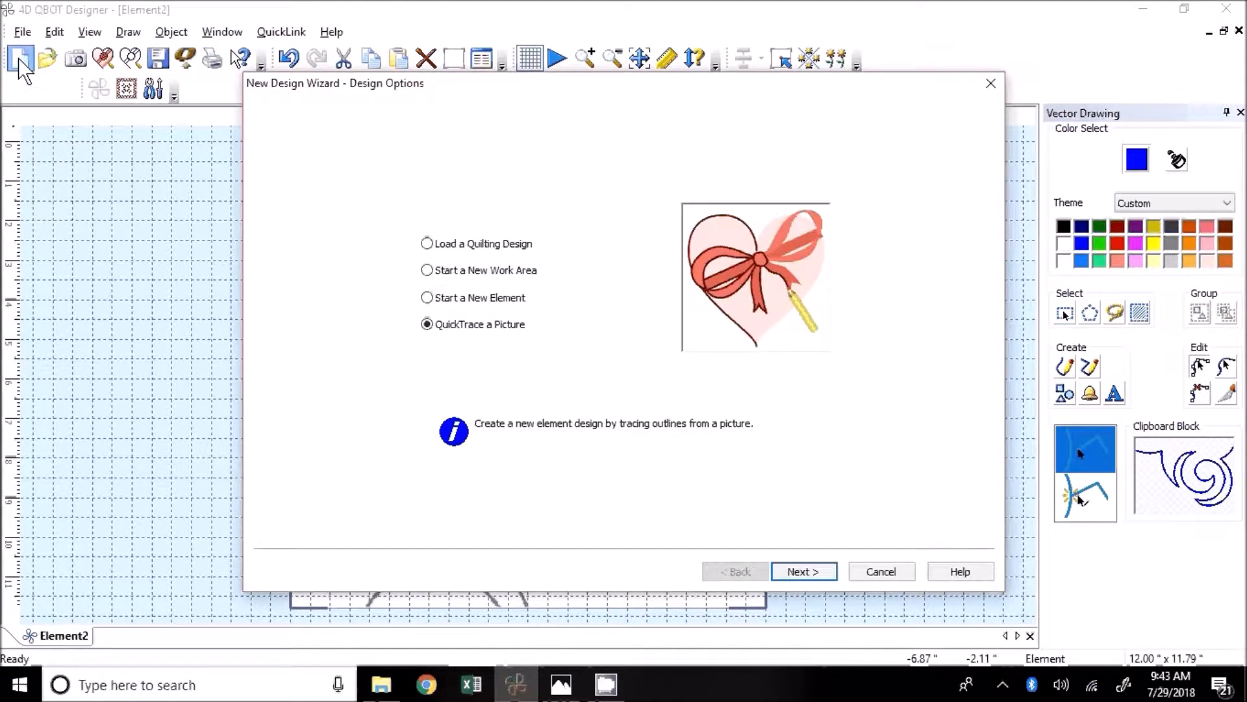
{"action": "left_click", "coordinate": [497, 273]}
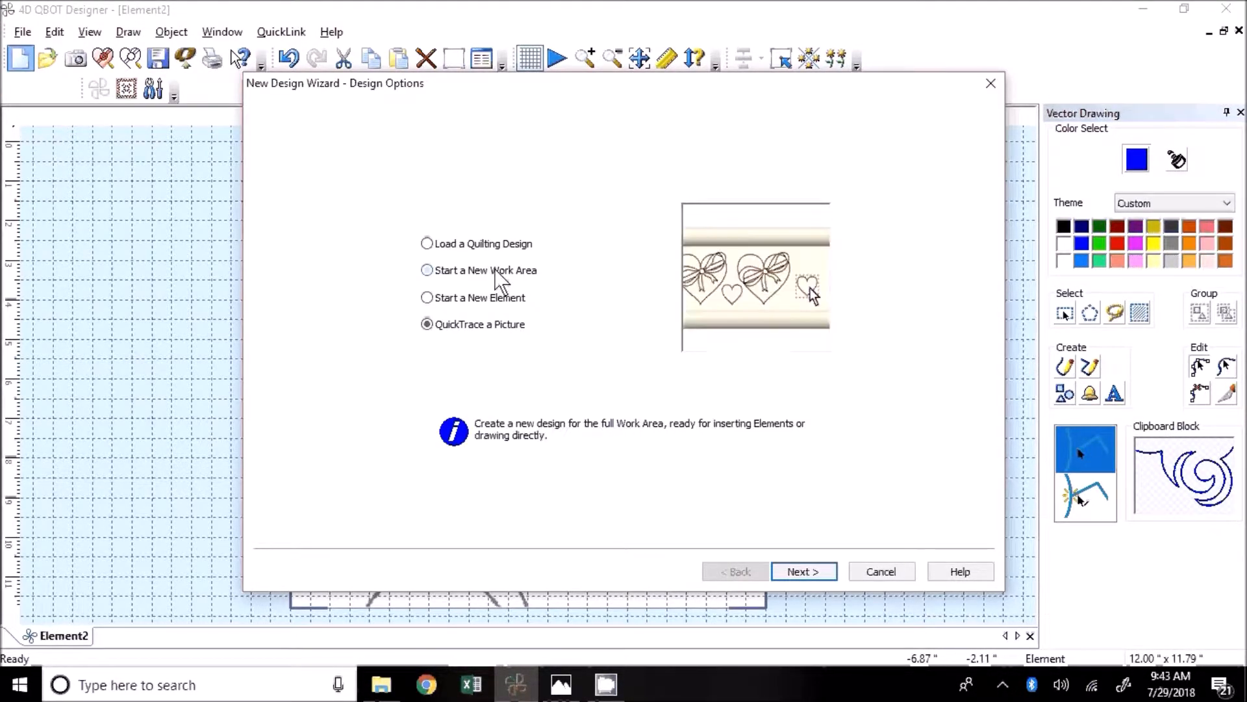
{"action": "left_click", "coordinate": [809, 574]}
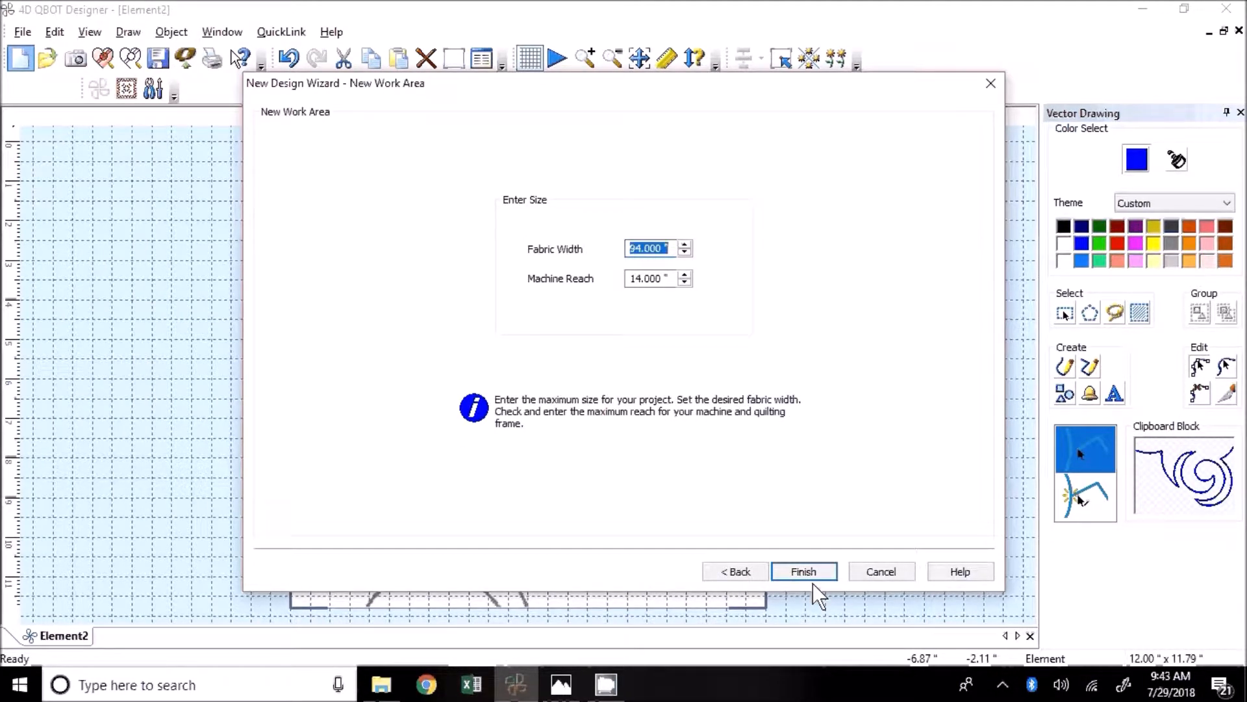
{"action": "left_click", "coordinate": [741, 575]}
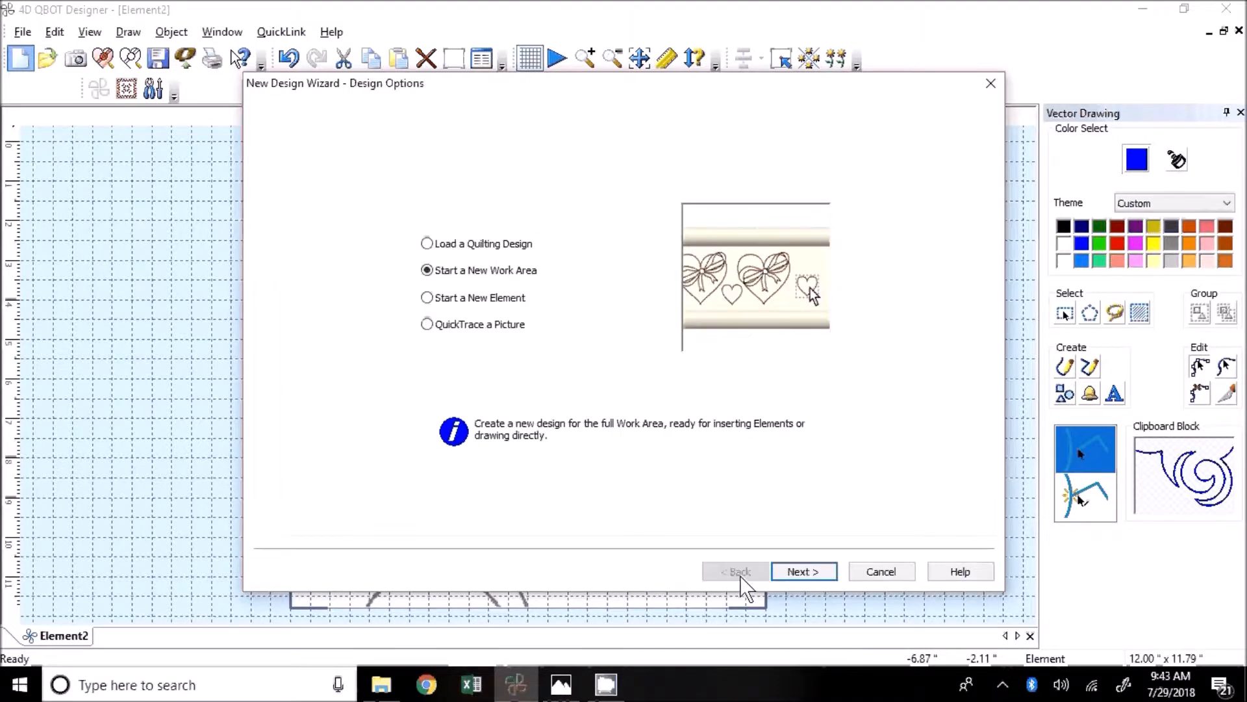
Create a new element with a width of 12.000 inches and a height of 11.791 inches
{"action": "left_click", "coordinate": [434, 297]}
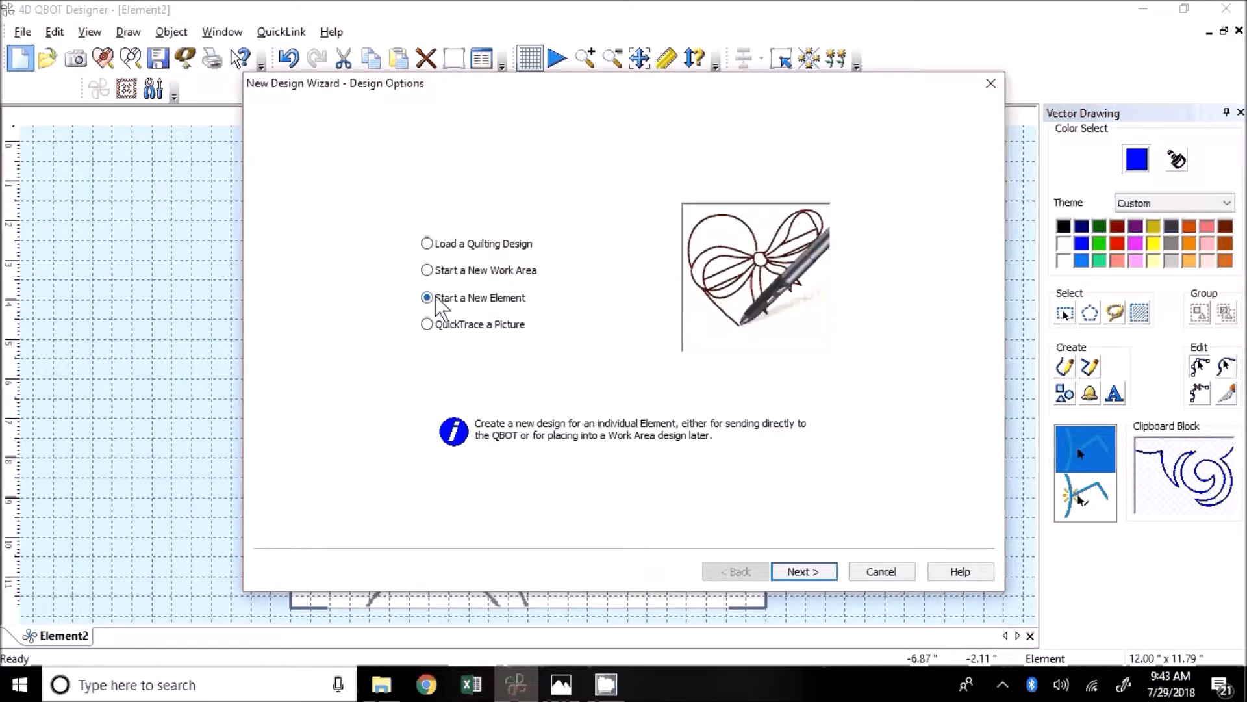
{"action": "left_click", "coordinate": [801, 573]}
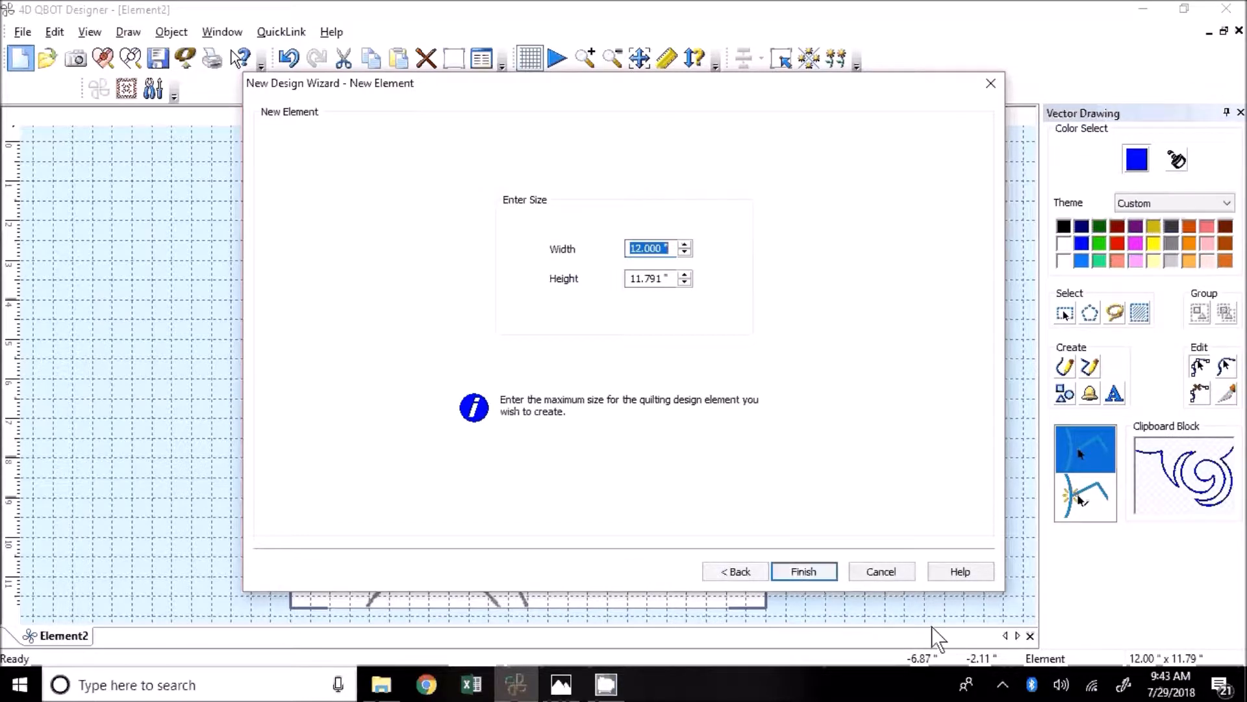
{"action": "left_click", "coordinate": [820, 575]}
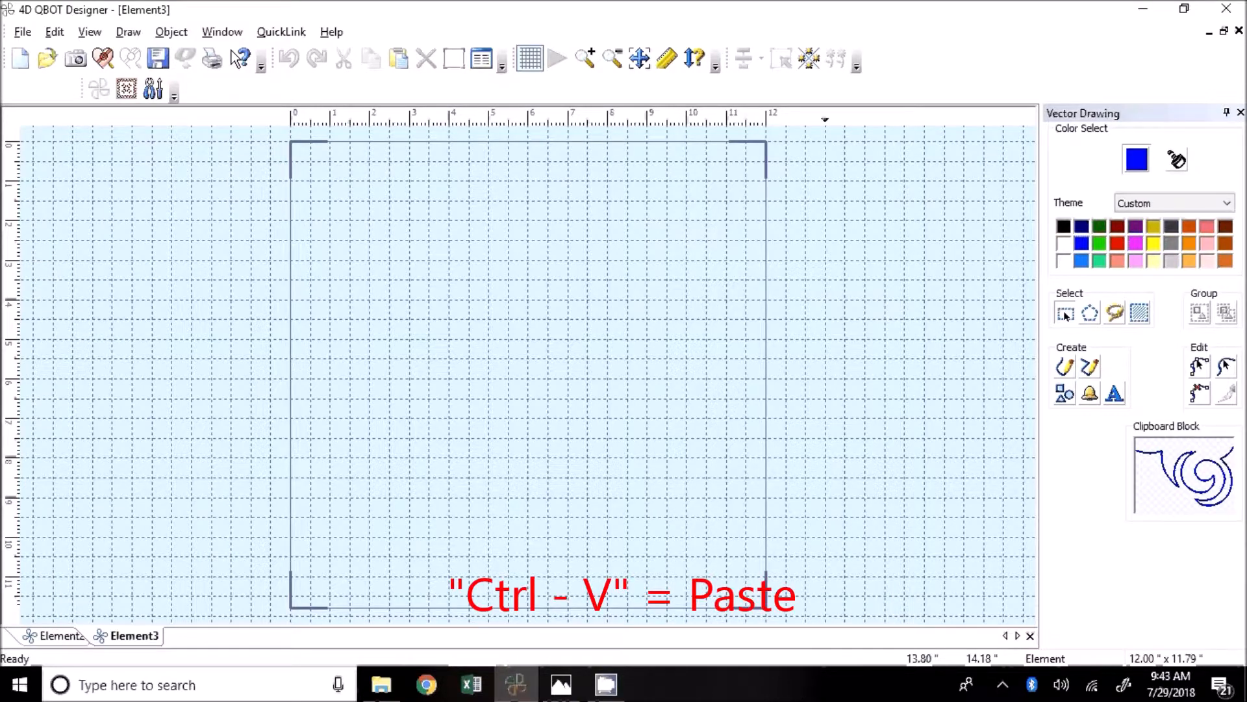
Paste the copied segment into the new element and shift it slightly down and to the right
{"action": "key", "text": "ctrl+v"}
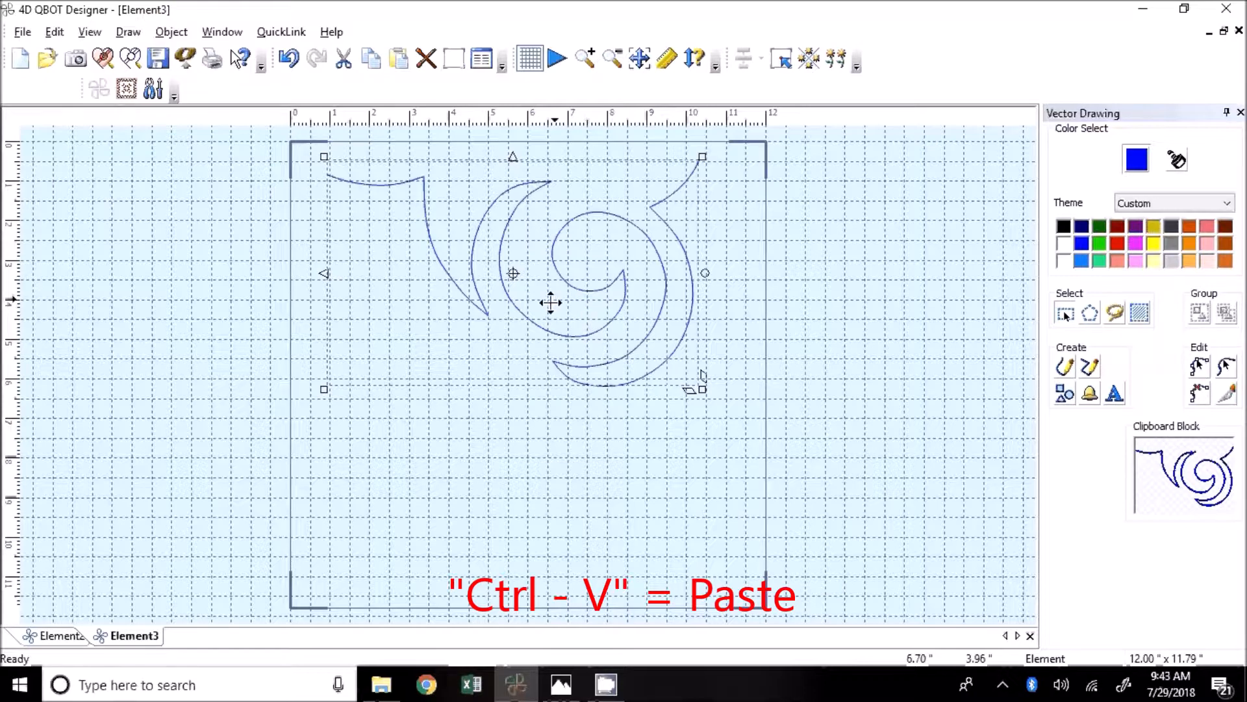
{"action": "left_click_drag", "start_coordinate": [551, 302], "coordinate": [565, 332]}
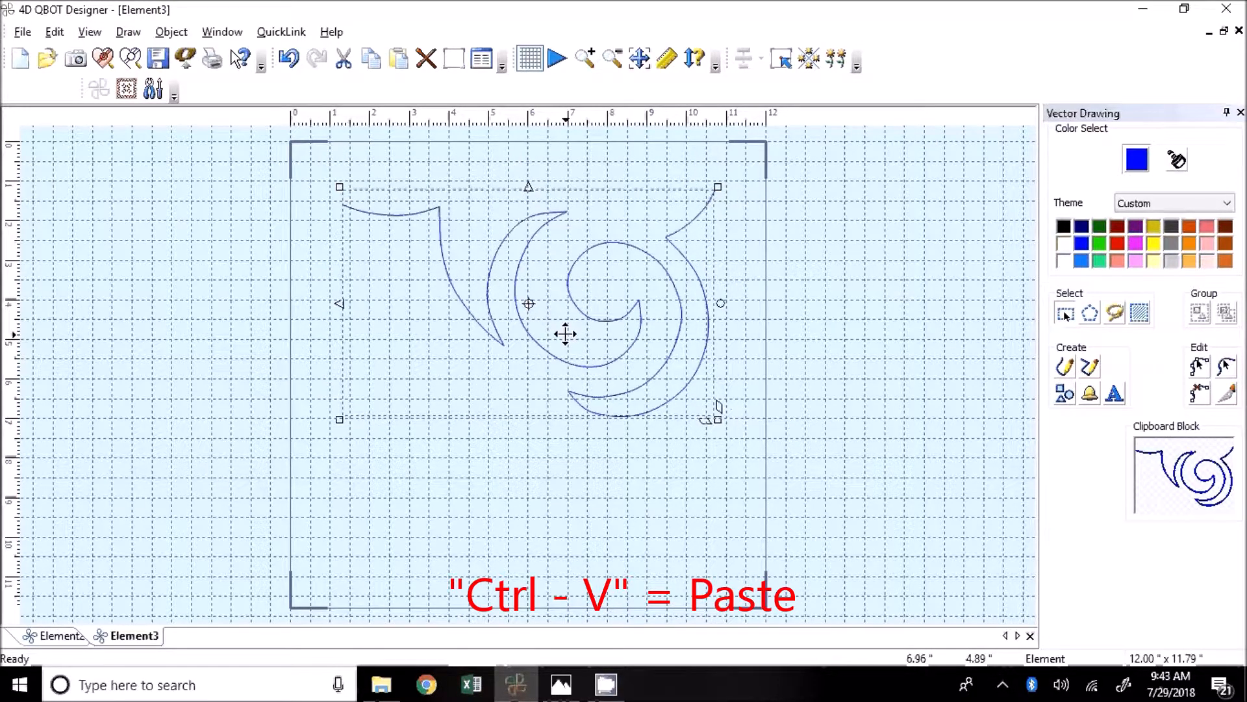
{"action": "left_click", "coordinate": [972, 458]}
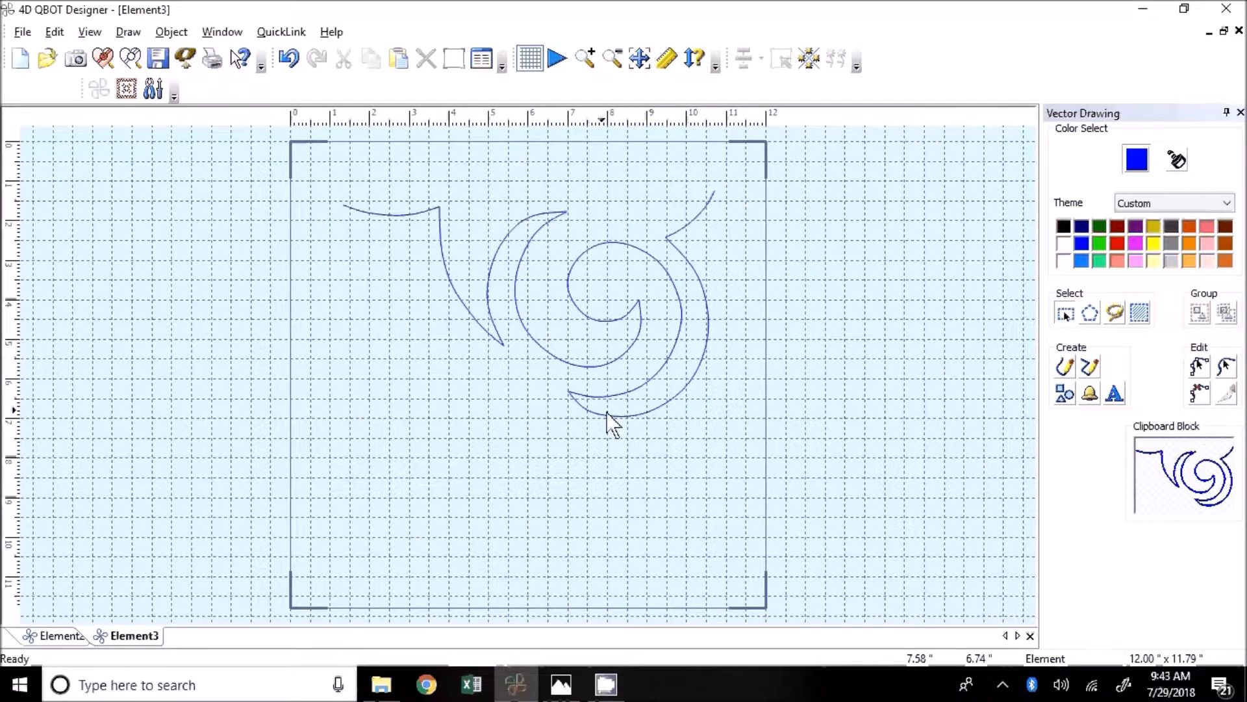
Nudge the point nearest the tail's sharp tip on its outer lower edge slightly upward and deselect the line
{"action": "scroll", "coordinate": [432, 234], "scroll_direction": "up", "scroll_amount": 3}
{"action": "scroll", "coordinate": [432, 245], "scroll_direction": "up", "scroll_amount": 1}
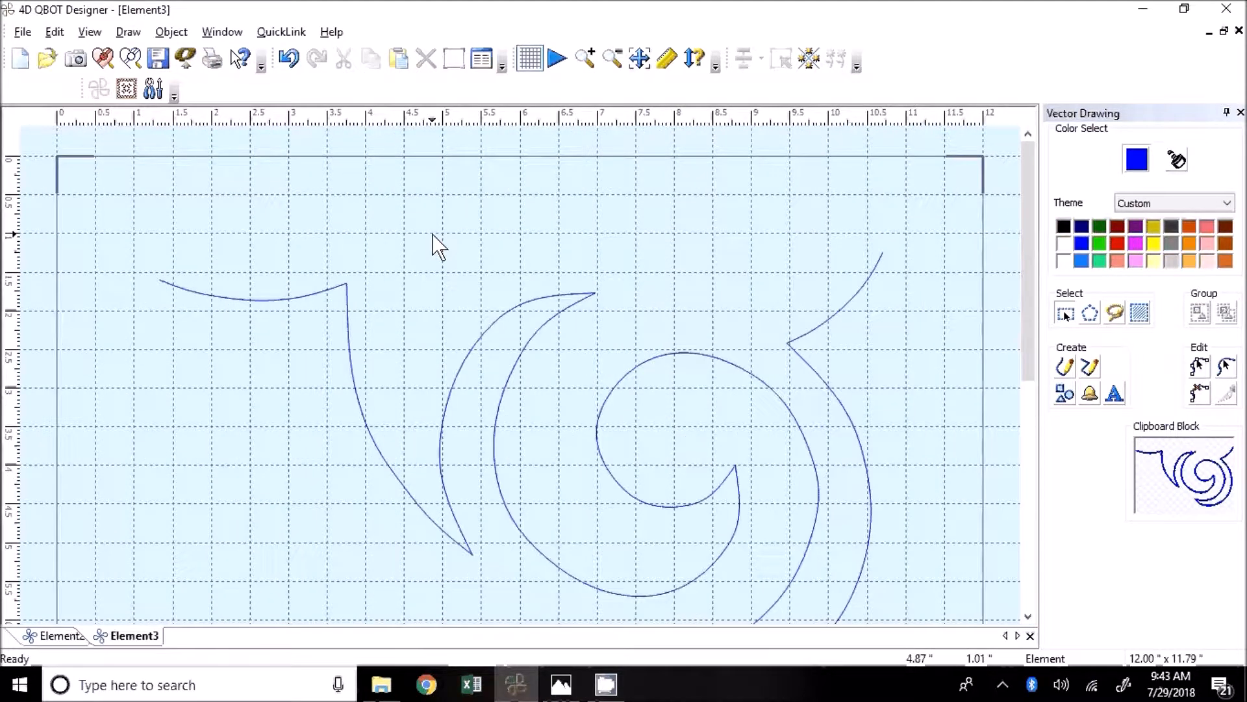
{"action": "scroll", "coordinate": [433, 235], "scroll_direction": "down", "scroll_amount": 1}
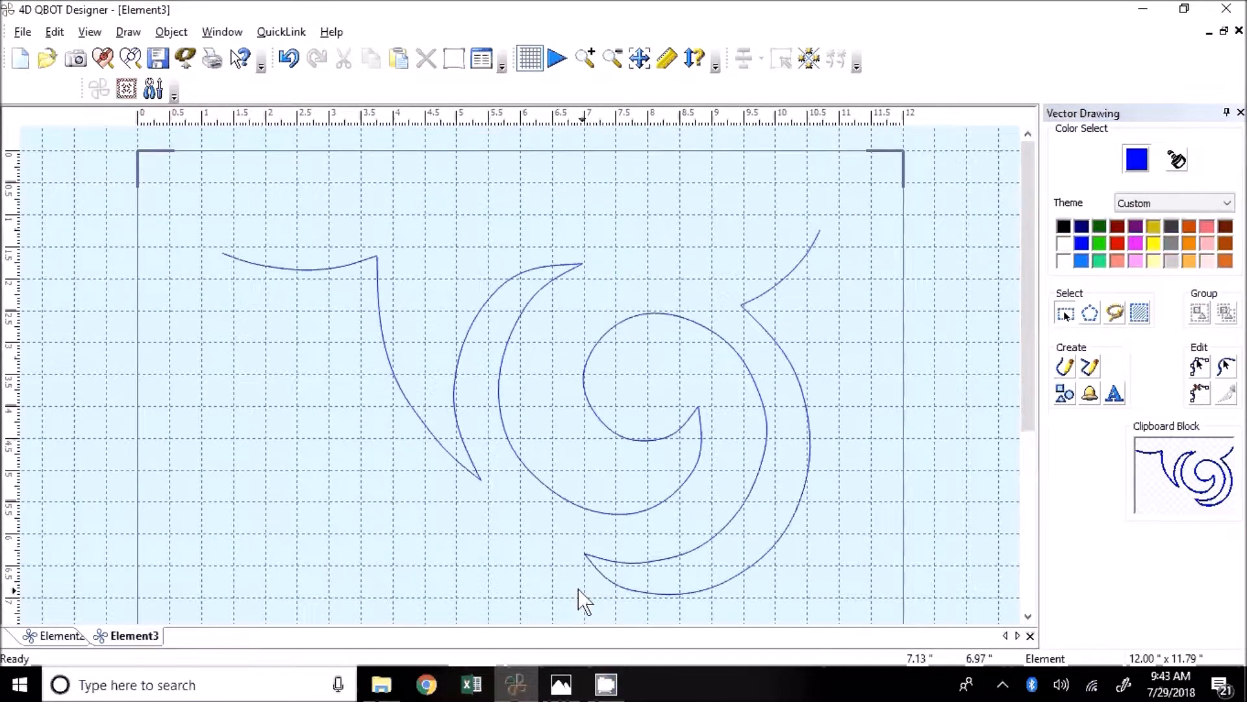
{"action": "scroll", "coordinate": [634, 567], "scroll_direction": "down", "scroll_amount": 1}
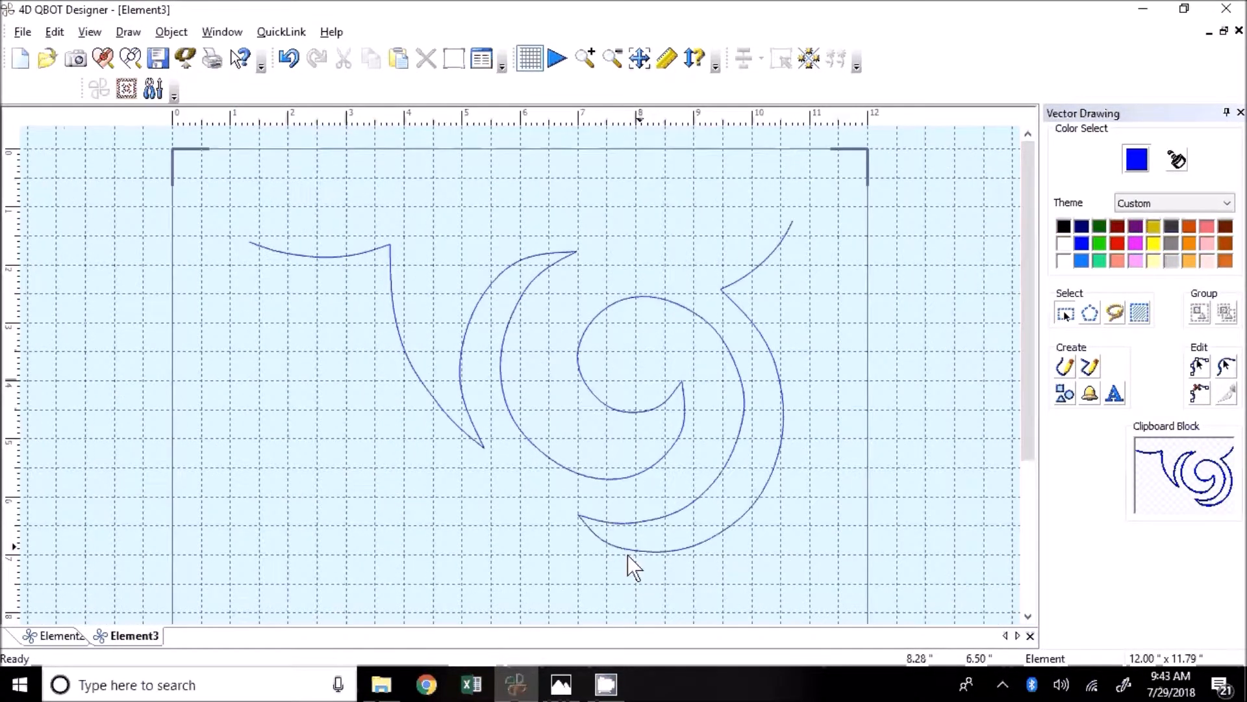
{"action": "scroll", "coordinate": [627, 559], "scroll_direction": "up", "scroll_amount": 2}
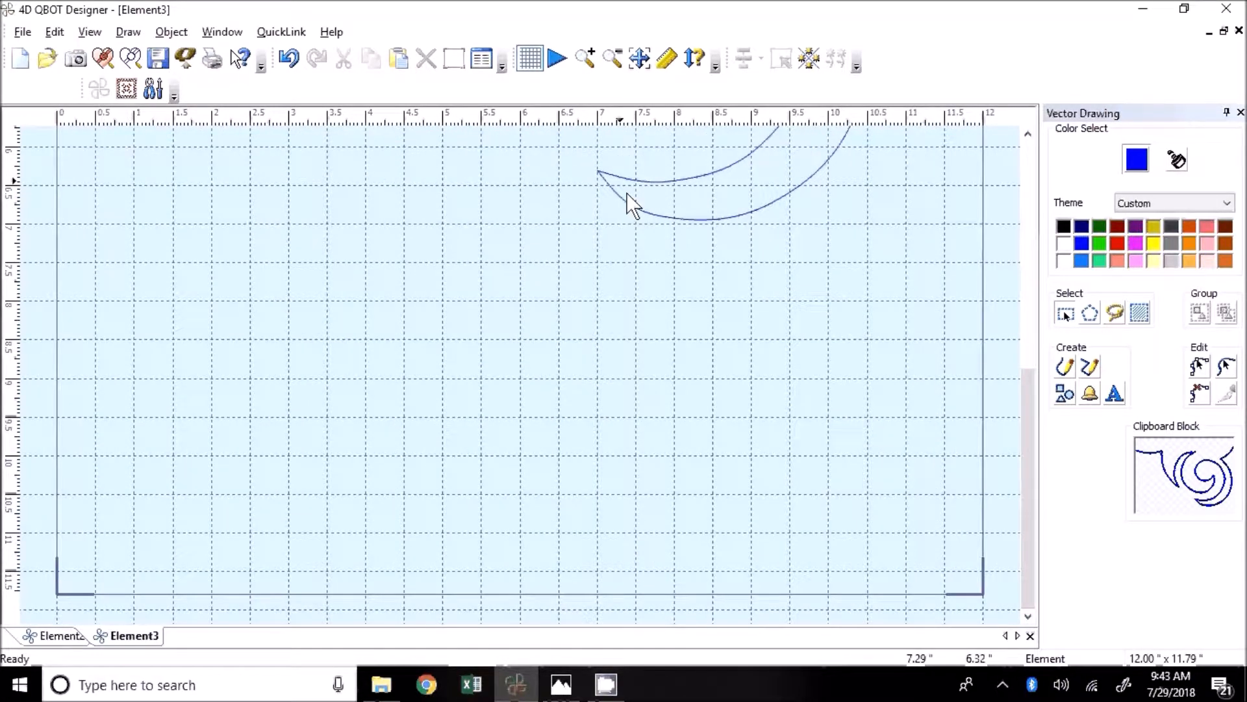
{"action": "left_click", "coordinate": [1201, 367]}
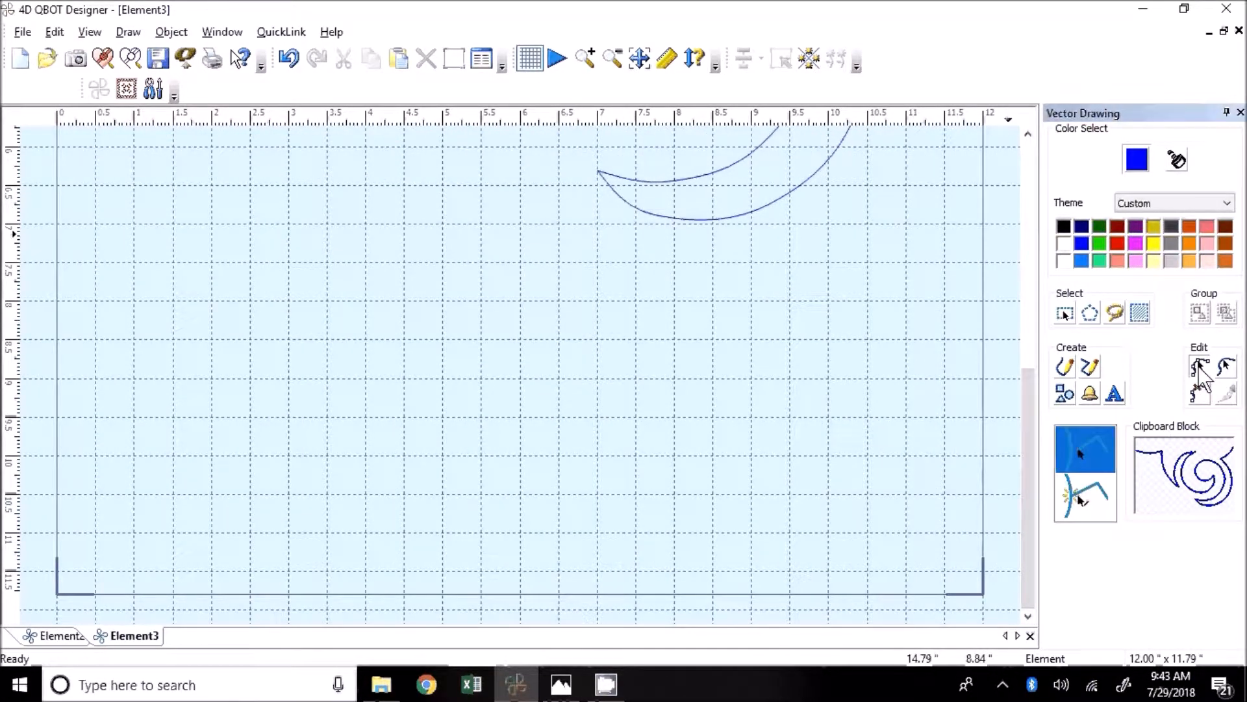
{"action": "left_click", "coordinate": [767, 204]}
{"action": "left_click_drag", "start_coordinate": [659, 216], "coordinate": [662, 213]}
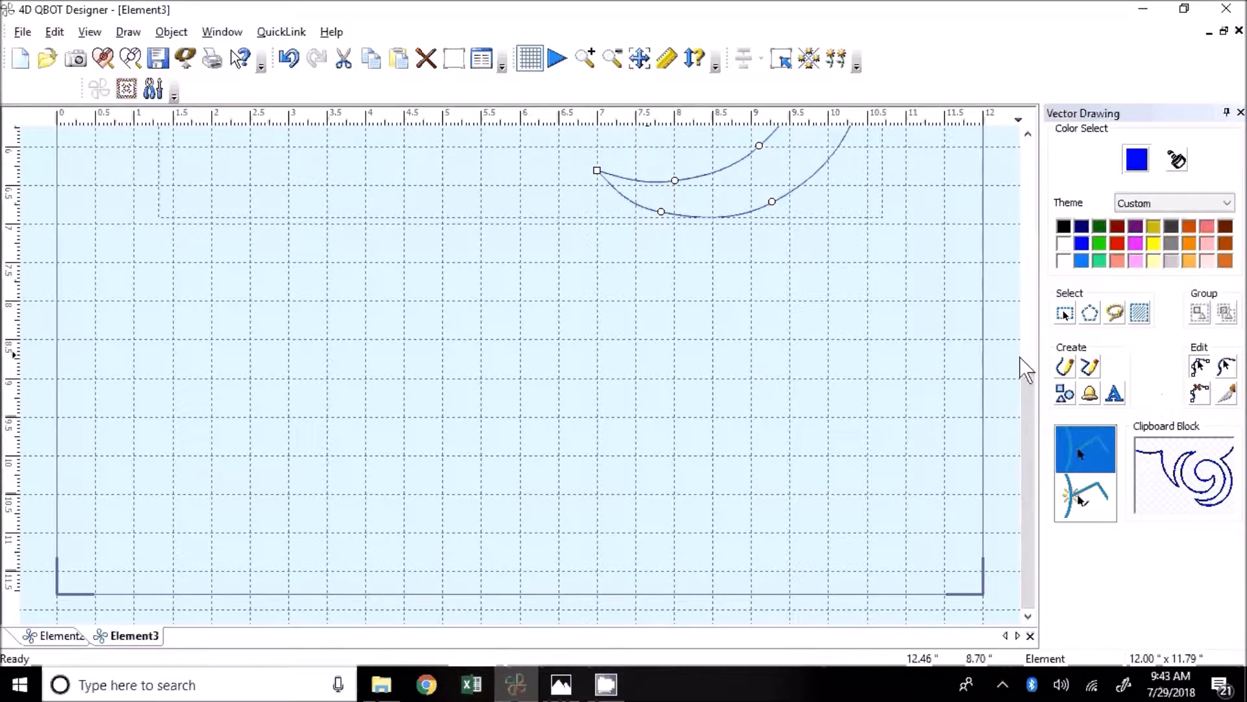
{"action": "left_click", "coordinate": [1065, 314]}
{"action": "left_click", "coordinate": [783, 377]}
Delete the point nearest the tail's sharp tip on its outer lower edge and move the neighbouring point closer to the tip
{"action": "scroll", "coordinate": [785, 377], "scroll_direction": "up", "scroll_amount": 2}
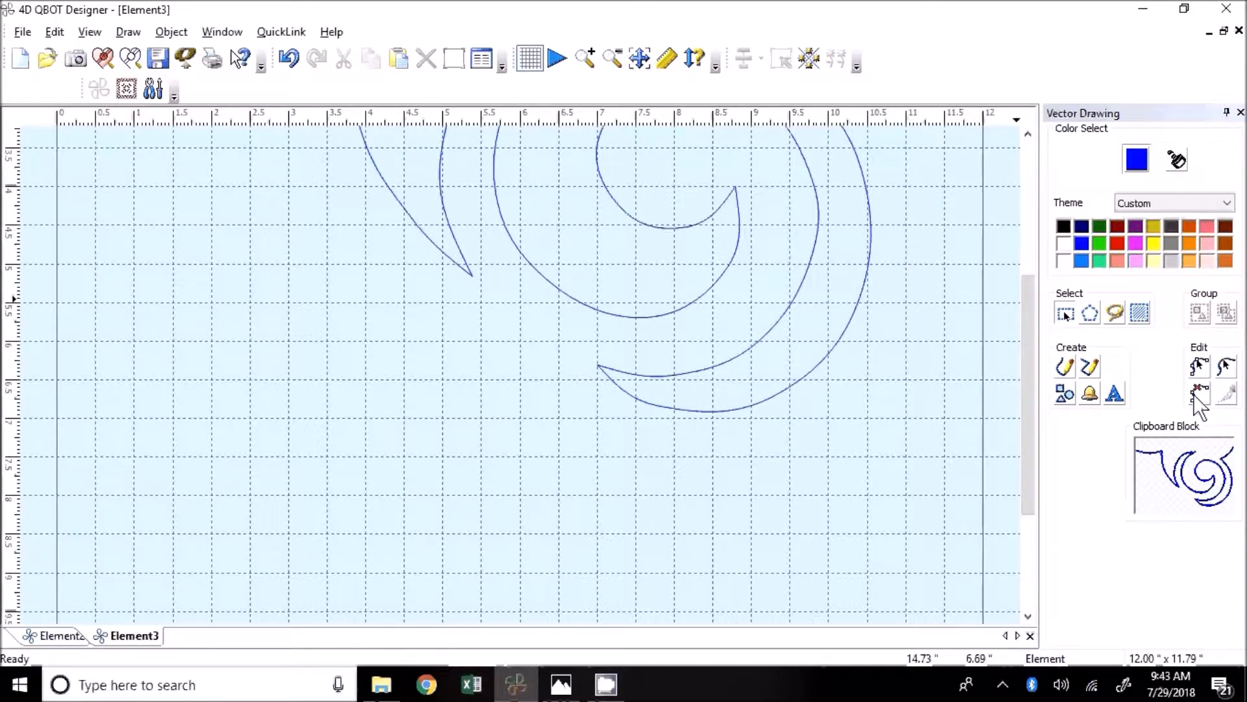
{"action": "left_click", "coordinate": [1200, 367]}
{"action": "left_click", "coordinate": [709, 408]}
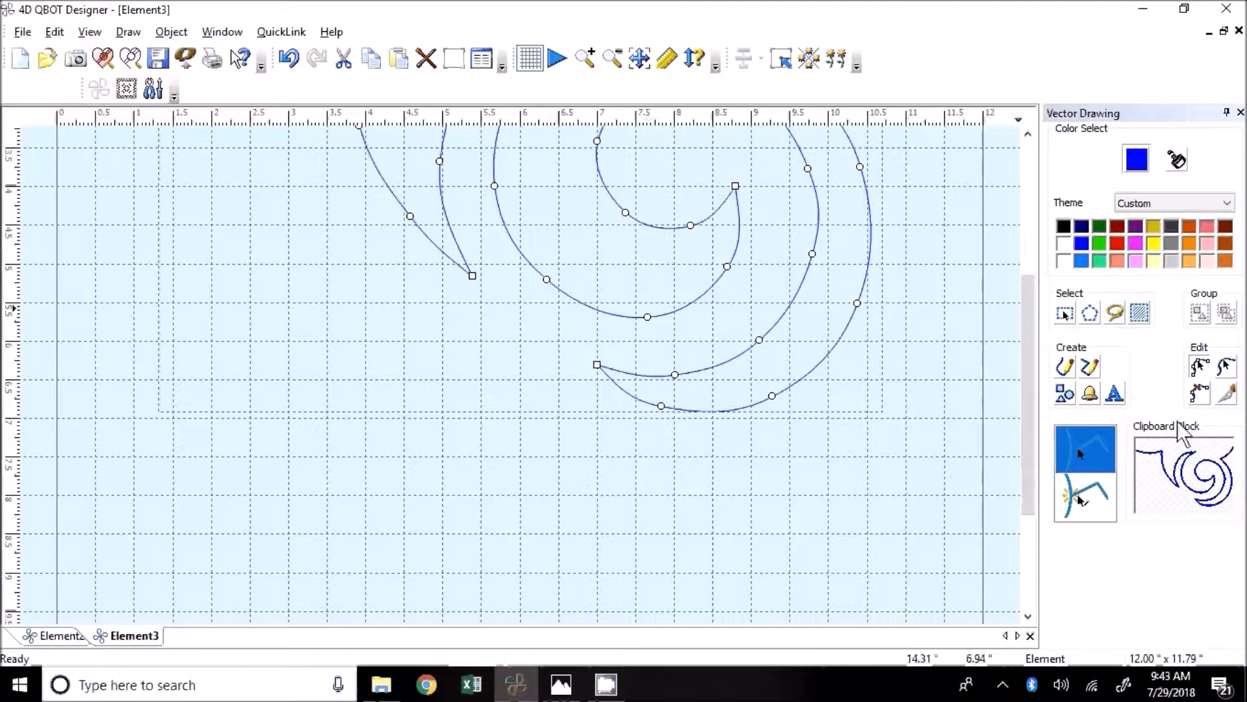
{"action": "left_click", "coordinate": [1199, 393]}
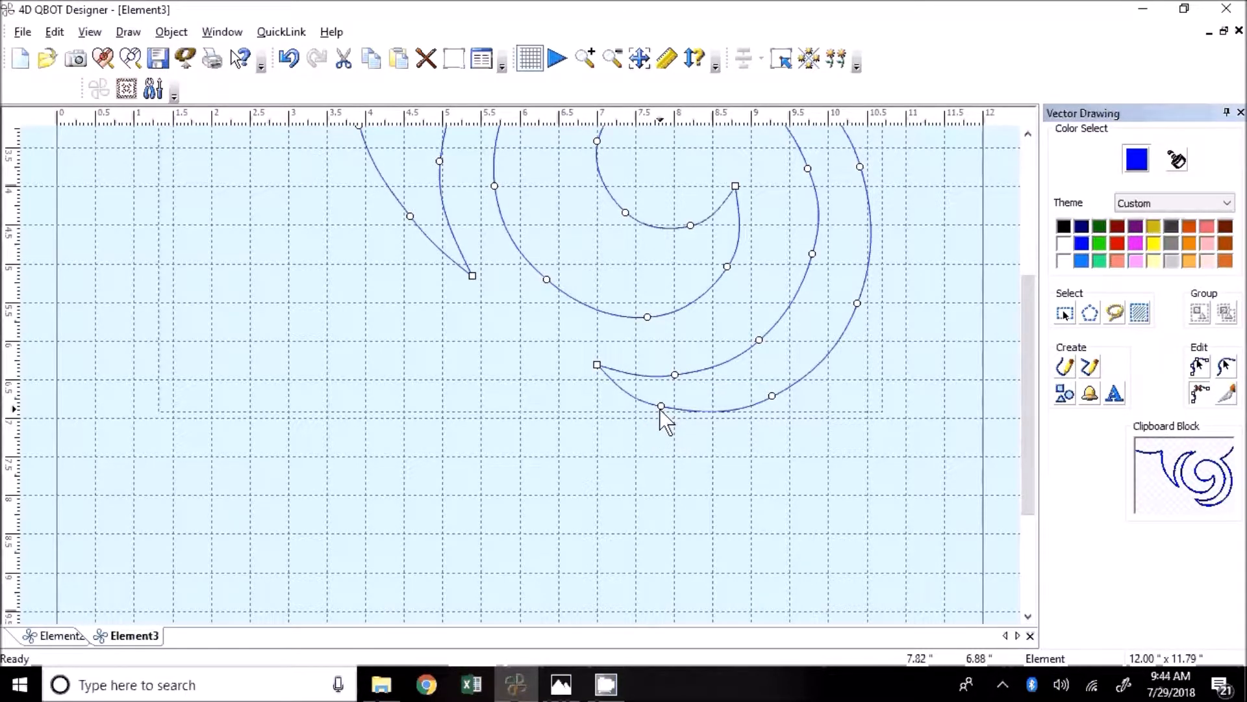
{"action": "left_click", "coordinate": [661, 407]}
{"action": "left_click", "coordinate": [1200, 366]}
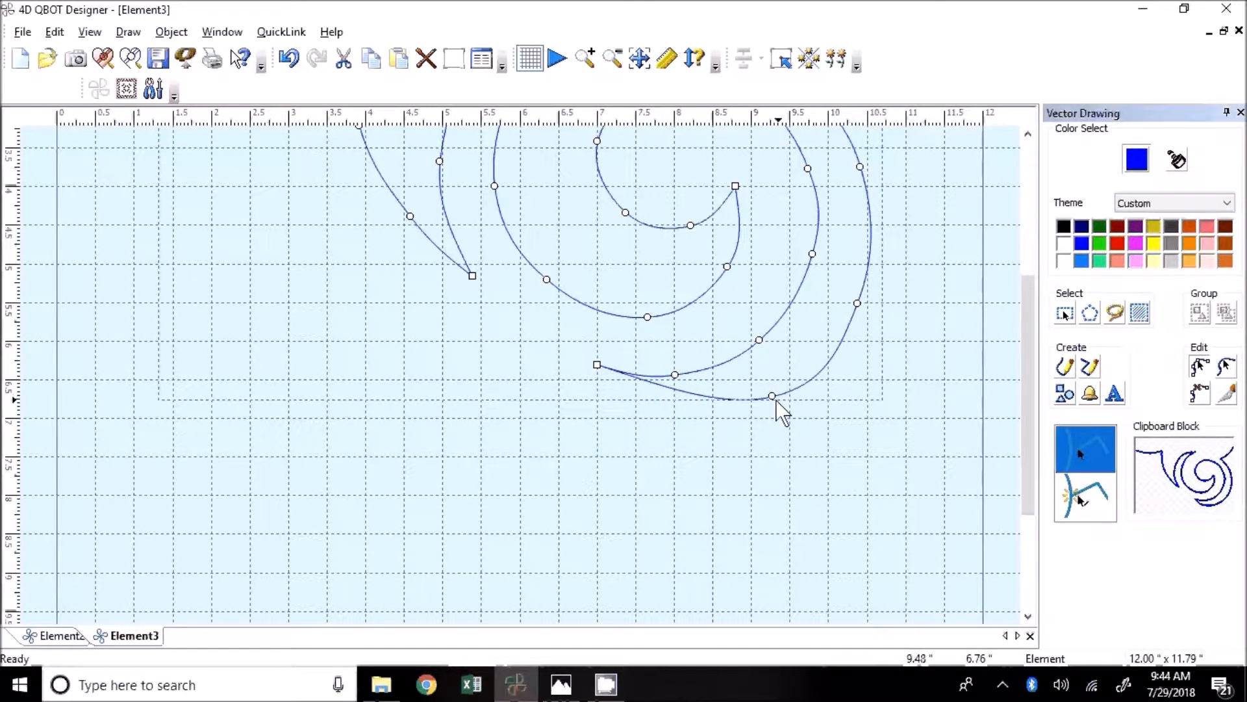
{"action": "left_click_drag", "start_coordinate": [772, 397], "coordinate": [725, 406]}
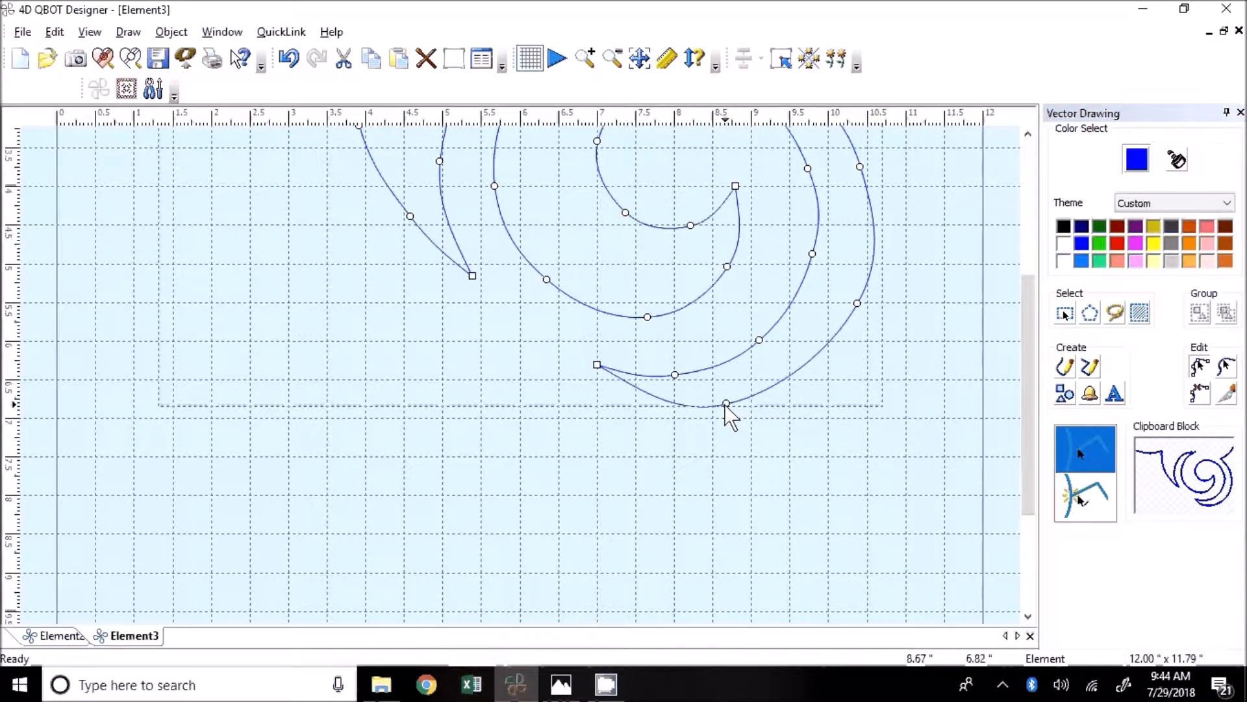
Undo the point deletion near the tail's tip, then slightly adjust the points along its outer edge to smooth the curve
{"action": "key", "text": "ctrl+z"}
{"action": "key", "text": "ctrl+z"}
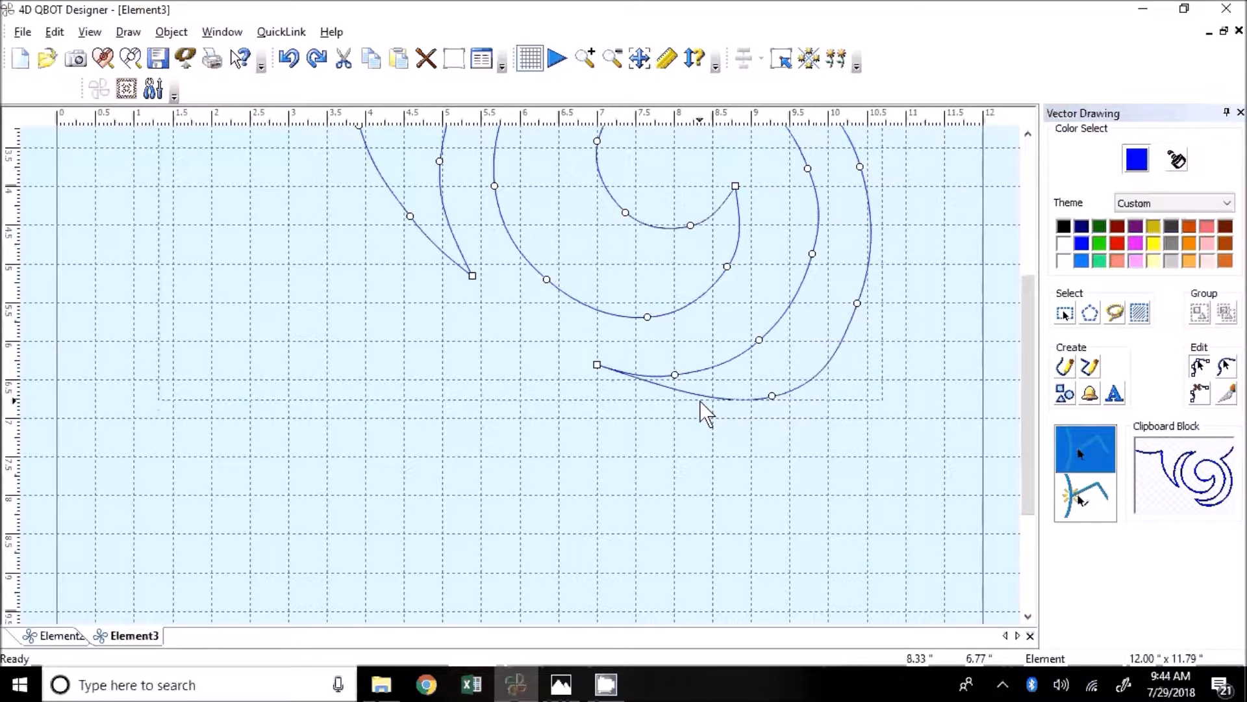
{"action": "key", "text": "ctrl+z"}
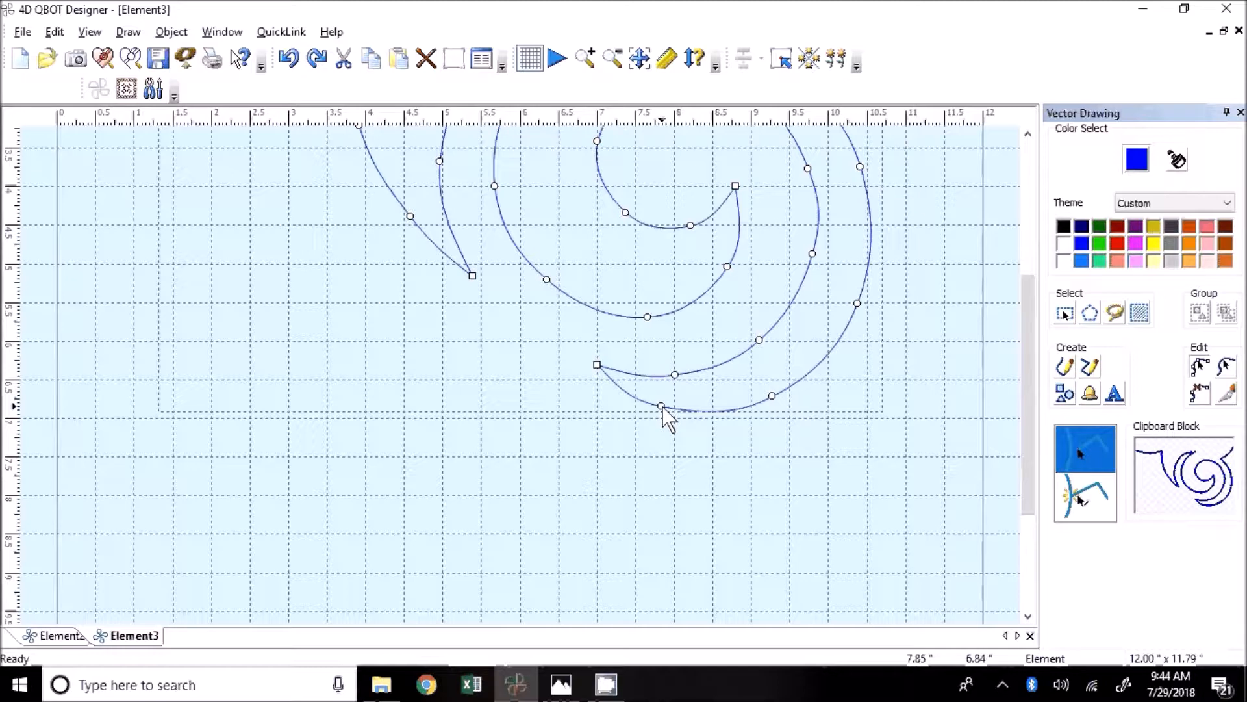
{"action": "left_click_drag", "start_coordinate": [661, 406], "coordinate": [781, 391]}
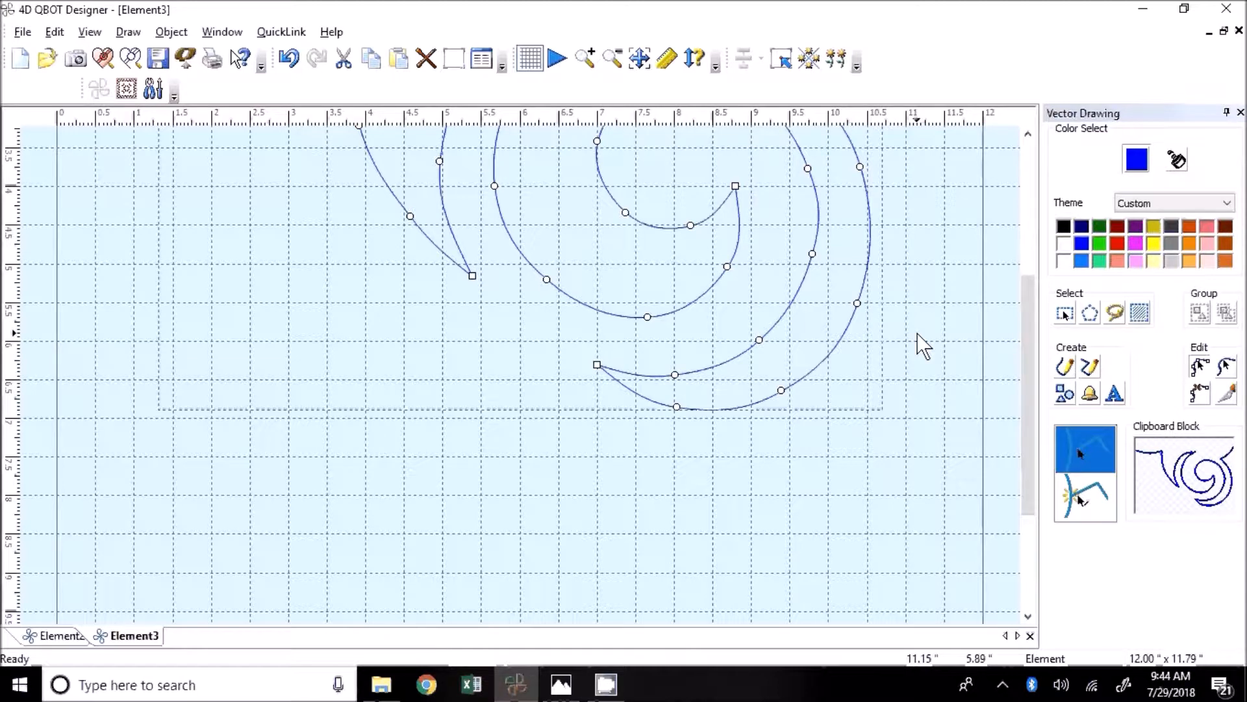
{"action": "left_click_drag", "start_coordinate": [858, 303], "coordinate": [859, 301]}
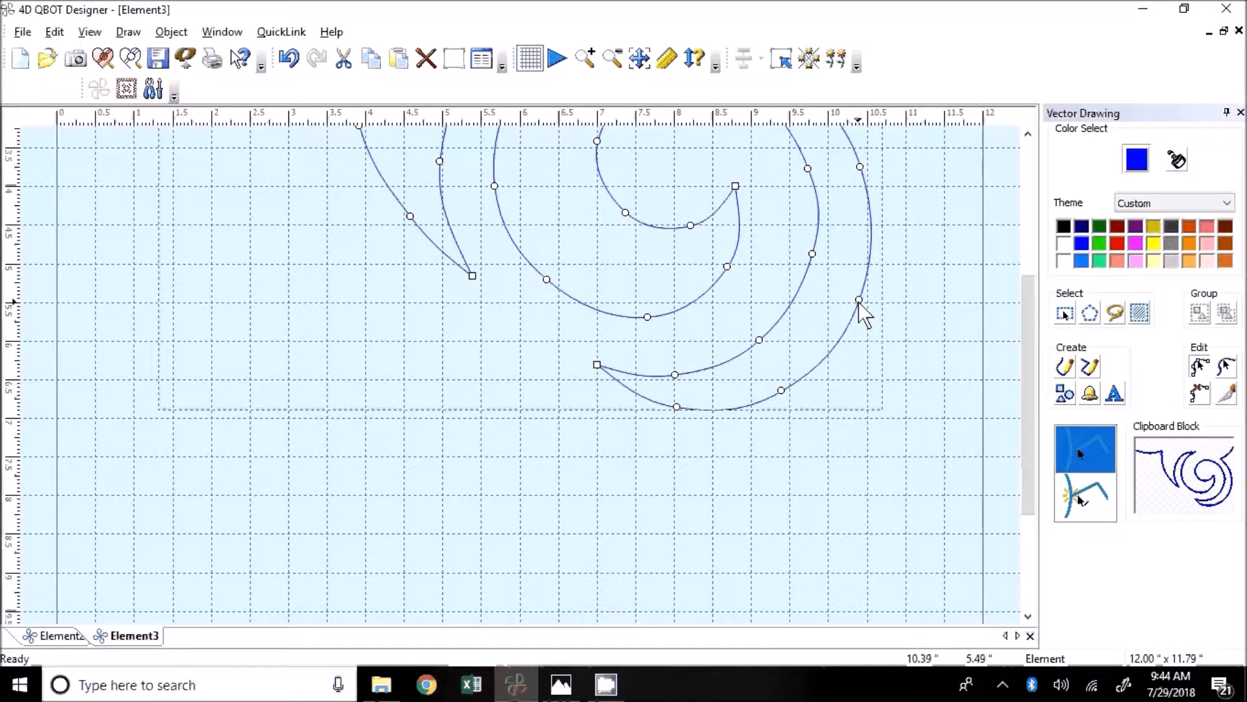
Nudge the point below the spiral's inner tip slightly down and left, and the spiral's inner lower-left point slightly left
{"action": "scroll", "coordinate": [858, 301], "scroll_direction": "up", "scroll_amount": 3}
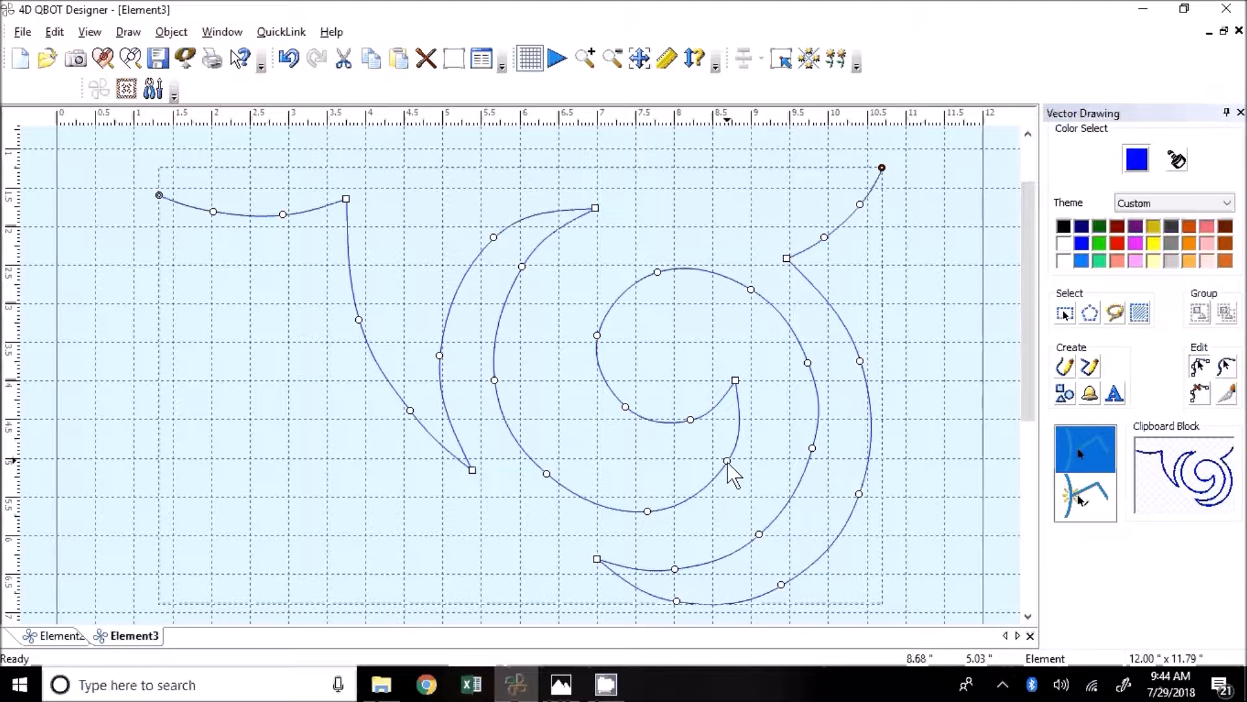
{"action": "left_click_drag", "start_coordinate": [728, 462], "coordinate": [723, 467]}
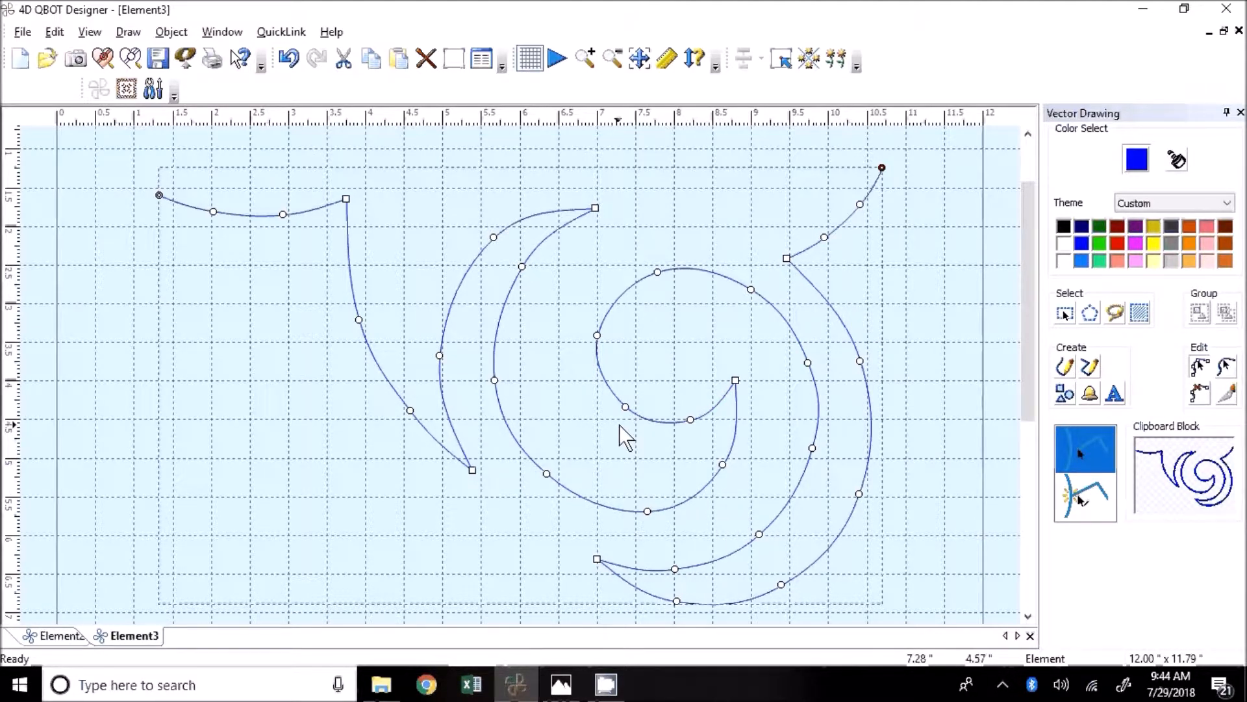
{"action": "left_click_drag", "start_coordinate": [625, 407], "coordinate": [623, 407]}
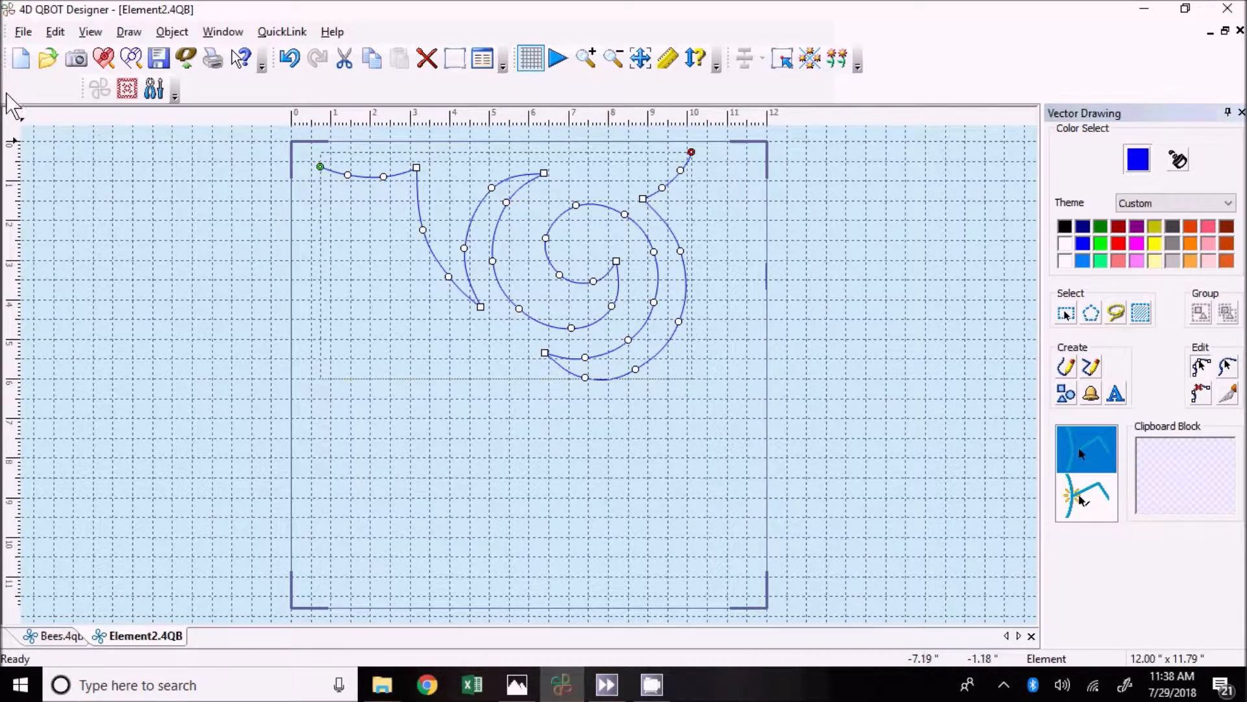
Resize Element2's design area to 20 by 20 inches and delete the short stray line to the right of the segment
{"action": "left_click", "coordinate": [57, 33]}
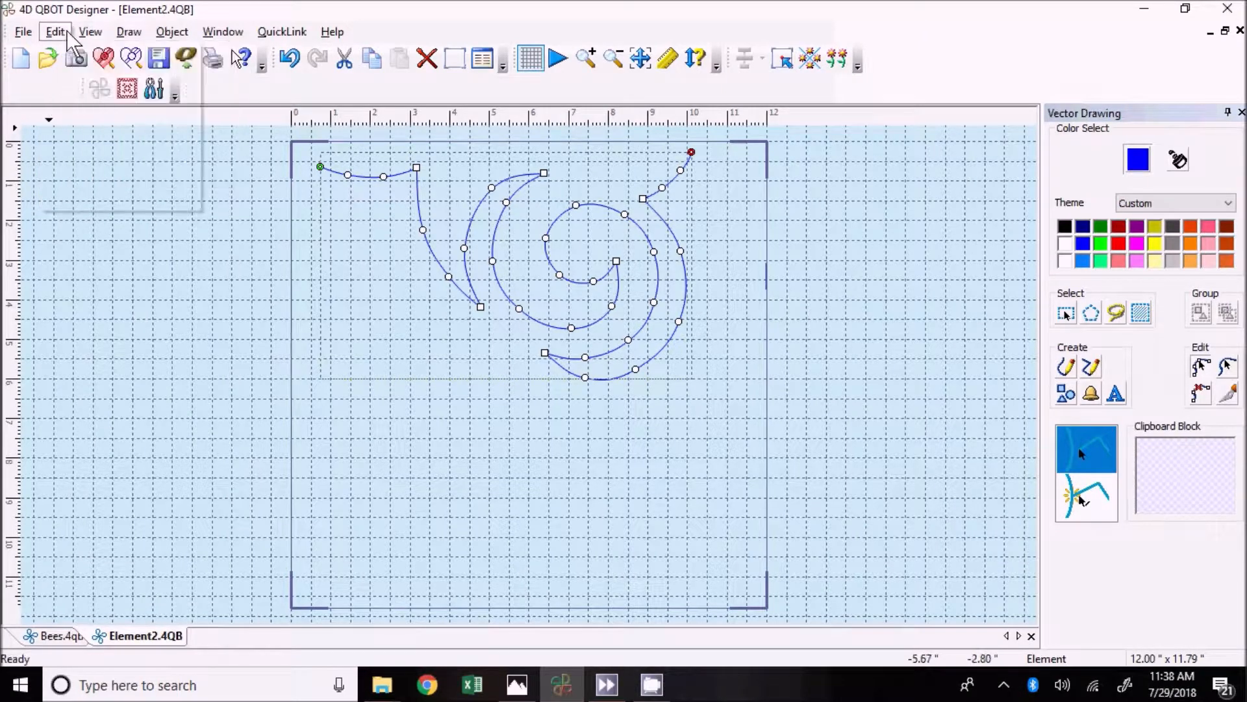
{"action": "left_click", "coordinate": [98, 178]}
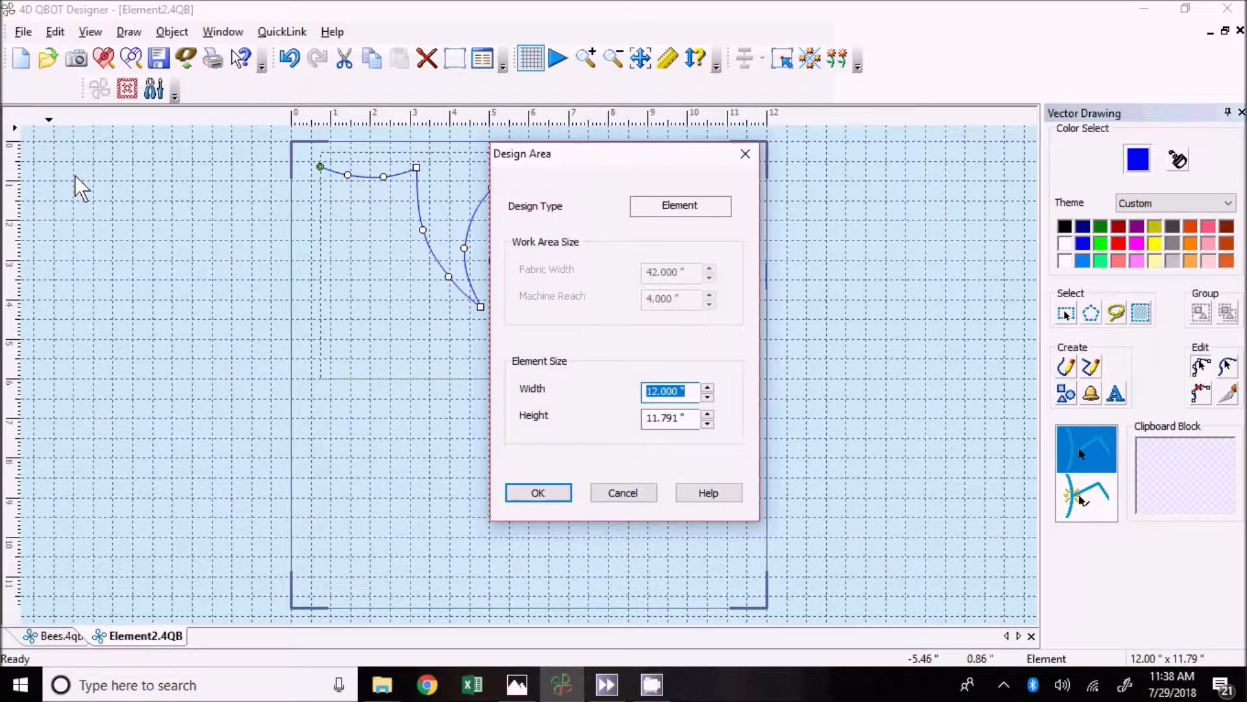
{"action": "type", "text": "20"}
{"action": "key", "text": "Tab"}
{"action": "type", "text": "20"}
{"action": "left_click", "coordinate": [563, 494]}
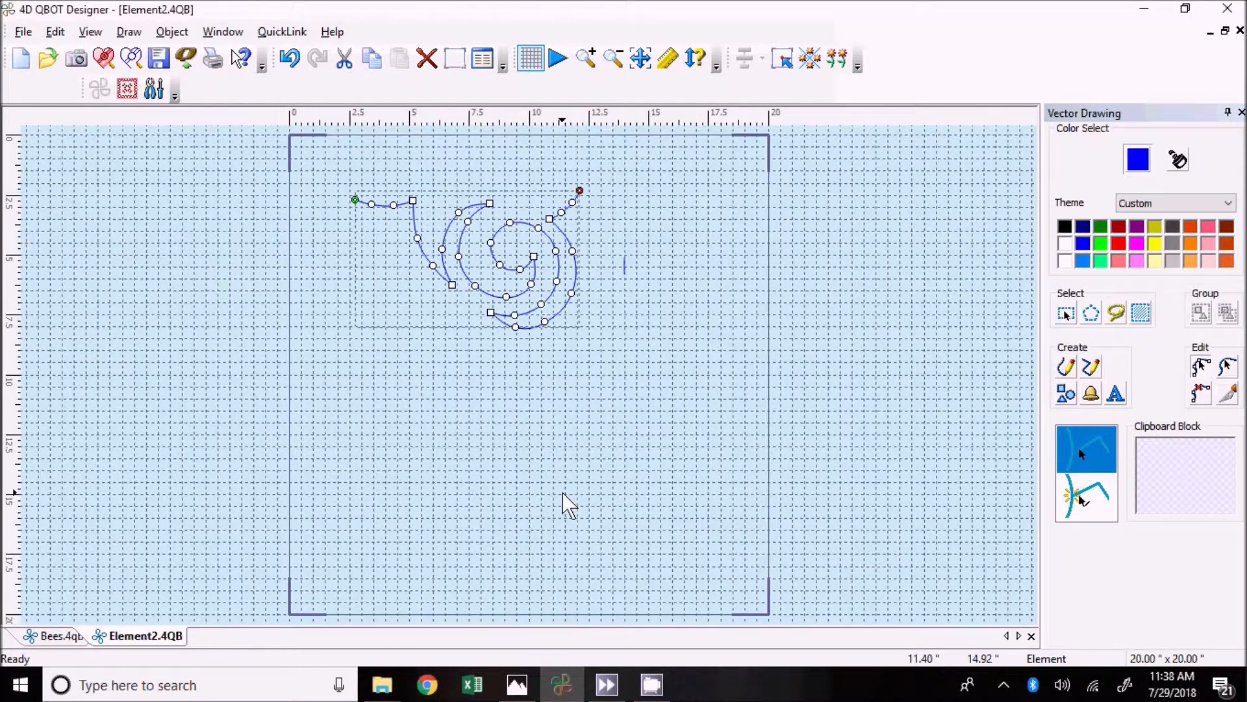
{"action": "left_click", "coordinate": [625, 273]}
{"action": "key", "text": "Delete"}
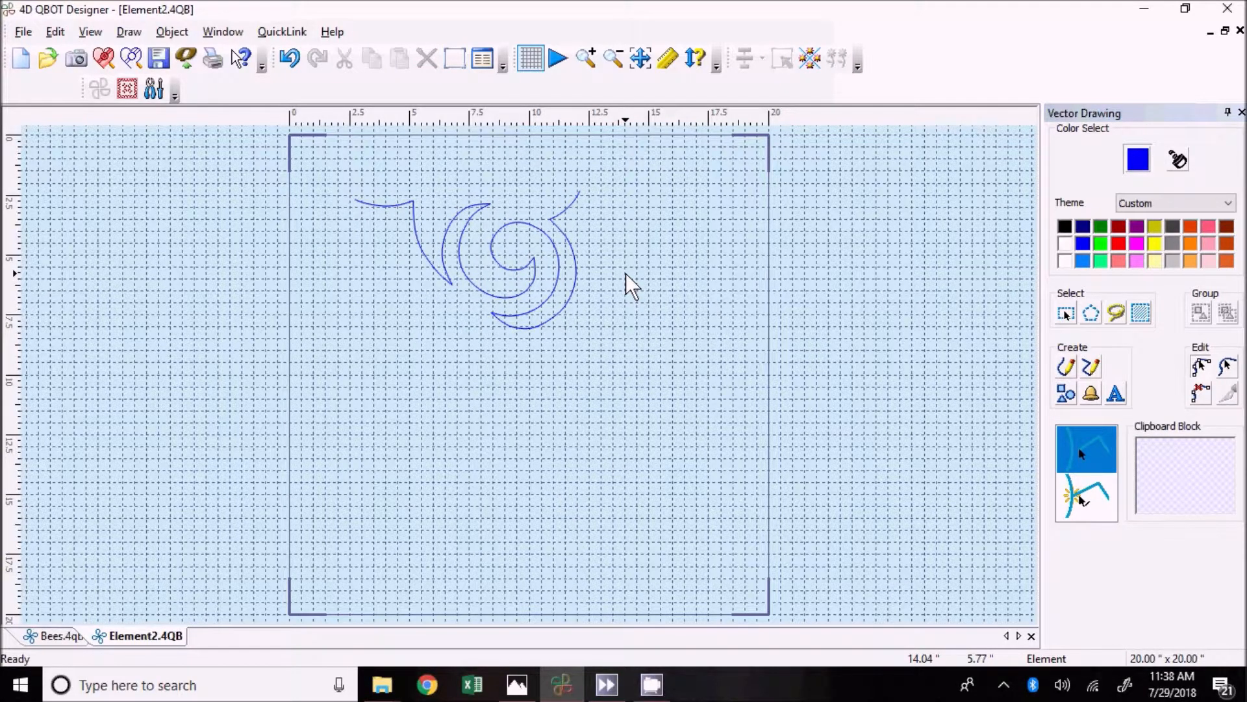
Mirror the segment with Multiply set to Reflect Vertically, moving its upper right end to the centre line before applying
{"action": "left_click", "coordinate": [547, 299]}
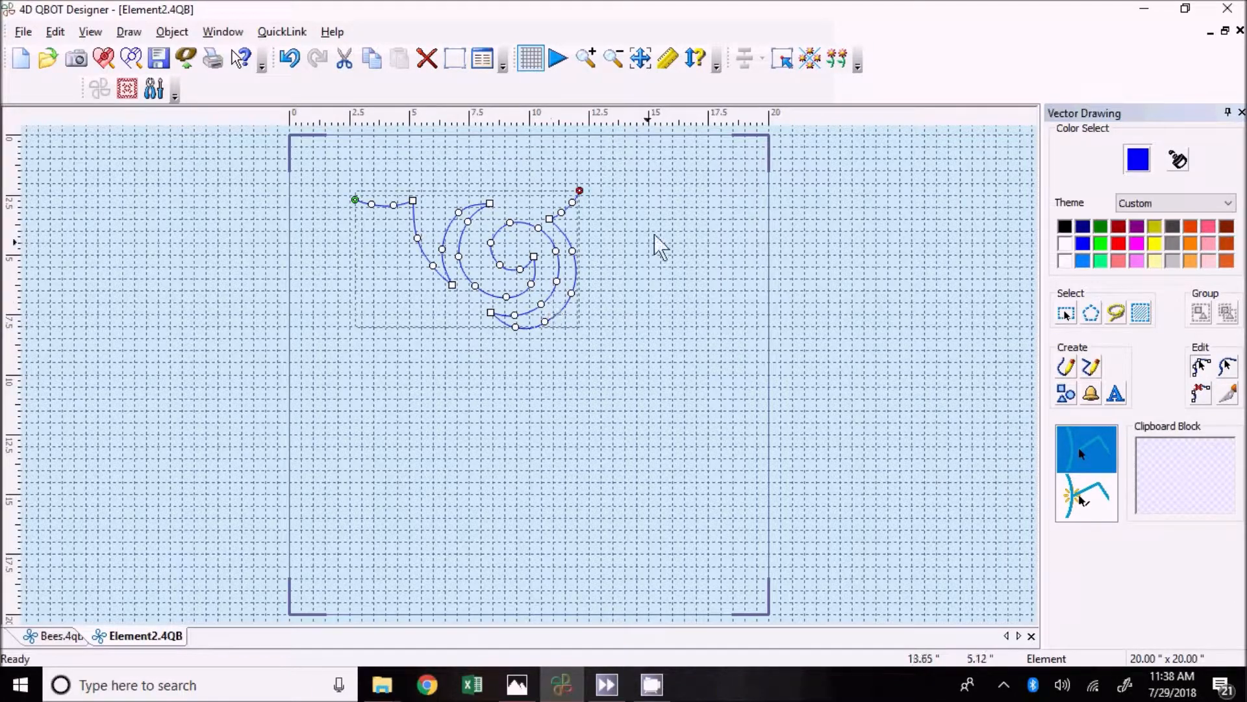
{"action": "left_click", "coordinate": [809, 60]}
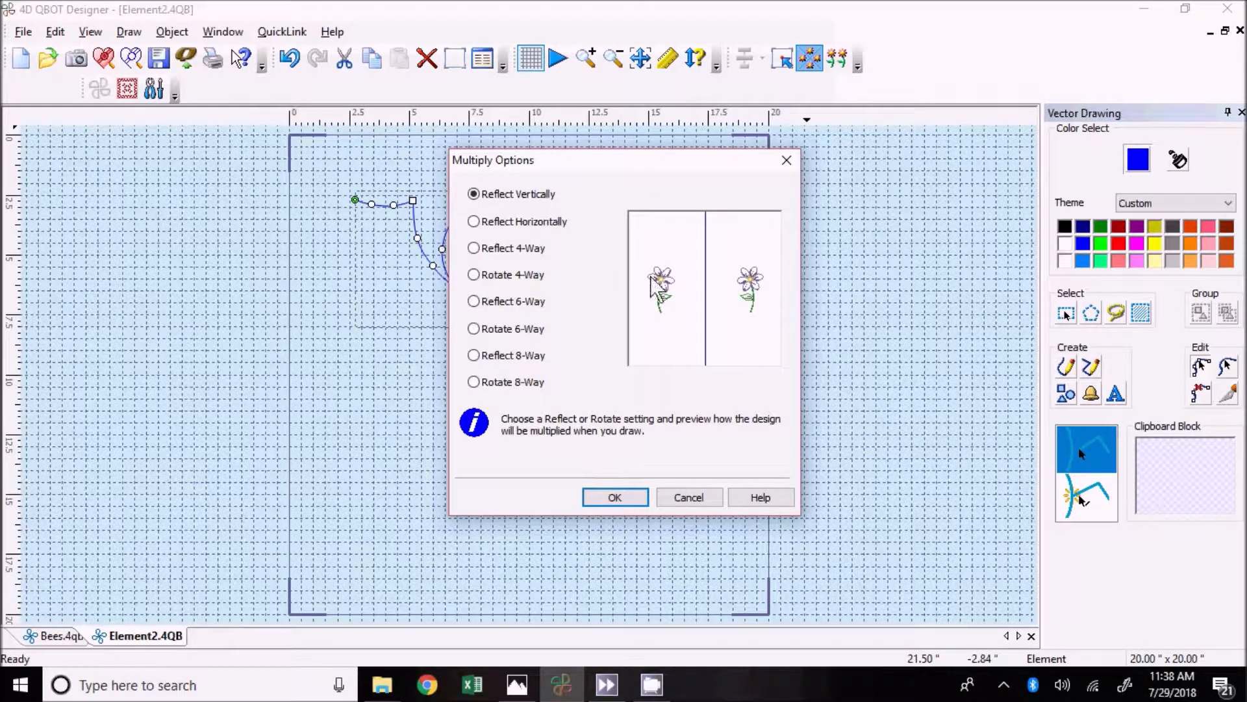
{"action": "left_click", "coordinate": [595, 500]}
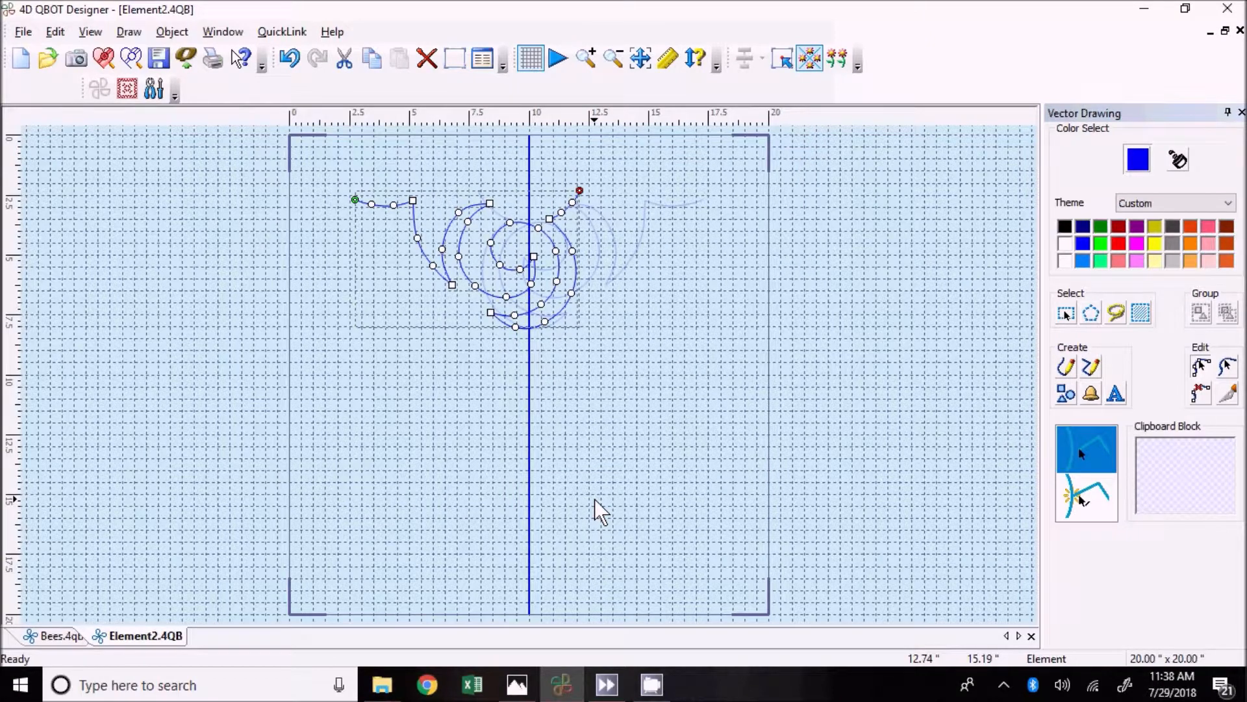
{"action": "left_click", "coordinate": [1066, 314]}
{"action": "left_click", "coordinate": [427, 263]}
{"action": "left_click_drag", "start_coordinate": [437, 264], "coordinate": [388, 273]}
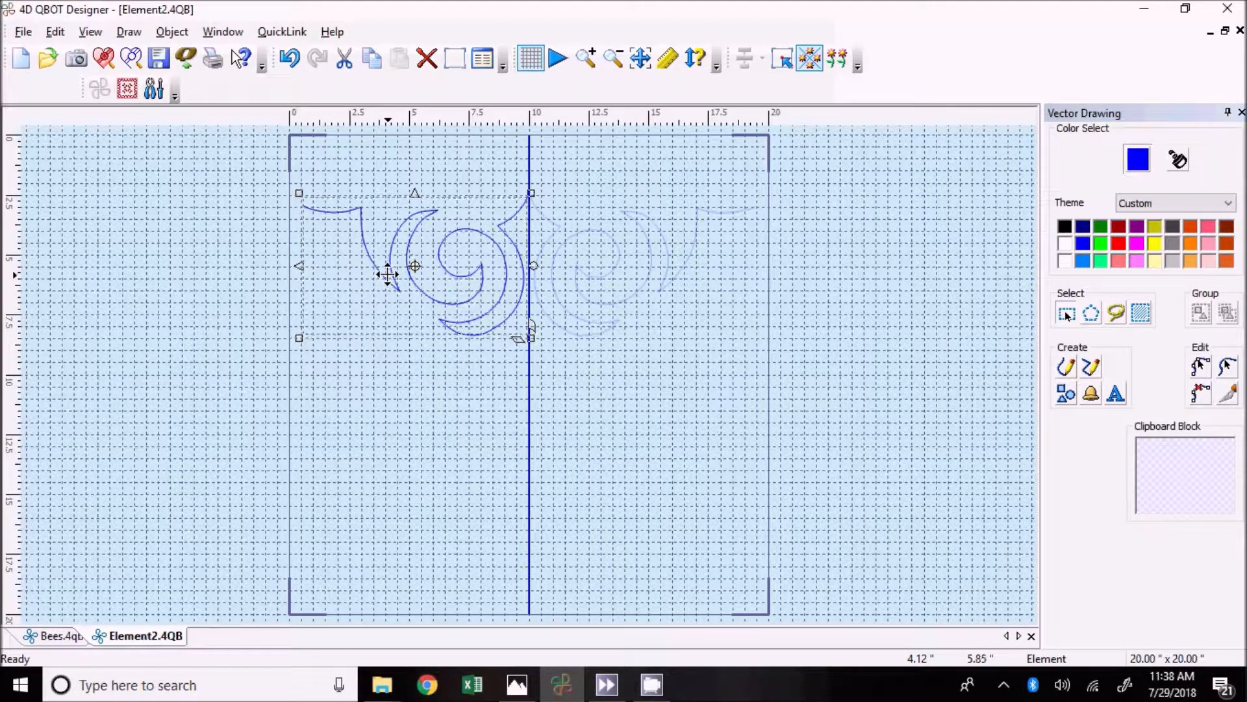
{"action": "left_click", "coordinate": [806, 63]}
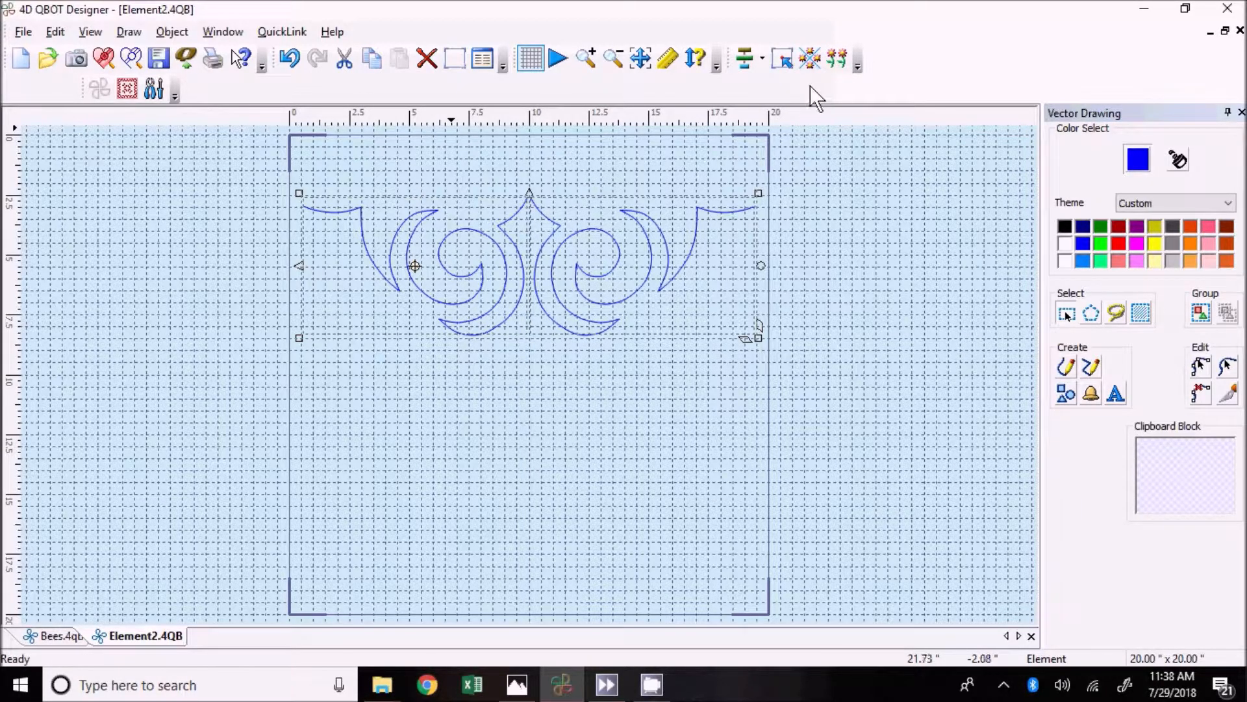
Move the end points of both mirrored halves together at the central peak to join them into one line
{"action": "scroll", "coordinate": [530, 212], "scroll_direction": "up", "scroll_amount": 4}
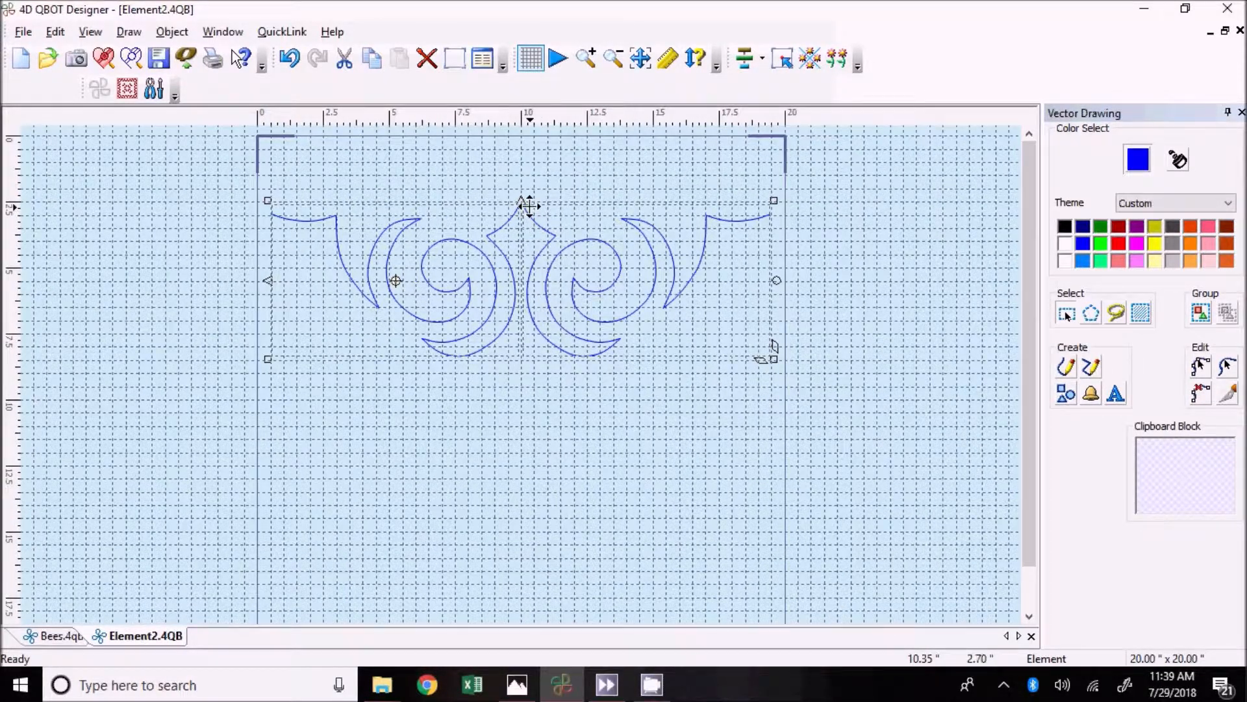
{"action": "scroll", "coordinate": [511, 238], "scroll_direction": "up", "scroll_amount": 3}
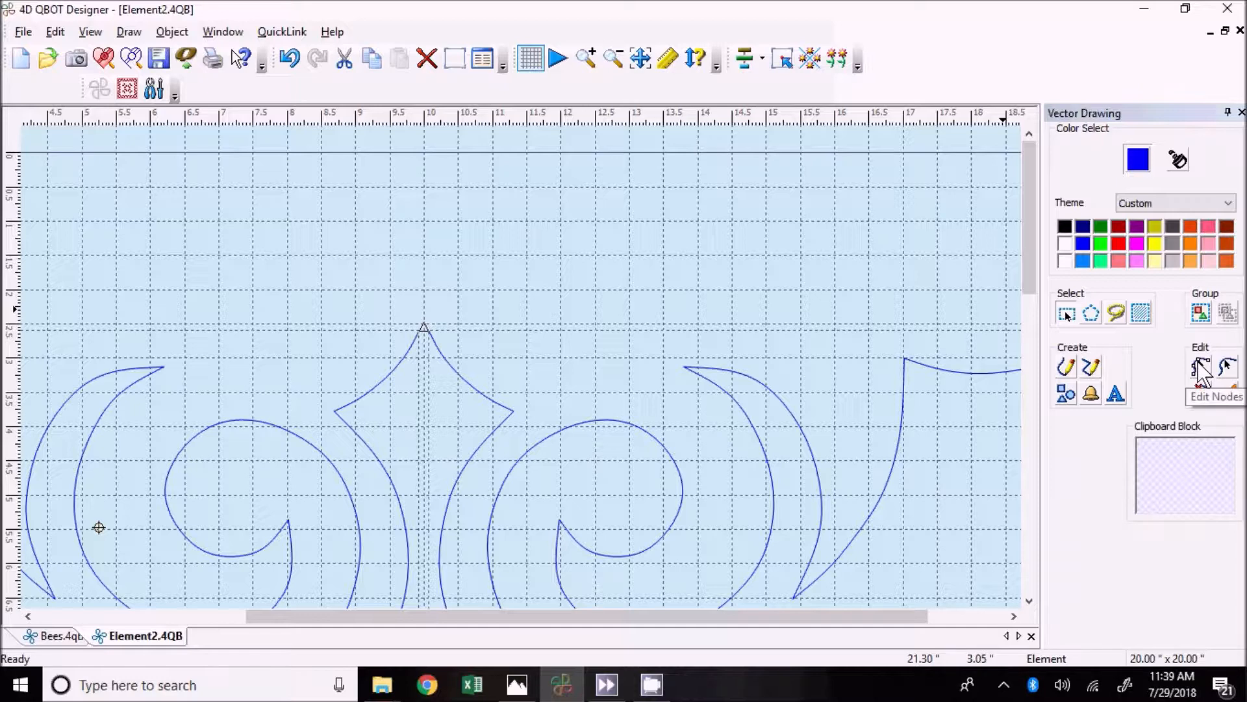
{"action": "left_click", "coordinate": [1200, 393]}
{"action": "left_click", "coordinate": [419, 331]}
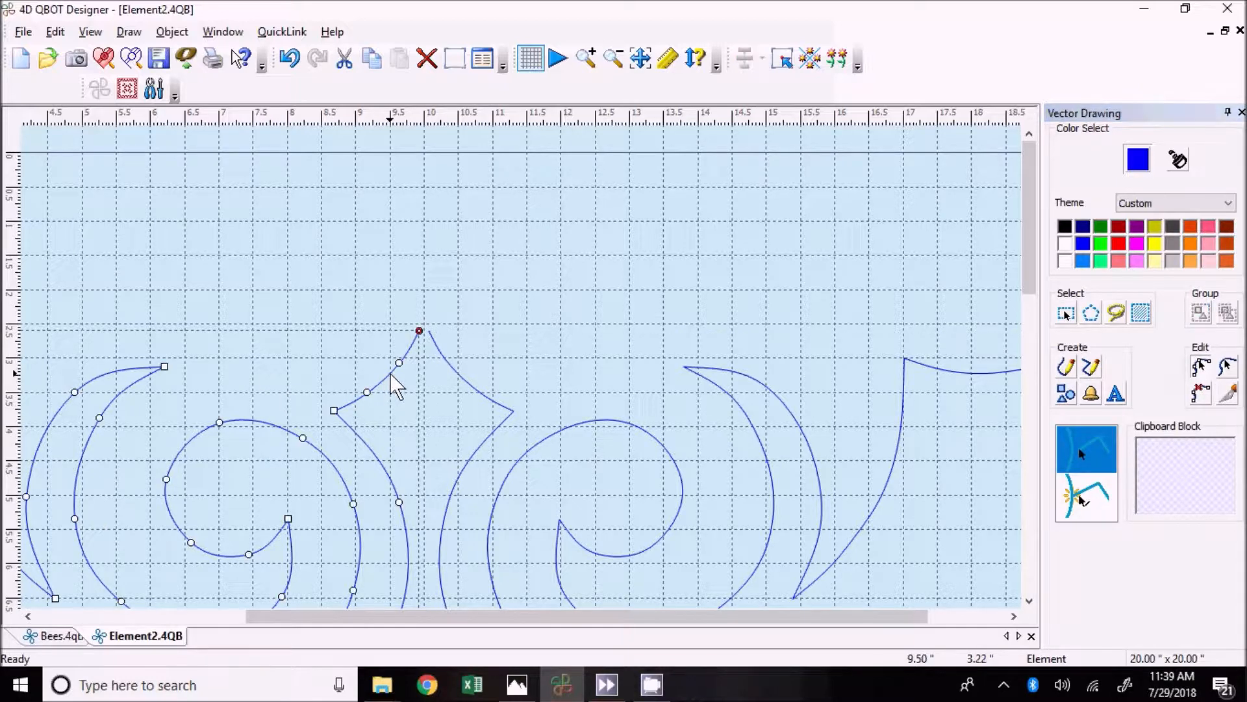
{"action": "left_click_drag", "start_coordinate": [418, 332], "coordinate": [424, 333]}
{"action": "left_click", "coordinate": [430, 332]}
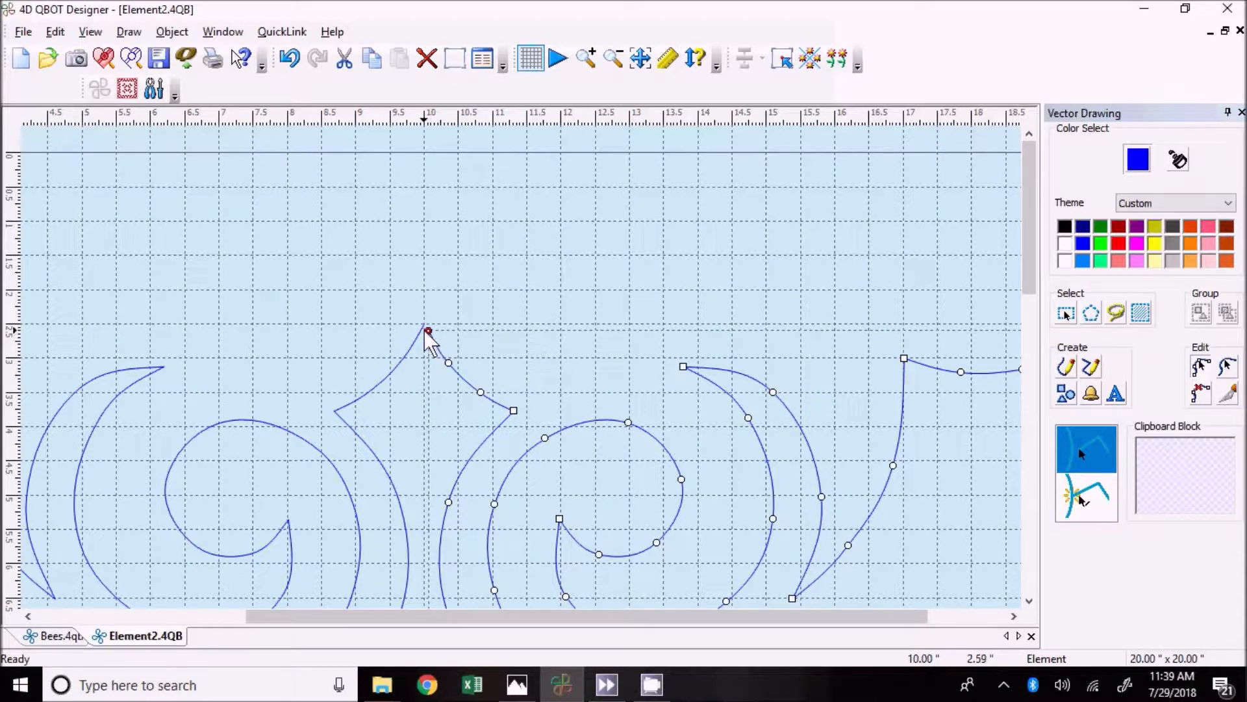
{"action": "left_click_drag", "start_coordinate": [429, 333], "coordinate": [426, 325]}
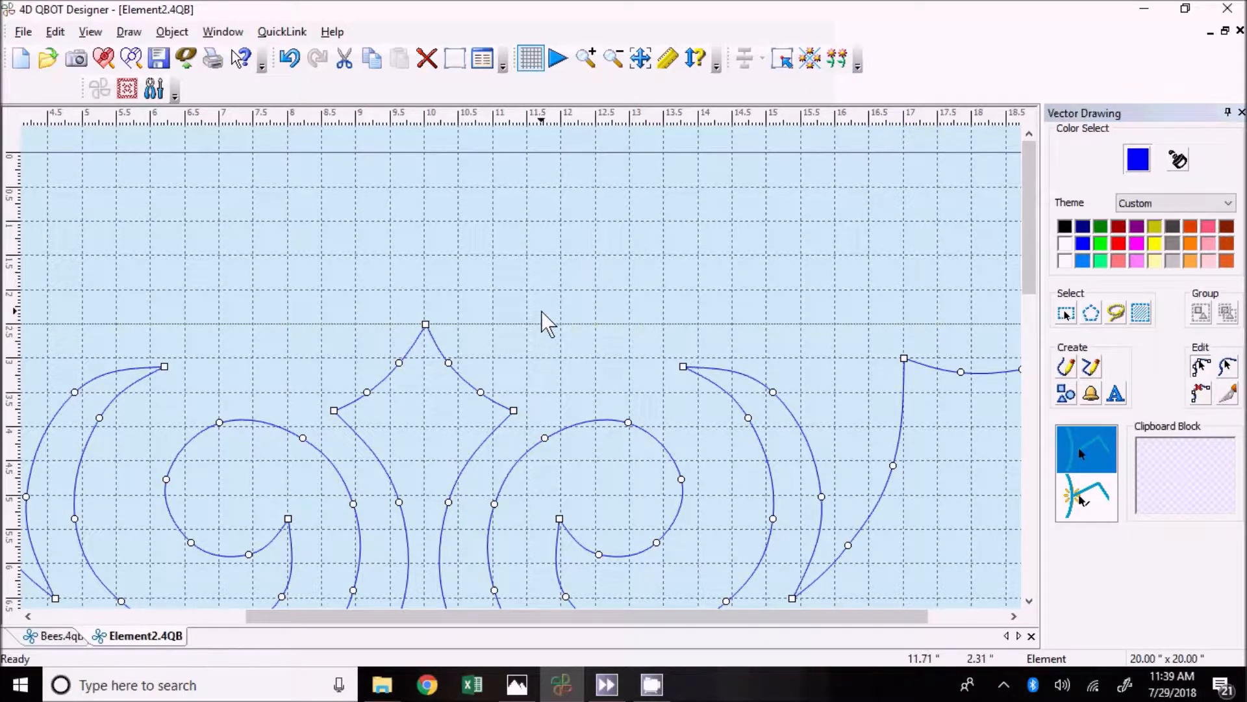
Turn on Multiply with the Reflect 4-Way option for the joined border motif
{"action": "scroll", "coordinate": [628, 303], "scroll_direction": "down", "scroll_amount": 1}
{"action": "scroll", "coordinate": [629, 303], "scroll_direction": "down", "scroll_amount": 1}
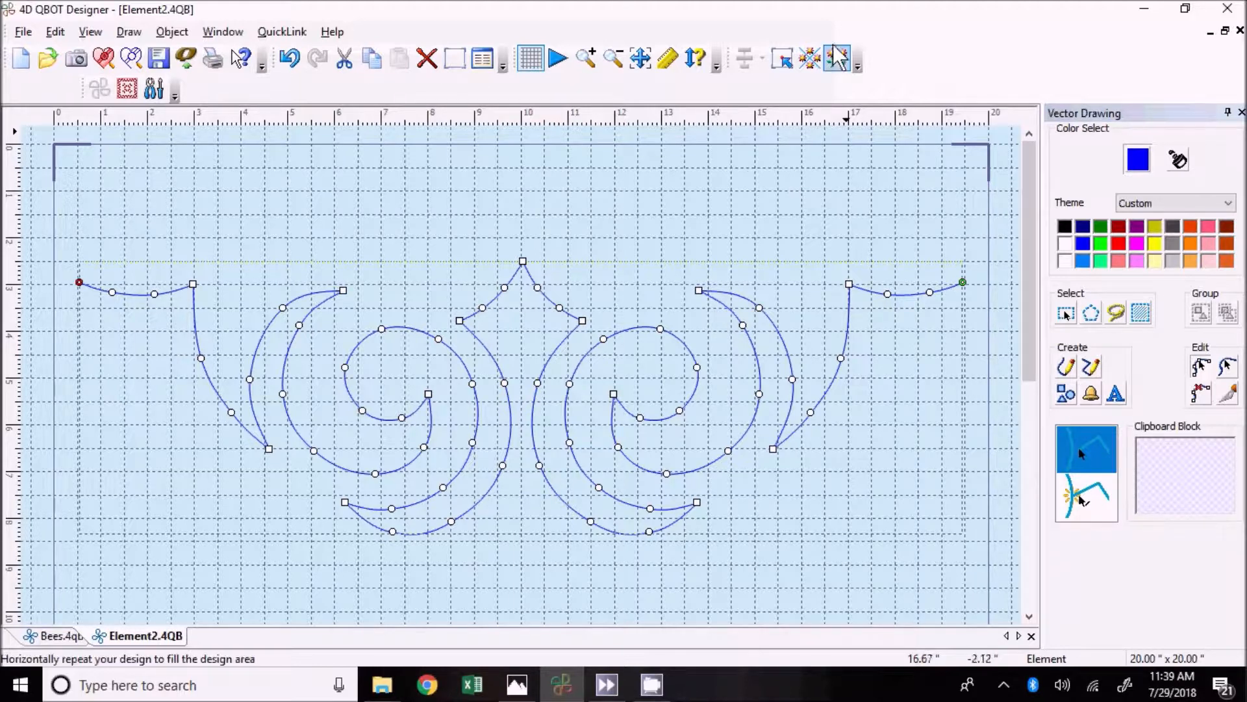
{"action": "left_click", "coordinate": [810, 60]}
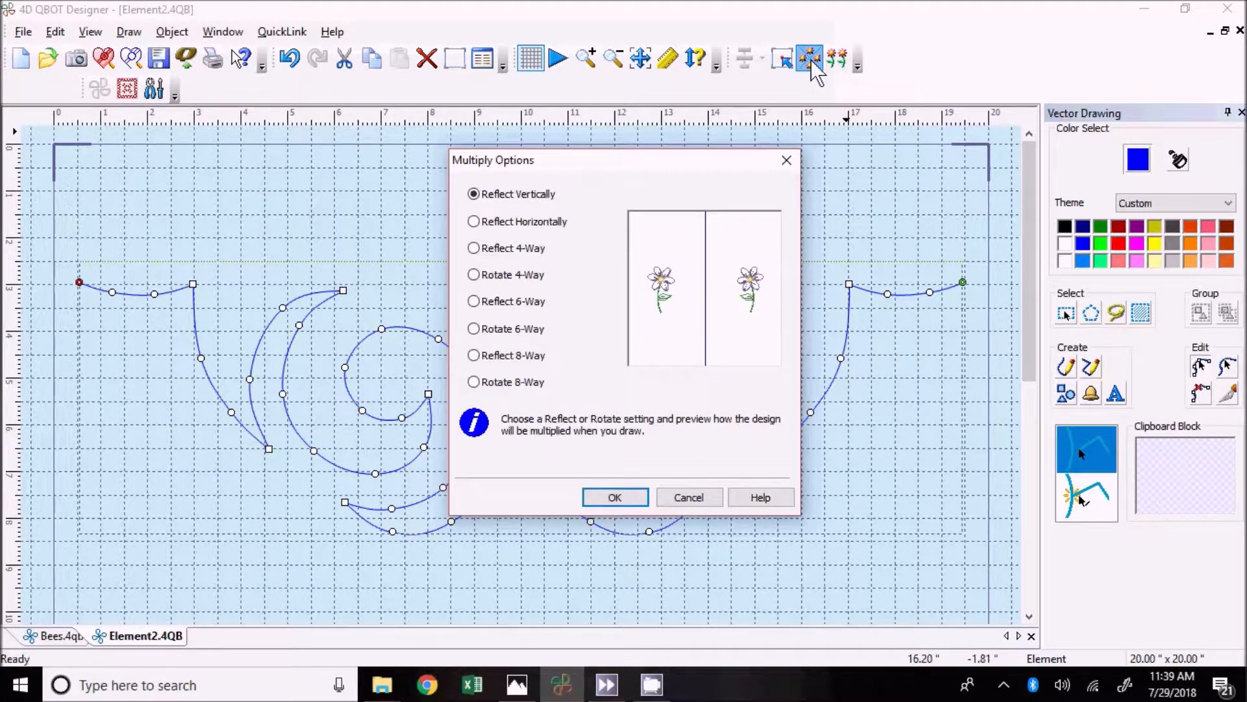
{"action": "left_click", "coordinate": [506, 254]}
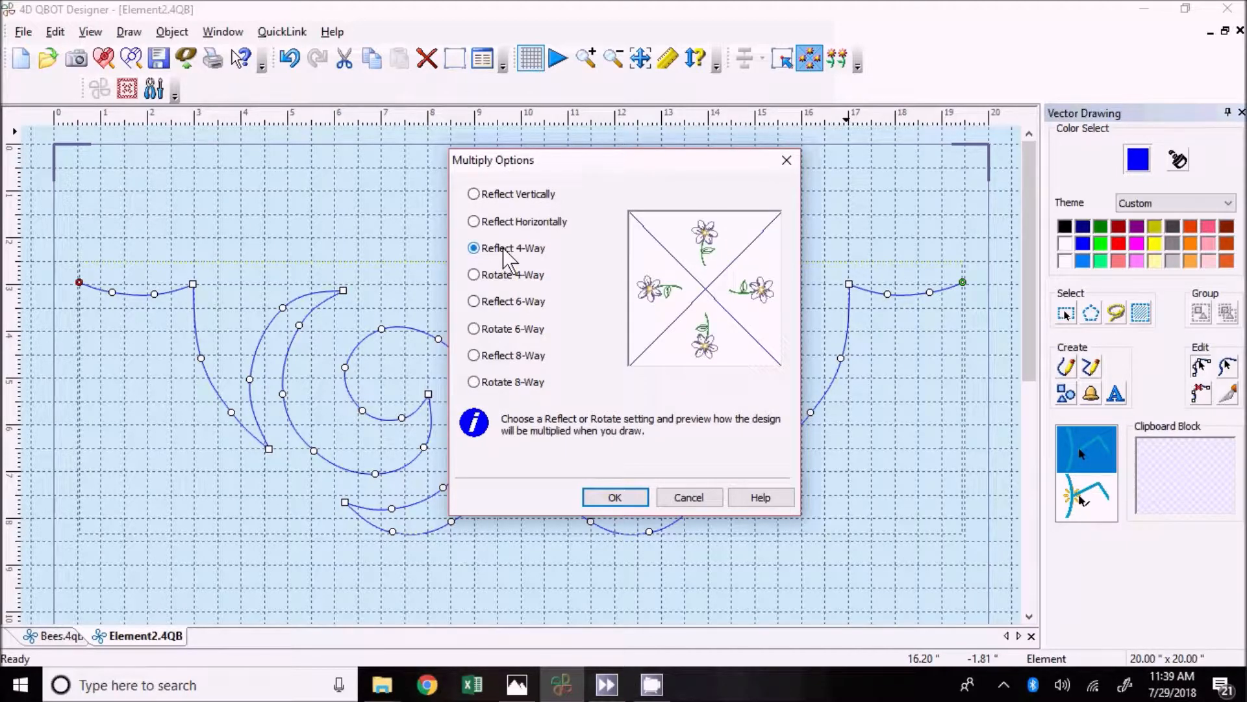
{"action": "left_click", "coordinate": [635, 500]}
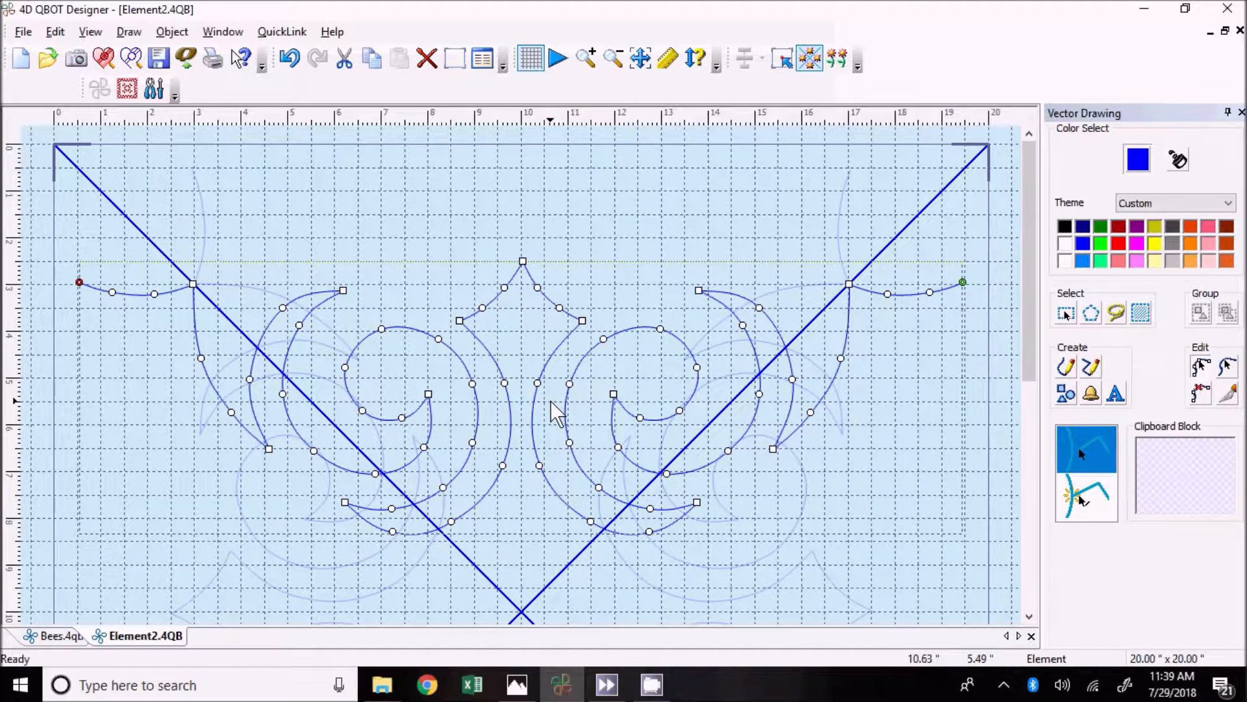
{"action": "scroll", "coordinate": [551, 406], "scroll_direction": "down", "scroll_amount": 2}
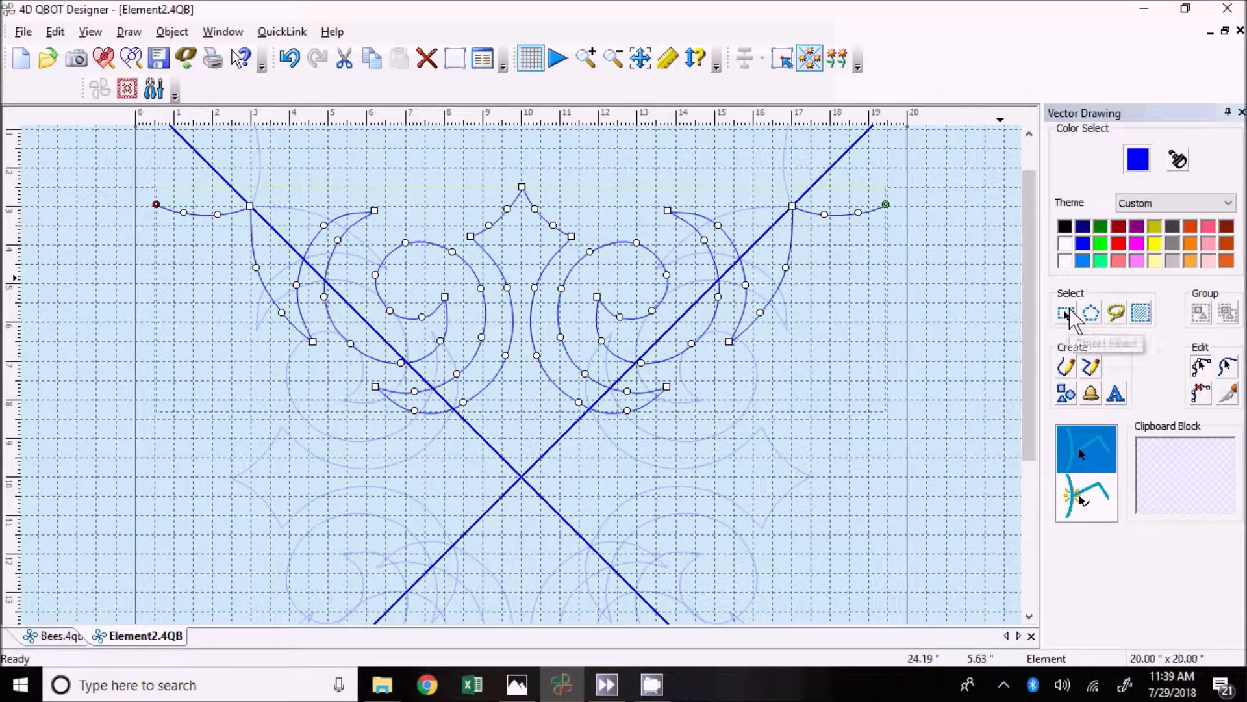
Move the motif up so its peak meets the design area's top edge at about 10 inches and apply the 4-way reflection
{"action": "left_click", "coordinate": [1070, 313]}
{"action": "left_click_drag", "start_coordinate": [560, 318], "coordinate": [568, 226]}
{"action": "scroll", "coordinate": [558, 467], "scroll_direction": "up", "scroll_amount": 1}
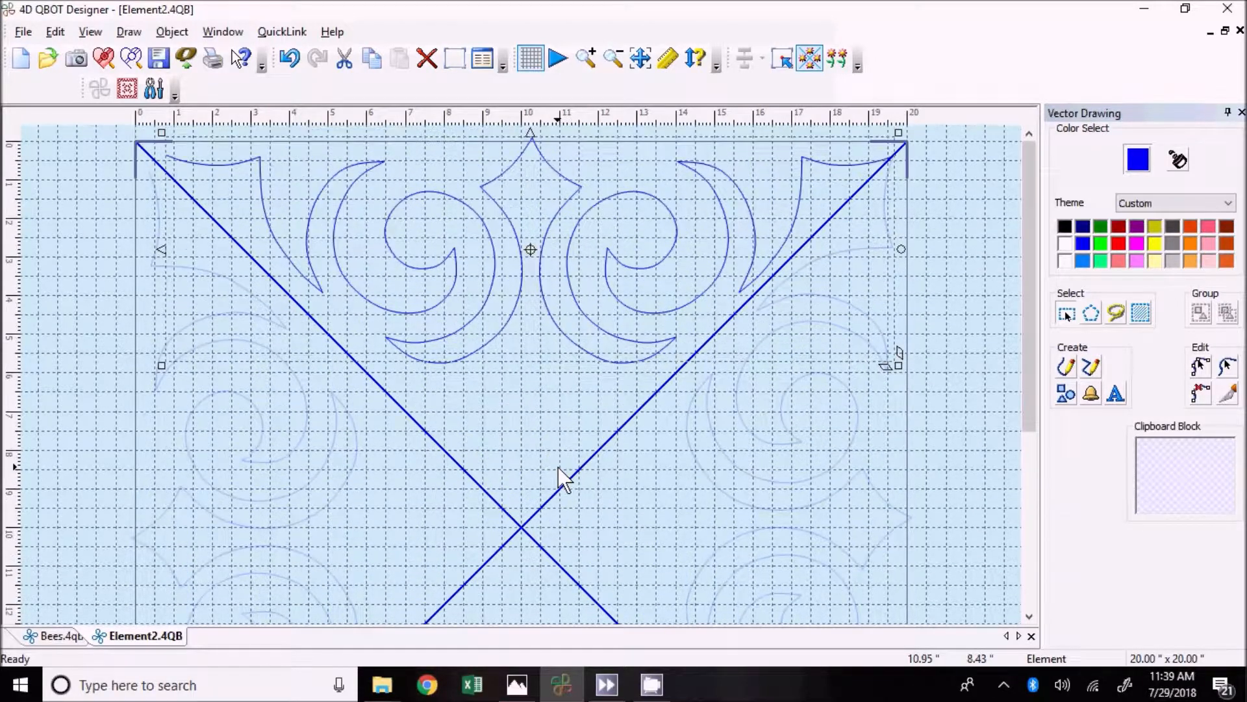
{"action": "left_click_drag", "start_coordinate": [541, 300], "coordinate": [541, 298]}
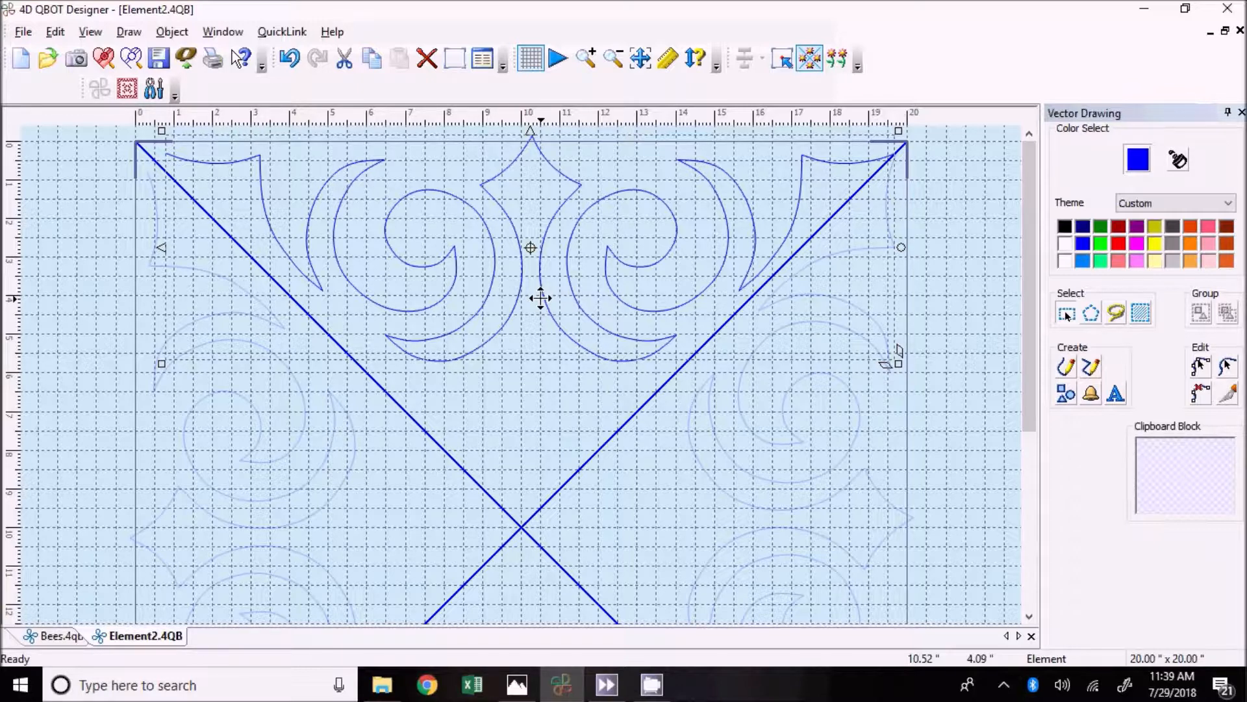
{"action": "left_click_drag", "start_coordinate": [541, 298], "coordinate": [507, 303]}
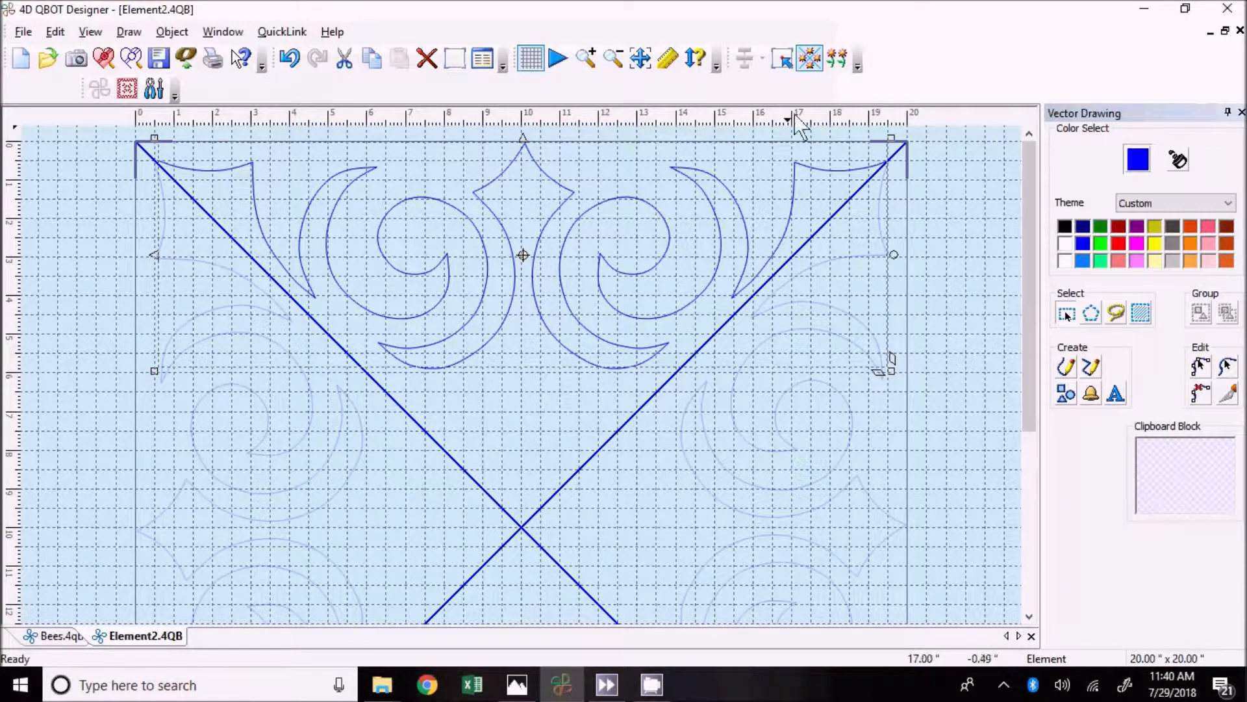
{"action": "left_click", "coordinate": [808, 63]}
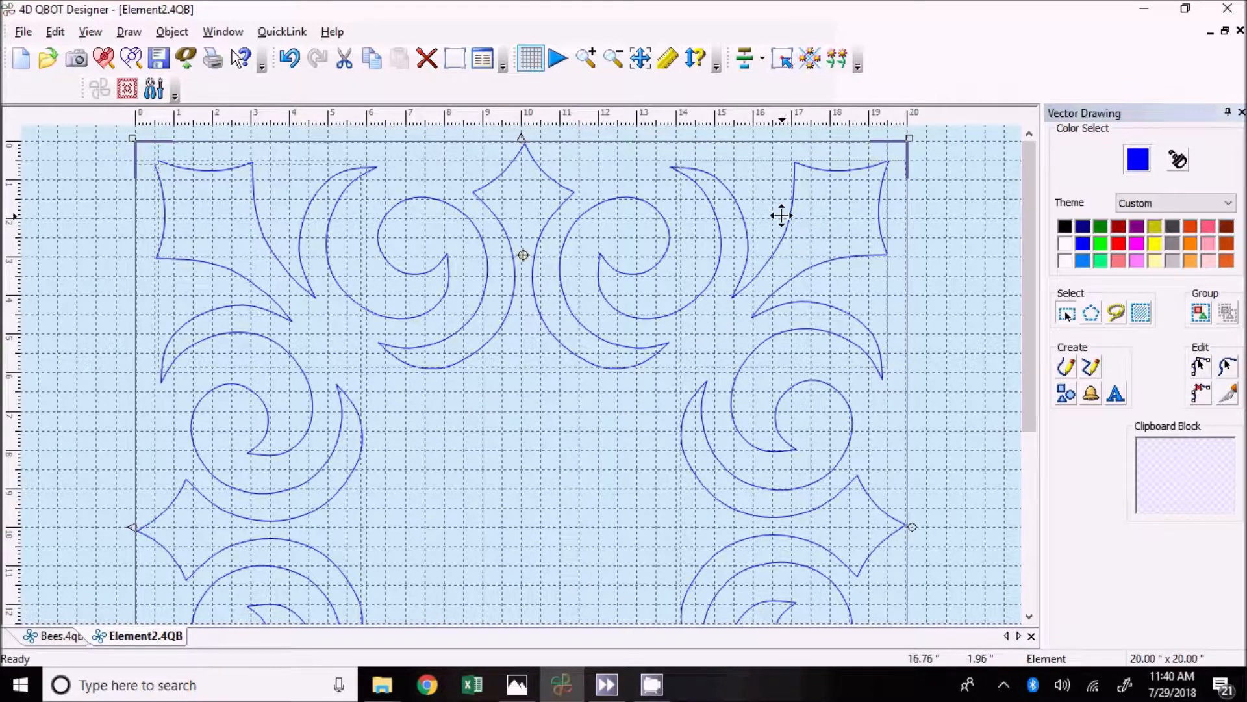
Draw a doubled-back curved line about 1 inch long just above the top curve at the design's upper left corner
{"action": "scroll", "coordinate": [590, 267], "scroll_direction": "down", "scroll_amount": 3}
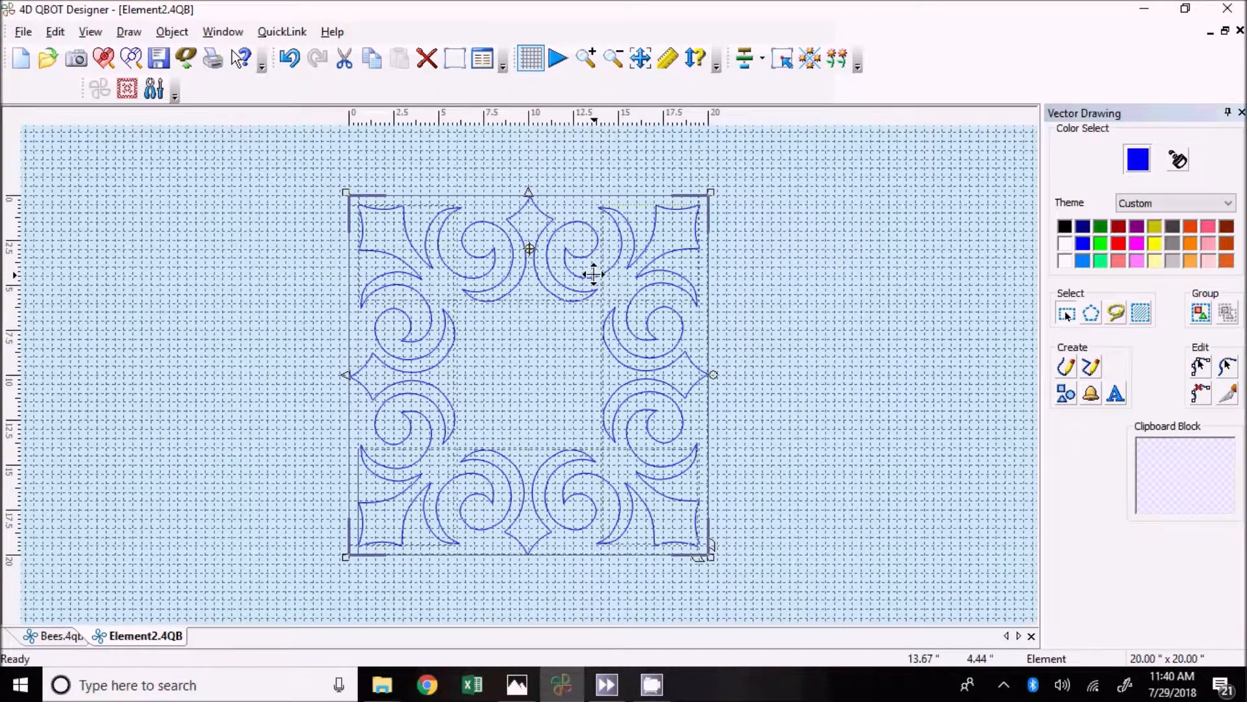
{"action": "scroll", "coordinate": [593, 274], "scroll_direction": "down", "scroll_amount": 1}
{"action": "scroll", "coordinate": [593, 274], "scroll_direction": "up", "scroll_amount": 3}
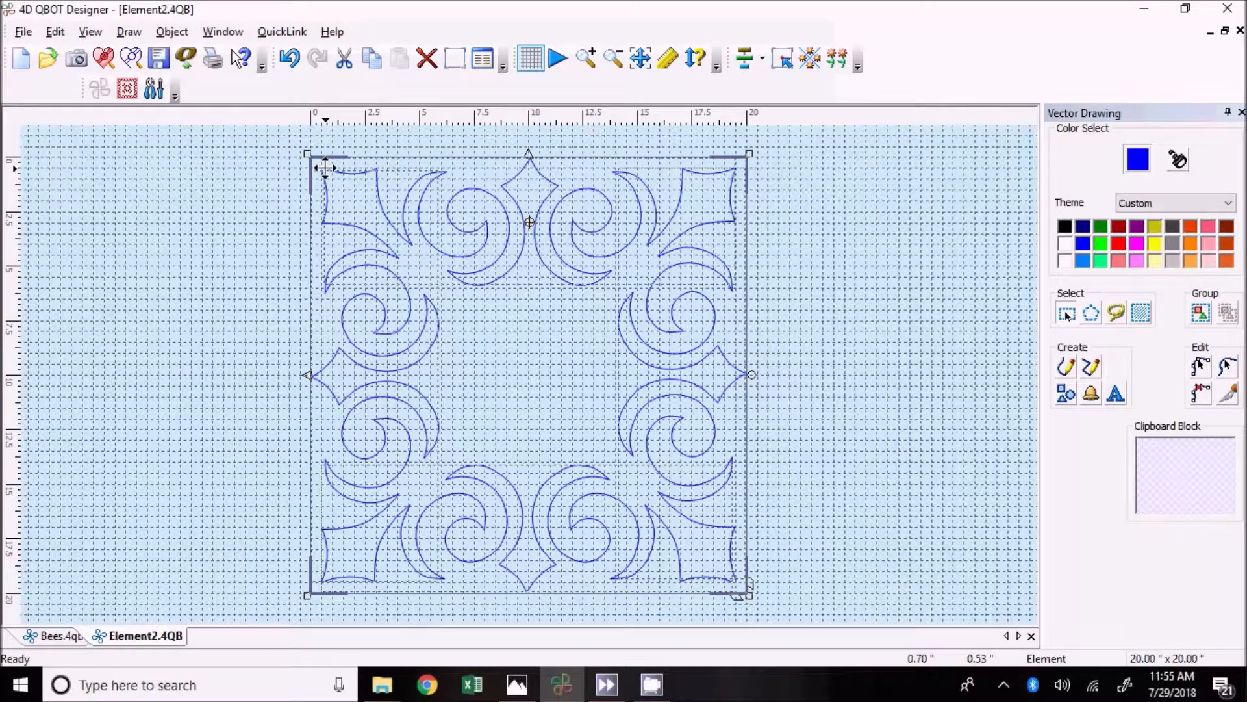
{"action": "scroll", "coordinate": [324, 170], "scroll_direction": "up", "scroll_amount": 7}
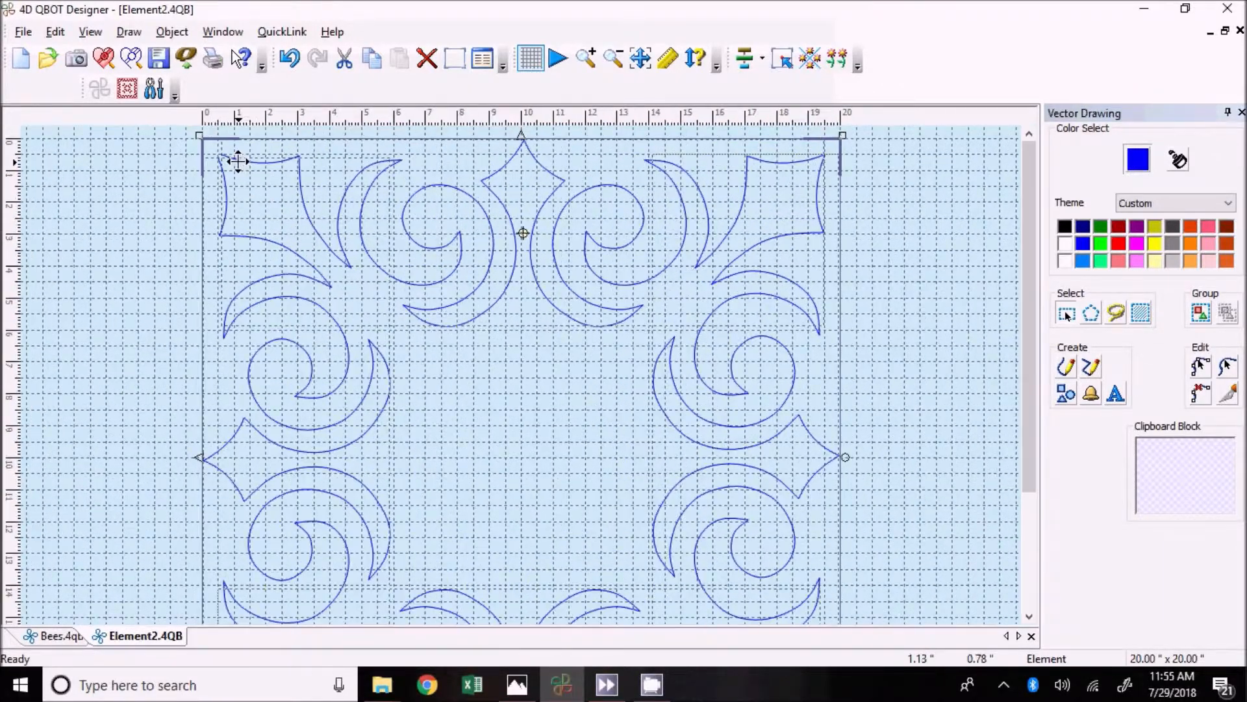
{"action": "scroll", "coordinate": [131, 192], "scroll_direction": "up", "scroll_amount": 14}
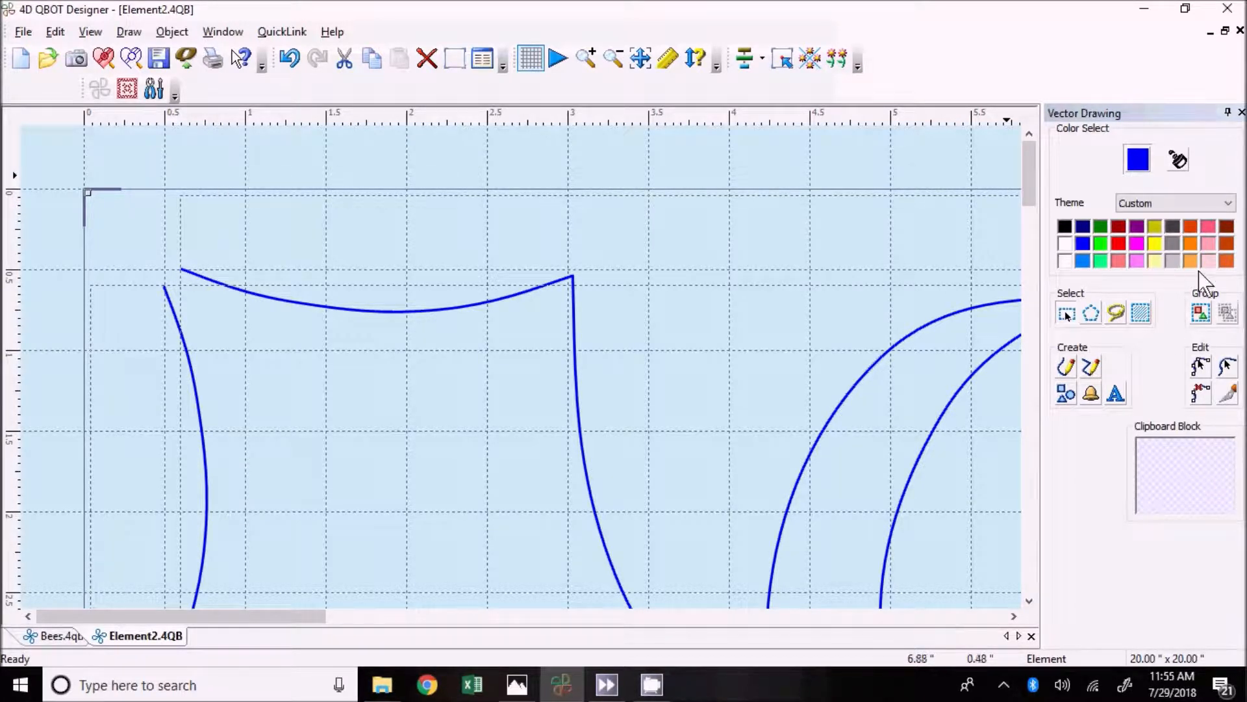
{"action": "left_click", "coordinate": [1092, 367]}
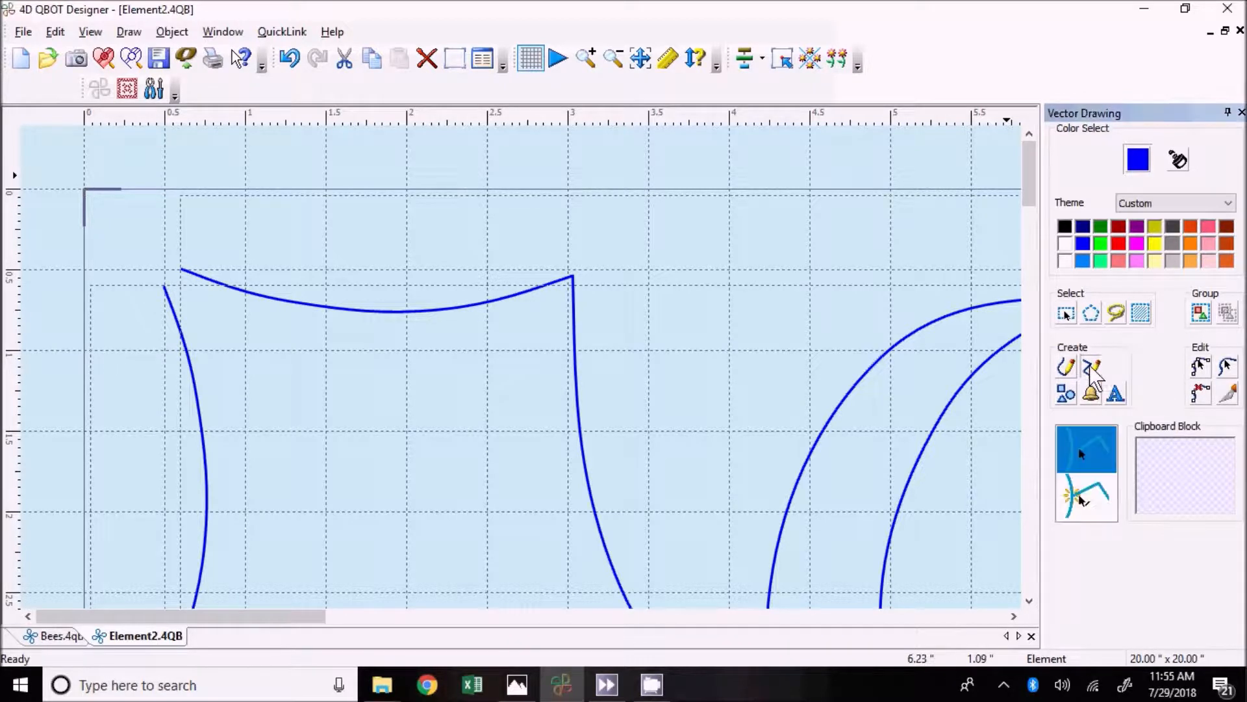
{"action": "left_click", "coordinate": [184, 250]}
{"action": "left_click", "coordinate": [226, 271]}
{"action": "left_click", "coordinate": [282, 283]}
{"action": "left_click", "coordinate": [338, 288]}
{"action": "left_click", "coordinate": [299, 264]}
{"action": "left_click", "coordinate": [265, 258]}
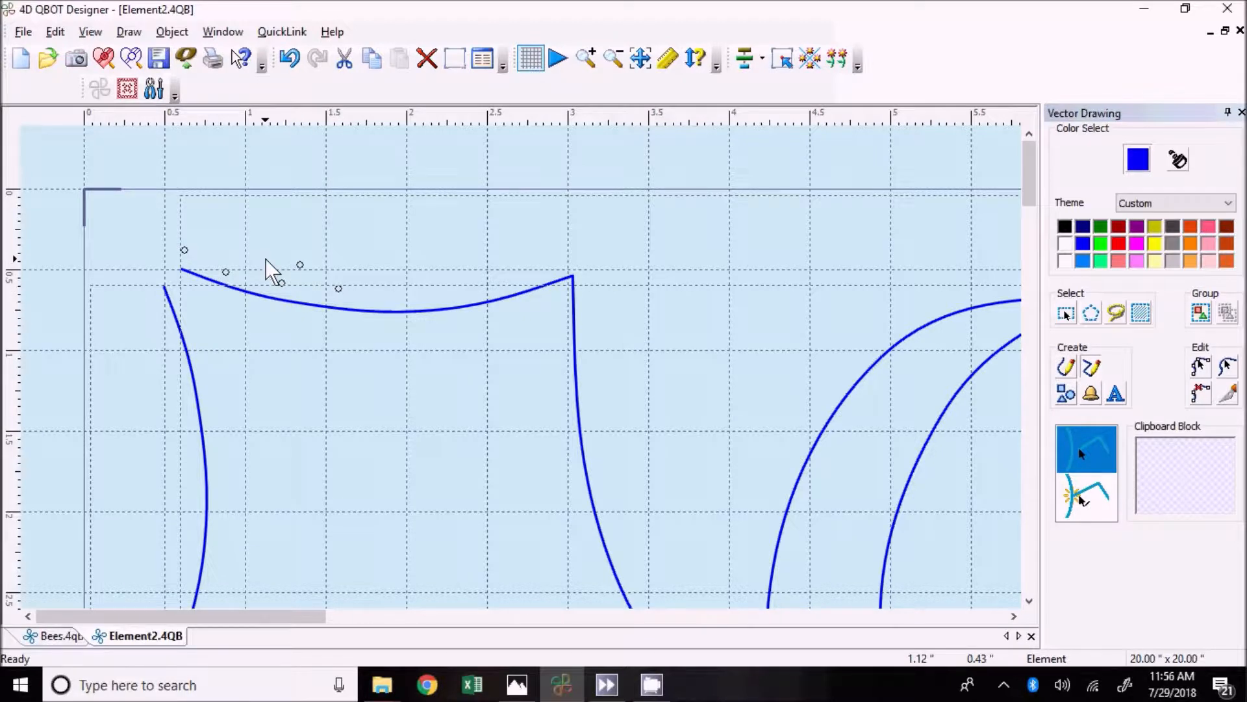
{"action": "right_click", "coordinate": [211, 241]}
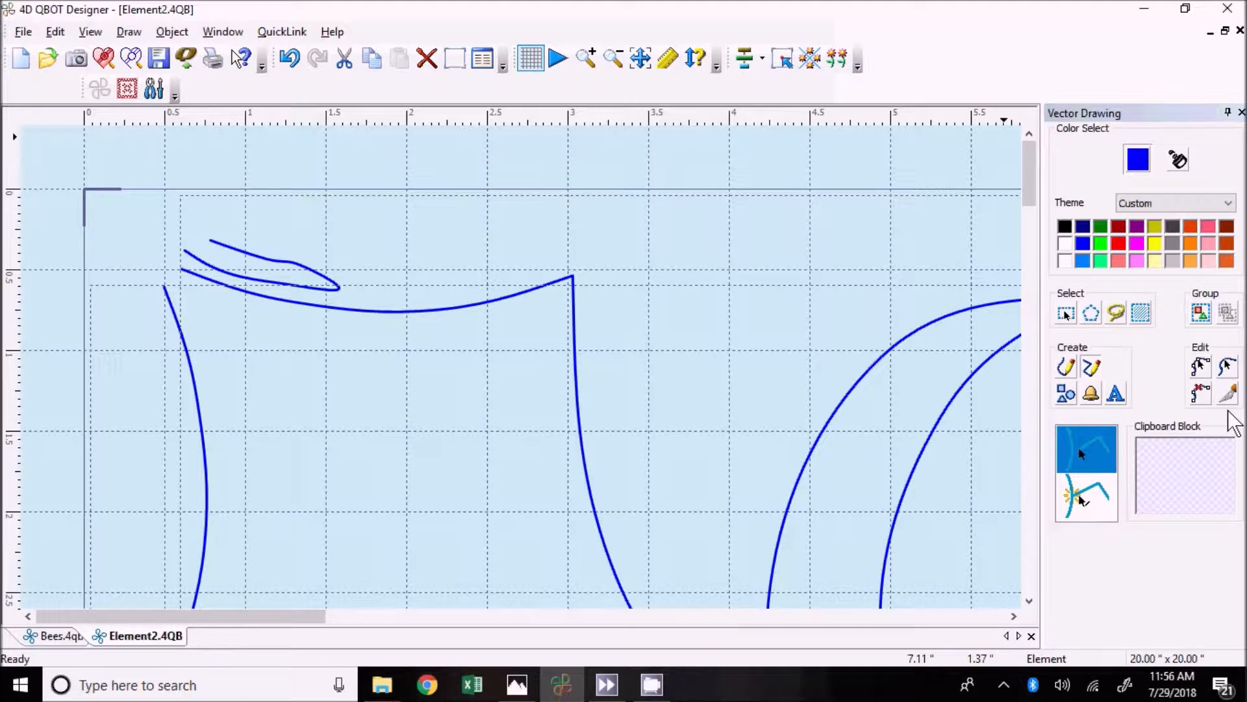
Join the new line's start point and the top curve's open end at 0.5 inch across and 0.5 inch down
{"action": "left_click", "coordinate": [1201, 367]}
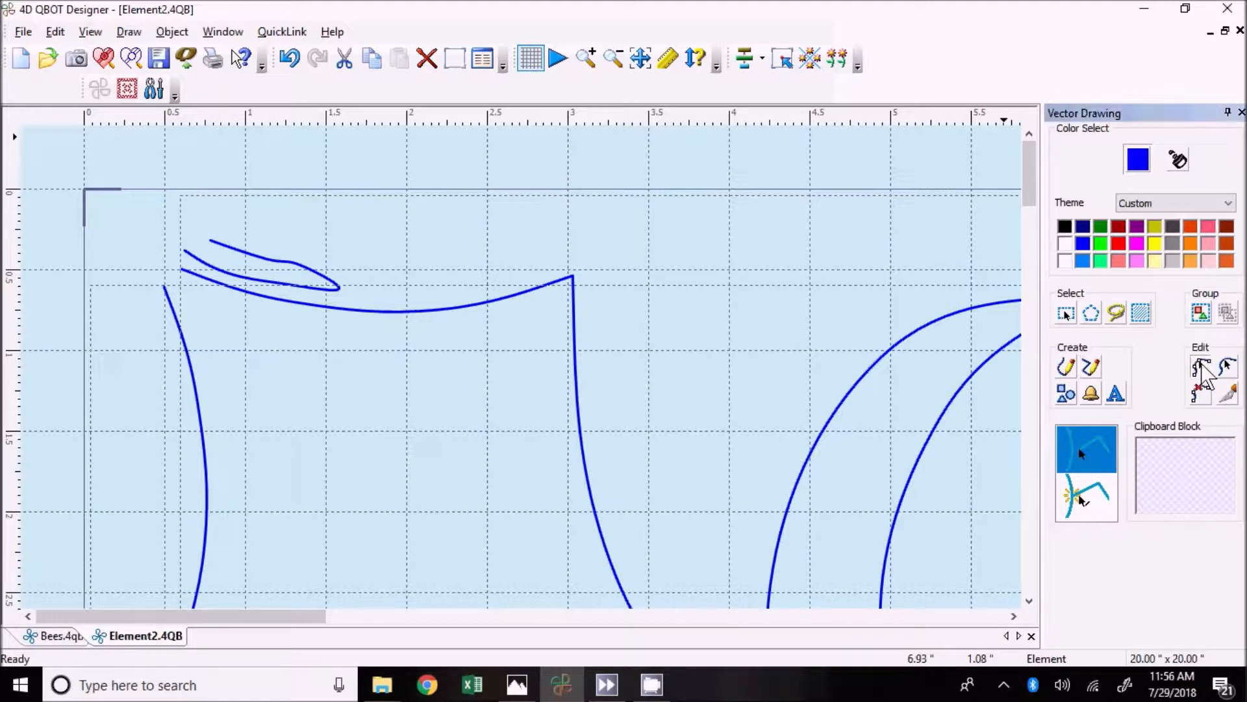
{"action": "left_click", "coordinate": [201, 268]}
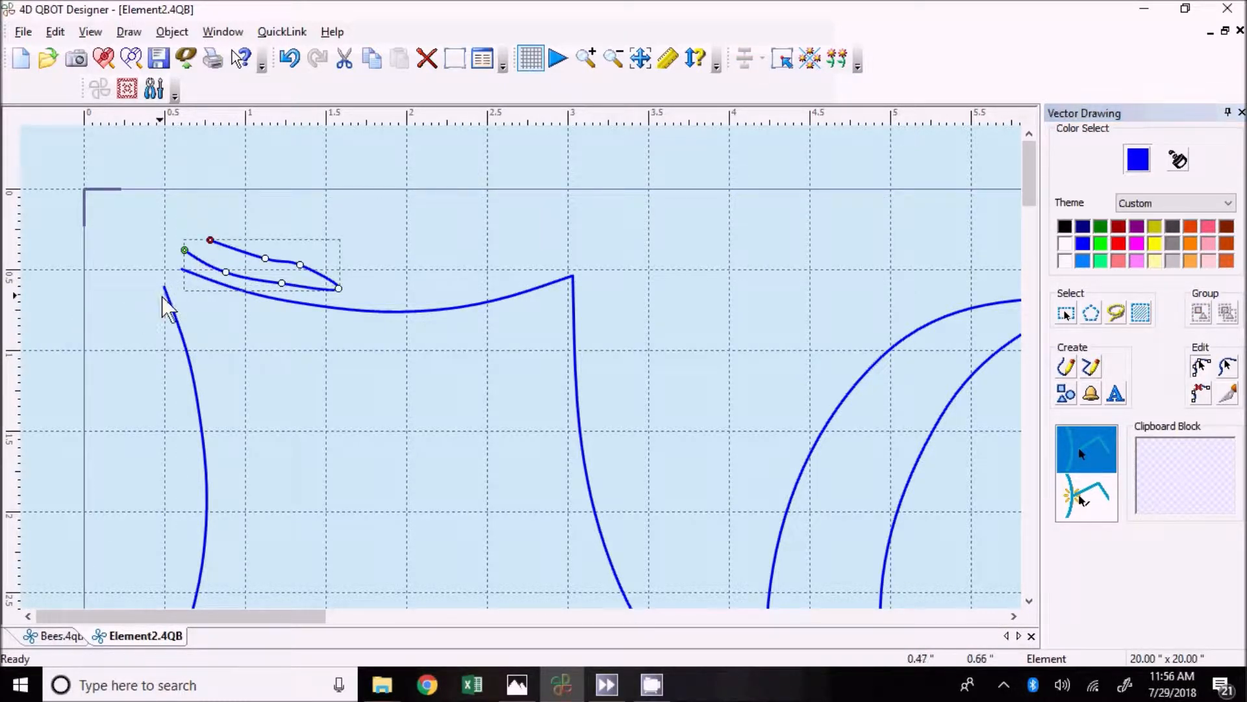
{"action": "left_click_drag", "start_coordinate": [186, 252], "coordinate": [167, 268]}
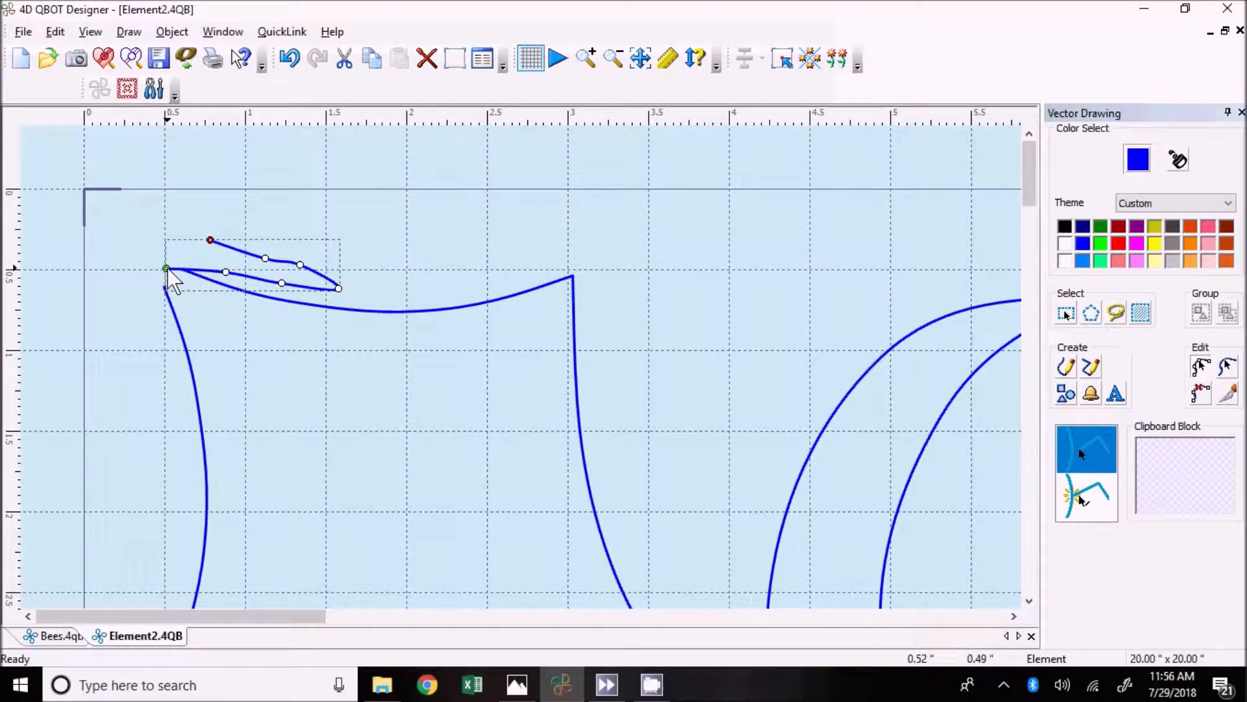
{"action": "left_click", "coordinate": [217, 282]}
{"action": "left_click_drag", "start_coordinate": [182, 269], "coordinate": [166, 272]}
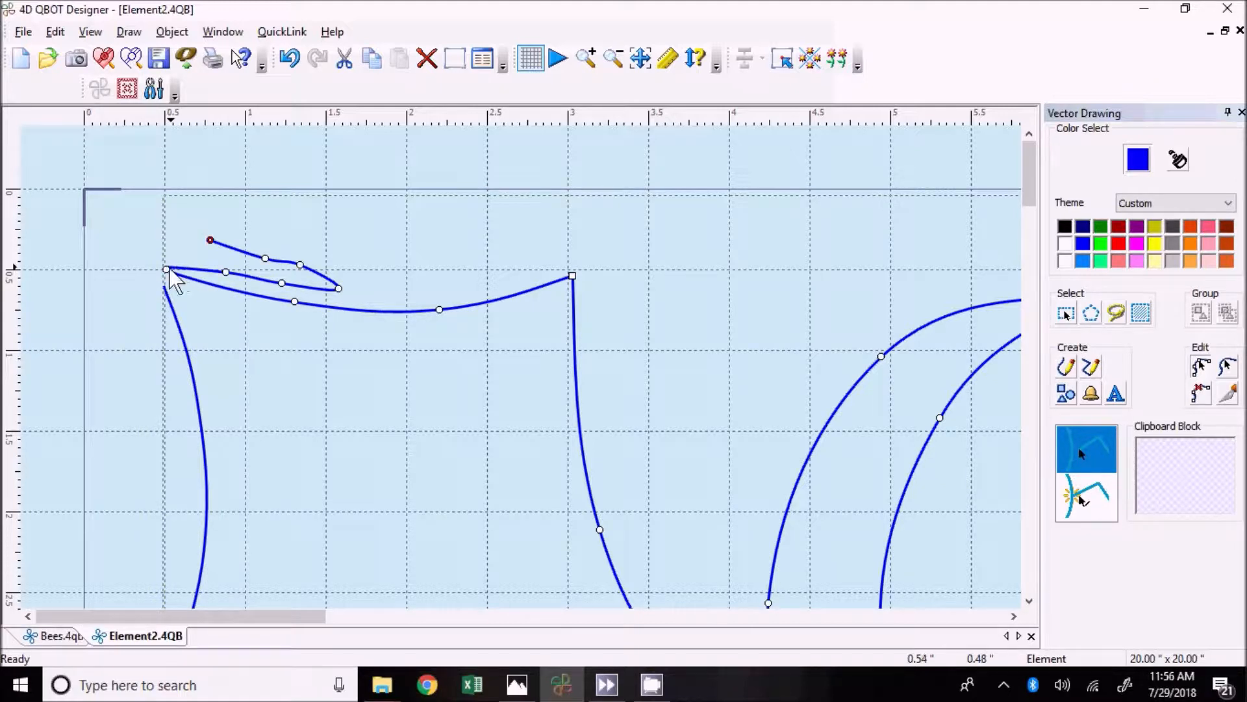
{"action": "left_click", "coordinate": [166, 271]}
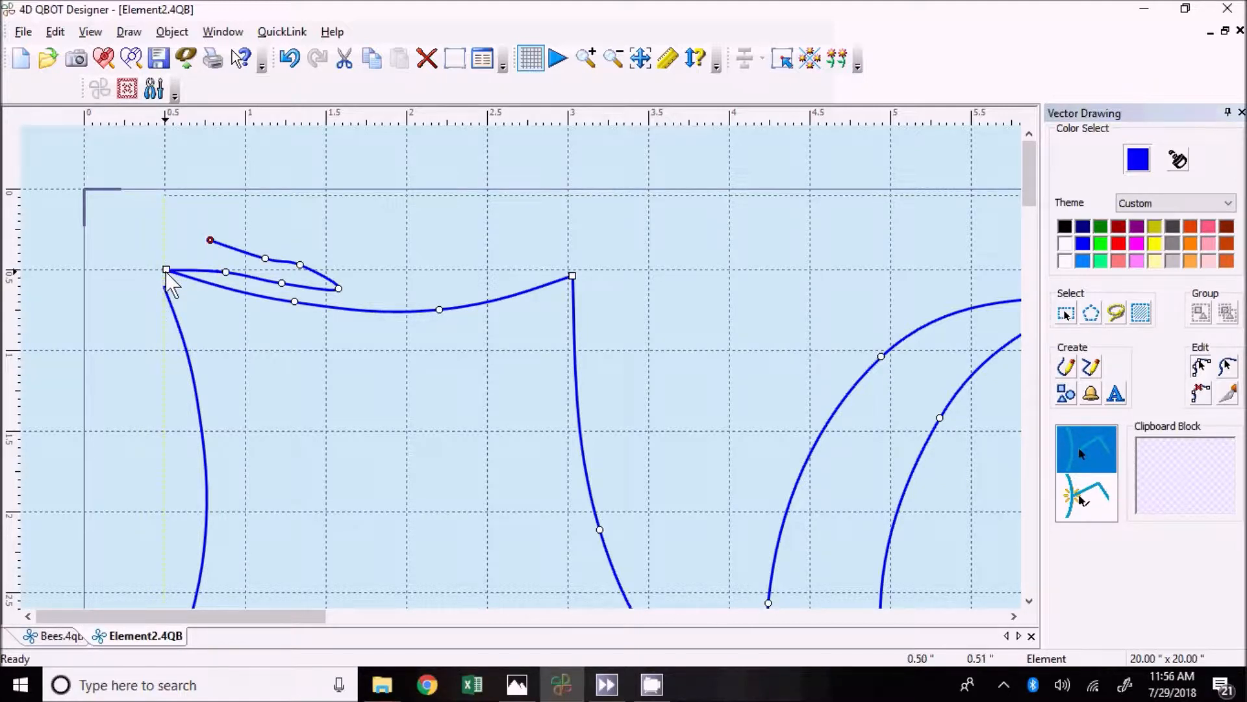
Lay the doubled-back line's remaining points along the top curve and bring its loose end back to the upper left corner point
{"action": "left_click_drag", "start_coordinate": [229, 276], "coordinate": [350, 312]}
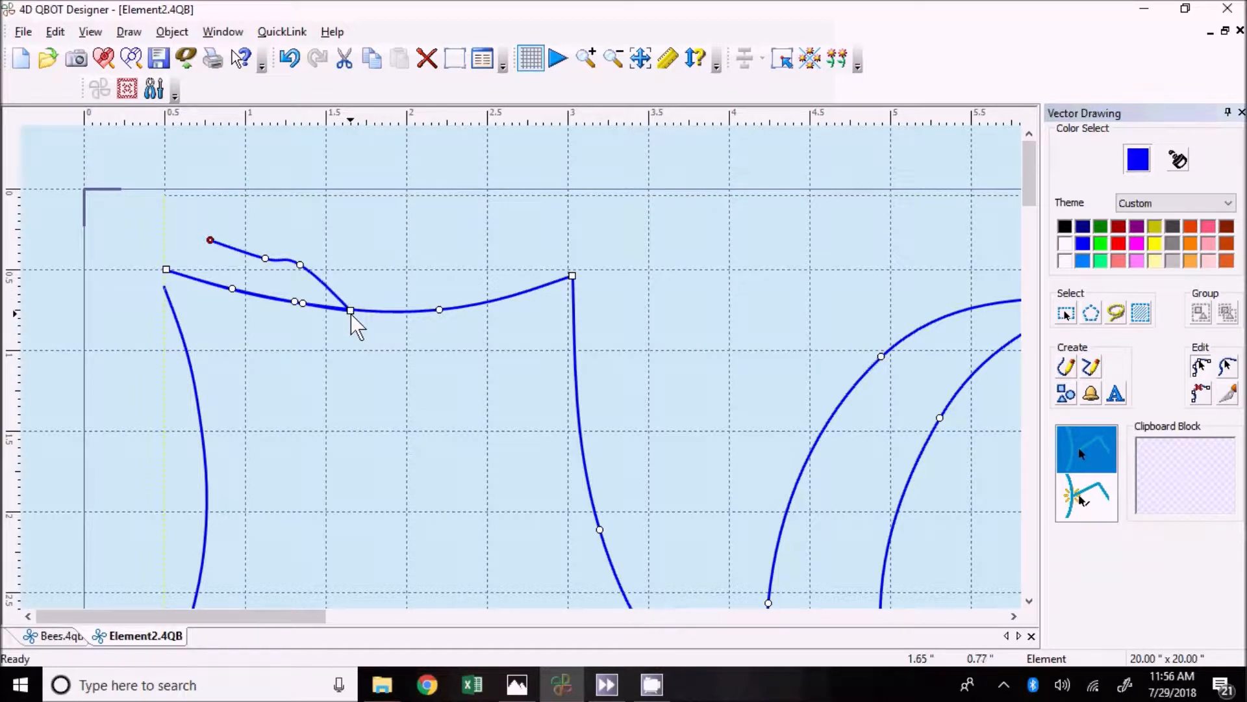
{"action": "left_click_drag", "start_coordinate": [301, 265], "coordinate": [213, 286]}
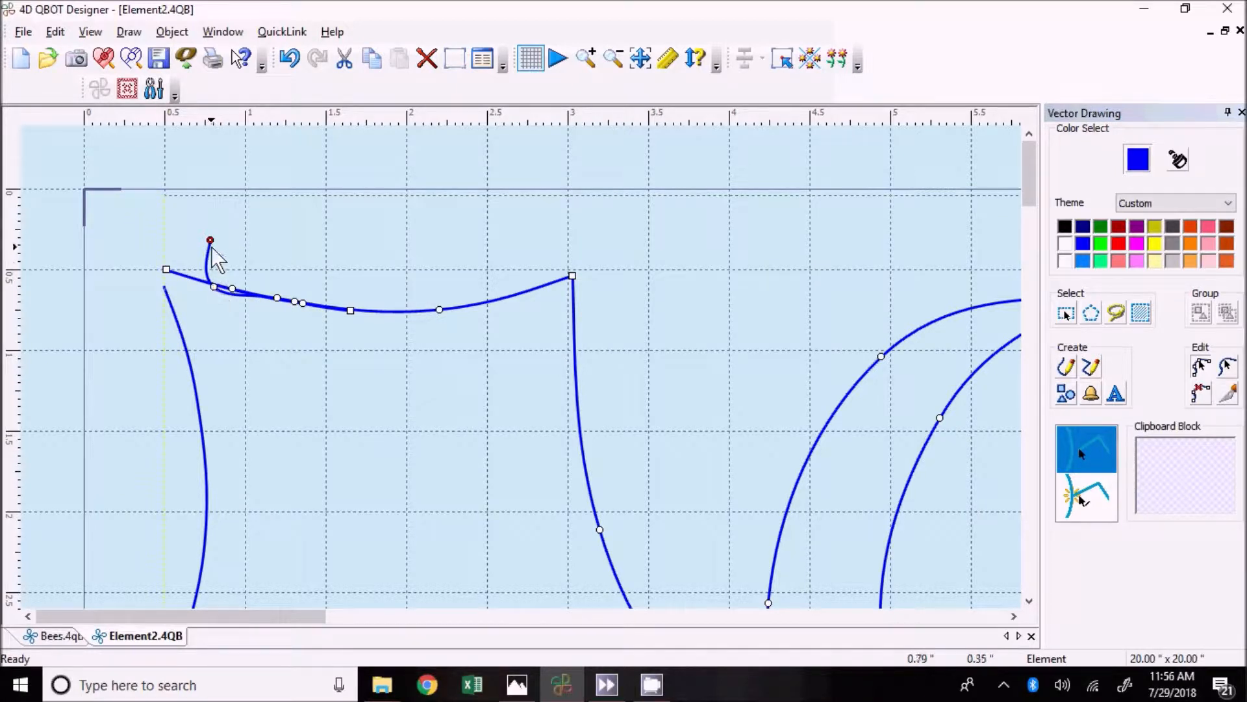
{"action": "left_click_drag", "start_coordinate": [210, 240], "coordinate": [165, 270]}
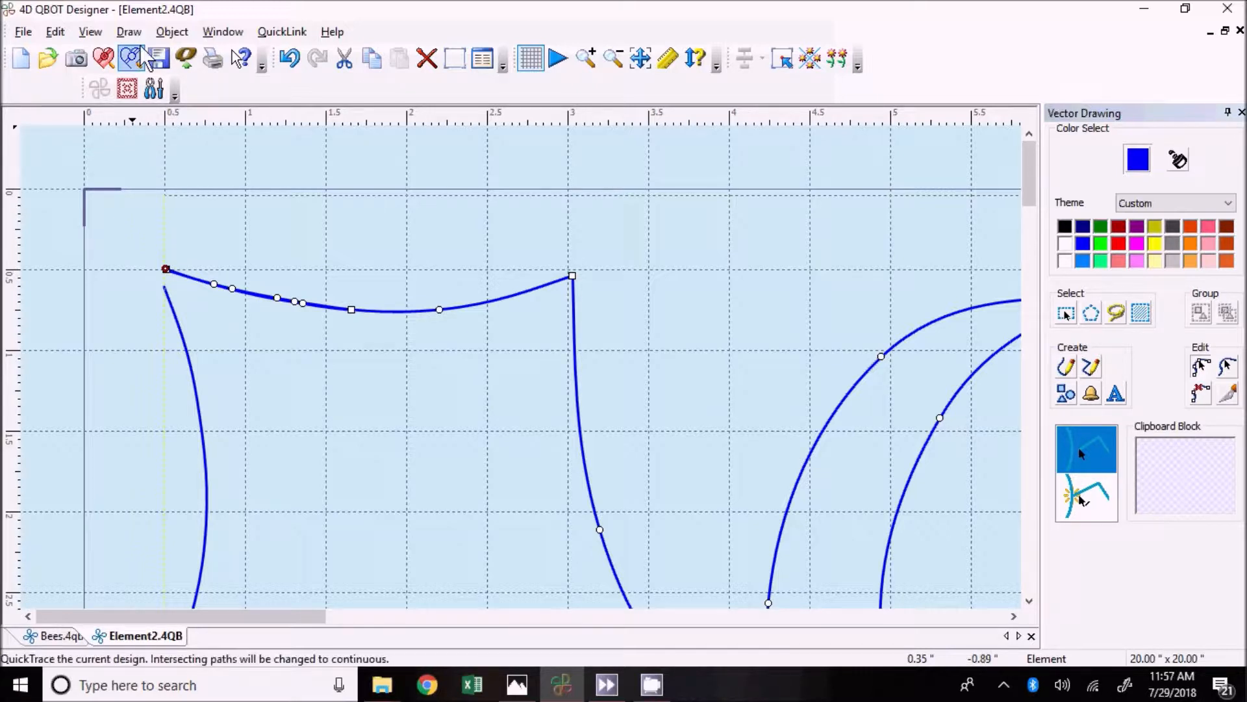
Reverse the direction of the joined top path, and undo the last change
{"action": "left_click", "coordinate": [60, 34]}
{"action": "left_click", "coordinate": [162, 34]}
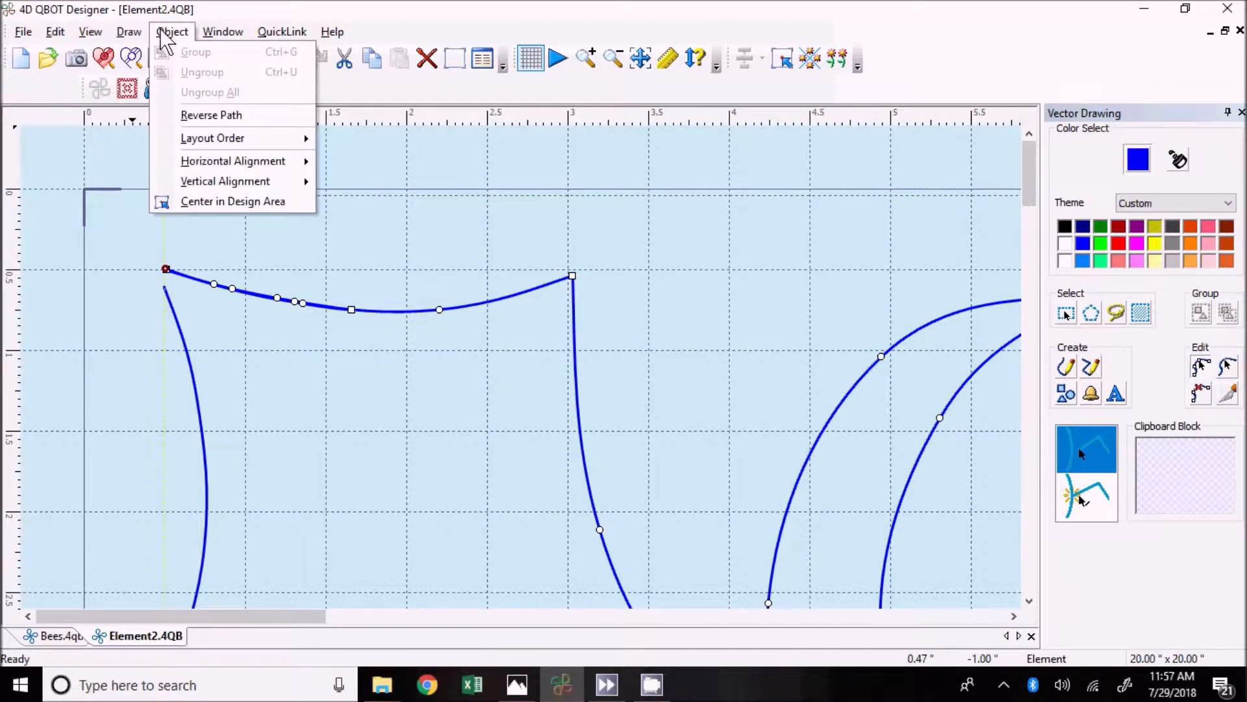
{"action": "left_click", "coordinate": [185, 116]}
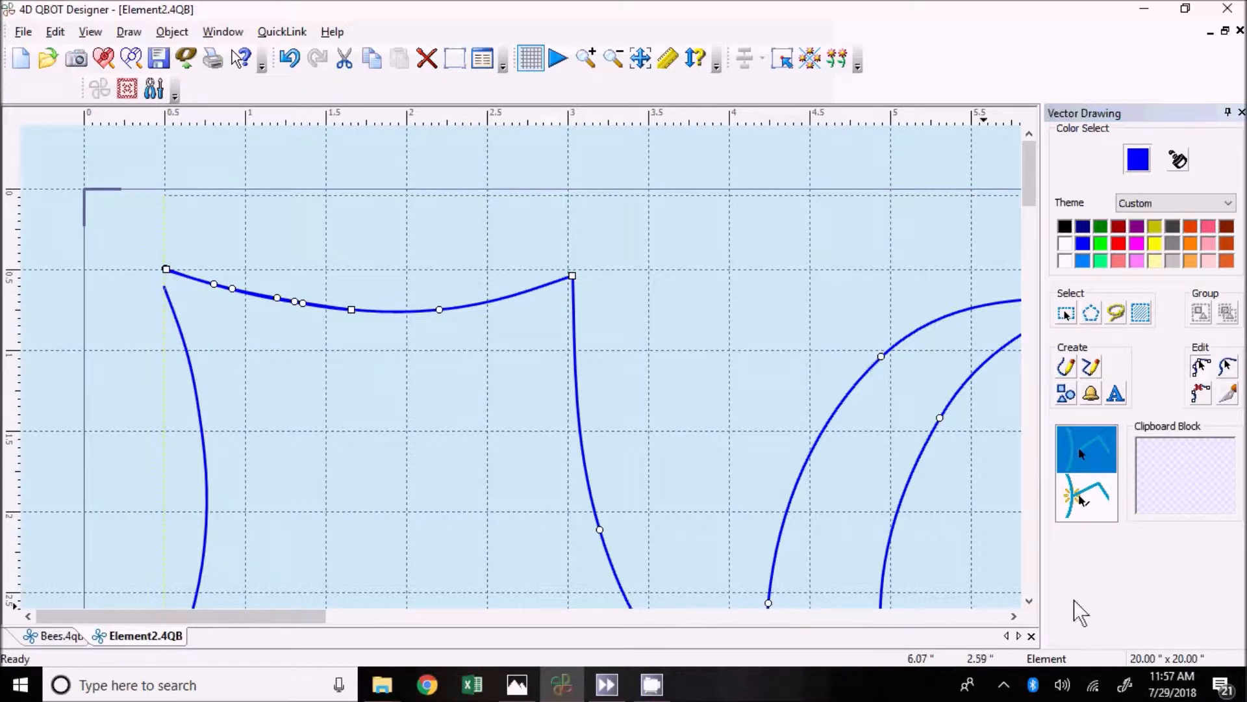
{"action": "key", "text": "ctrl+z"}
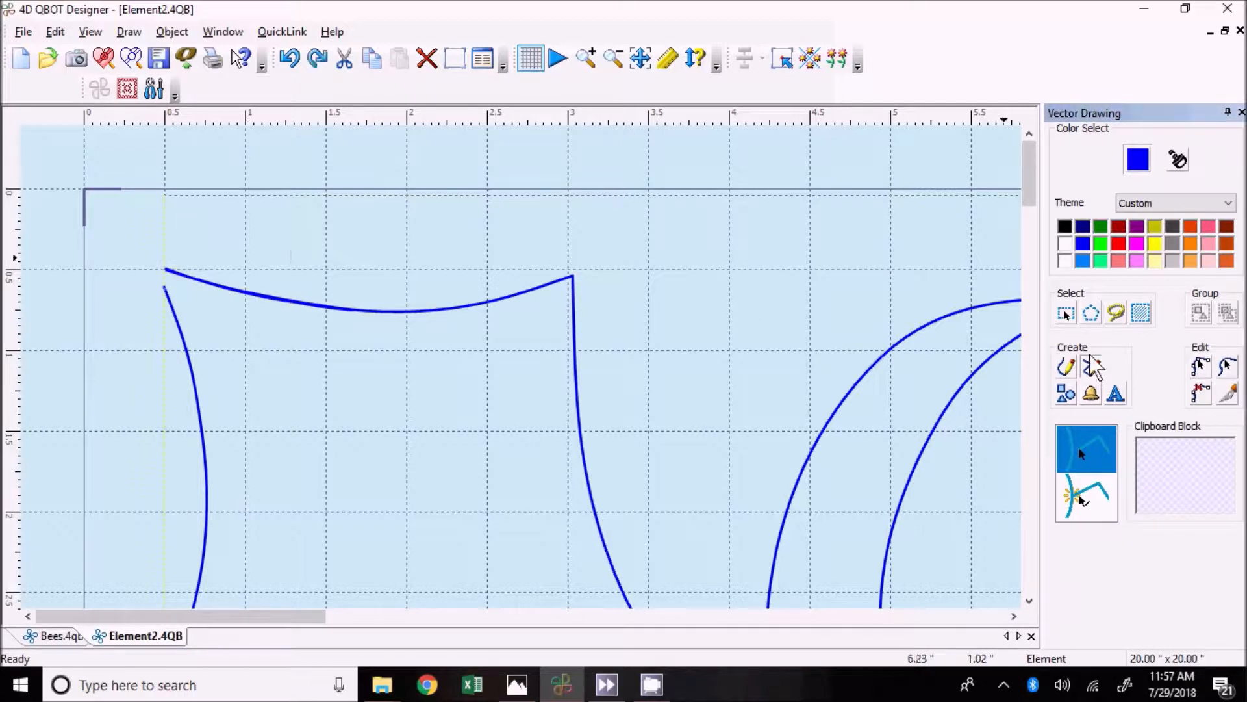
Draw a narrow doubled-back line about 0.8 inch tall outside the left curve of the design's upper left corner
{"action": "left_click", "coordinate": [124, 256]}
{"action": "left_click", "coordinate": [132, 310]}
{"action": "left_click", "coordinate": [133, 361]}
{"action": "left_click", "coordinate": [129, 389]}
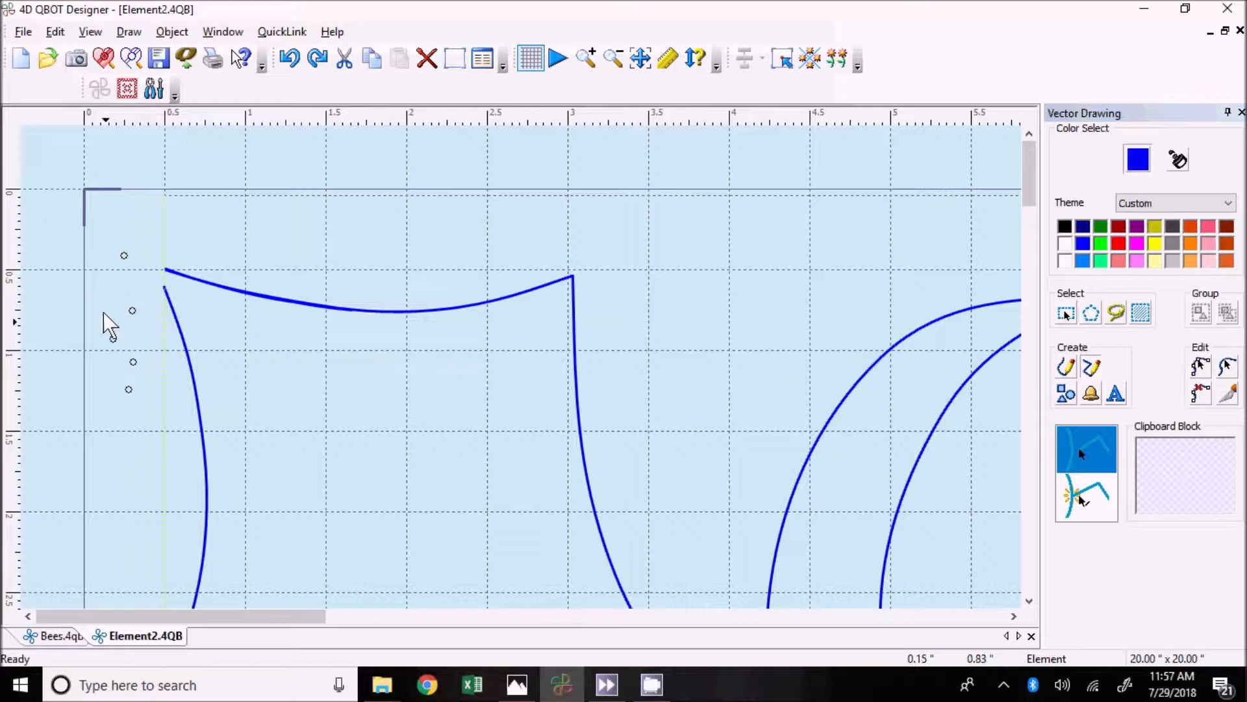
{"action": "double_click", "coordinate": [99, 259]}
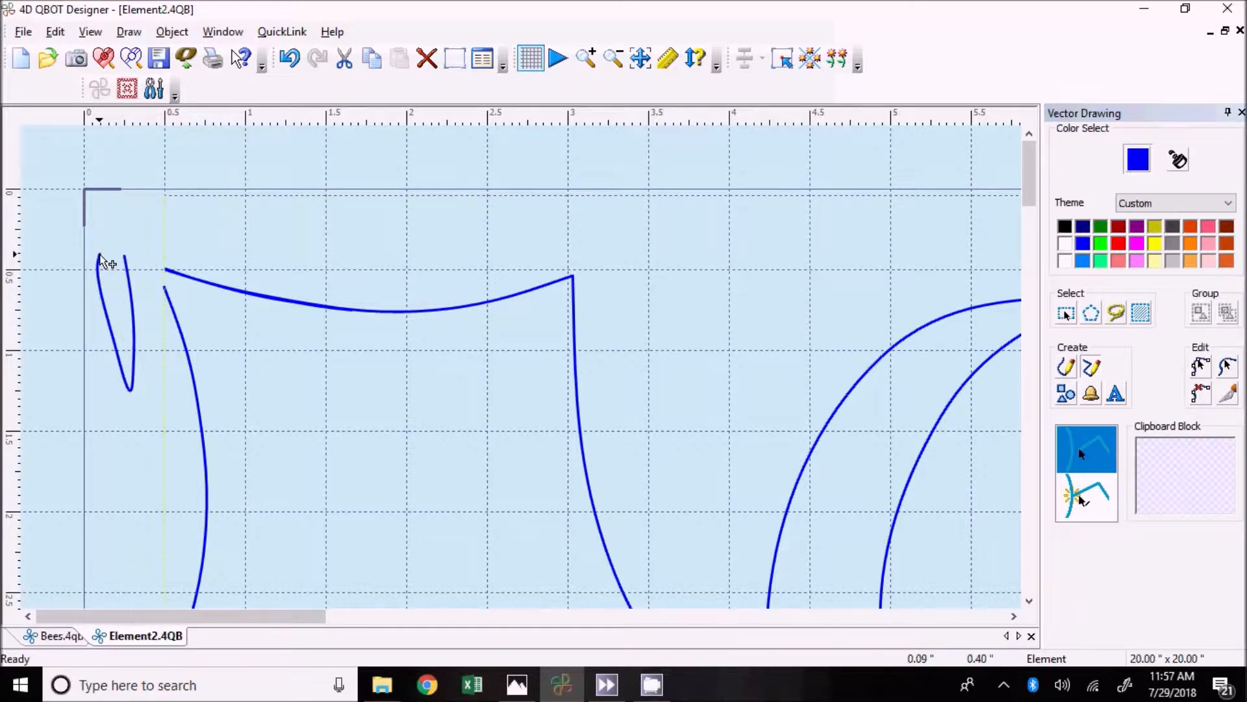
Join the new narrow line's start point to the left curve's open end at the corner point, about 0.5 inch across and down
{"action": "left_click", "coordinate": [1201, 367]}
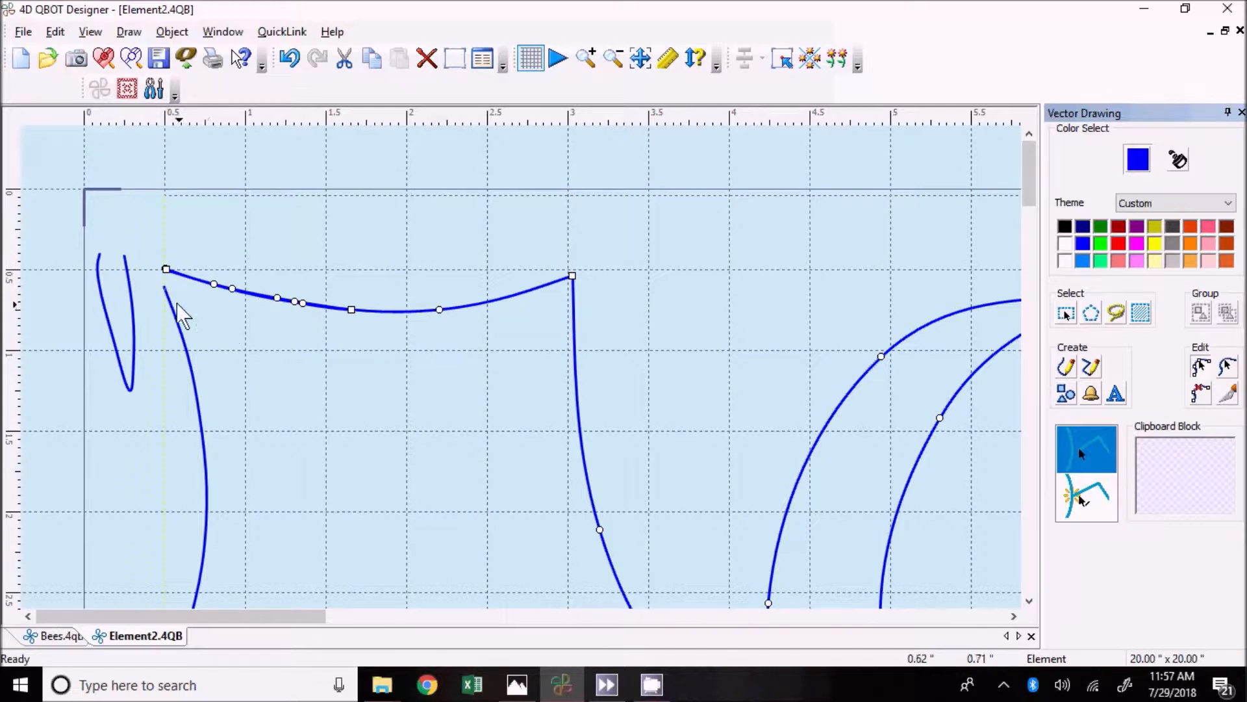
{"action": "left_click", "coordinate": [125, 257]}
{"action": "left_click_drag", "start_coordinate": [124, 257], "coordinate": [165, 271]}
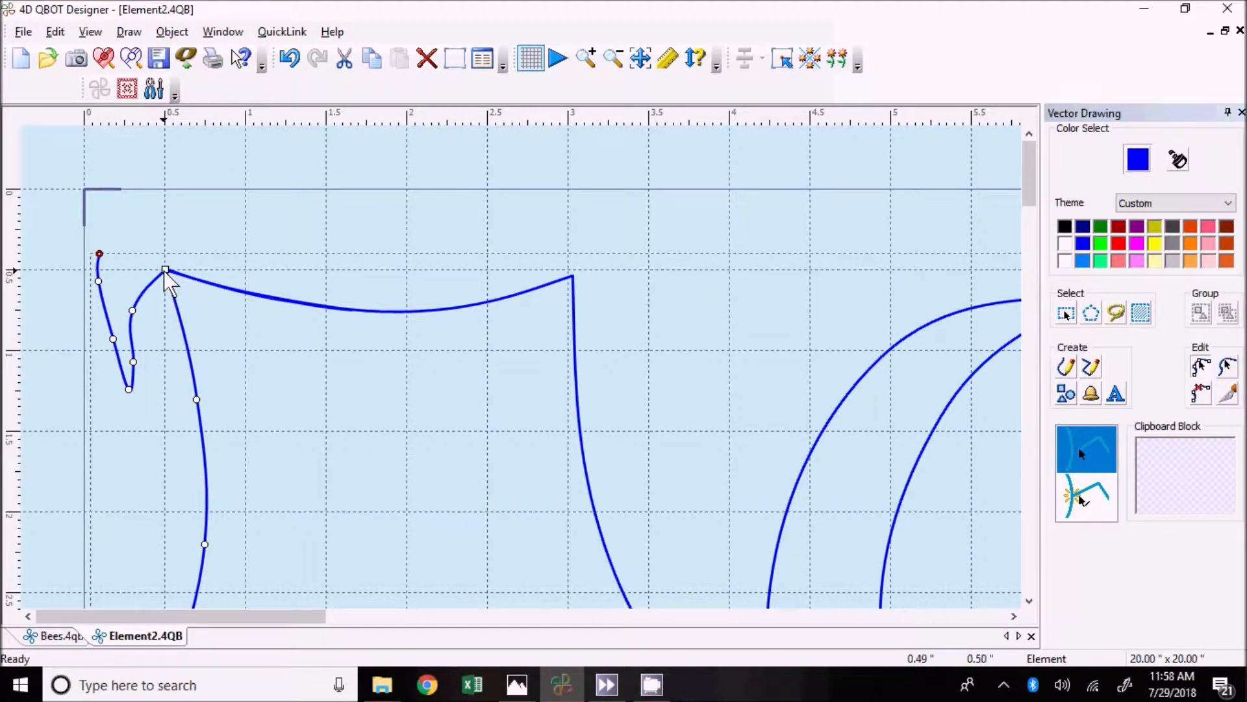
Move the narrow line's intermediate points onto the left curve so both of its strands retrace that curve
{"action": "left_click_drag", "start_coordinate": [132, 311], "coordinate": [178, 312]}
{"action": "left_click_drag", "start_coordinate": [133, 363], "coordinate": [189, 365]}
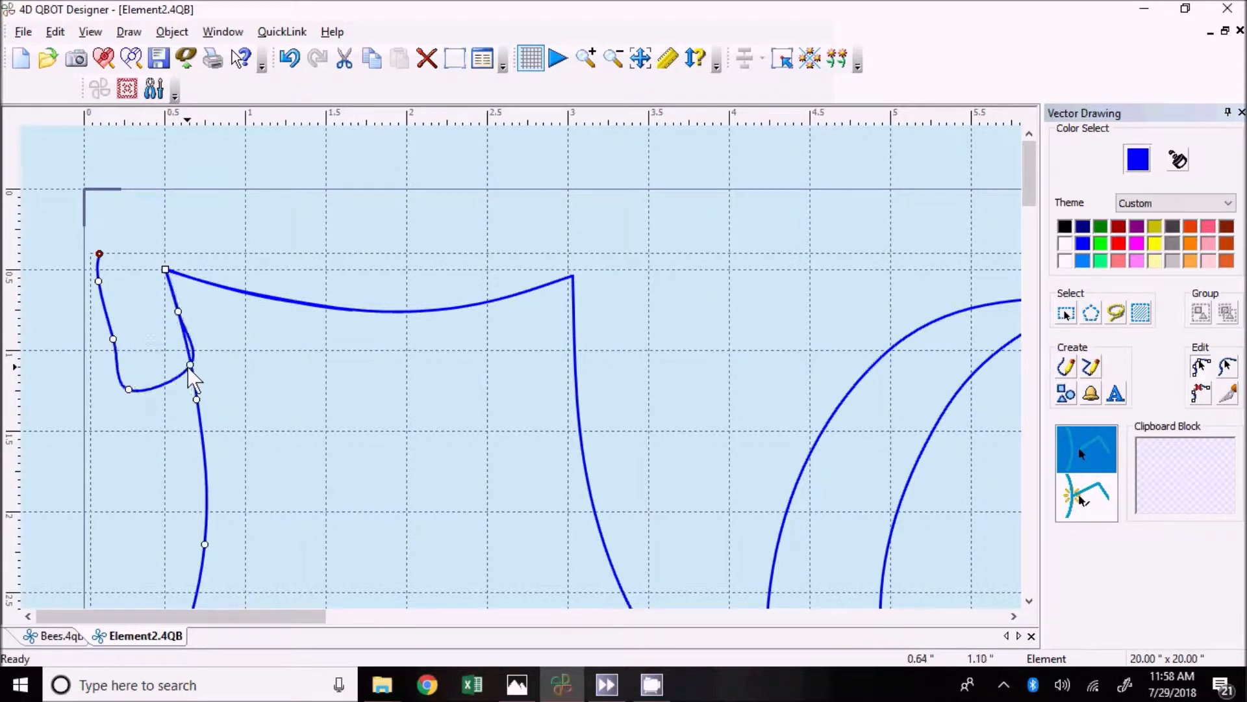
{"action": "left_click_drag", "start_coordinate": [128, 391], "coordinate": [197, 396]}
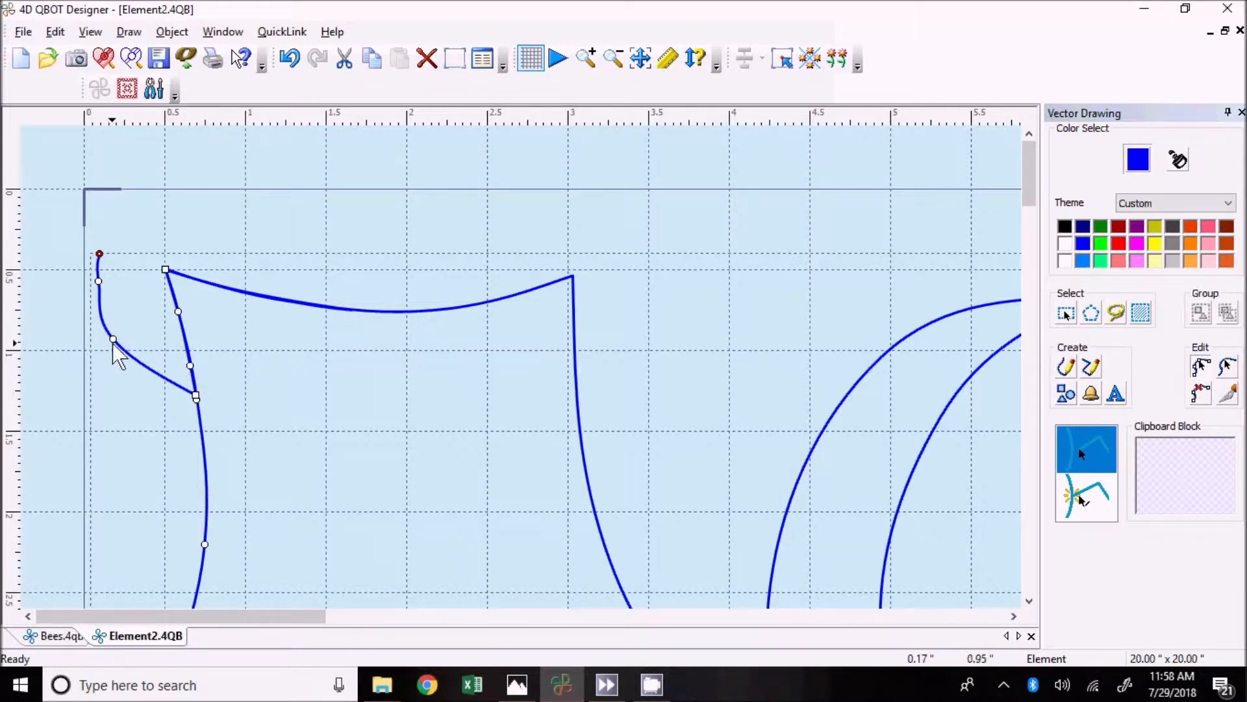
{"action": "mouse_move", "coordinate": [112, 339]}
{"action": "left_mouse_down"}
{"action": "mouse_move", "coordinate": [183, 347]}
{"action": "mouse_move", "coordinate": [183, 327]}
{"action": "left_mouse_up"}
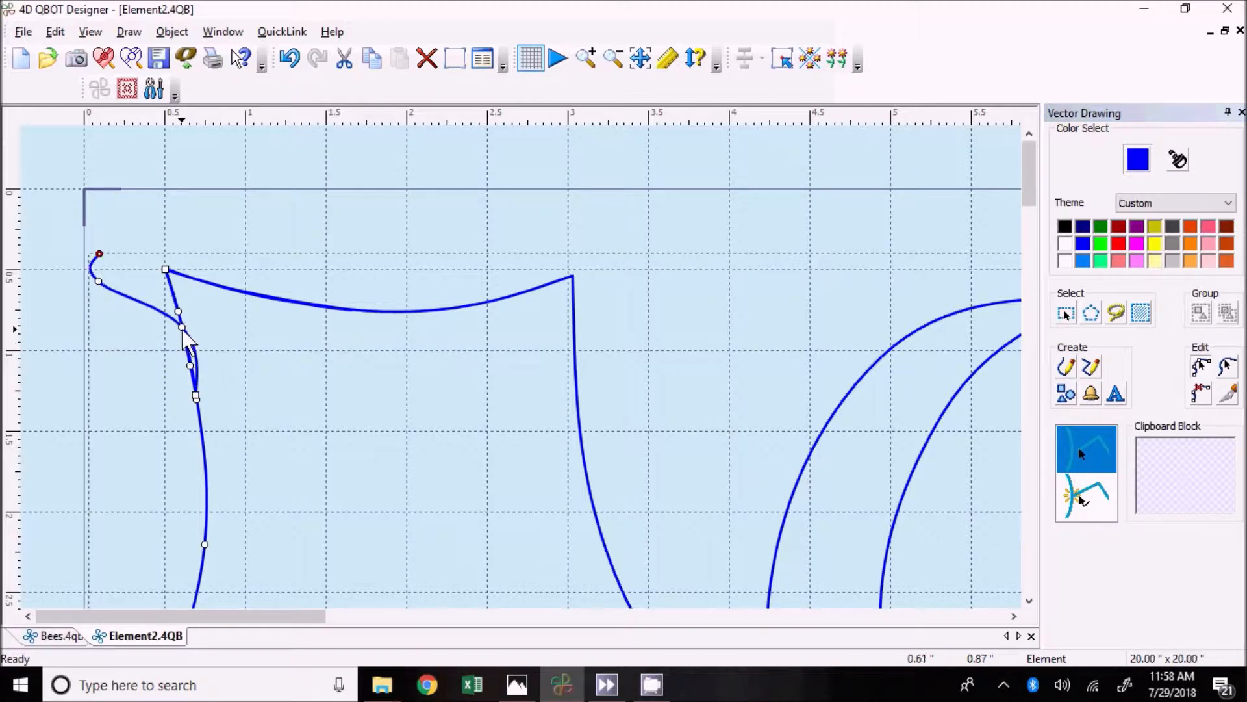
{"action": "left_click_drag", "start_coordinate": [98, 282], "coordinate": [174, 298]}
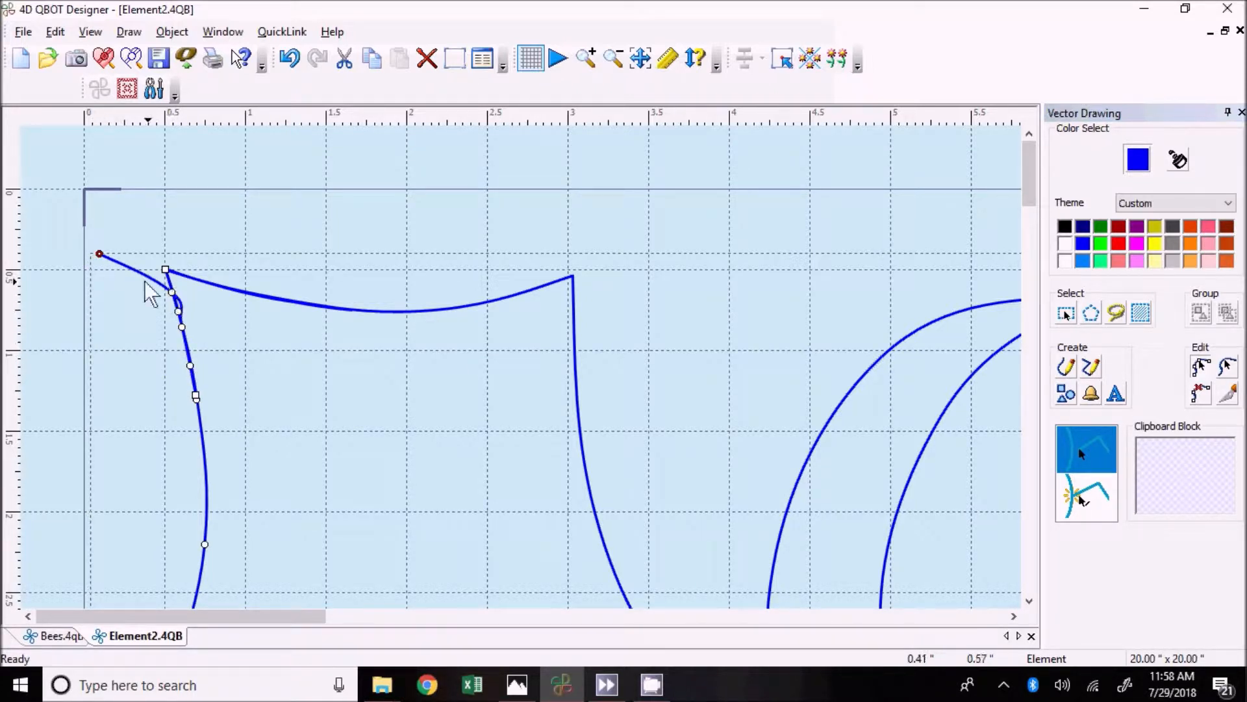
Try to bring the narrow line's loose end onto the upper left corner point, and undo that move
{"action": "left_click_drag", "start_coordinate": [99, 254], "coordinate": [166, 270]}
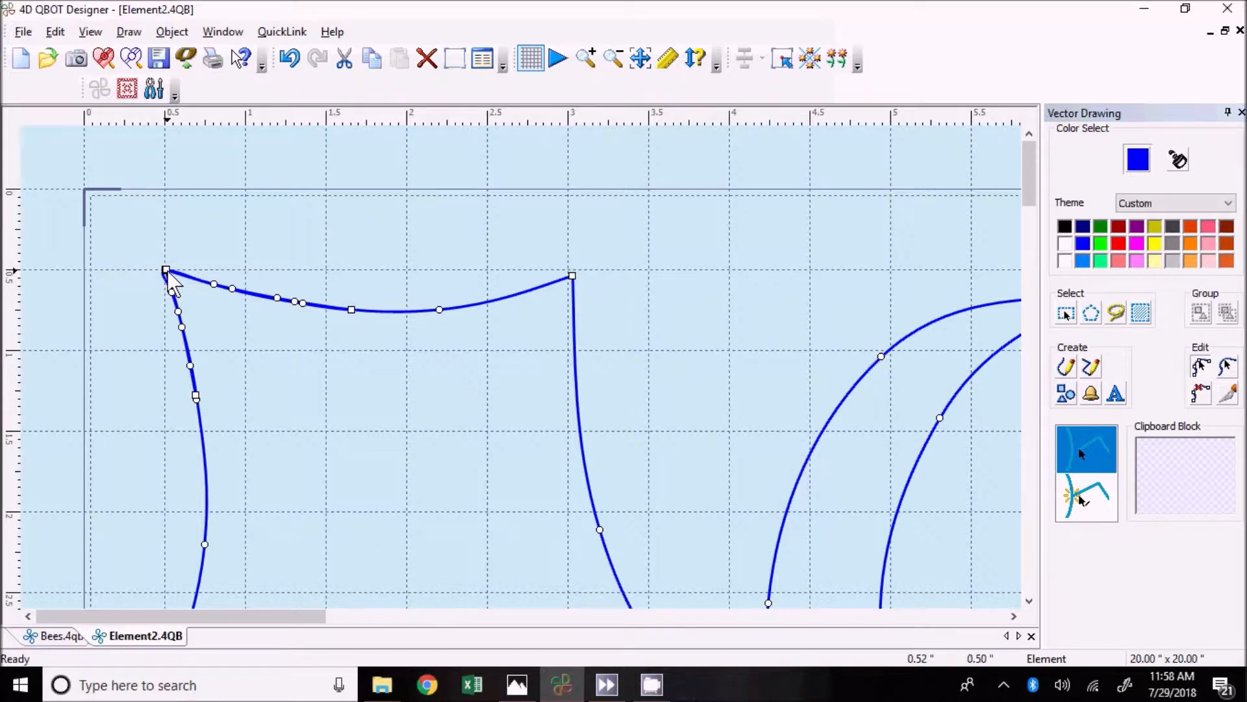
{"action": "key", "text": "ctrl+z"}
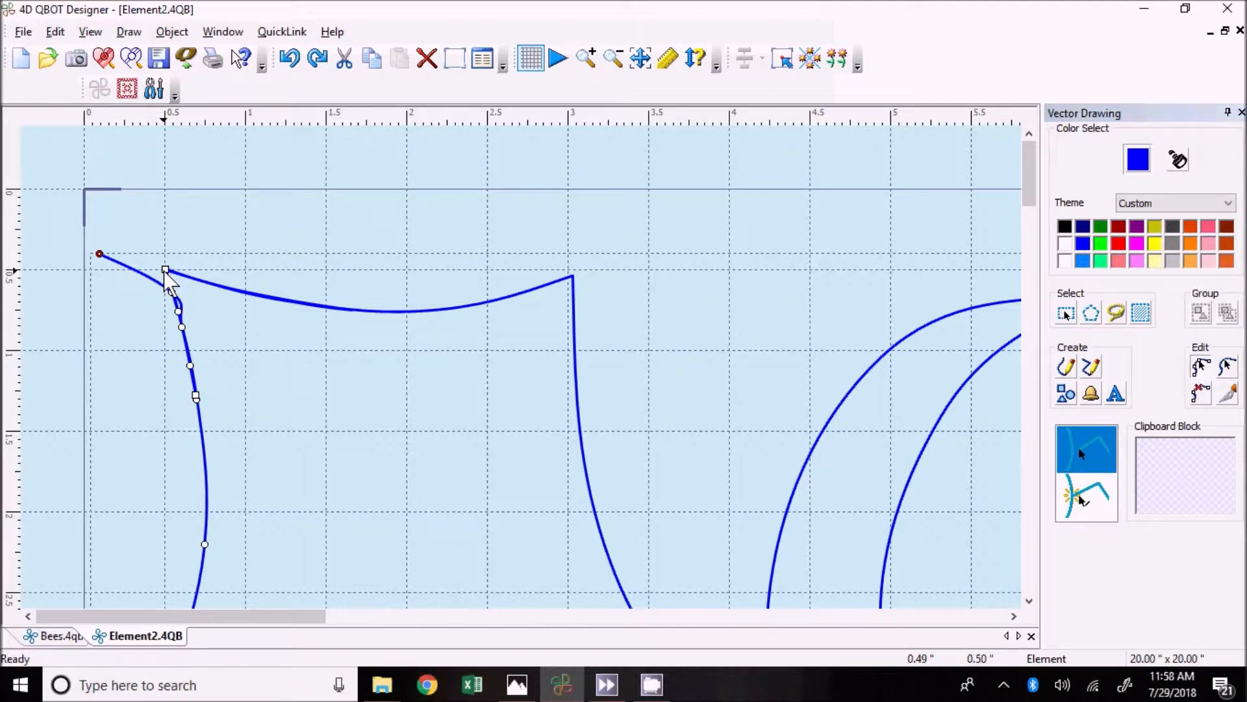
{"action": "left_click", "coordinate": [172, 292]}
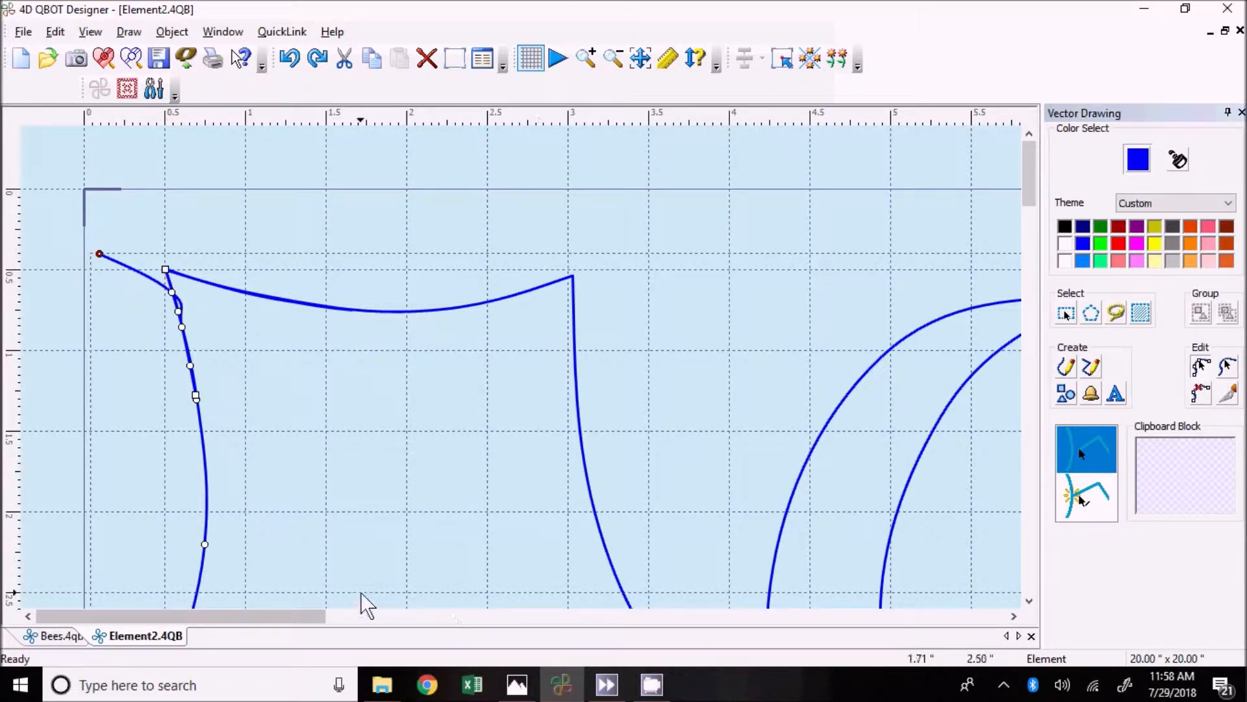
Join the open end points at the design's upper right corner, about 19.5 inches across and 0.5 inch down
{"action": "left_click_drag", "start_coordinate": [321, 618], "coordinate": [1011, 615]}
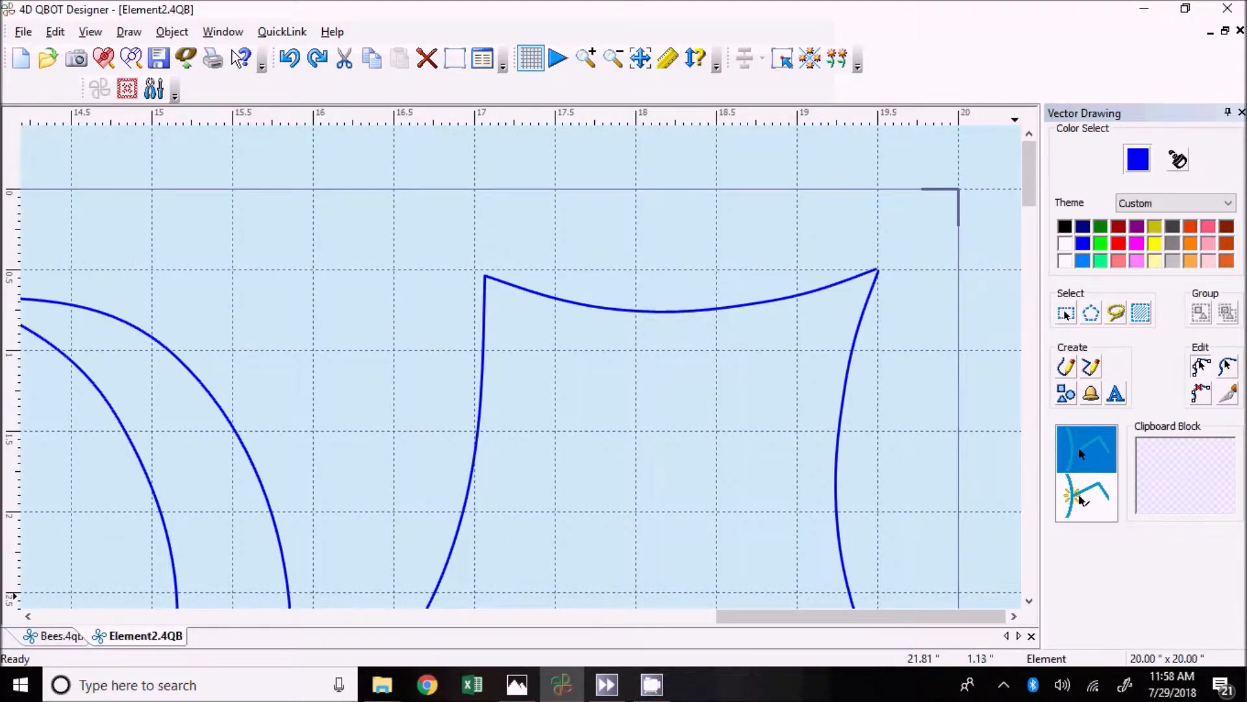
{"action": "left_click", "coordinate": [879, 270]}
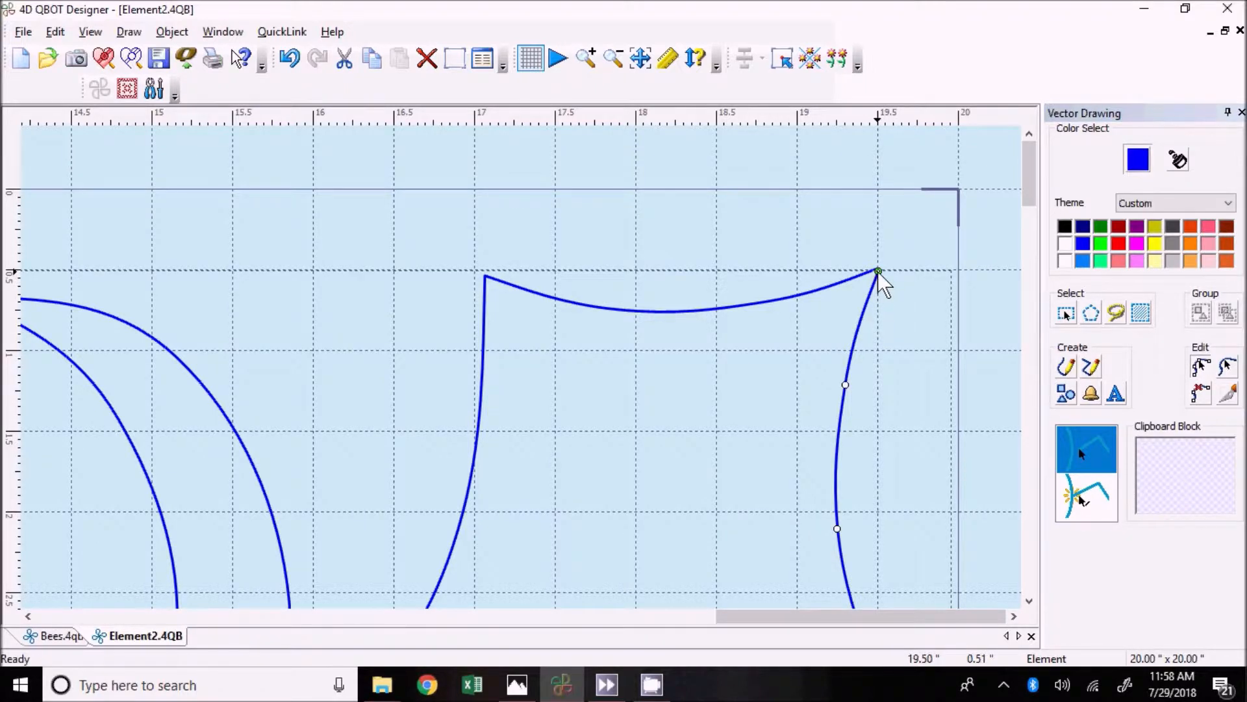
{"action": "left_click_drag", "start_coordinate": [878, 270], "coordinate": [882, 270]}
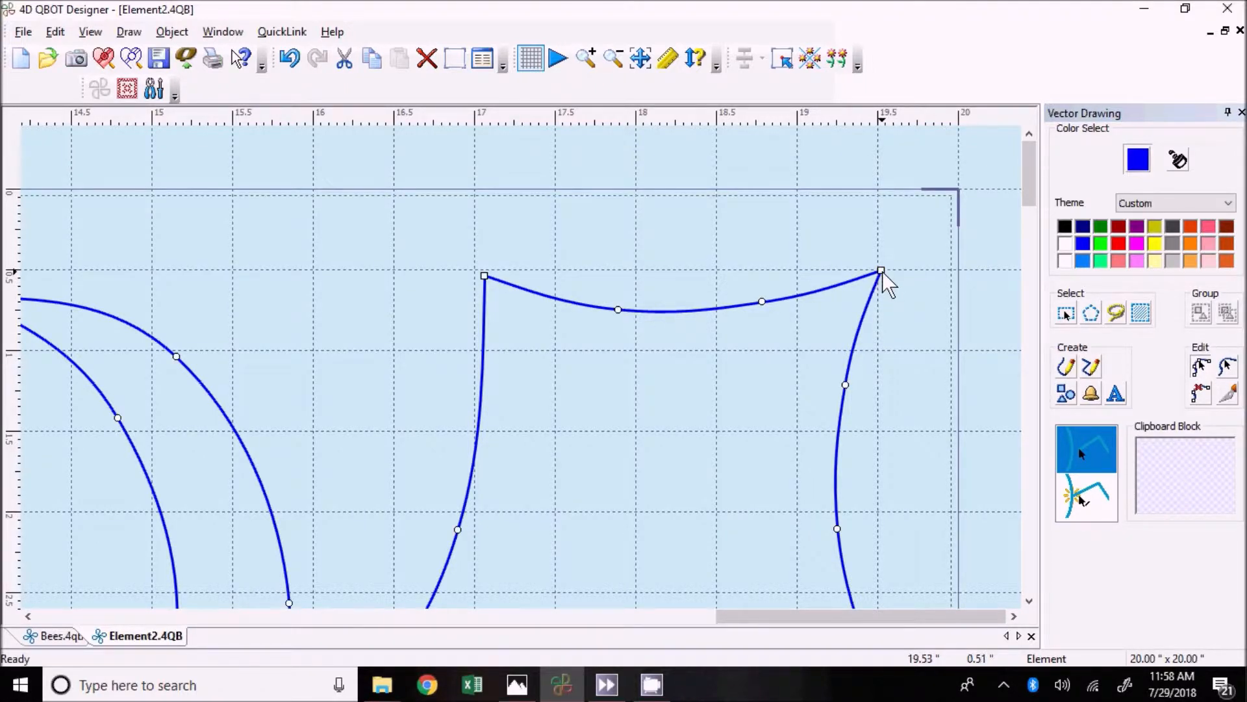
Join the open end points at the design's lower right corner, about 19.5 inches across and 19.5 inches down
{"action": "scroll", "coordinate": [845, 269], "scroll_direction": "down", "scroll_amount": 10}
{"action": "scroll", "coordinate": [837, 268], "scroll_direction": "down", "scroll_amount": 15}
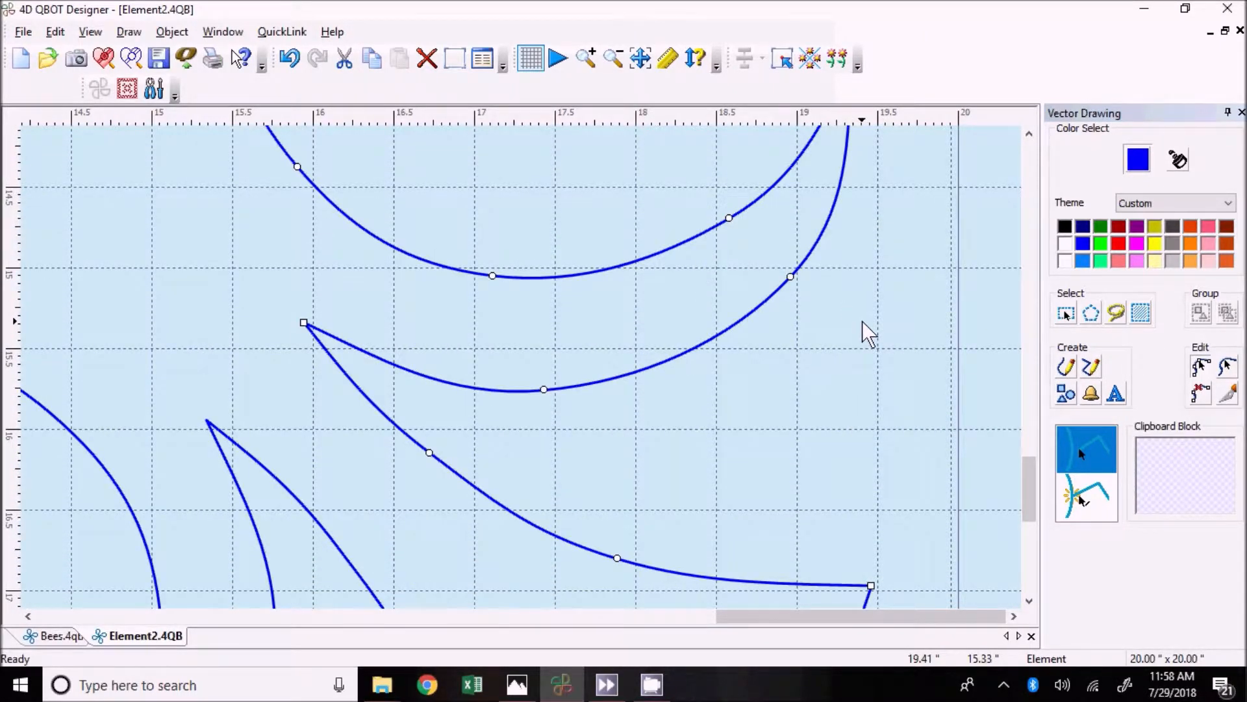
{"action": "scroll", "coordinate": [863, 321], "scroll_direction": "down", "scroll_amount": 6}
{"action": "left_click", "coordinate": [860, 468]}
{"action": "left_click_drag", "start_coordinate": [859, 463], "coordinate": [876, 463]}
{"action": "left_click", "coordinate": [876, 446]}
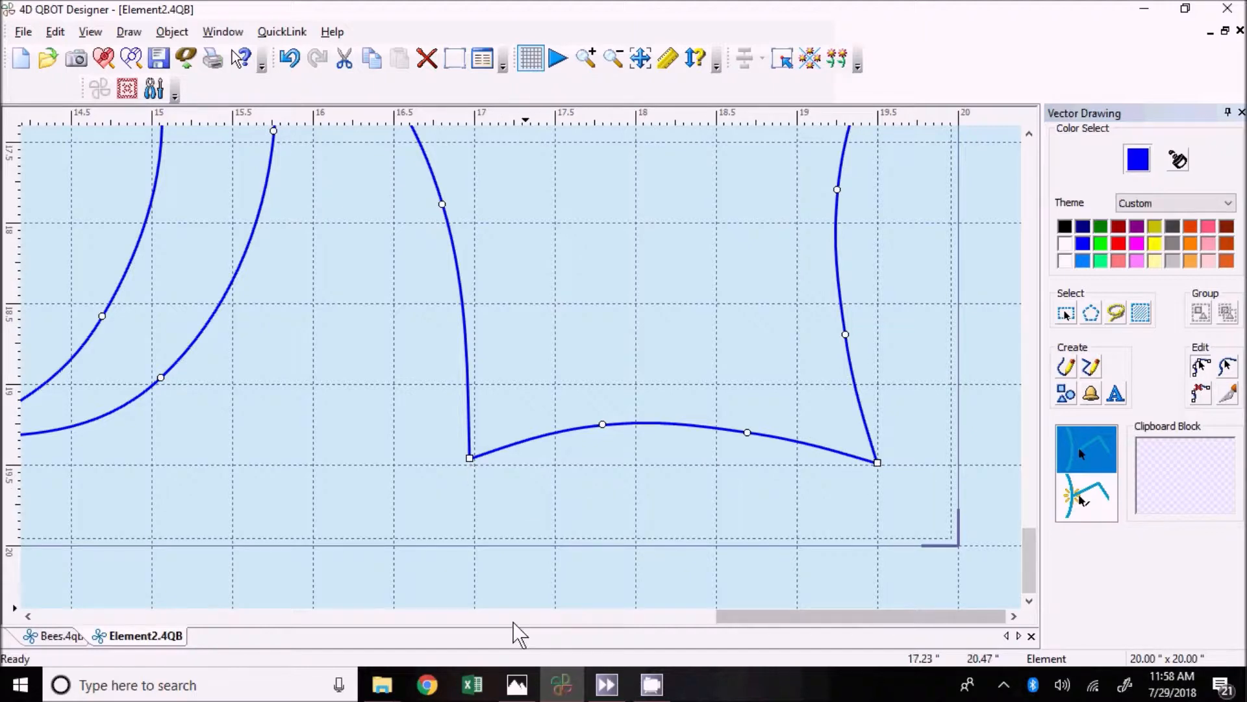
Join the open end points at the design's lower left corner, about 0.5 inch across and 19.5 inches down
{"action": "left_click_drag", "start_coordinate": [829, 618], "coordinate": [138, 625]}
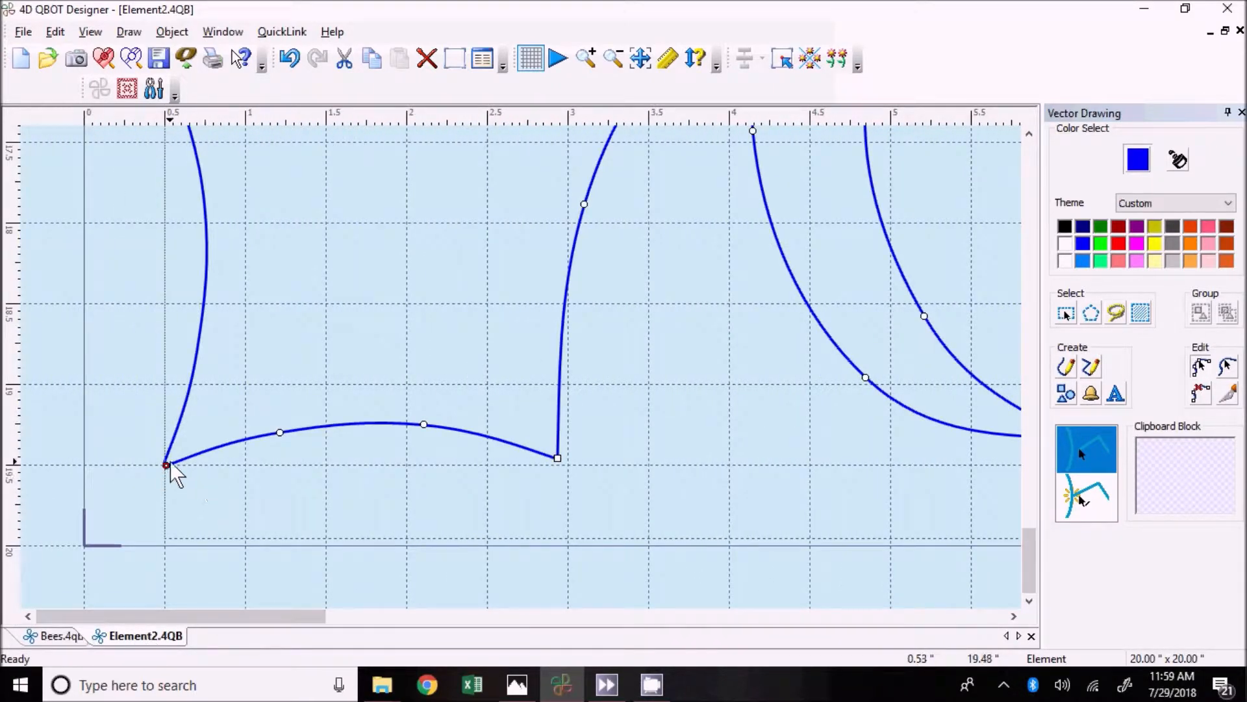
{"action": "left_click_drag", "start_coordinate": [166, 466], "coordinate": [164, 465]}
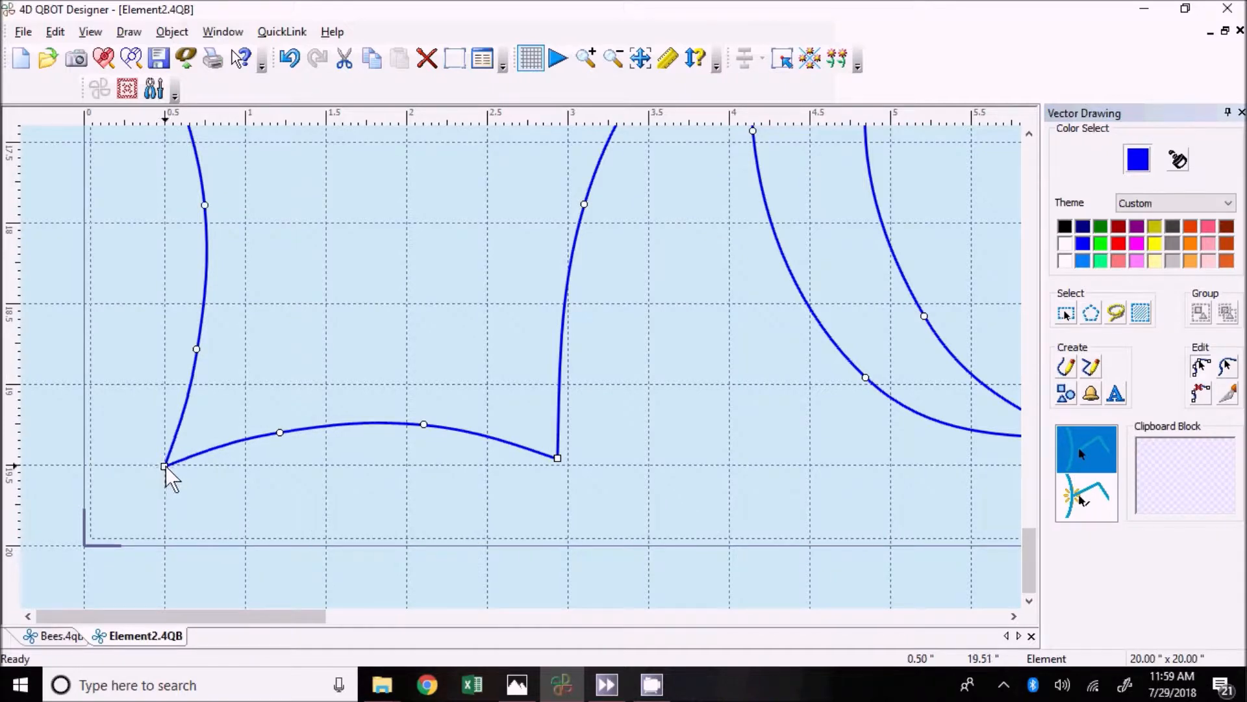
Move the loose end of the narrow line onto the design's upper left corner point, about 0.5 inch across and 0.5 inch down
{"action": "scroll", "coordinate": [166, 466], "scroll_direction": "up", "scroll_amount": 10}
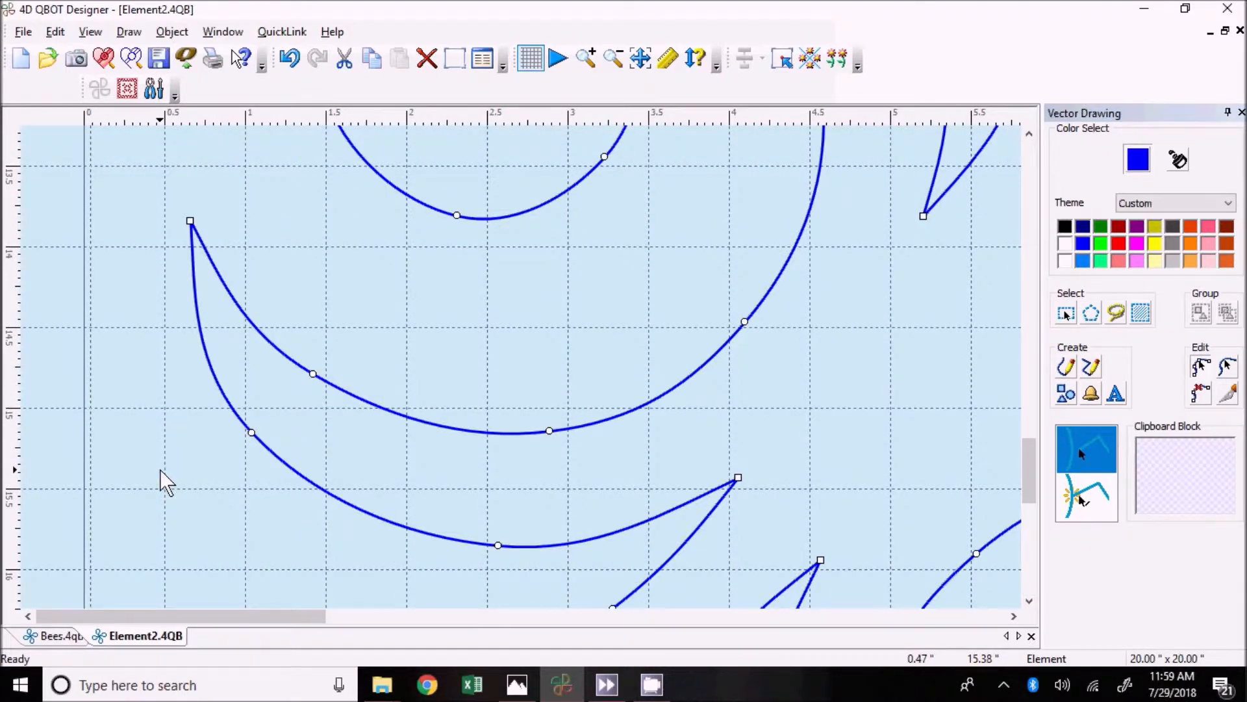
{"action": "scroll", "coordinate": [159, 461], "scroll_direction": "up", "scroll_amount": 8}
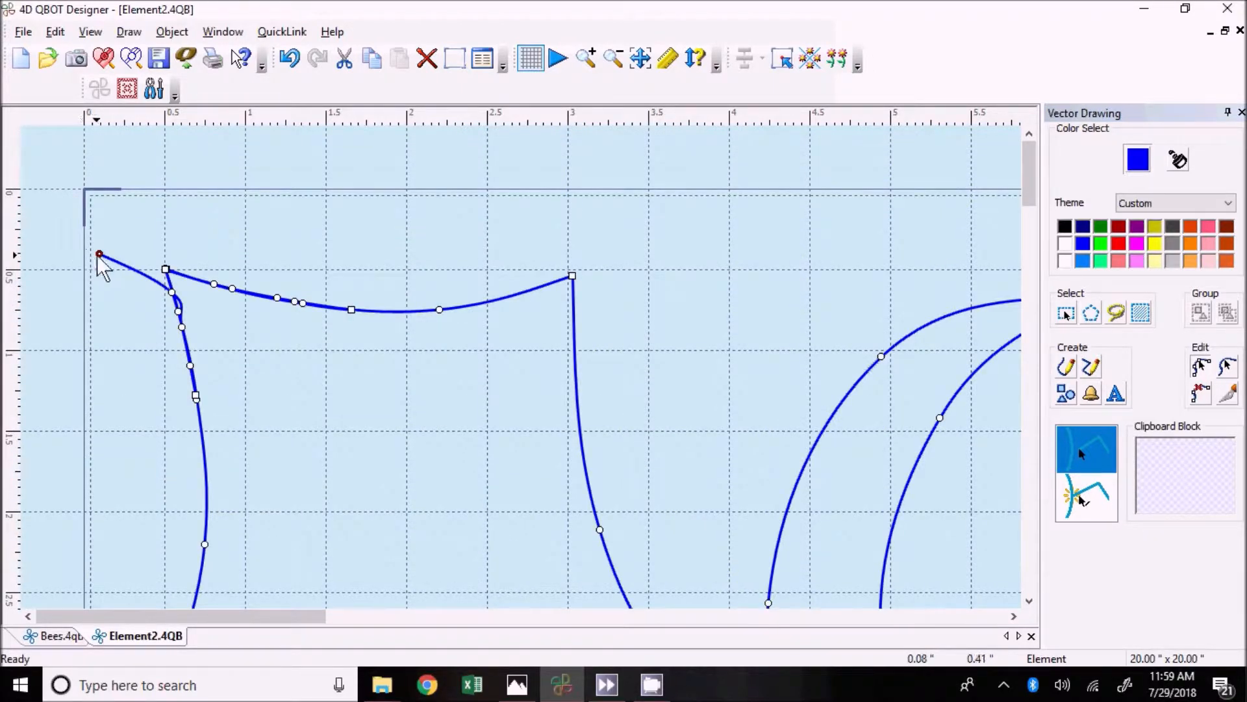
{"action": "left_click_drag", "start_coordinate": [98, 254], "coordinate": [165, 268]}
Play the whole design's stitching route in the Design Player at normal and fast speed, then close the player
{"action": "scroll", "coordinate": [349, 309], "scroll_direction": "down", "scroll_amount": 5}
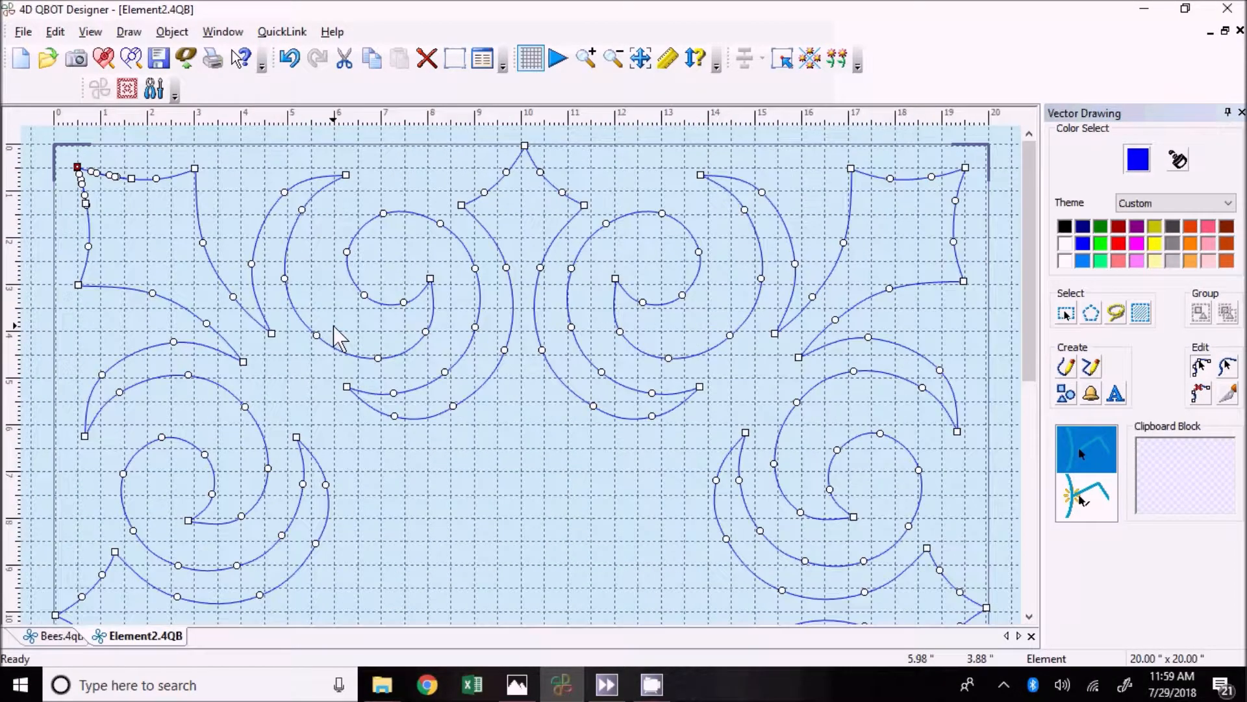
{"action": "scroll", "coordinate": [482, 361], "scroll_direction": "down", "scroll_amount": 1}
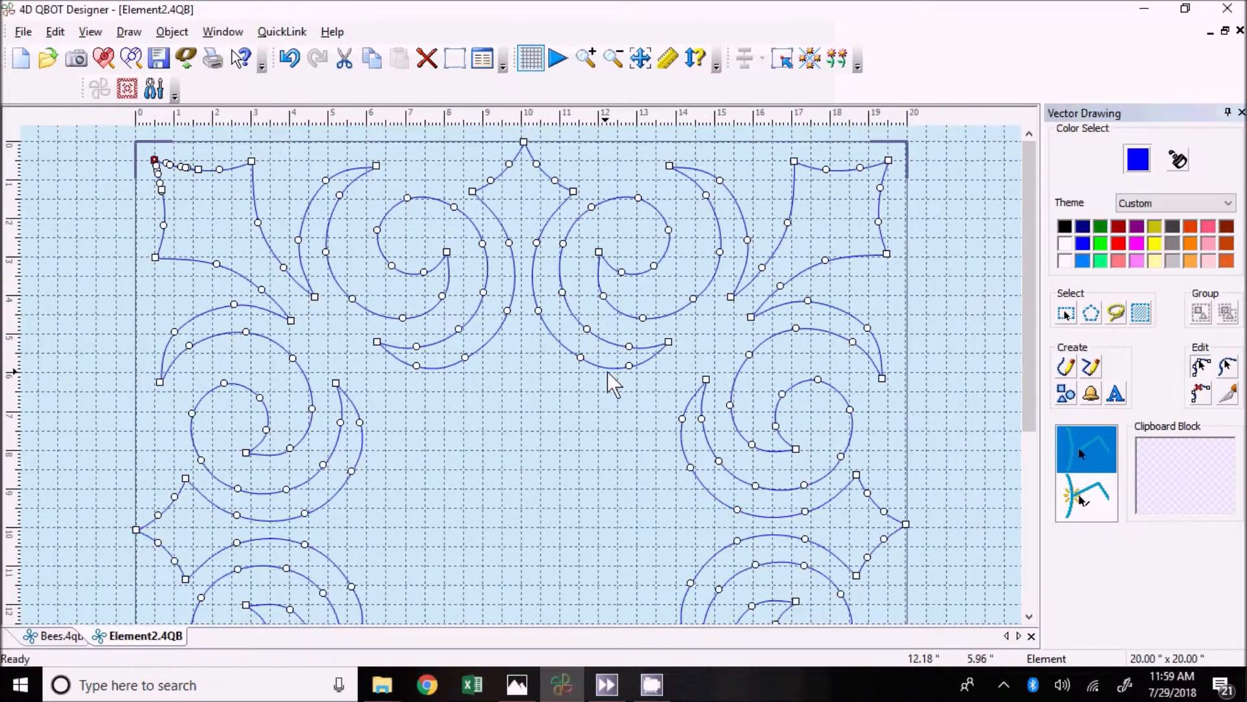
{"action": "scroll", "coordinate": [758, 372], "scroll_direction": "down", "scroll_amount": 3}
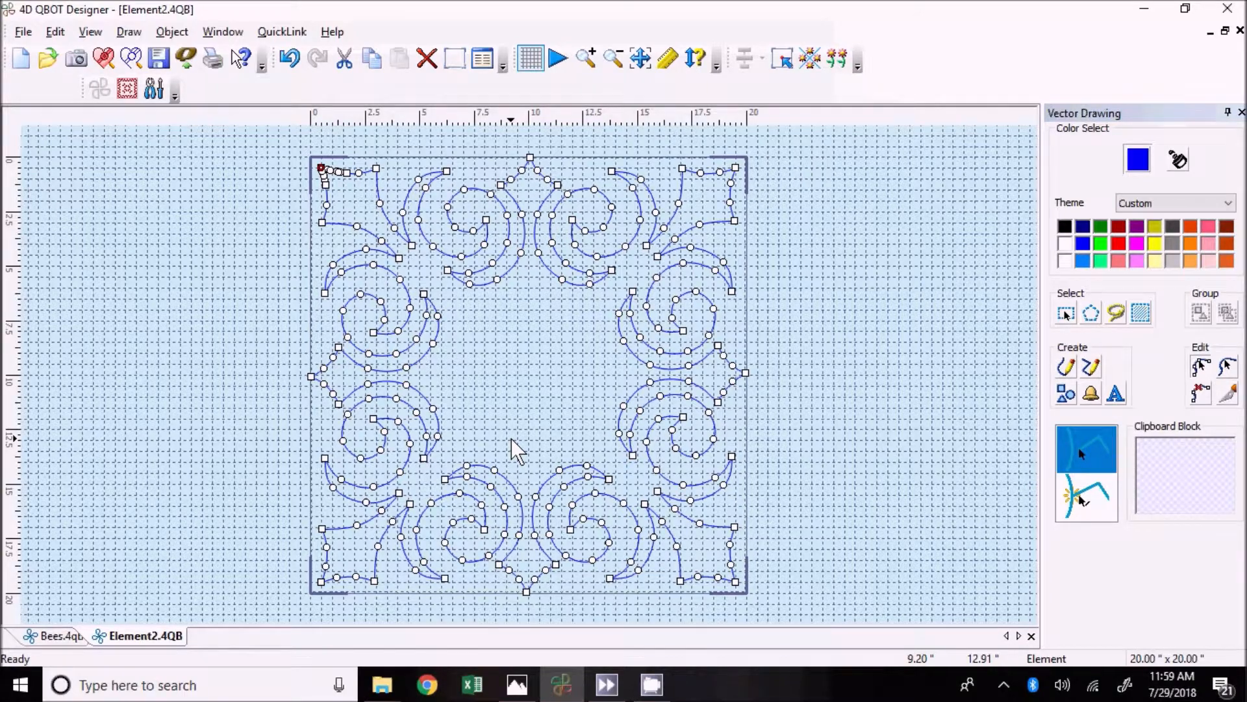
{"action": "left_click", "coordinate": [559, 60]}
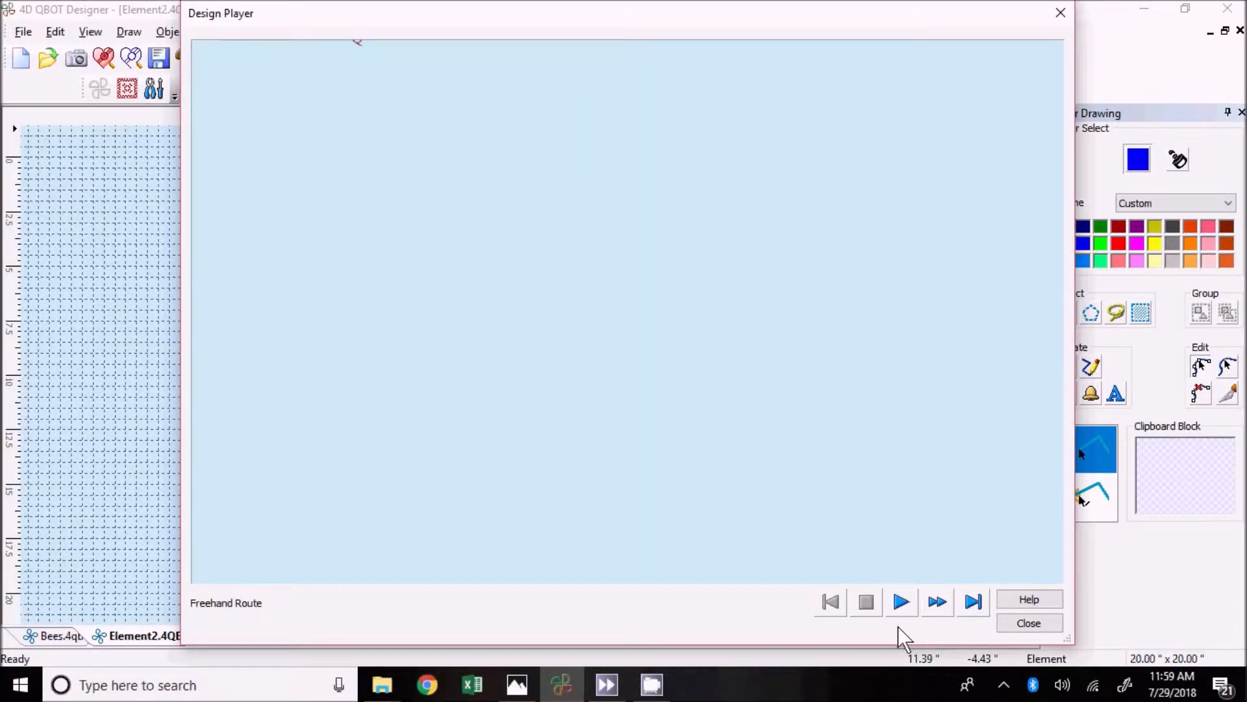
{"action": "left_click", "coordinate": [900, 597]}
{"action": "left_click", "coordinate": [937, 605]}
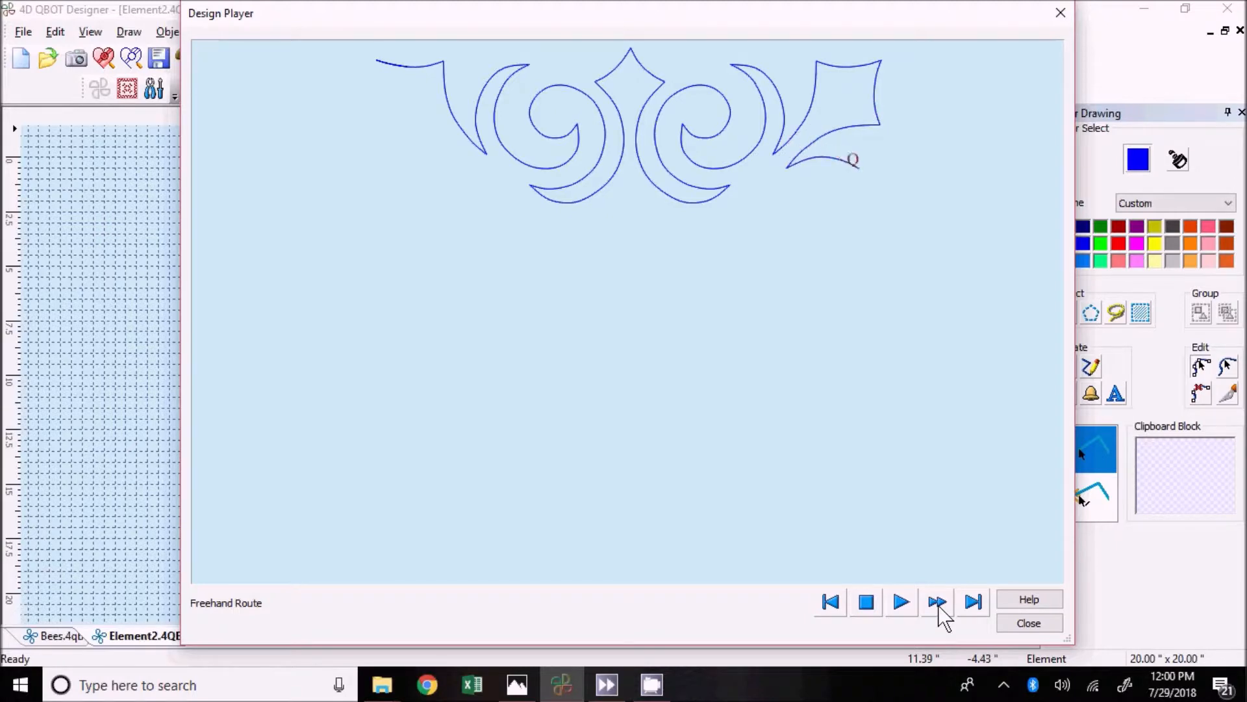
{"action": "left_click", "coordinate": [1048, 627]}
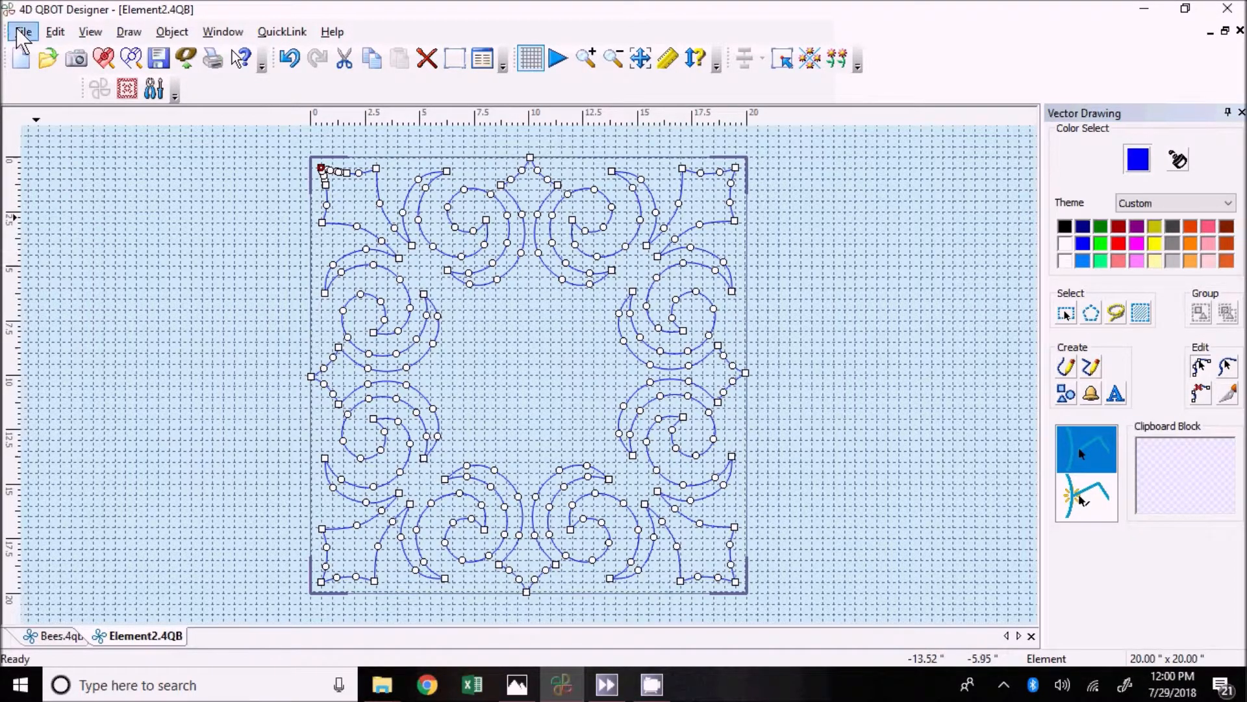
Save the design as Element2.4QB in the Blueberry folder, replacing the existing file
{"action": "left_click", "coordinate": [47, 32]}
{"action": "mouse_move", "coordinate": [23, 34]}
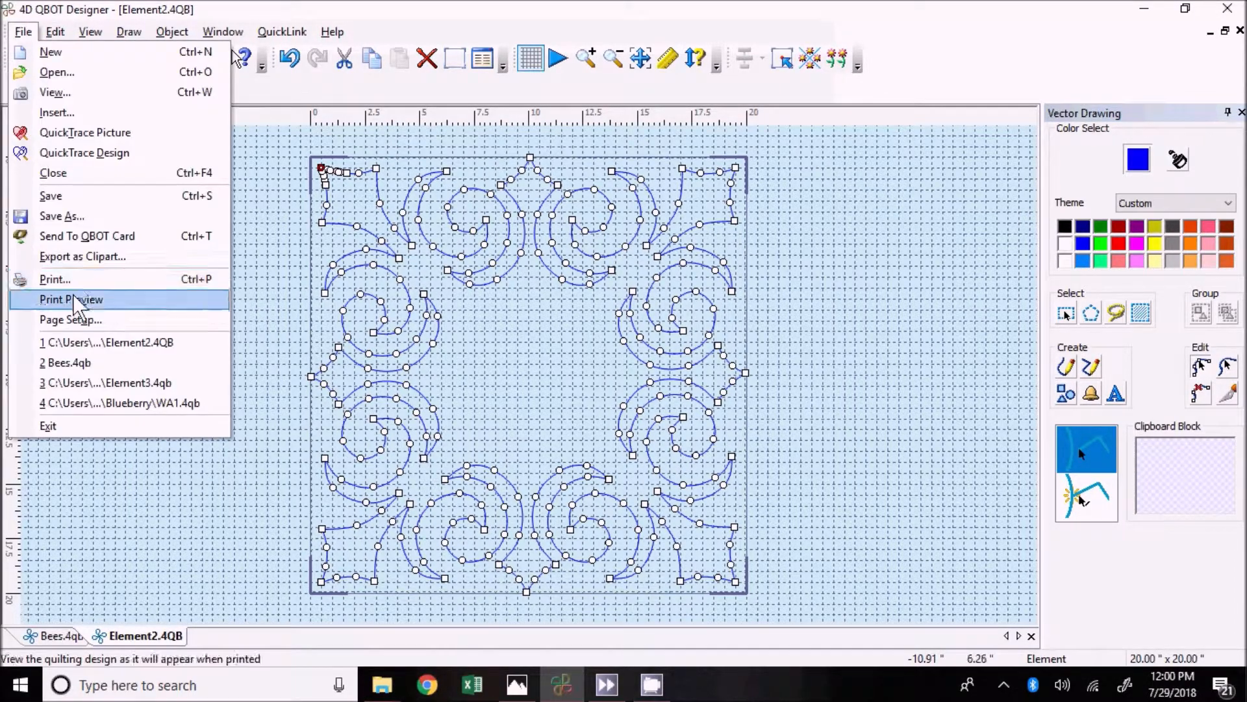
{"action": "left_click", "coordinate": [75, 211]}
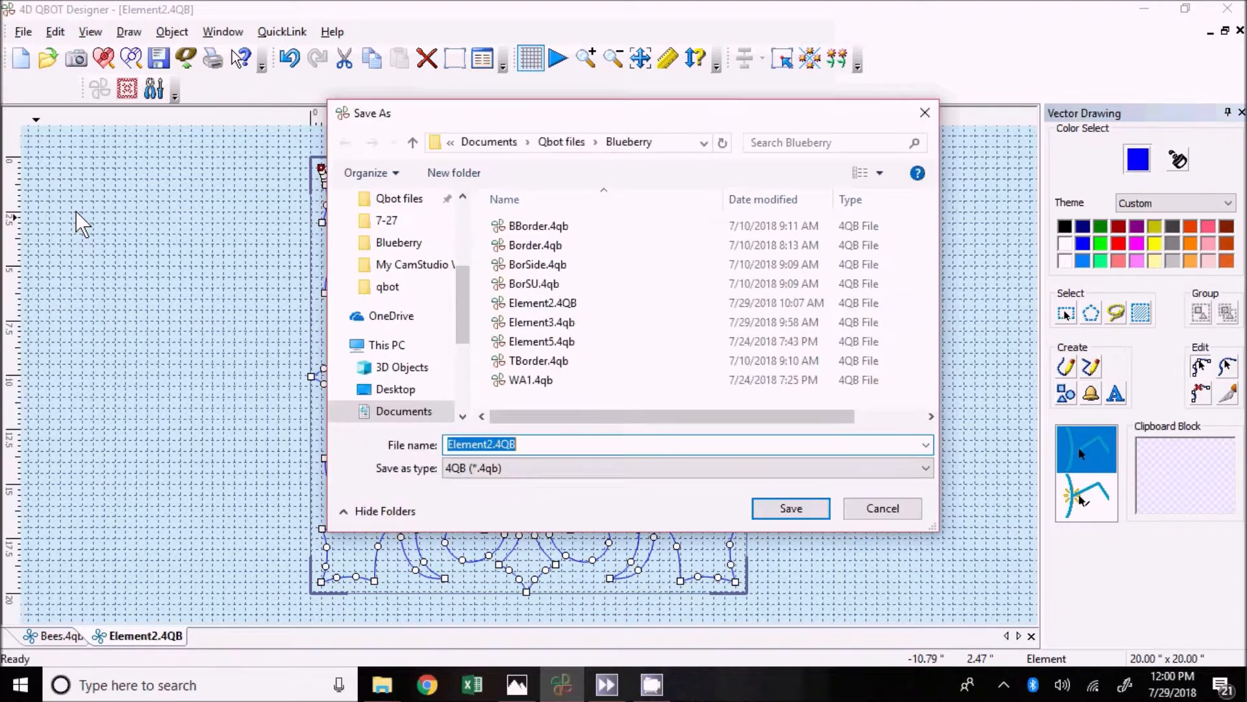
{"action": "left_click", "coordinate": [791, 514]}
{"action": "left_click", "coordinate": [676, 345]}
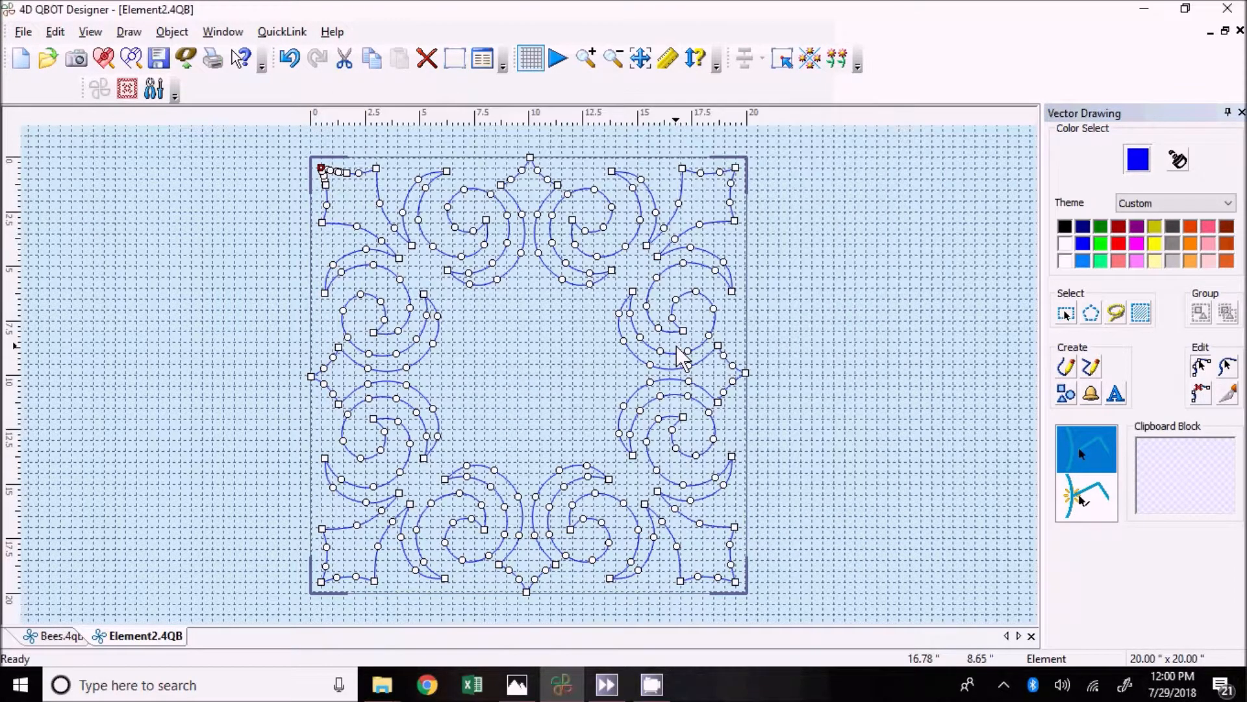